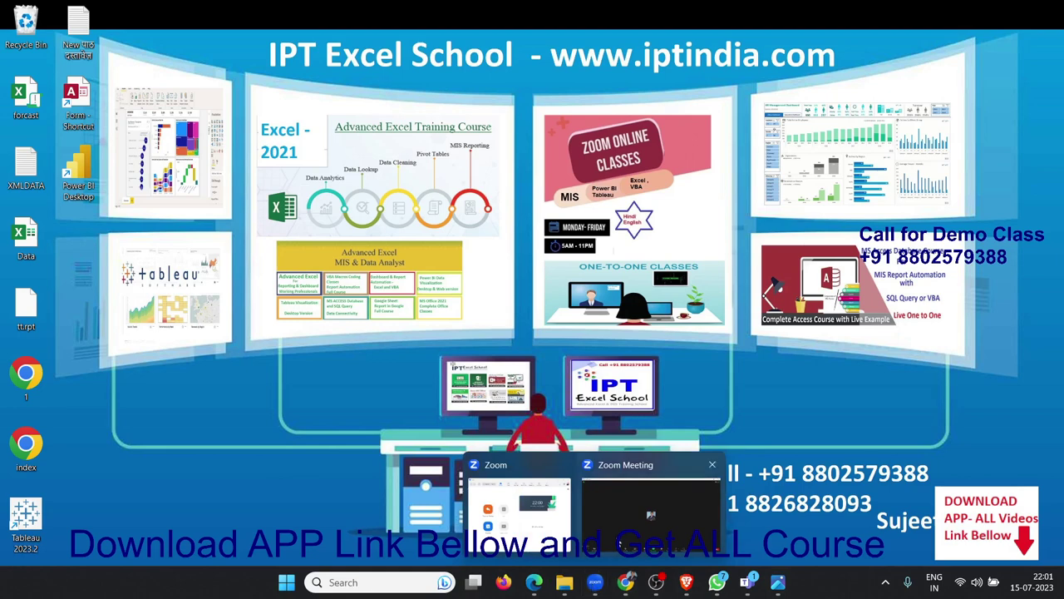
Admit the waiting attendee from the Participants list and mute your own microphone in Zoom.
left_click(621, 544)
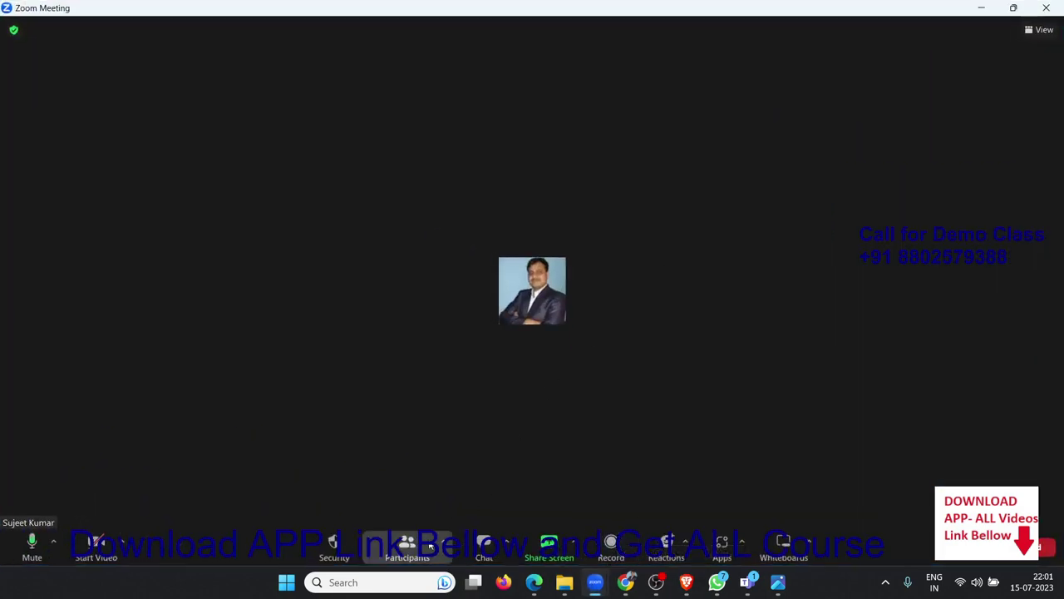
left_click(407, 545)
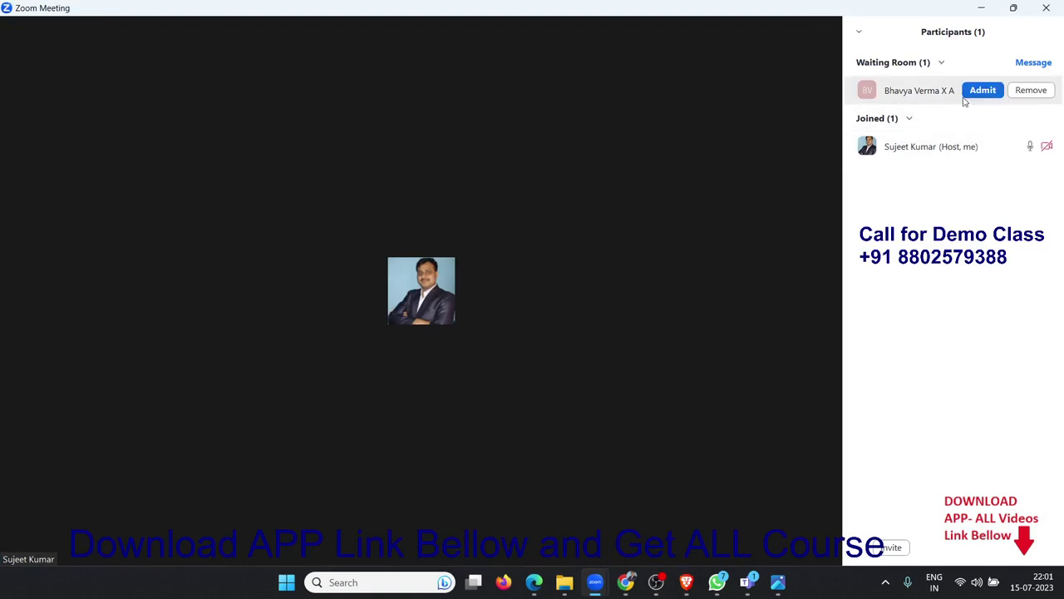
left_click(969, 92)
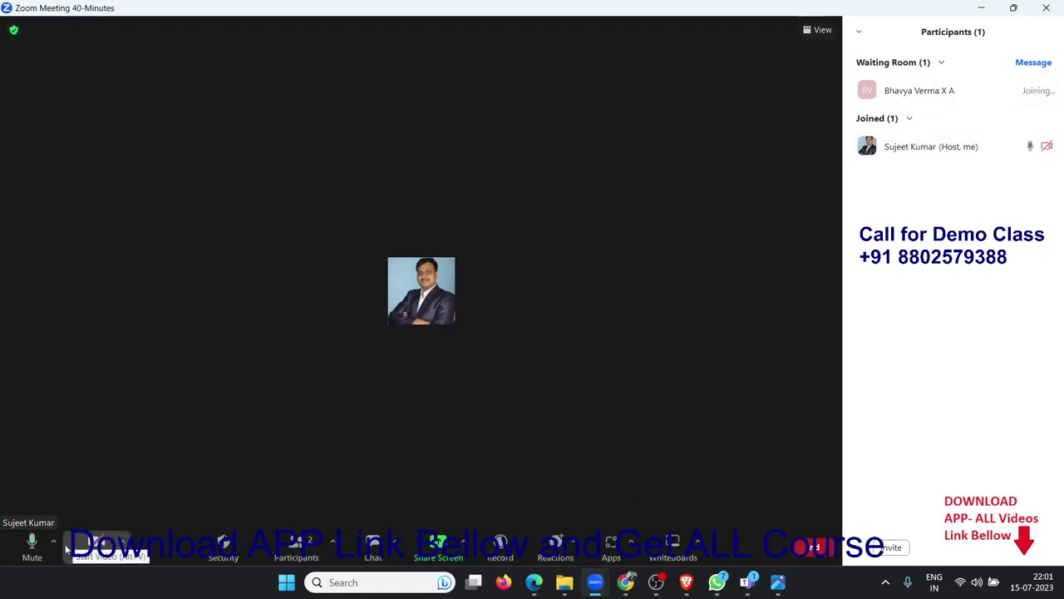
left_click(30, 545)
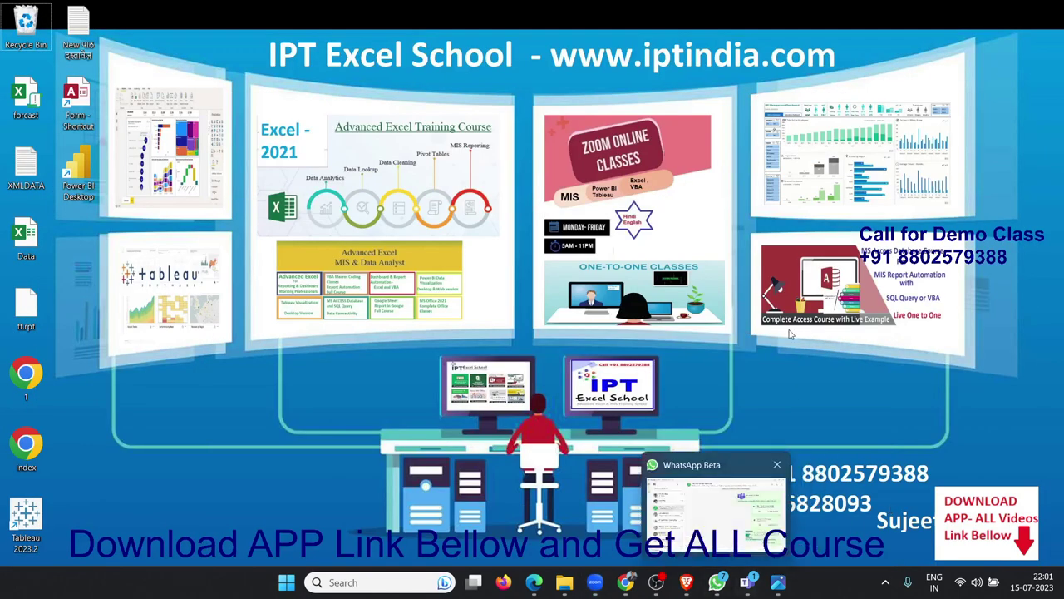
left_click(782, 584)
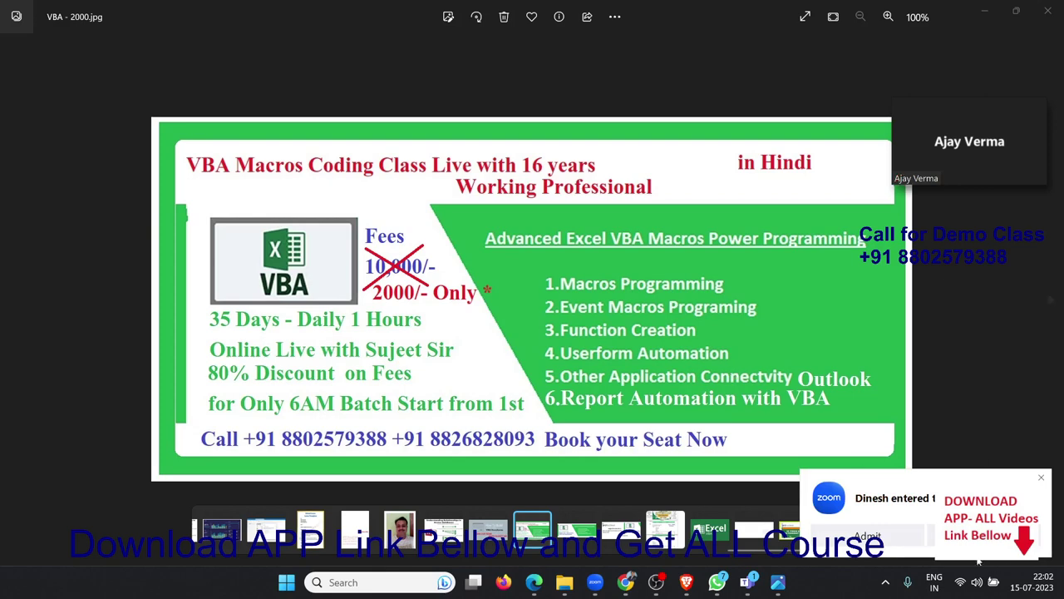
left_click(896, 544)
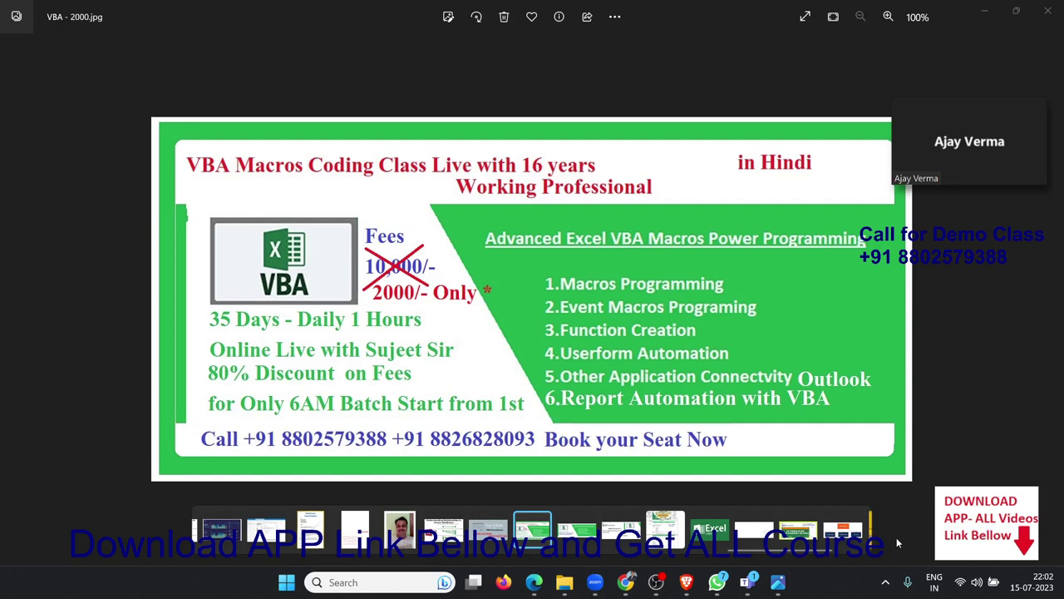
key("alt+F4")
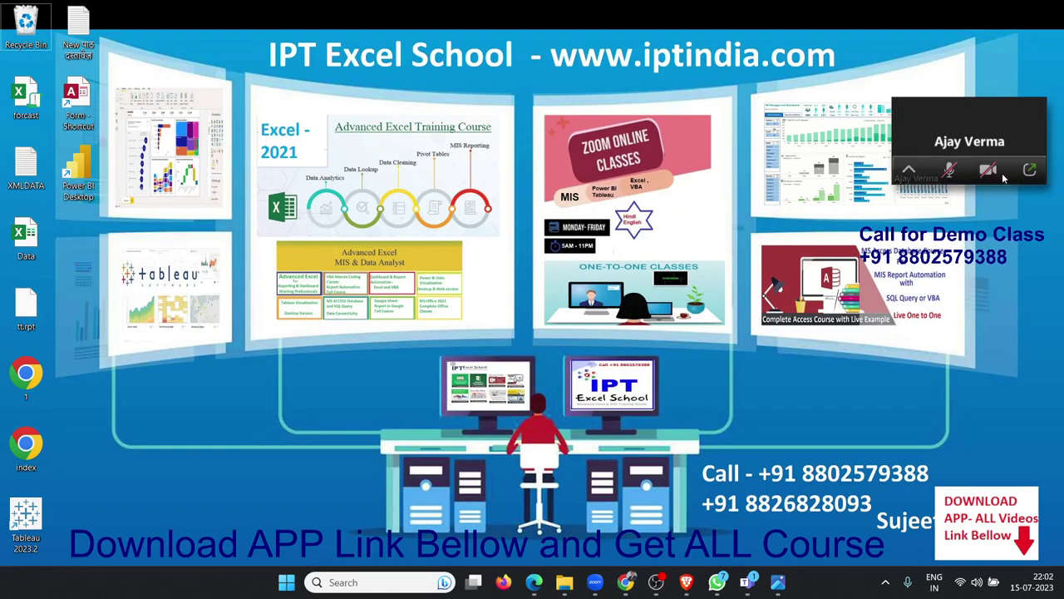
Mute the other attendee, unmute yourself, and share the desktop screen with the meeting.
double_click(1021, 175)
left_click(1017, 175)
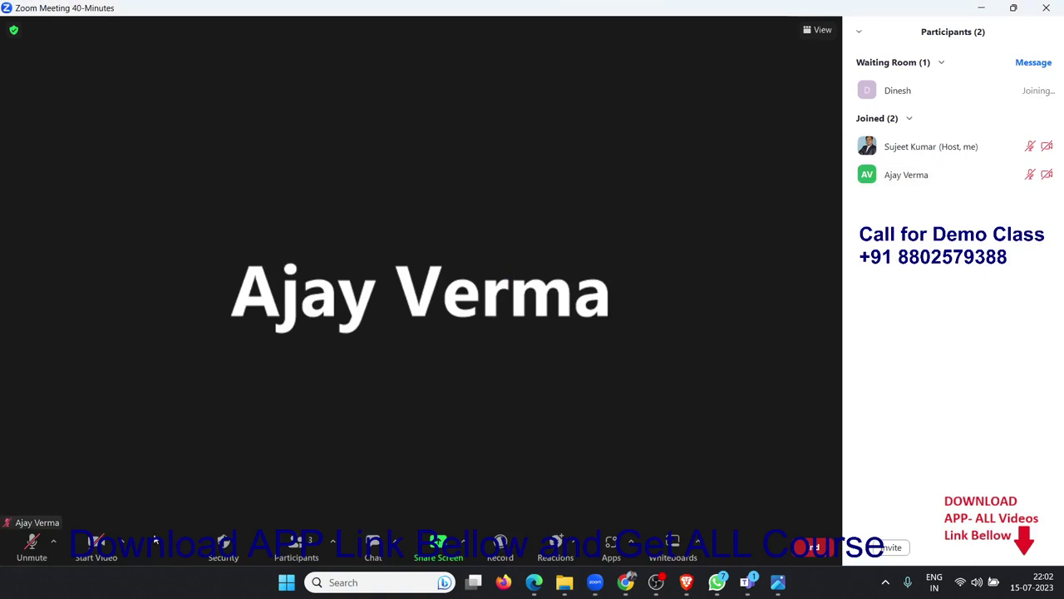
left_click(25, 544)
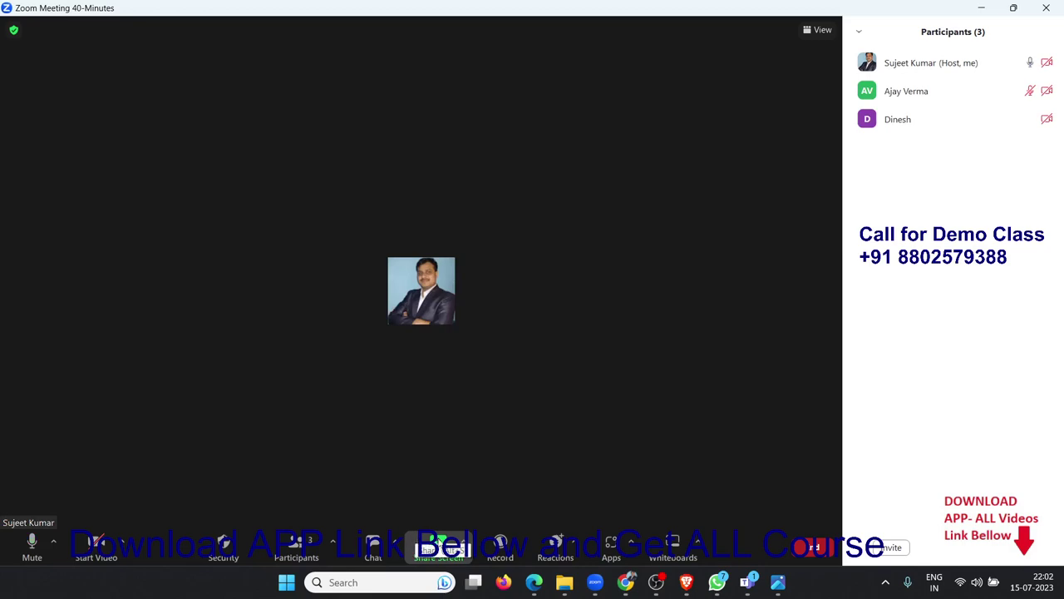
left_click(440, 546)
left_click(807, 480)
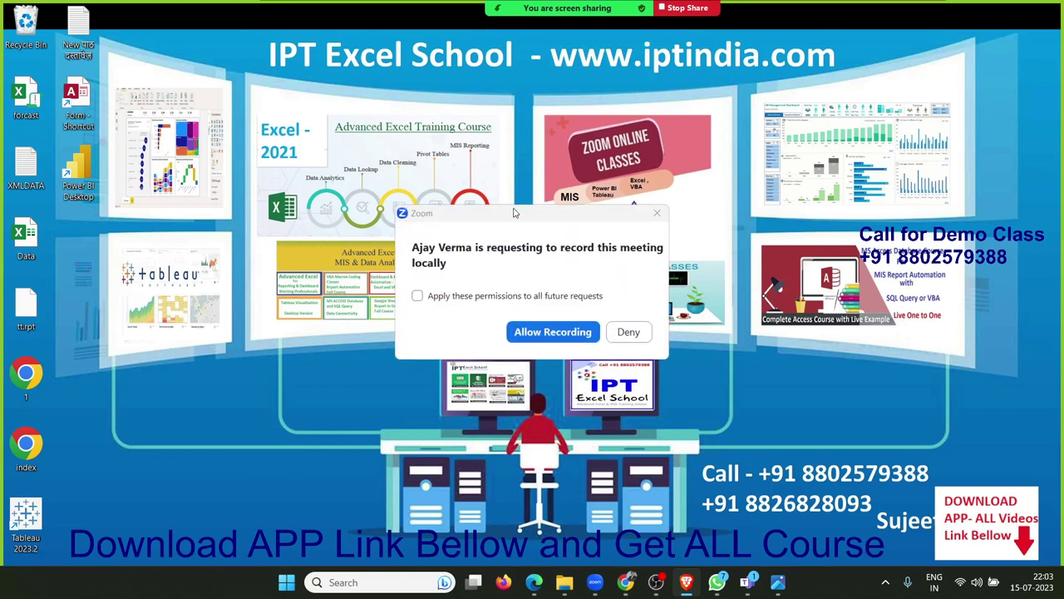
Allow the participant's request to record the meeting locally.
left_click(546, 333)
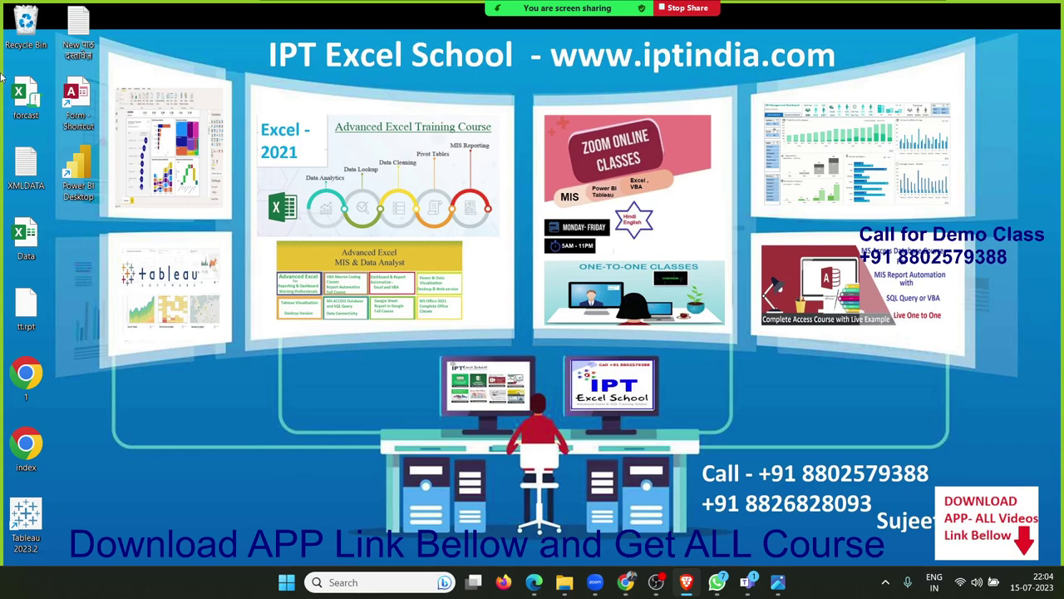
Launch Outlook from Windows search and minimize its window.
key("super")
type("o")
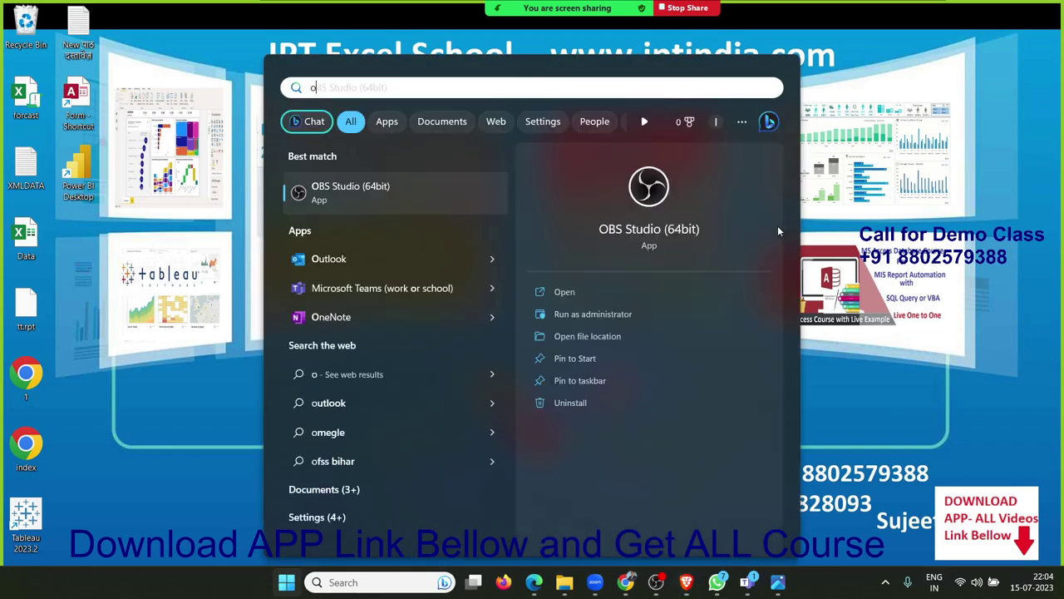
type("oou")
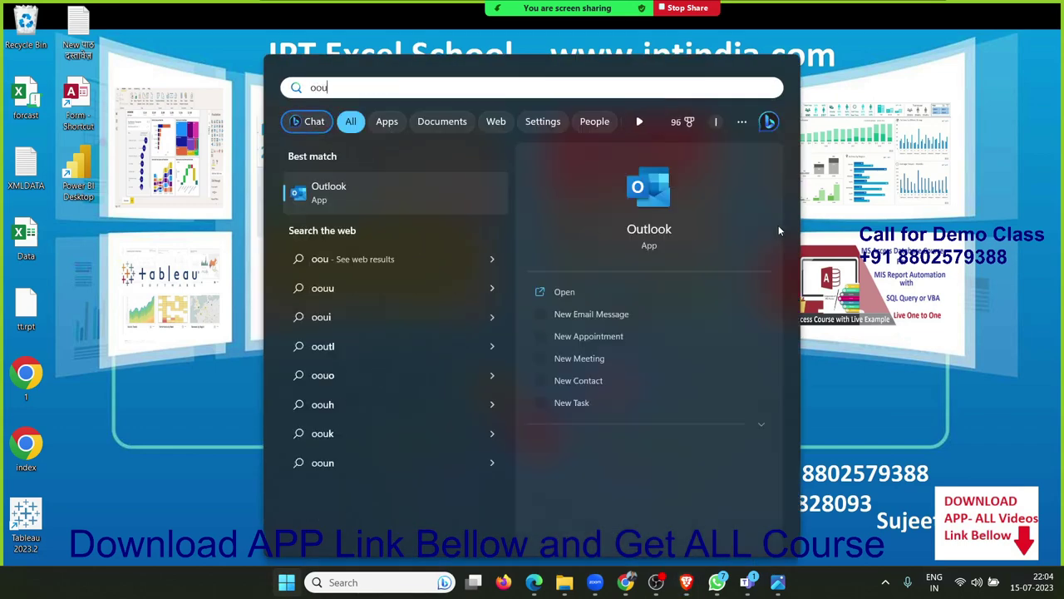
key("BackSpace")
key("BackSpace")
key("BackSpace")
type("ou")
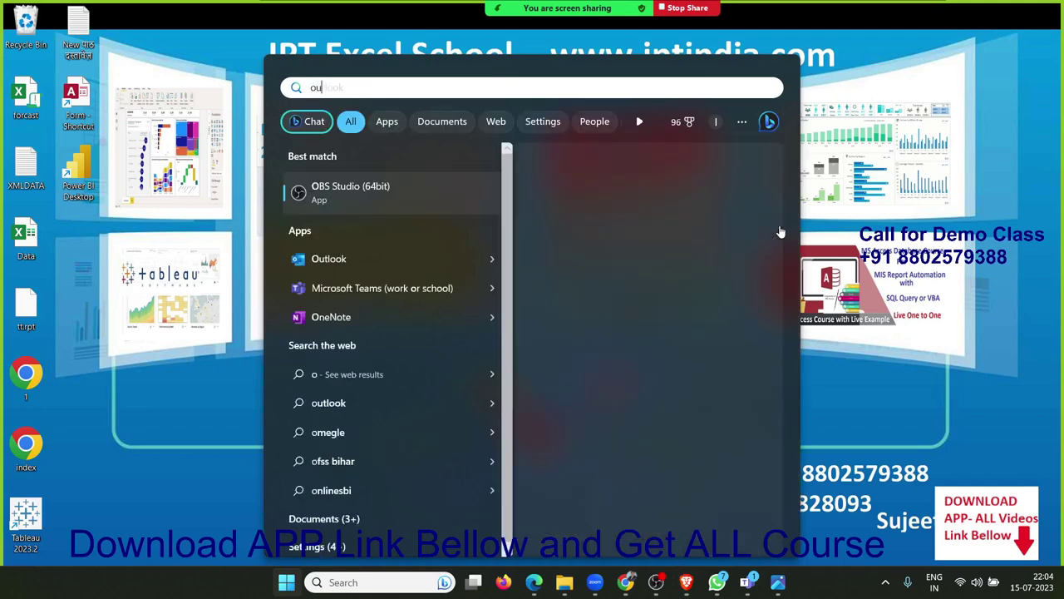
type("t")
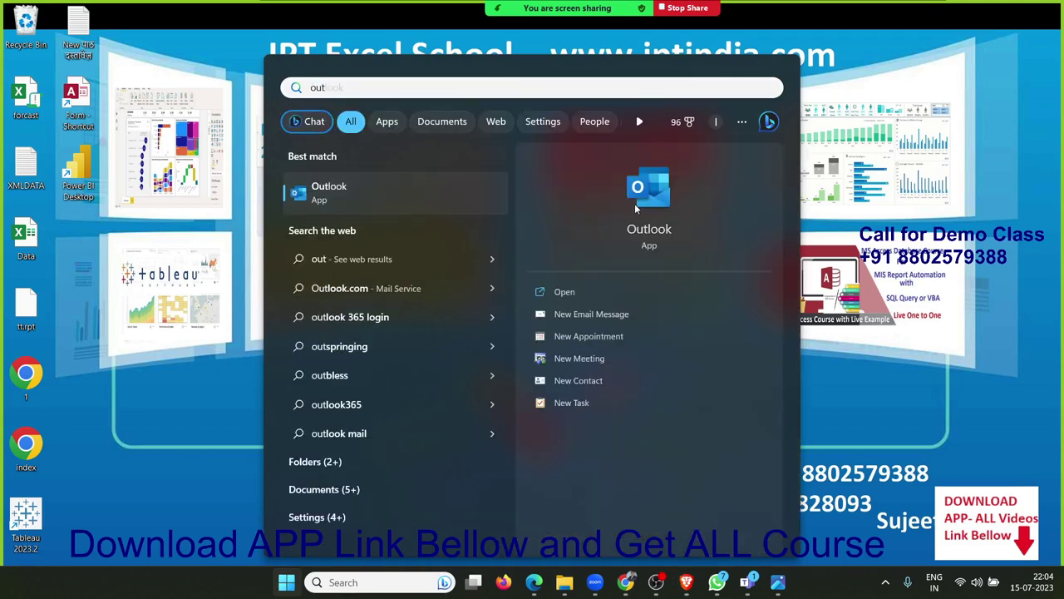
left_click(635, 203)
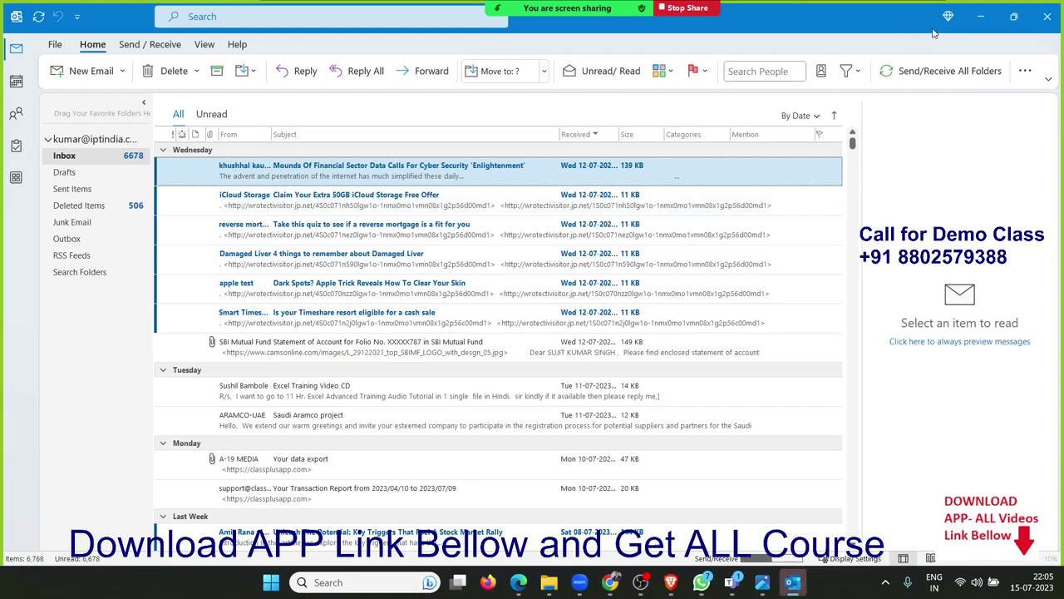
left_click(979, 17)
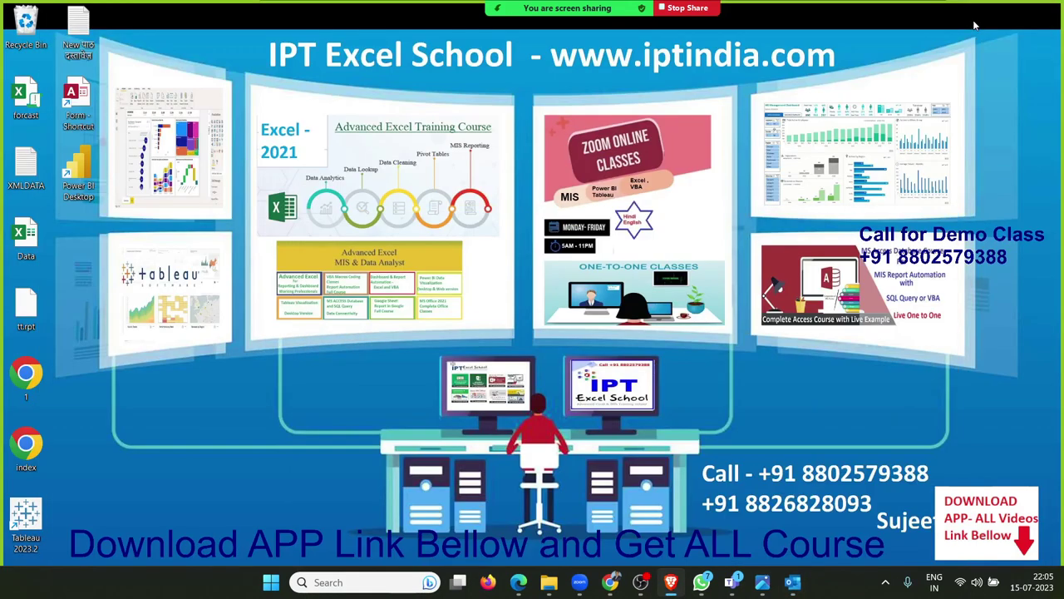
Launch Excel from Windows search, maximize it, and create a blank workbook.
key("super")
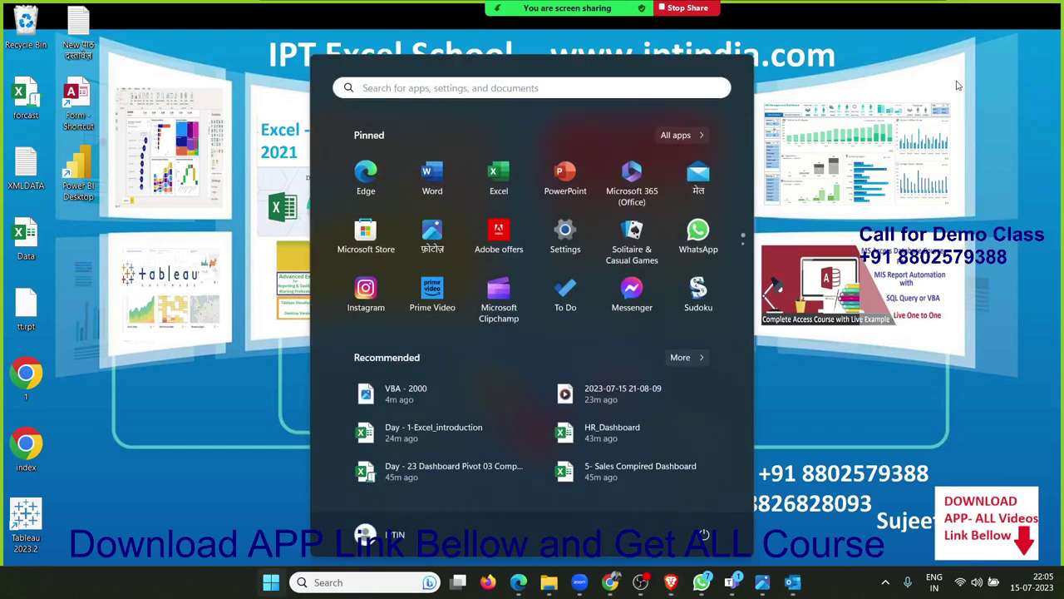
type("ex")
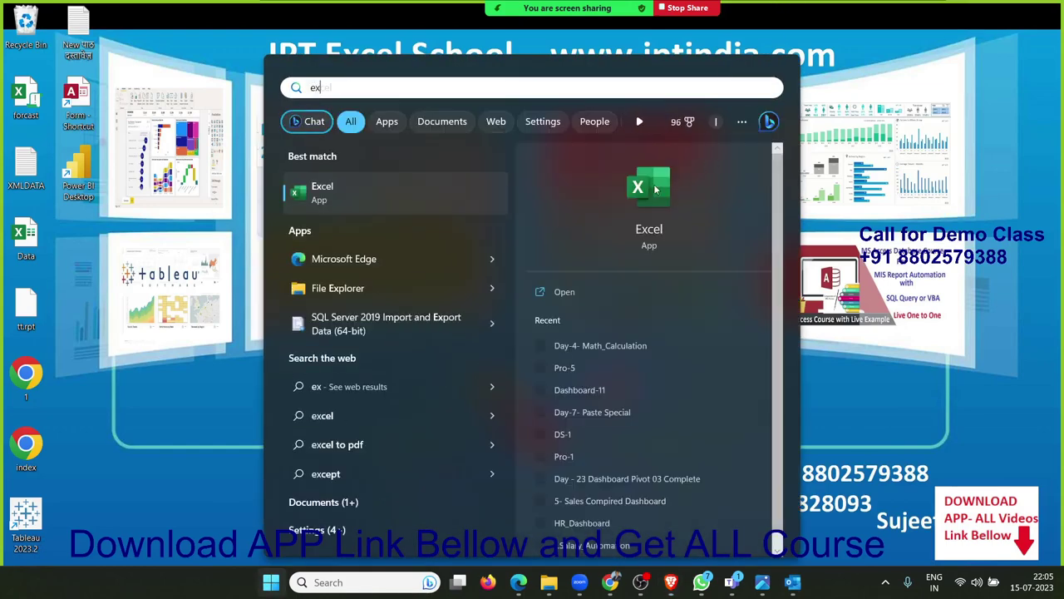
left_click(657, 187)
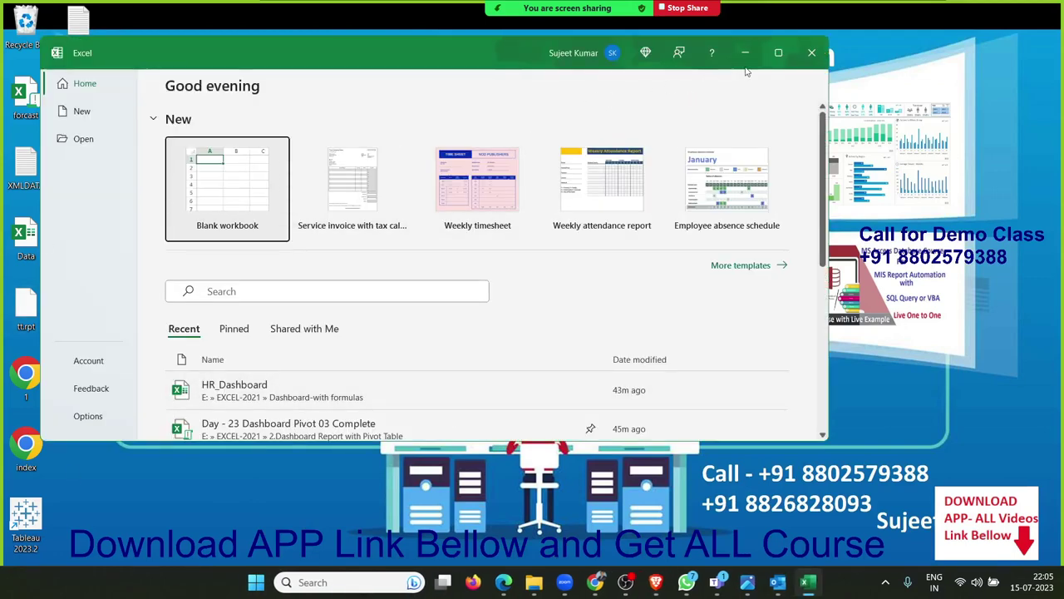
left_click(778, 52)
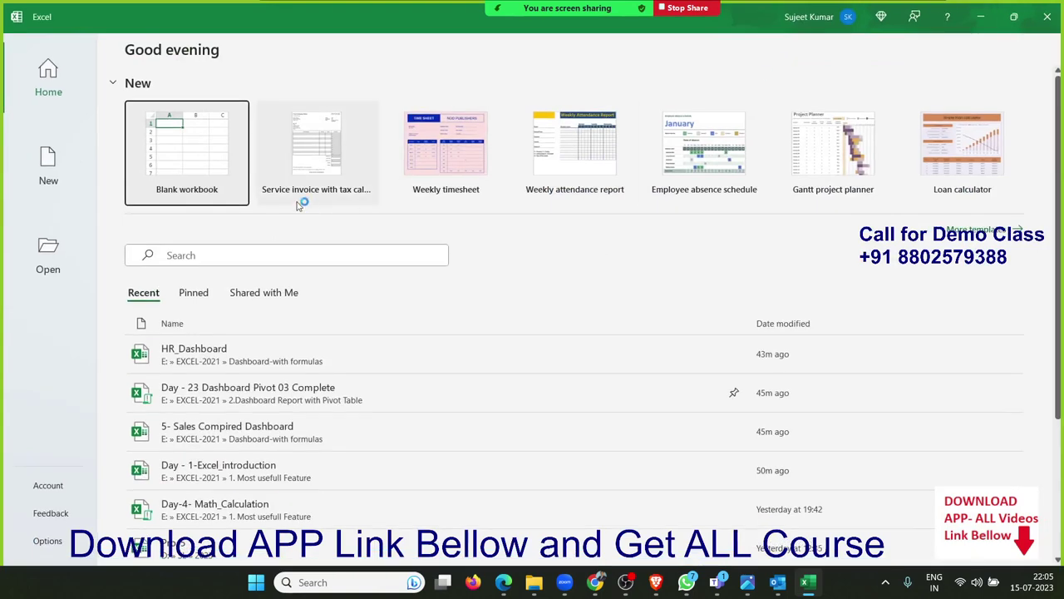
left_click(225, 183)
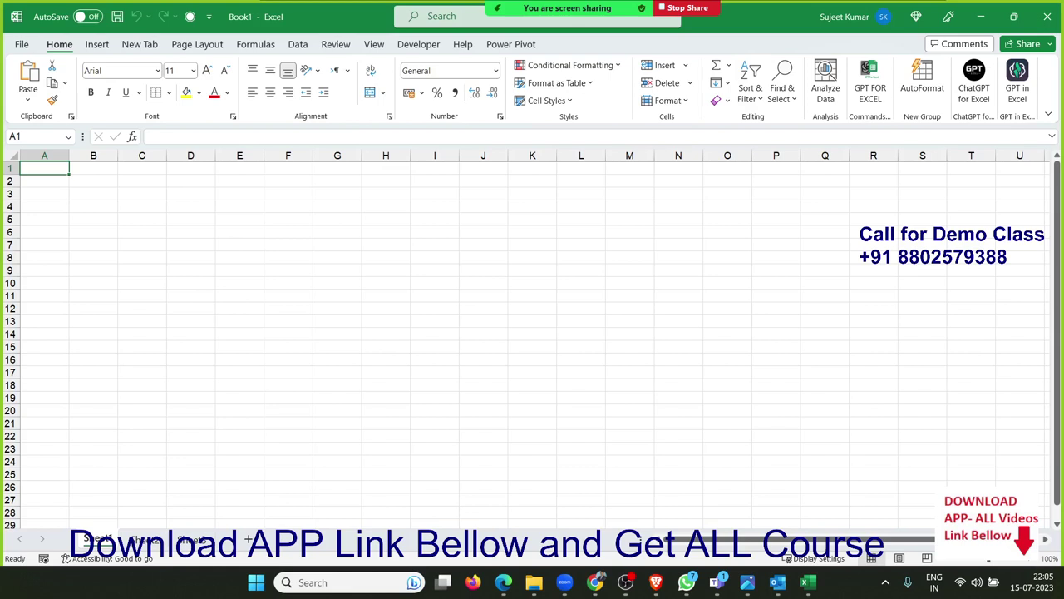
key("alt+Tab")
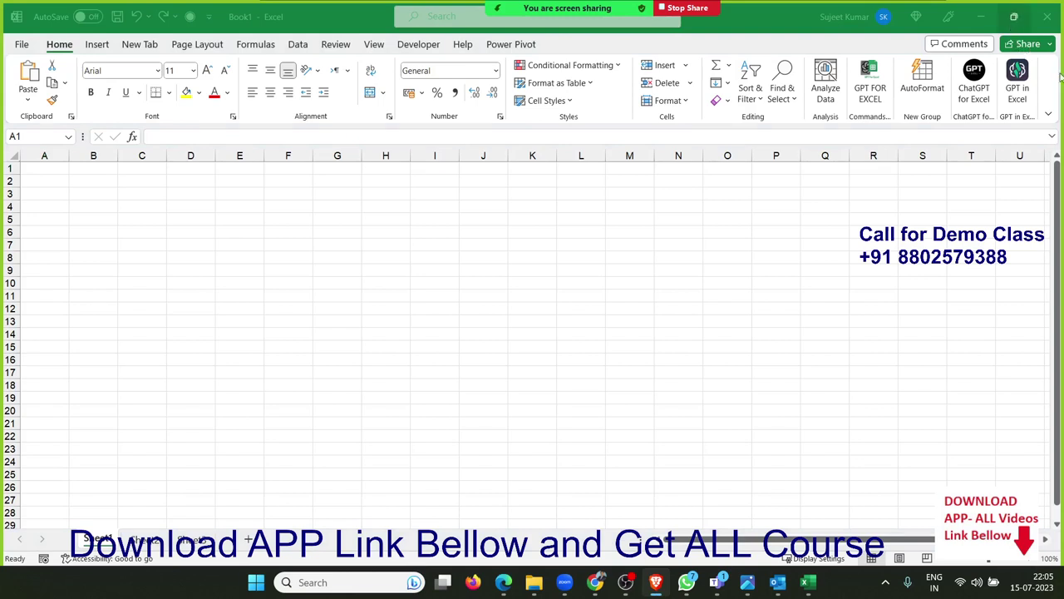
left_click(72, 174)
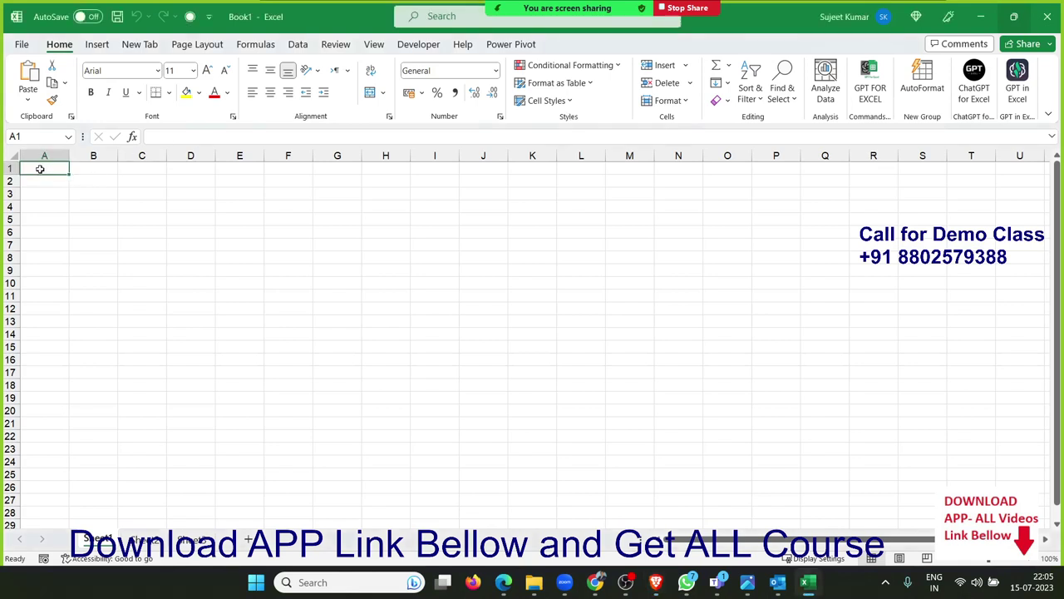
type("Na")
key("Escape")
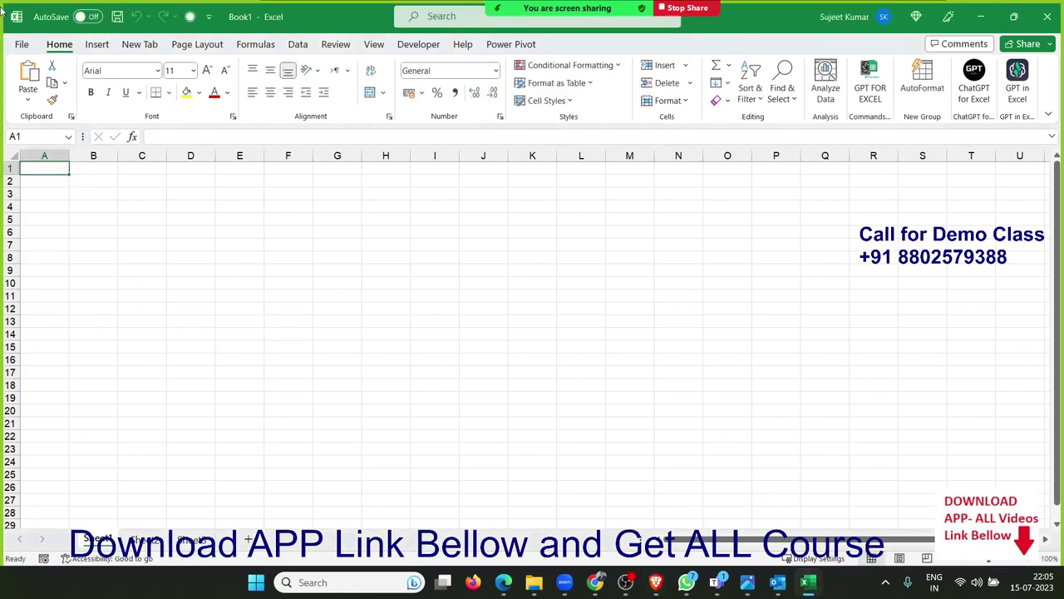
left_click(18, 44)
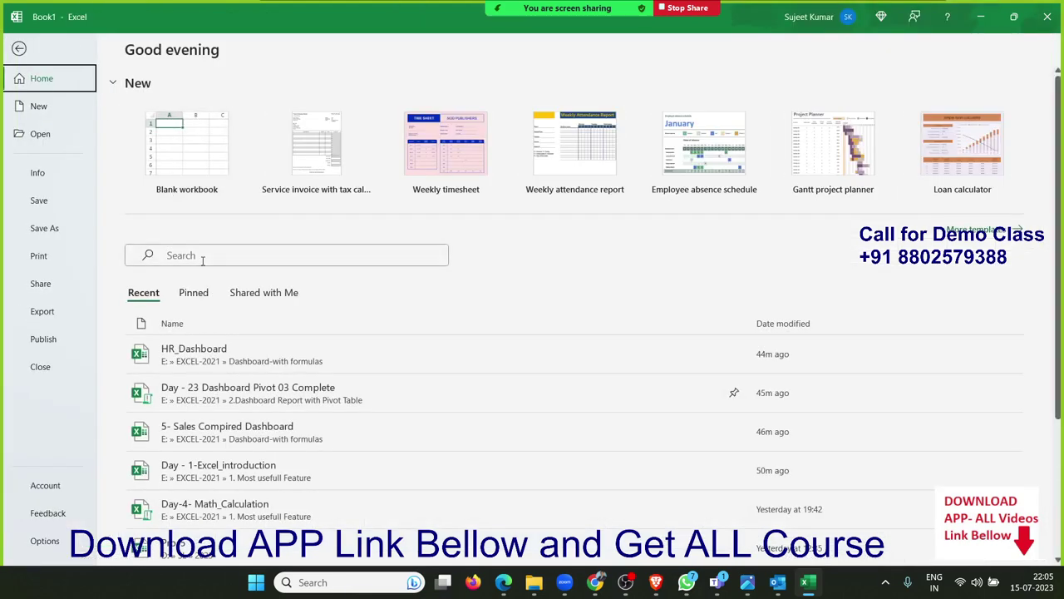
key("Escape")
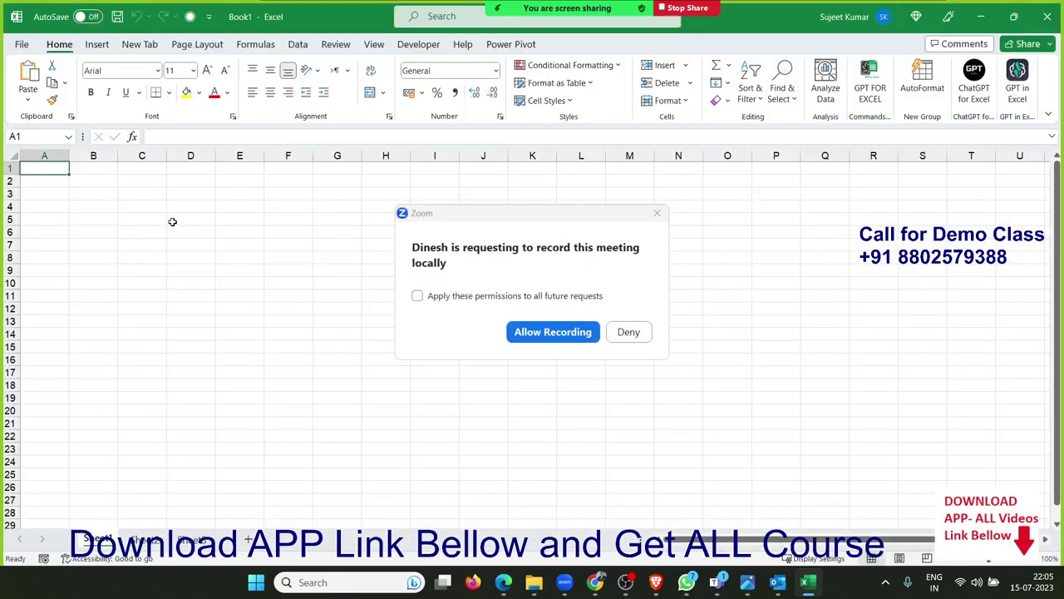
left_click(555, 348)
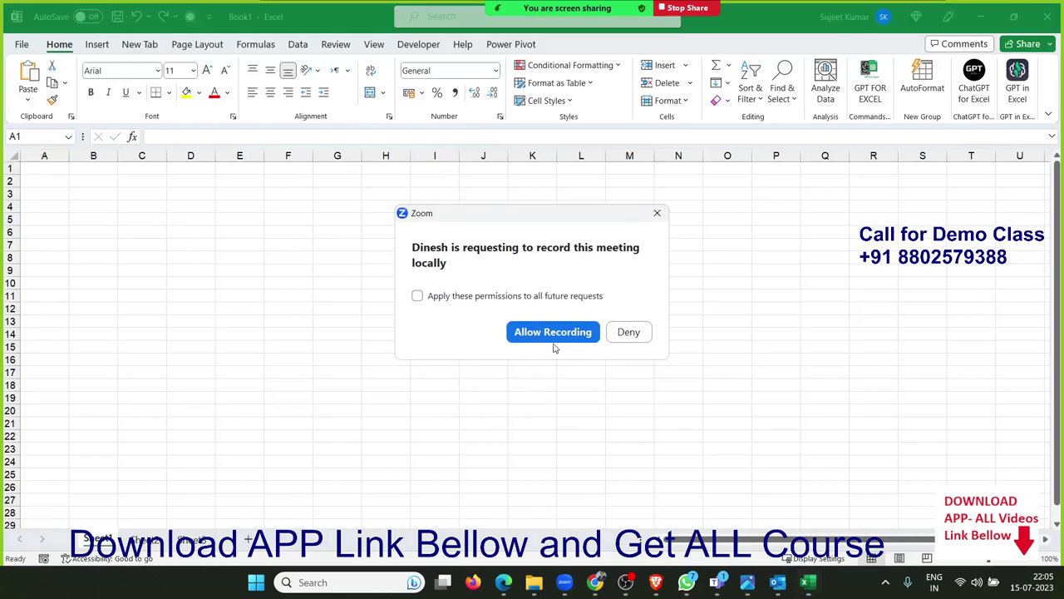
left_click(556, 331)
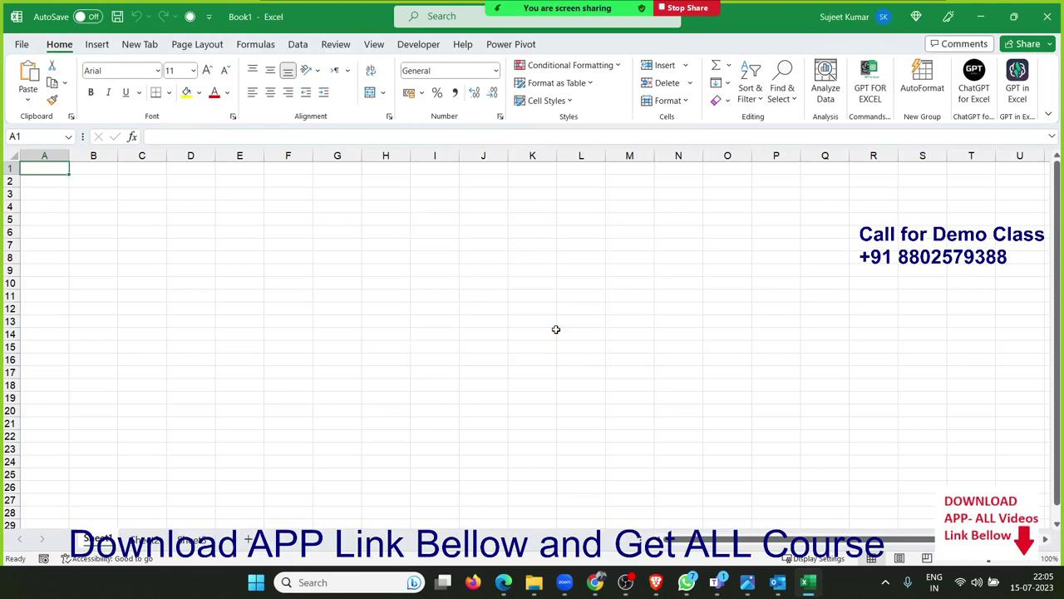
Enter headers Name in A1 and Address in B1, dismissing the Zoom recording notice.
type("Name")
key("Tab")
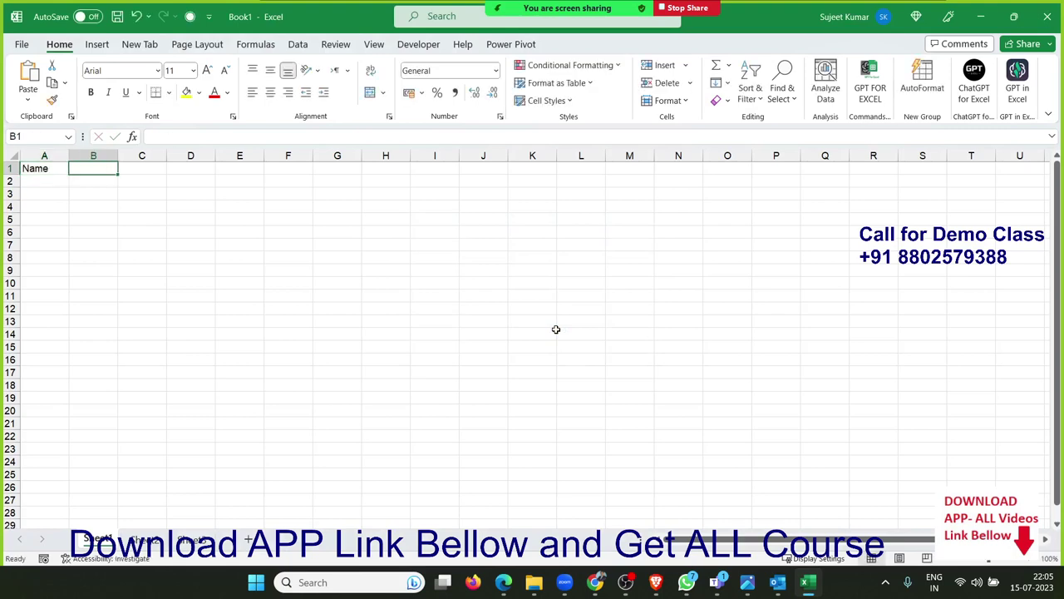
type("Cit")
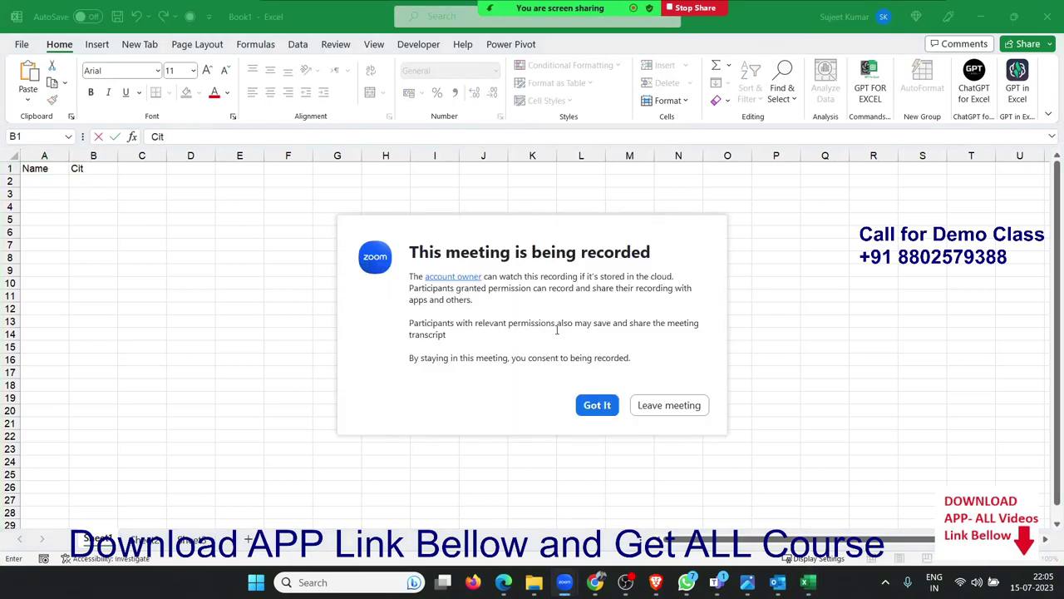
left_click(597, 405)
key("BackSpace")
key("BackSpace")
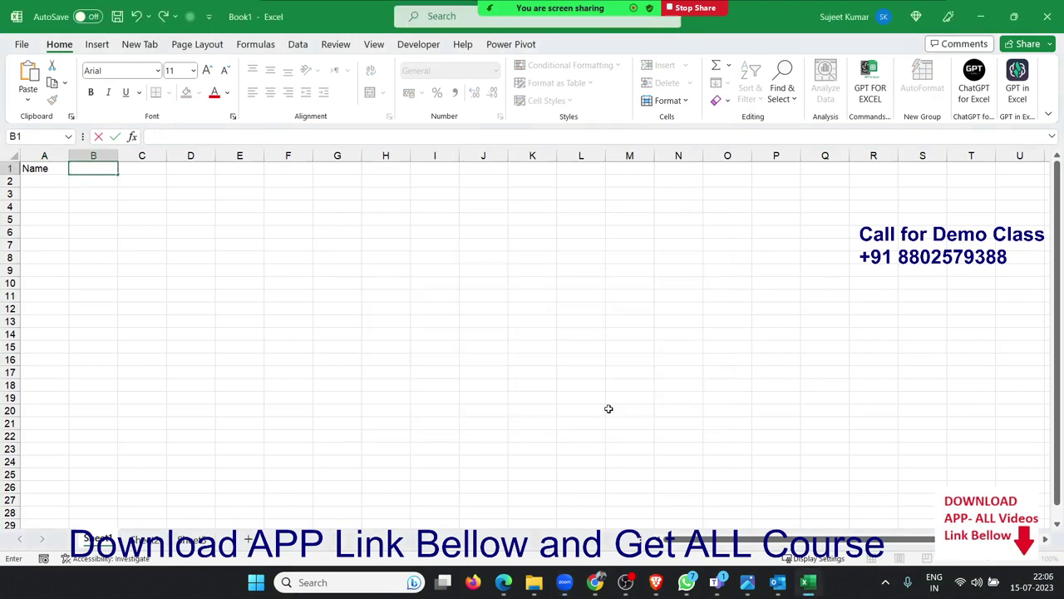
type("Addres")
type("s")
key("Tab")
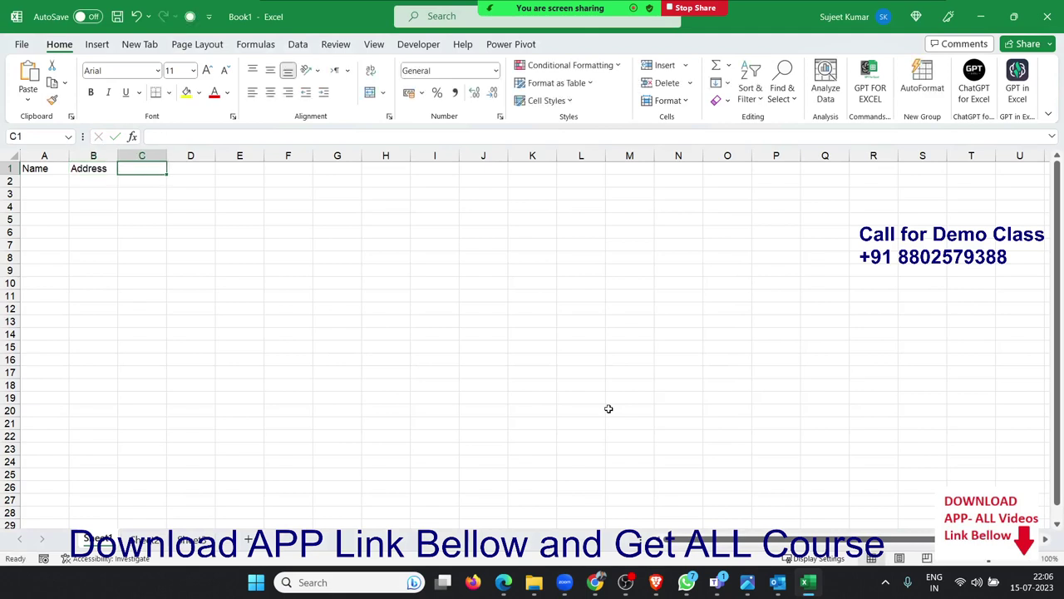
Enter headers Moble, Due Amt, Due Date and Email ID in C1:F1.
type("Mobil")
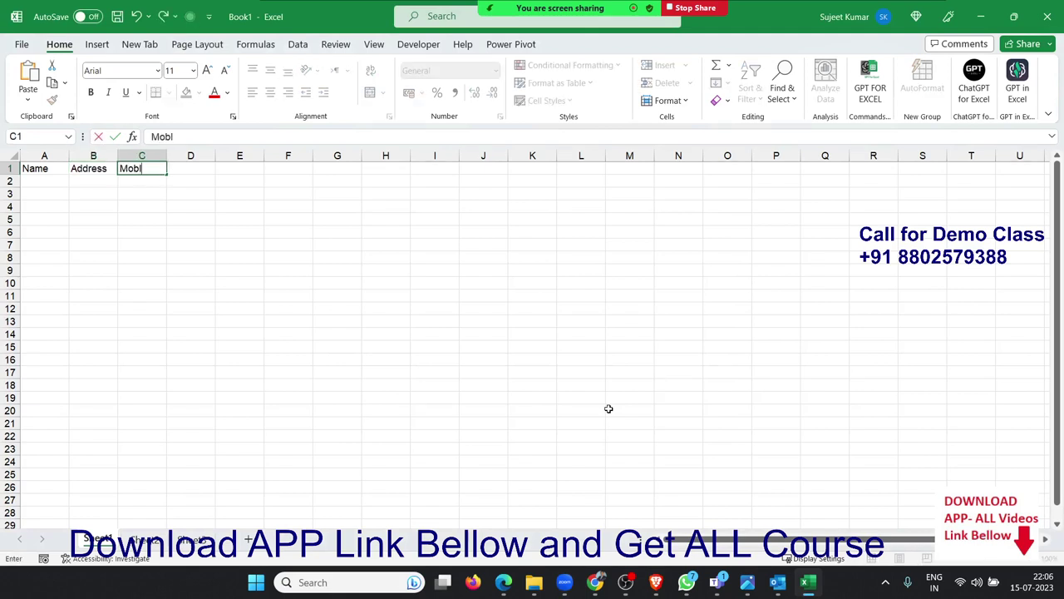
type("e")
key("Tab")
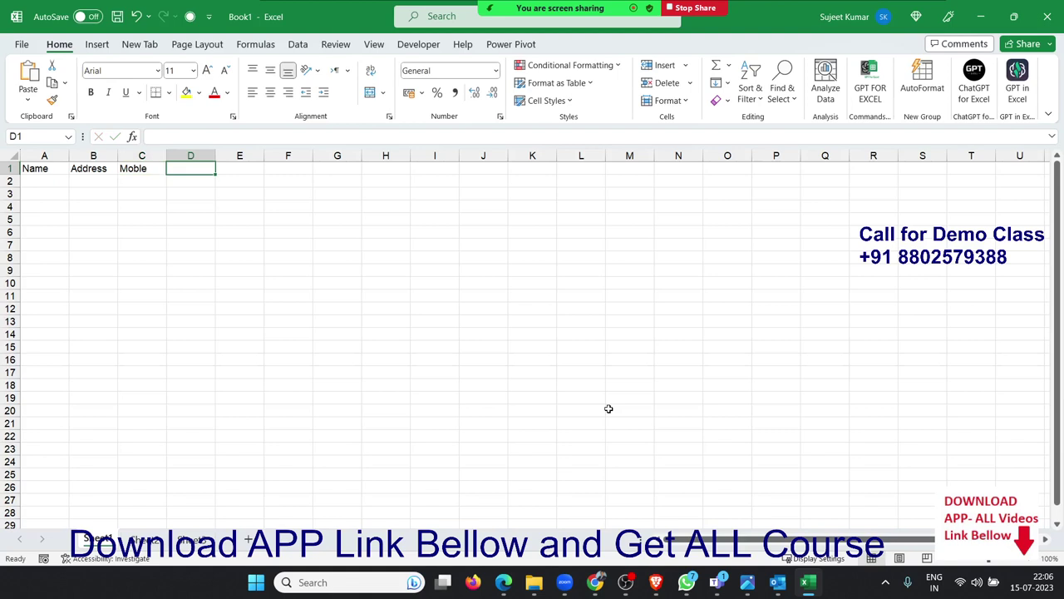
type("Due")
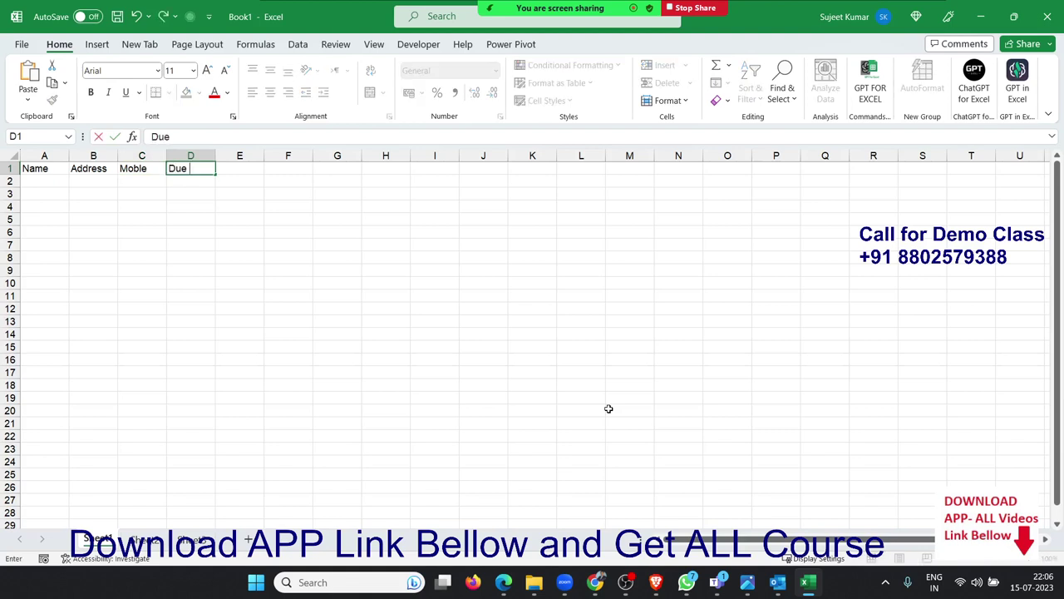
type(" am")
key("BackSpace")
key("BackSpace")
type("Am")
type("t")
key("Tab")
type("D")
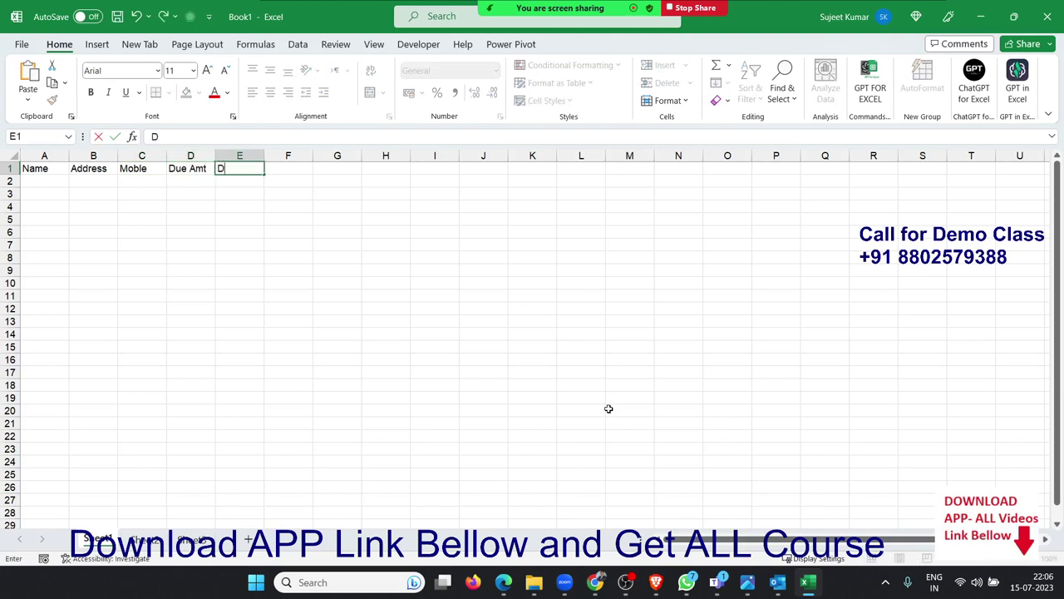
type("ueda")
type("t")
key("BackSpace")
key("BackSpace")
key("BackSpace")
type("e Da")
type("te")
key("Tab")
type("E")
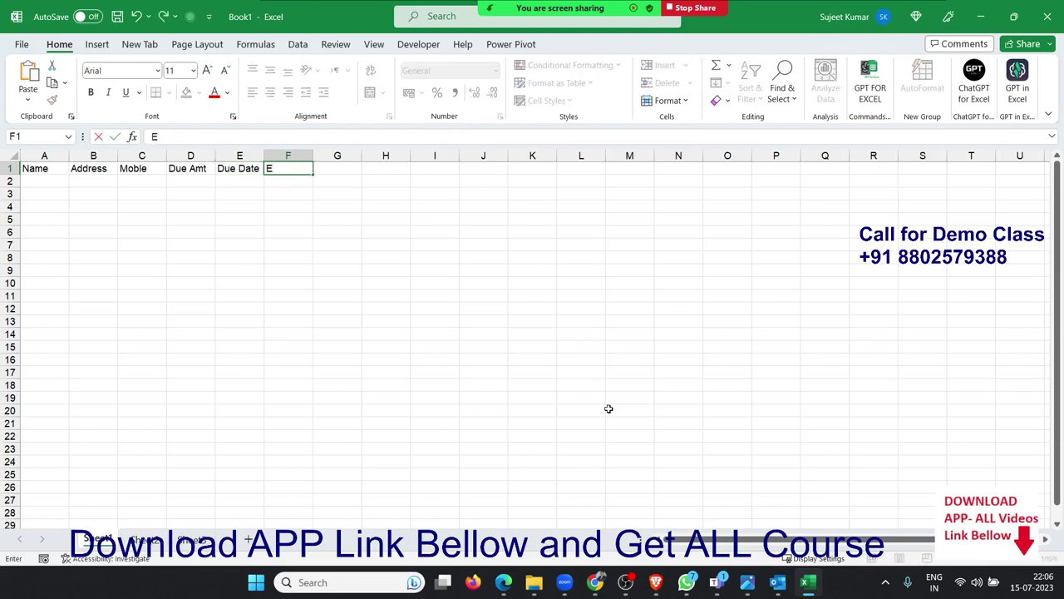
type("mil")
key("BackSpace")
type("ail ")
type("ID")
key("Return")
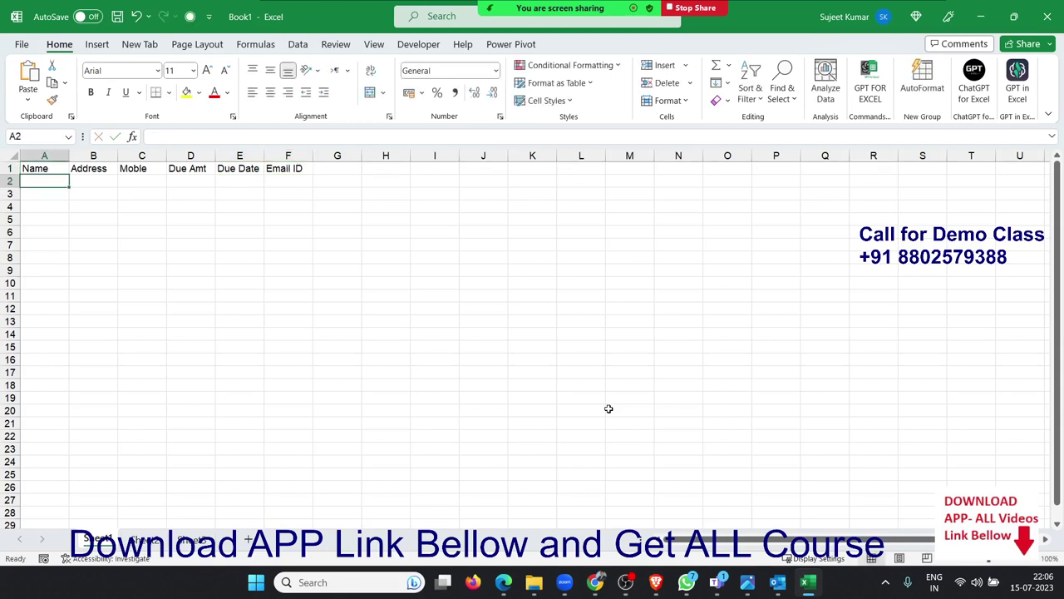
Enter the first customer's name in A2 and auto-fill names down to A10.
key("Down")
key("Down")
key("Up")
key("Up")
type("OPuj")
key("Escape")
type("Puja")
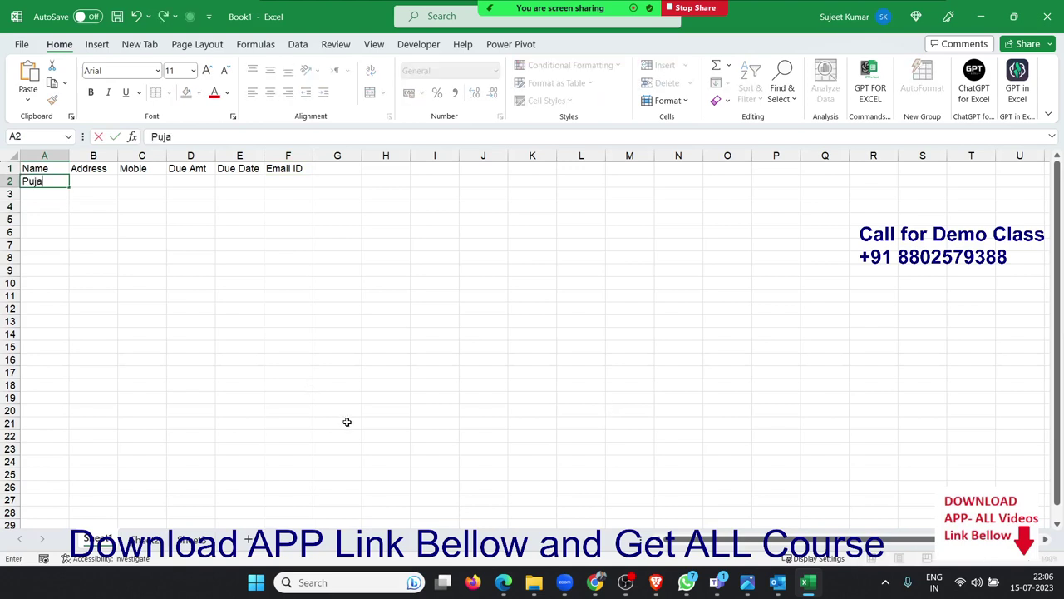
left_click(92, 245)
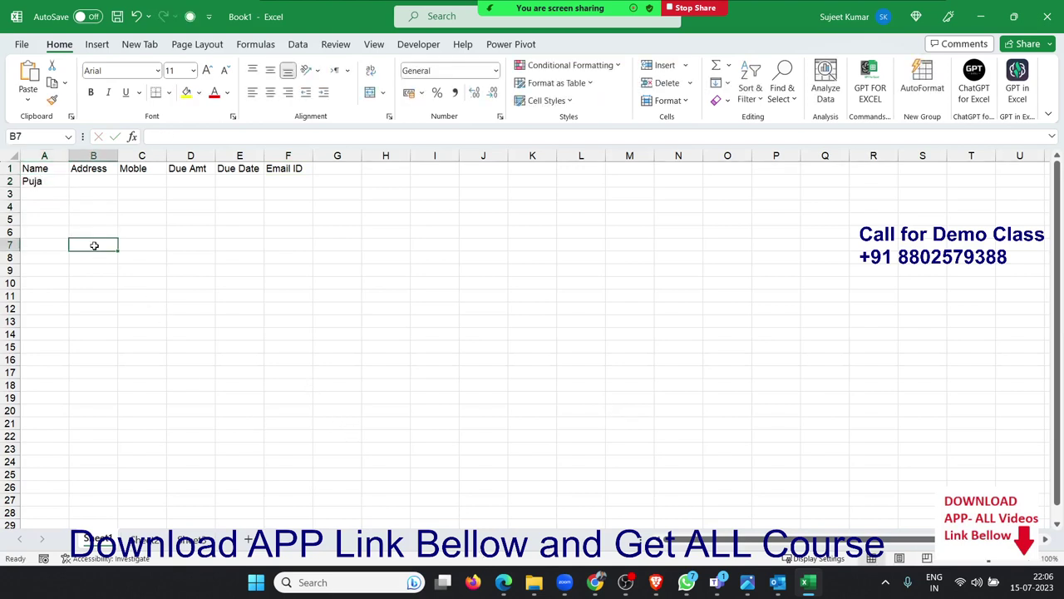
left_click(59, 184)
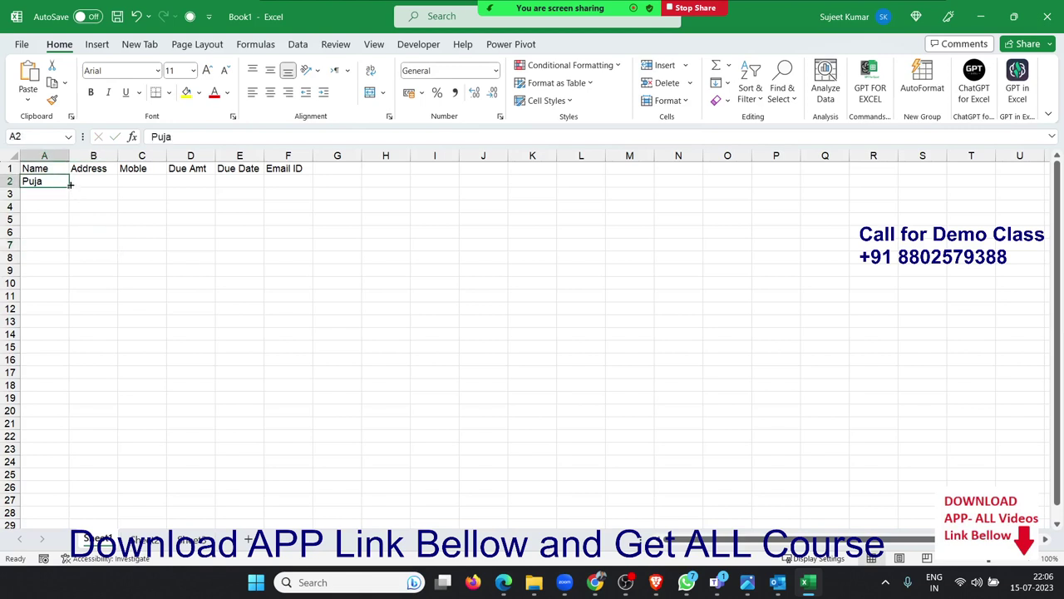
left_click_drag(69, 186, 80, 309)
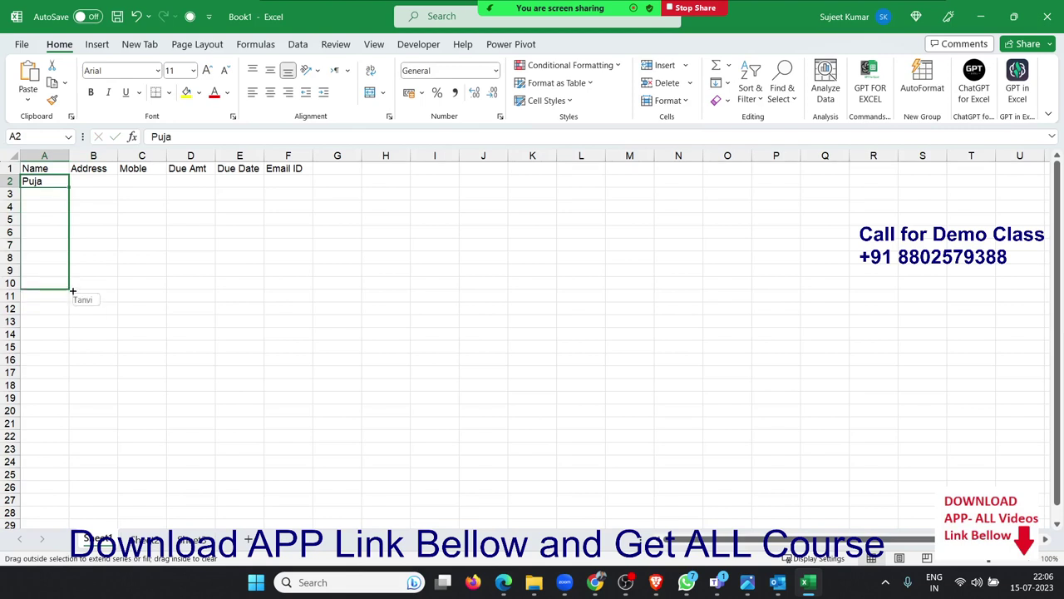
left_click_drag(79, 307, 73, 292)
Enter 101 Delhi in B2 and fill addresses down to 109 Delhi.
left_click(103, 180)
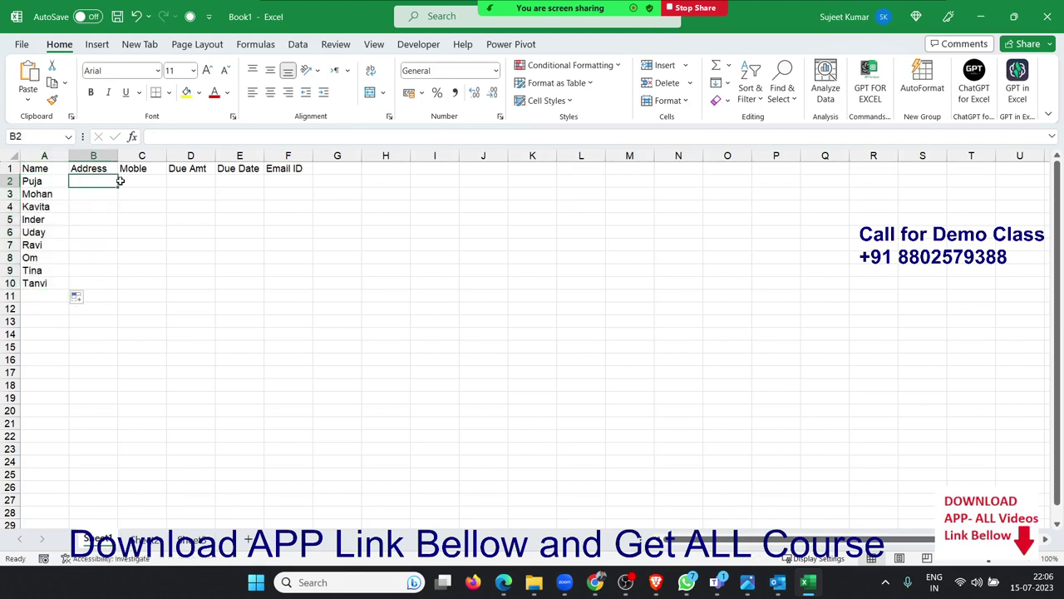
type("101 ")
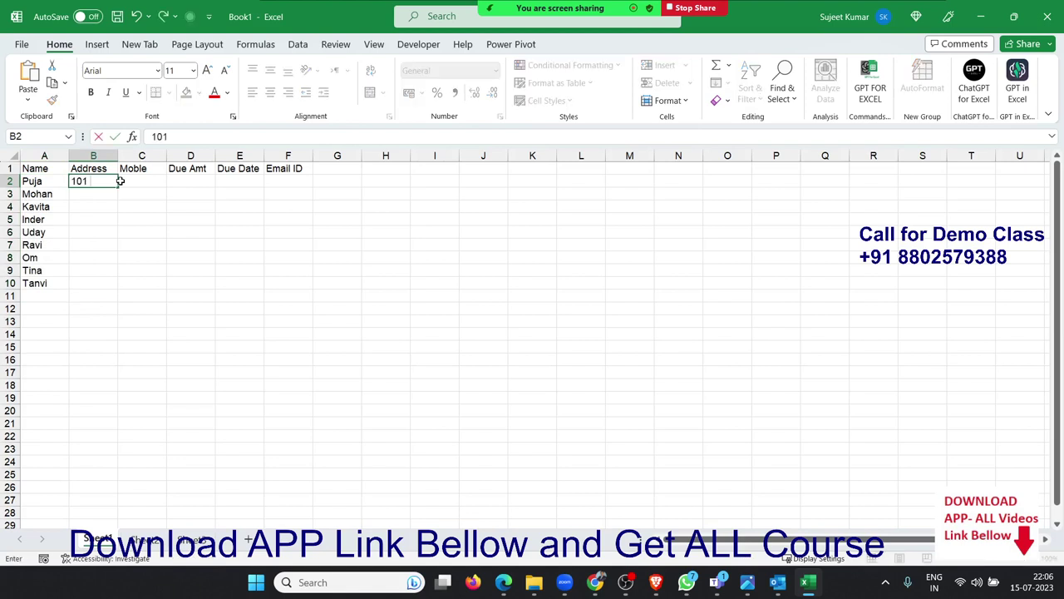
type("Delhi")
key("Return")
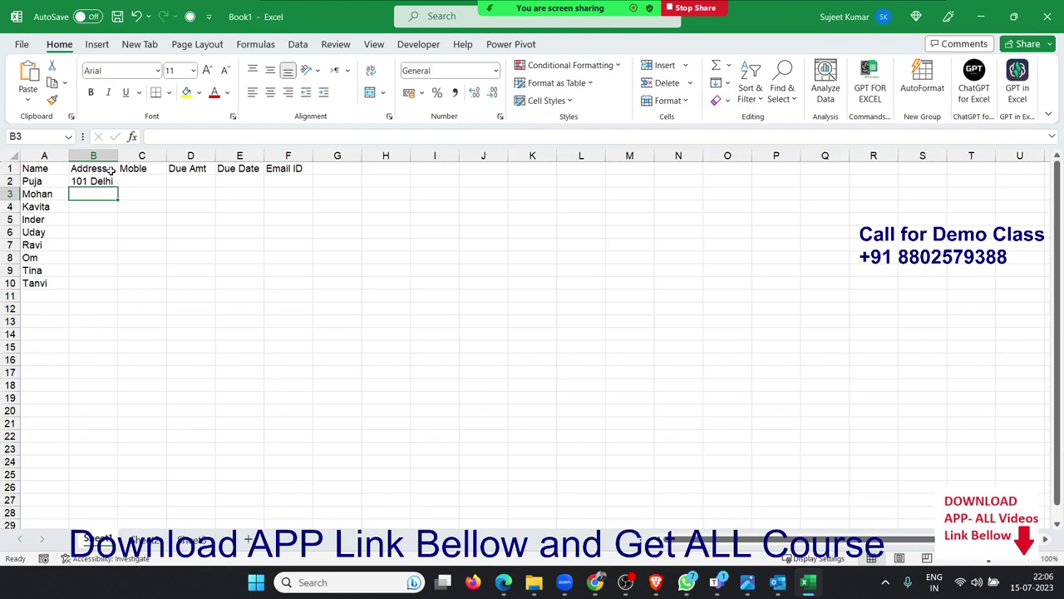
left_click(110, 171)
left_click(108, 179)
left_click_drag(115, 189, 116, 285)
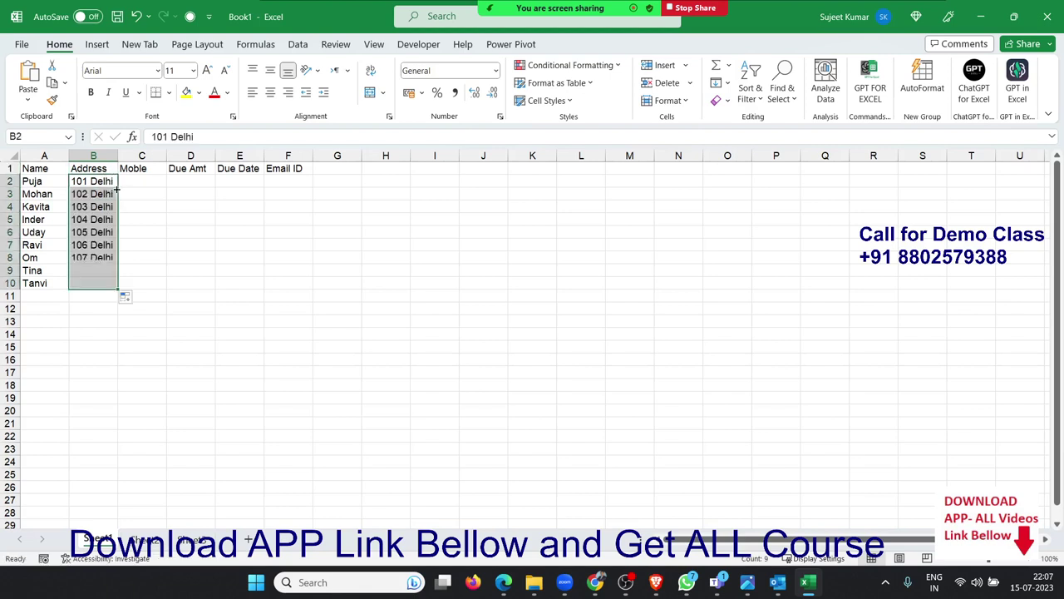
Enter a mobile number in C2 and fill =C2+1 down to C10.
left_click(142, 191)
left_click(143, 179)
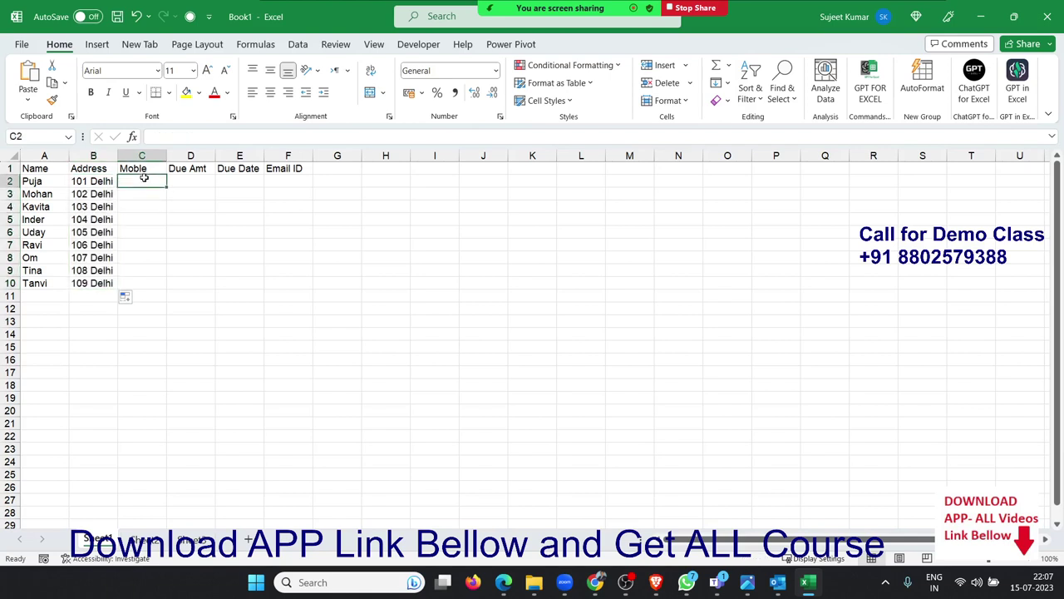
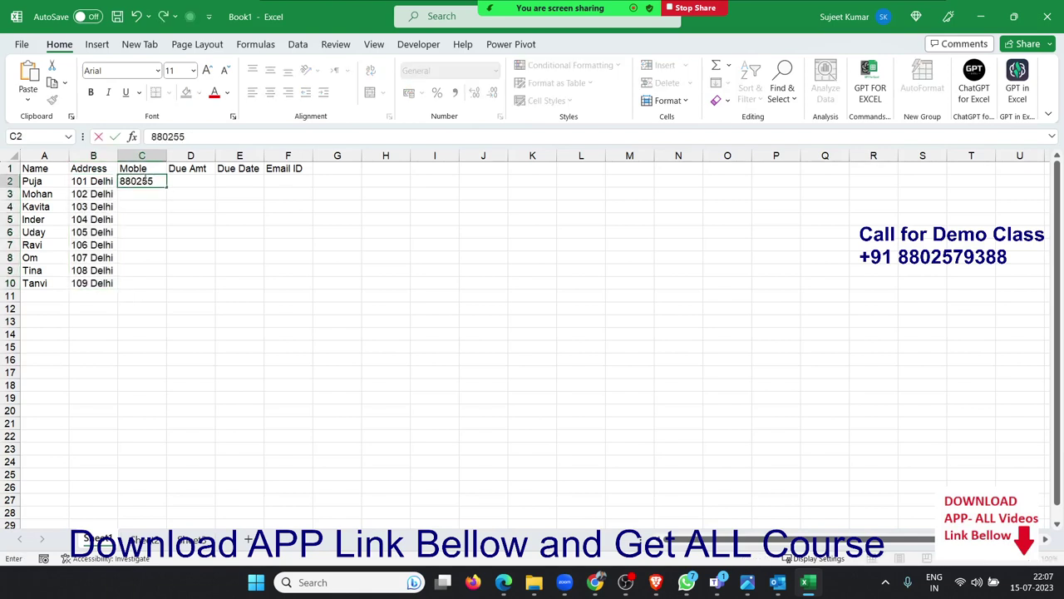
key("Return")
type("=")
left_click(144, 181)
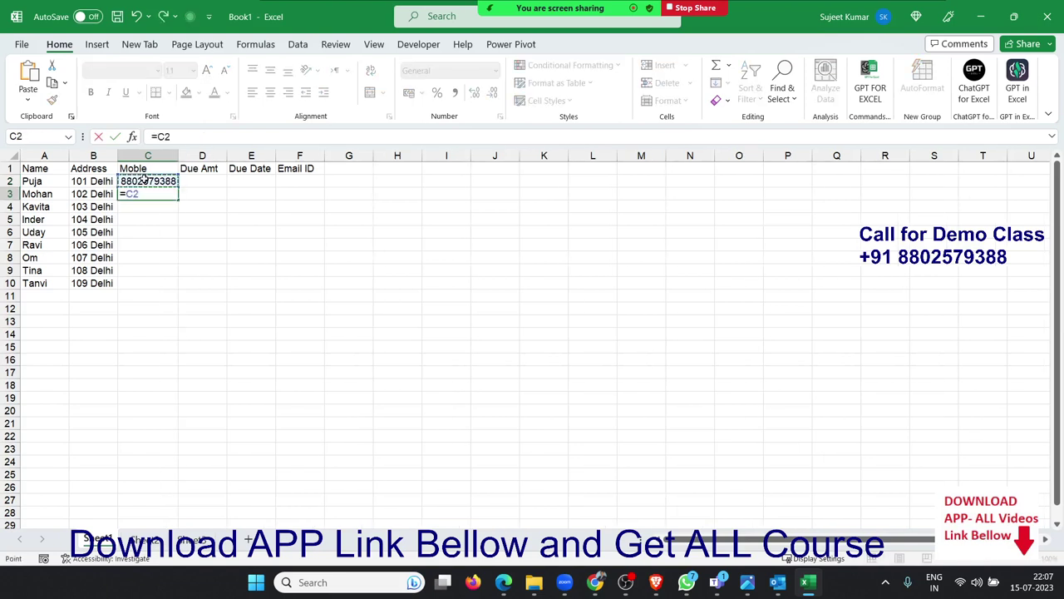
type("+1")
key("Return")
key("Left")
key("ctrl+Down")
key("Right")
key("ctrl+shift+Up")
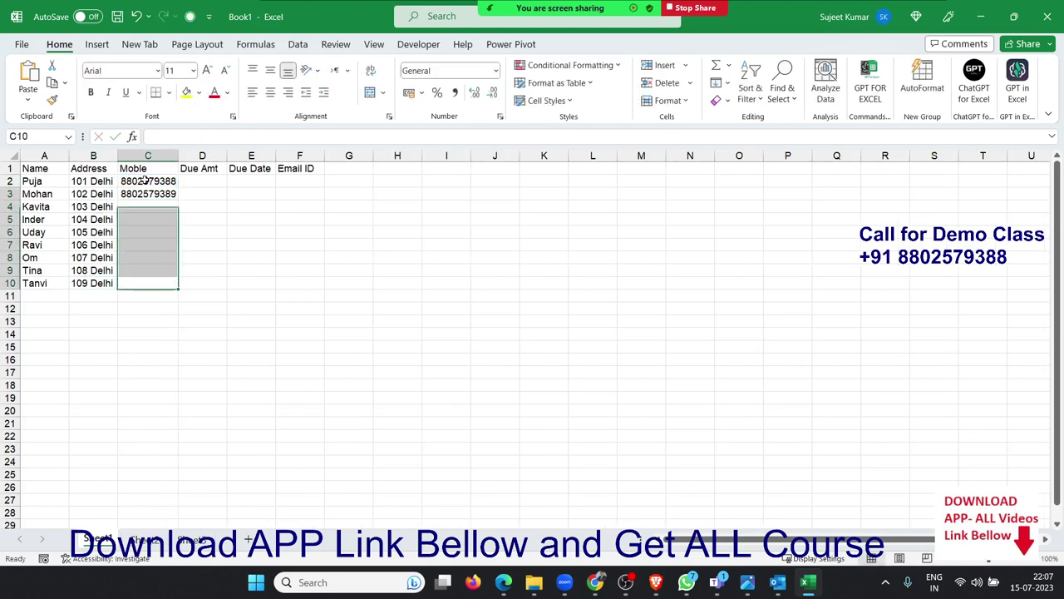
key("ctrl+d")
key("ctrl+Up")
key("Right")
key("Down")
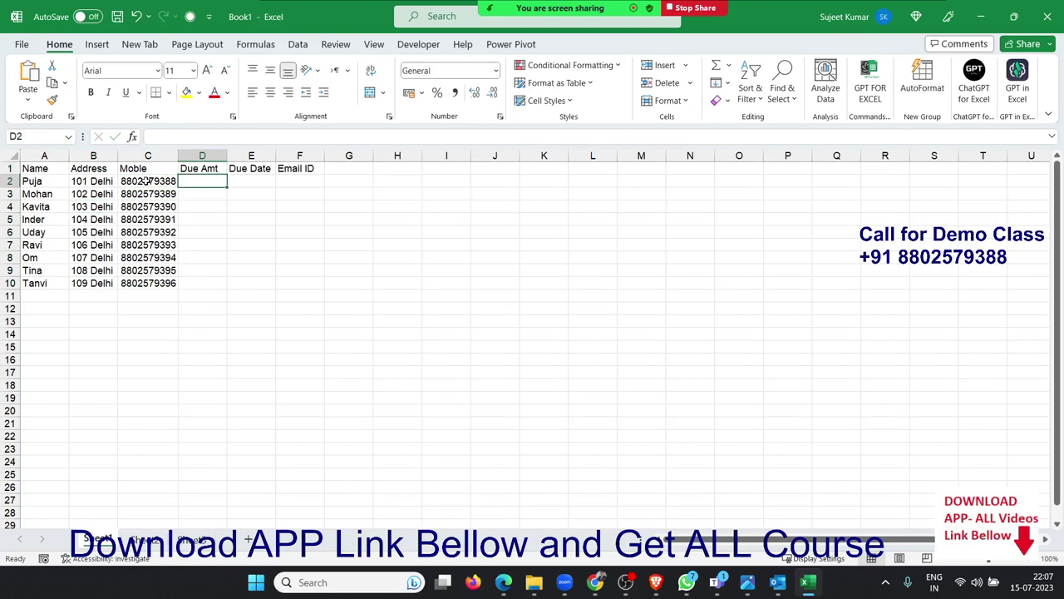
Fill D2:D10 with =RANDBETWEEN(1000,9999) for random due amounts.
type("=ra")
key("Down")
key("Down")
key("Down")
key("Tab")
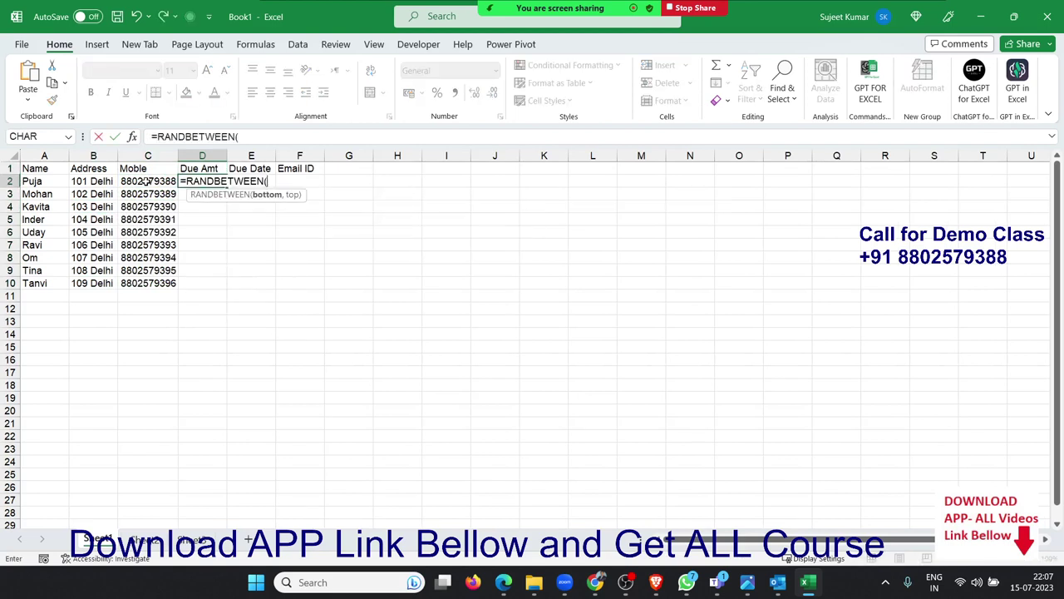
type("1000")
type("n")
key("BackSpace")
type(",000")
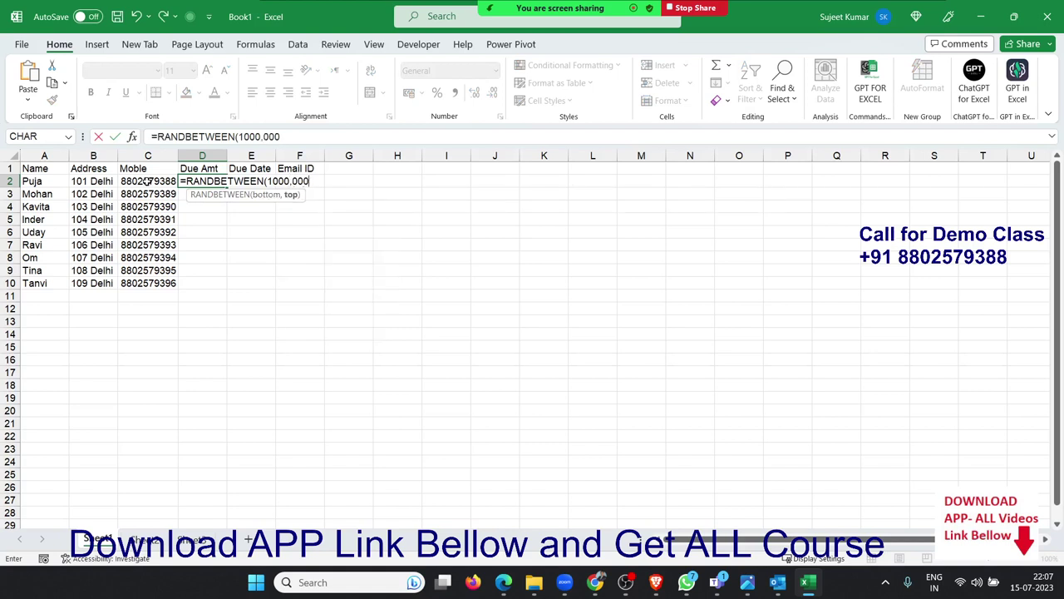
key("BackSpace")
key("BackSpace")
key("BackSpace")
type("999")
type("9)")
key("Return")
key("Left")
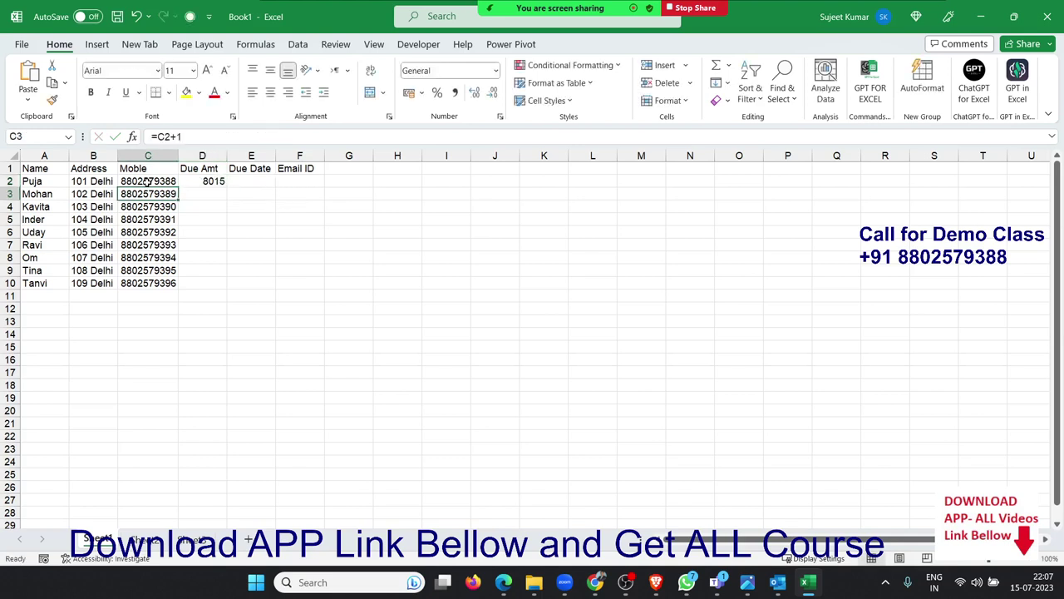
key("ctrl+Down")
key("Right")
key("ctrl+shift+Up")
key("ctrl+d")
key("ctrl+Up")
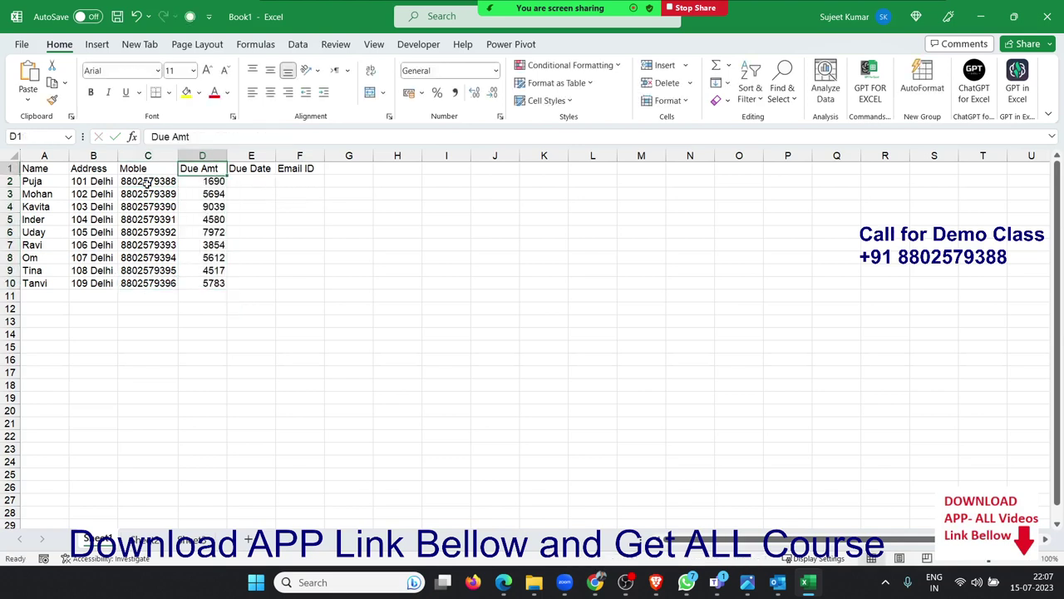
key("Right")
key("Down")
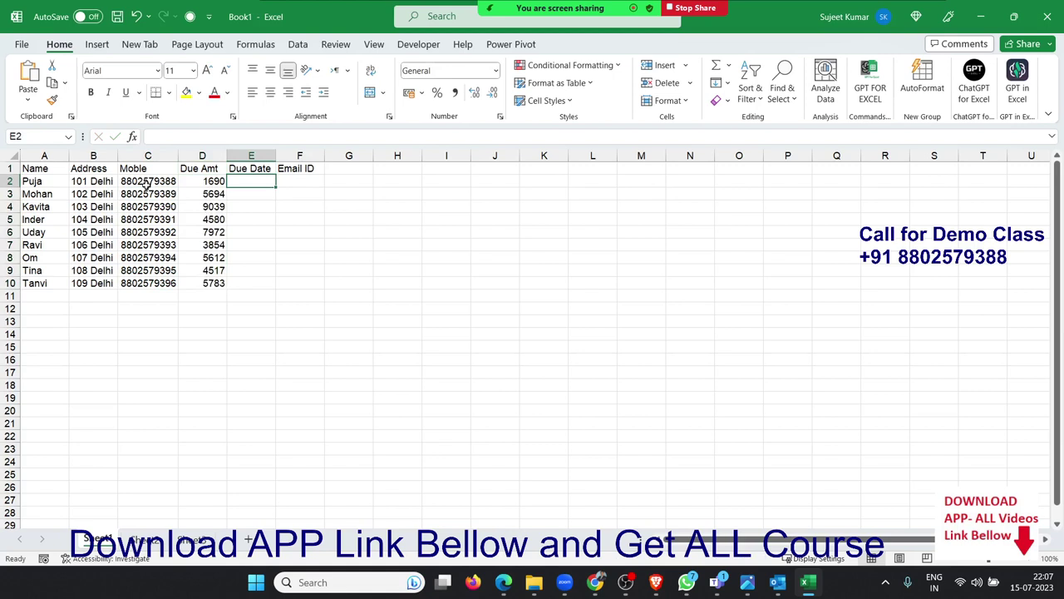
Enter due date 1/1 in E2 and fill dates 01-Jan to 09-Jan down.
type("1/1")
key("ctrl+Return")
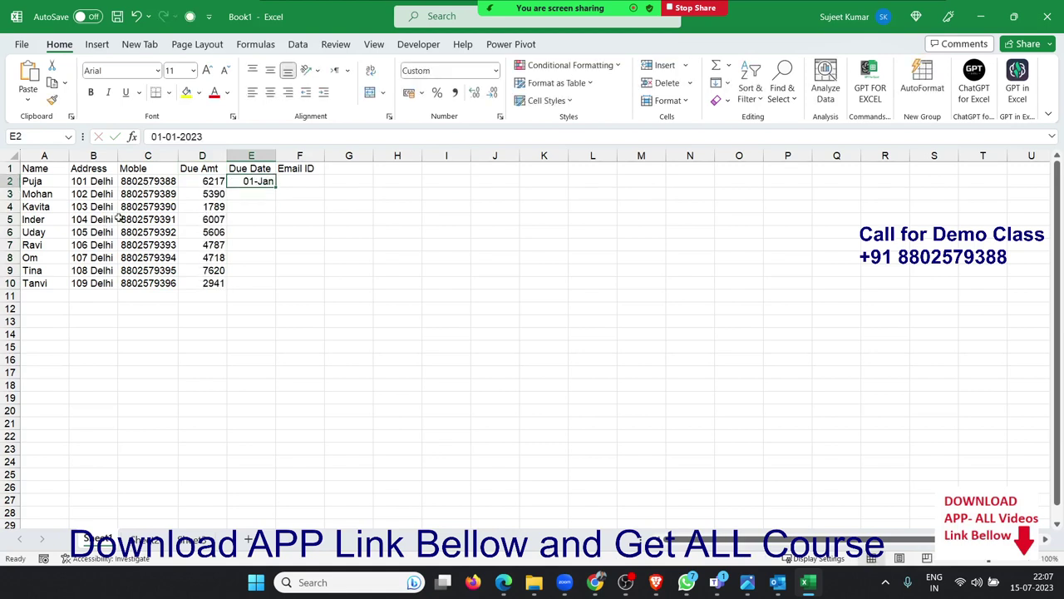
double_click(276, 187)
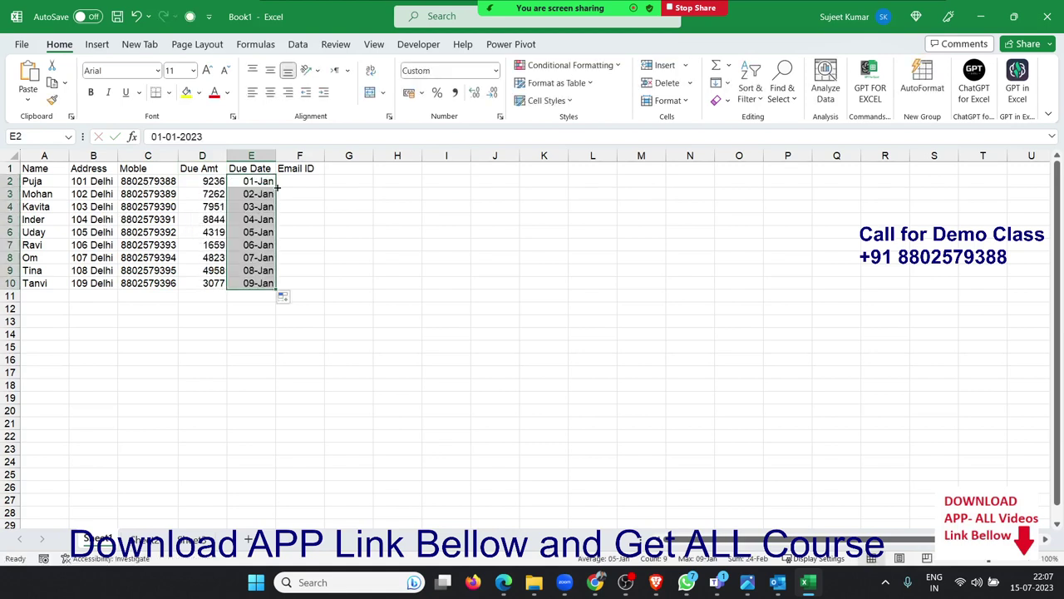
Type three customer e-mail addresses in F2:F4 and repeat them down to row 10.
key("Right")
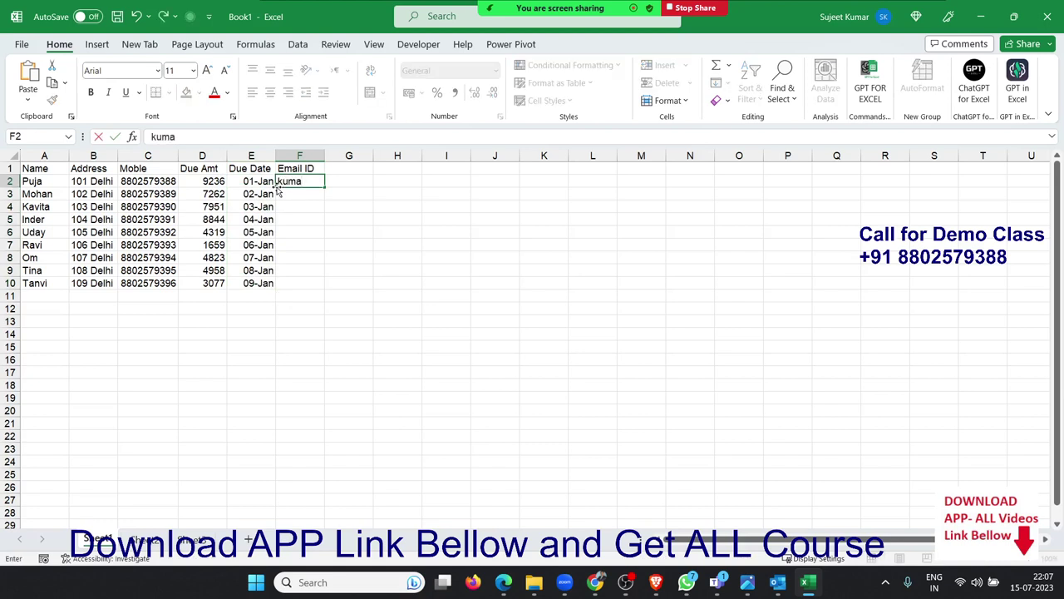
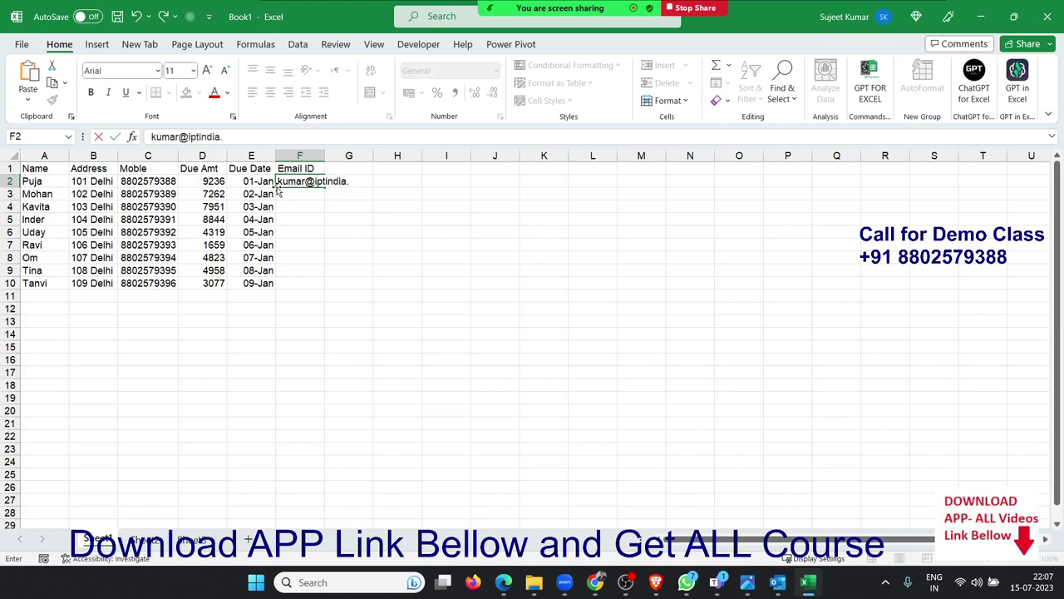
key("Return")
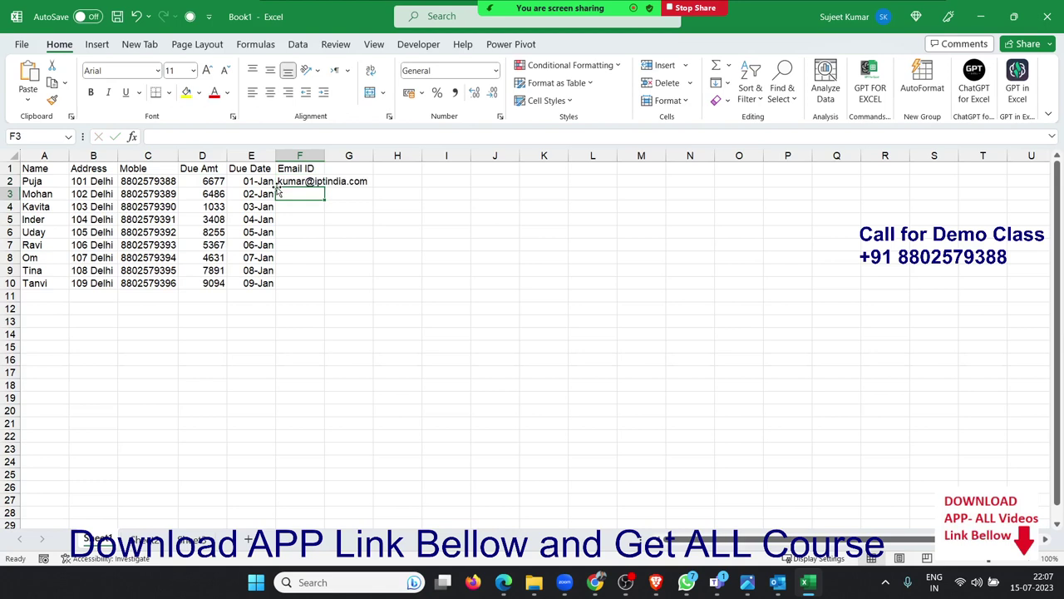
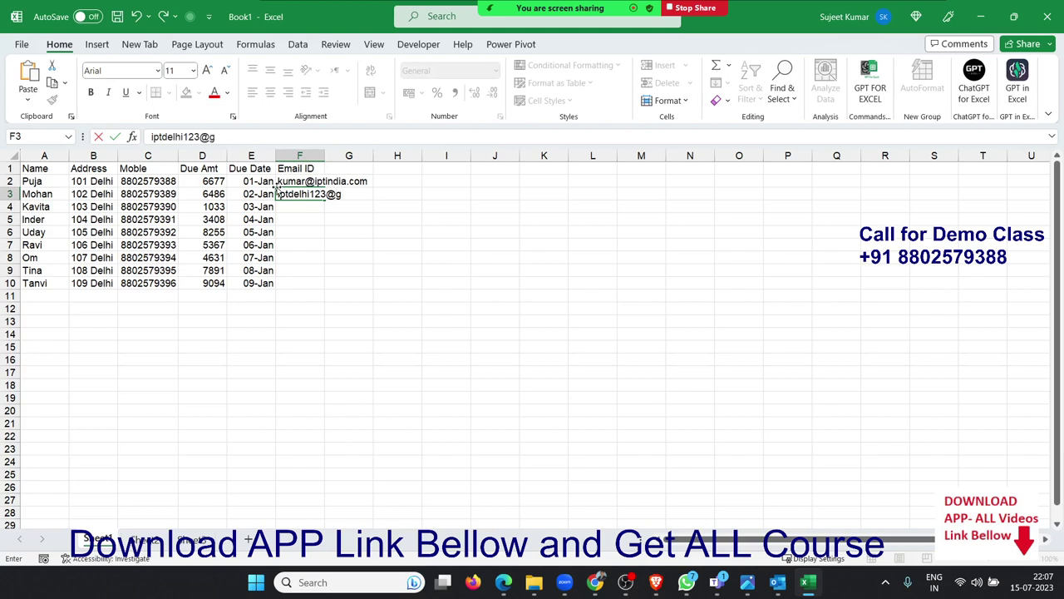
key("Tab")
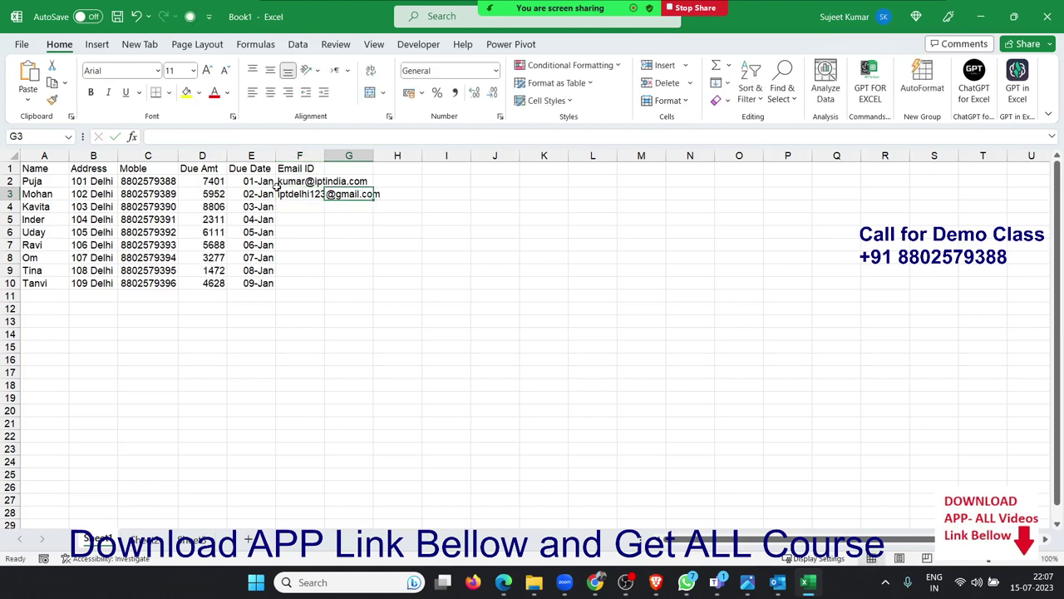
key("Return")
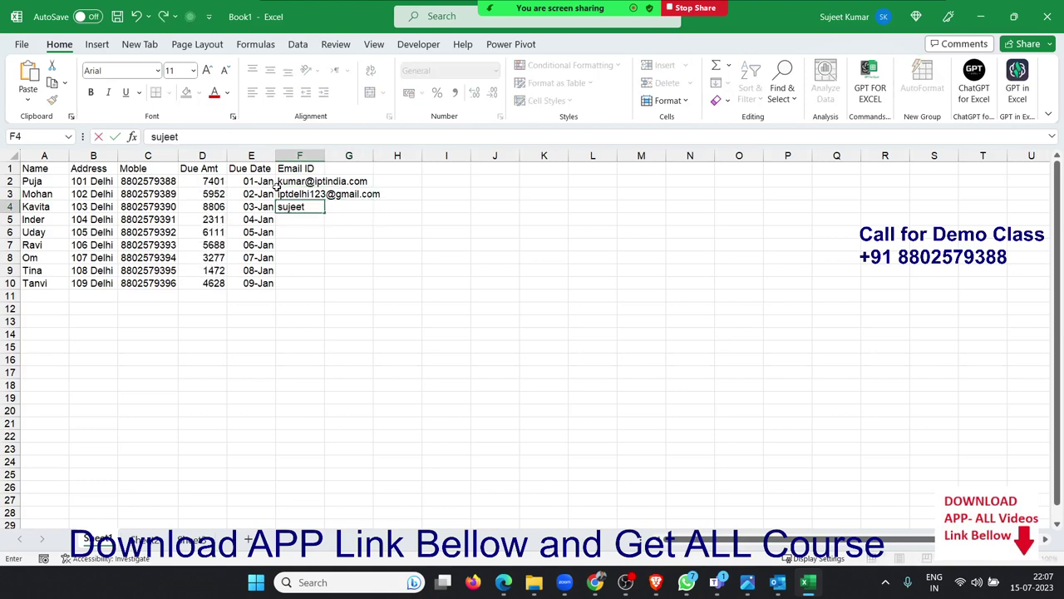
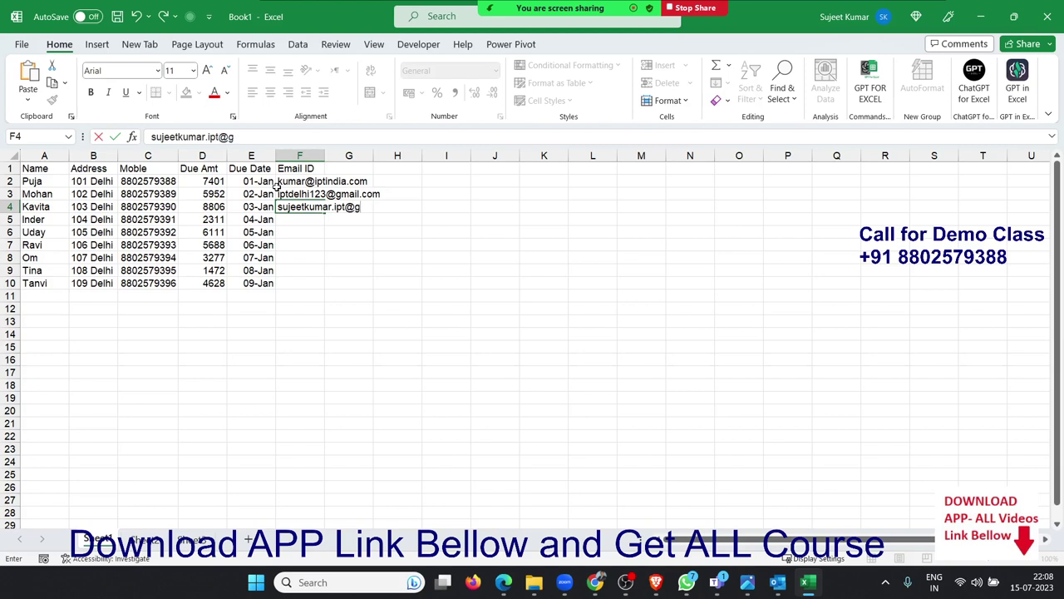
key("Tab")
key("Left")
key("Left")
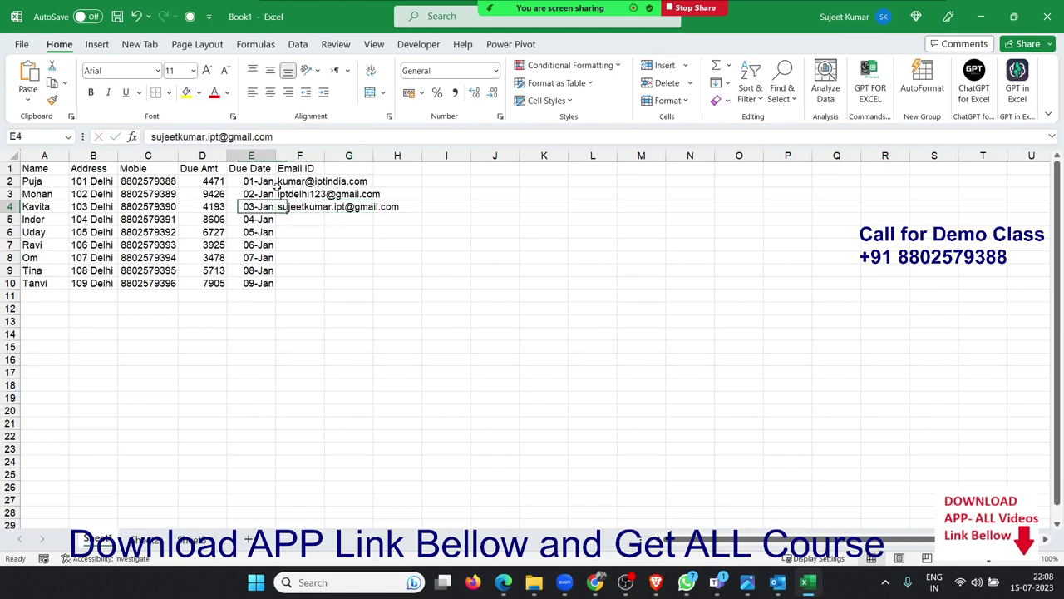
key("Right")
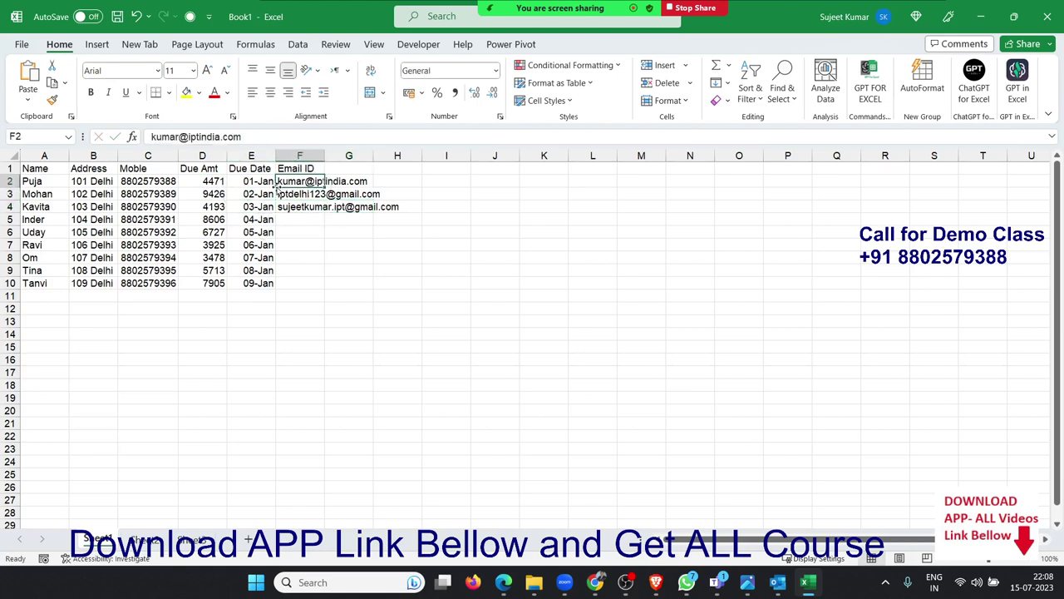
left_click_drag(276, 183, 279, 206)
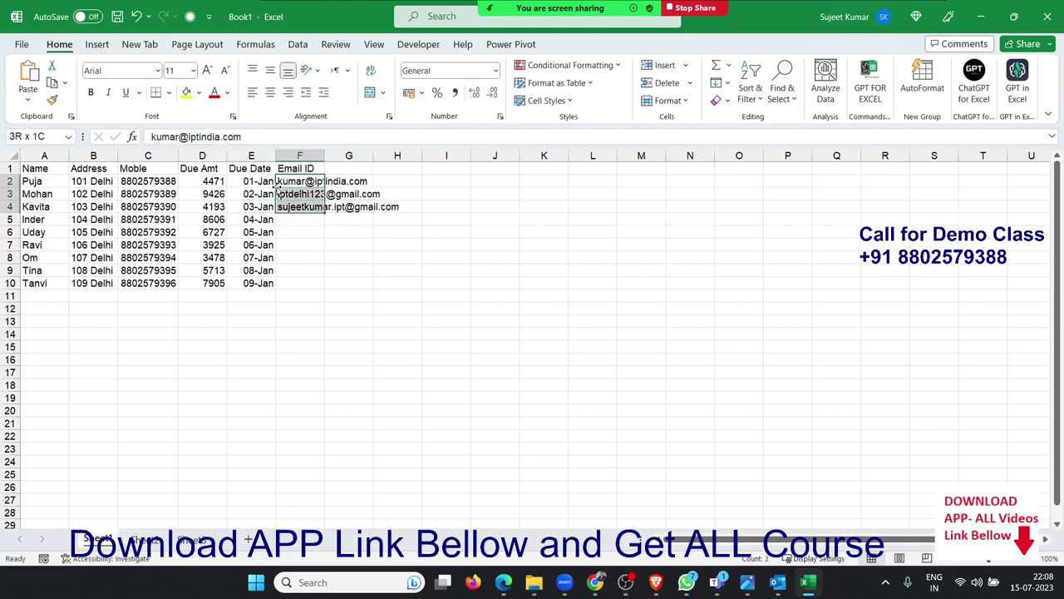
double_click(324, 214)
Copy the A1:F10 table and paste it back as values to freeze the amounts.
key("ctrl+Home")
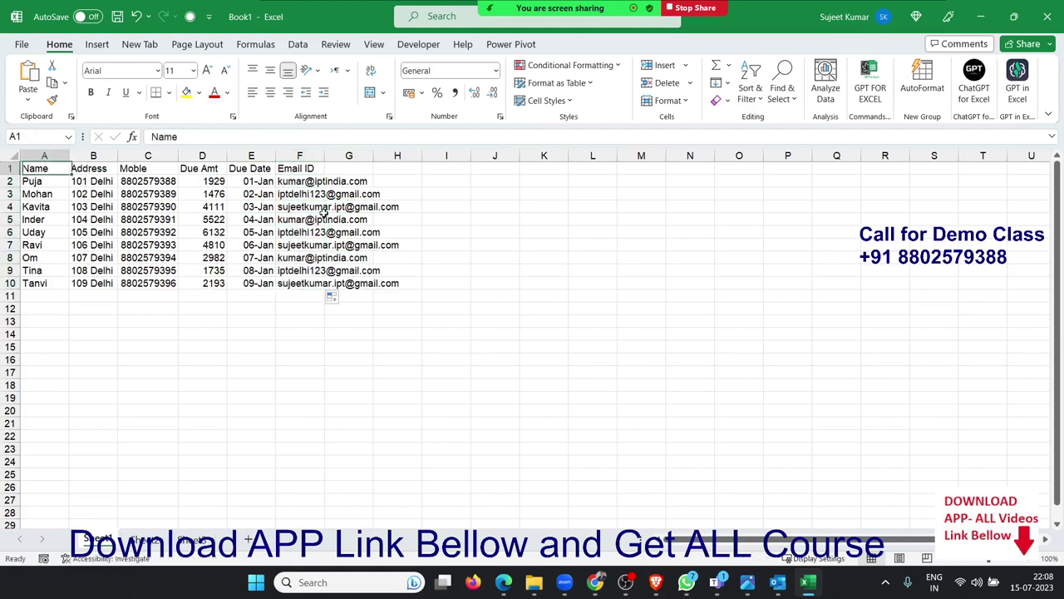
key("ctrl+shift+Right")
key("ctrl+shift+Down")
key("ctrl+c")
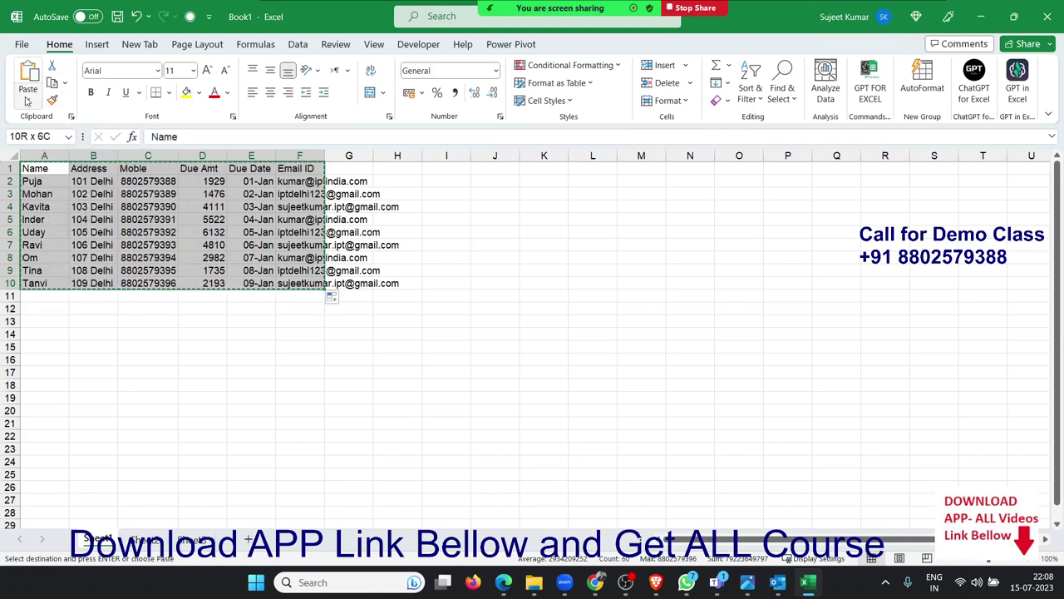
left_click(27, 98)
left_click(30, 214)
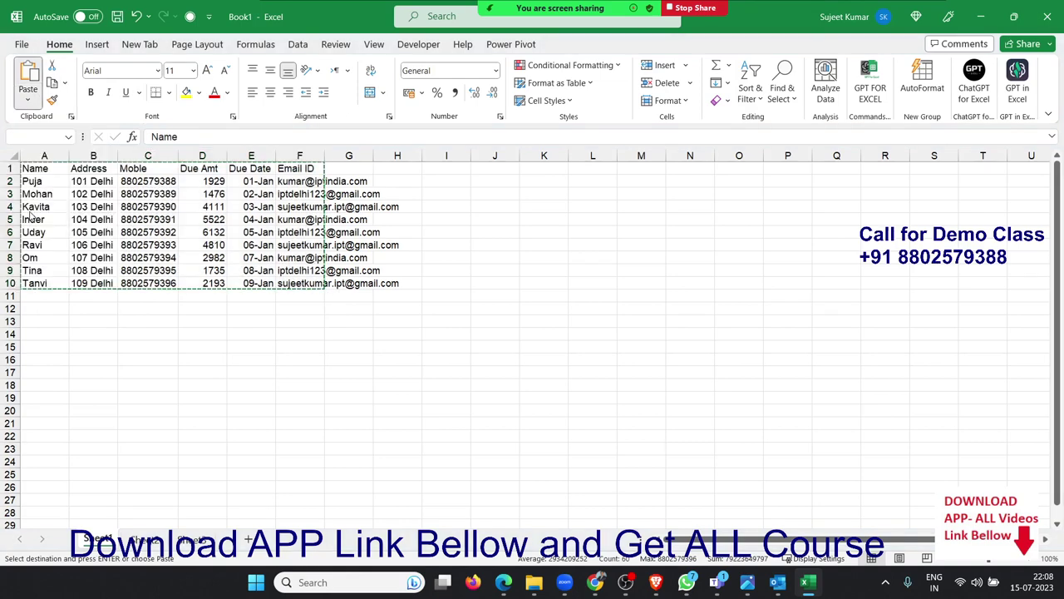
left_click(125, 219)
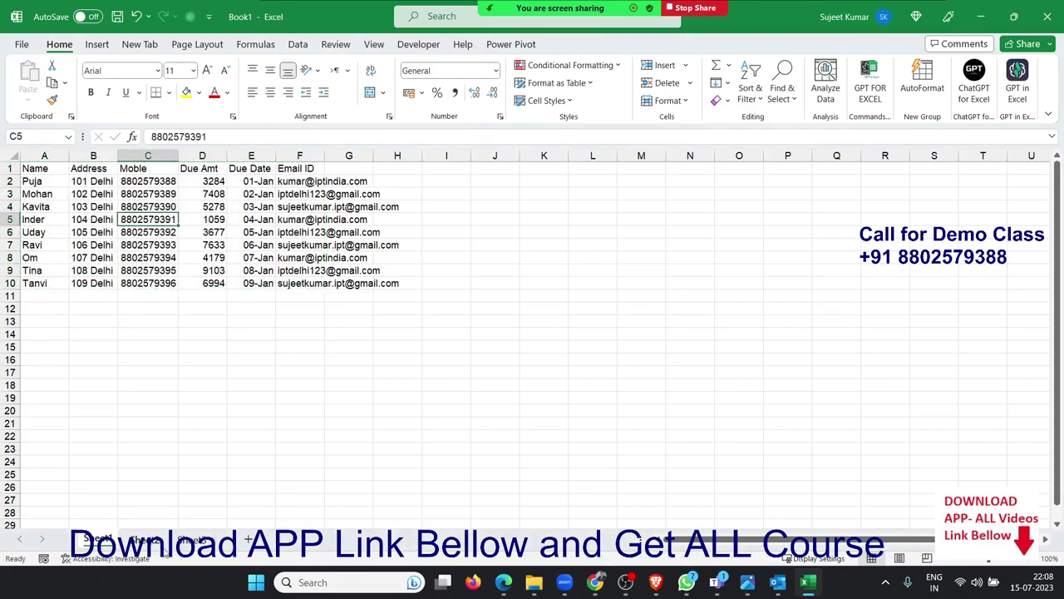
On Sheet2, enter the greeting 'Dear' in B4 and the index 1 in A1.
left_click(163, 540)
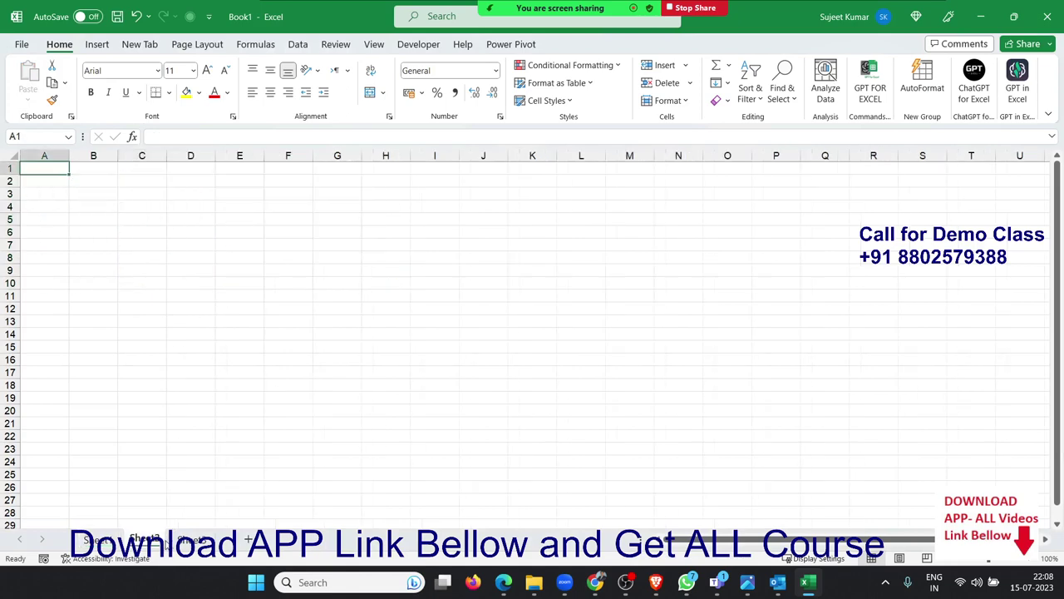
left_click(81, 209)
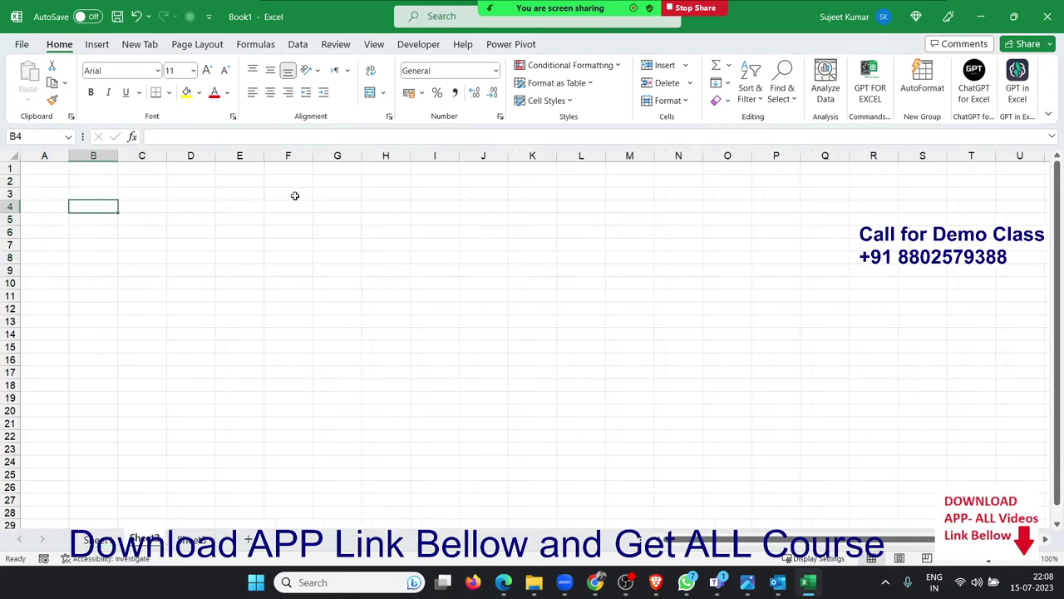
type("Dear")
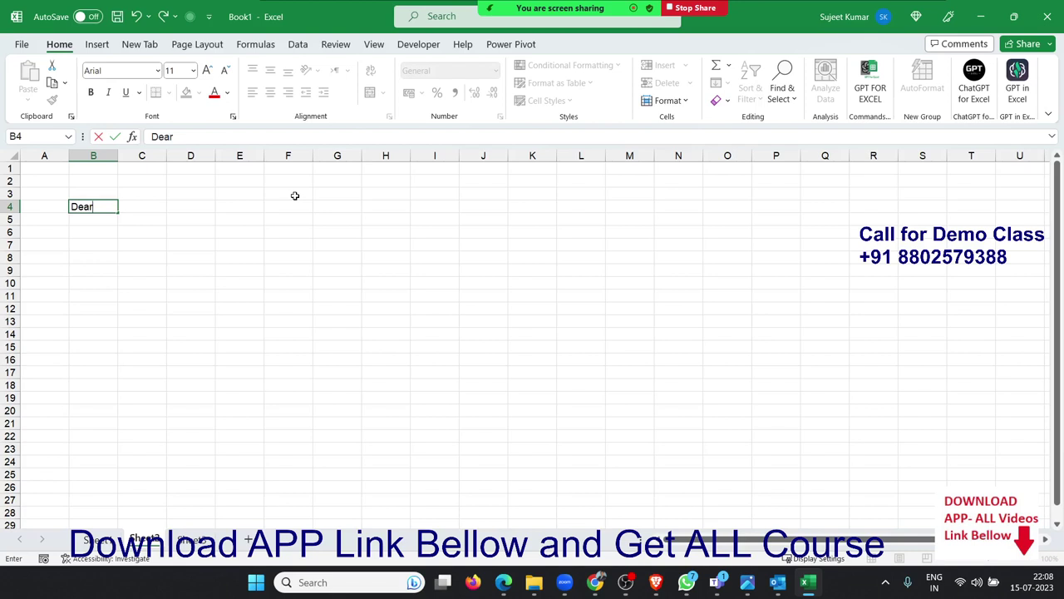
key("Tab")
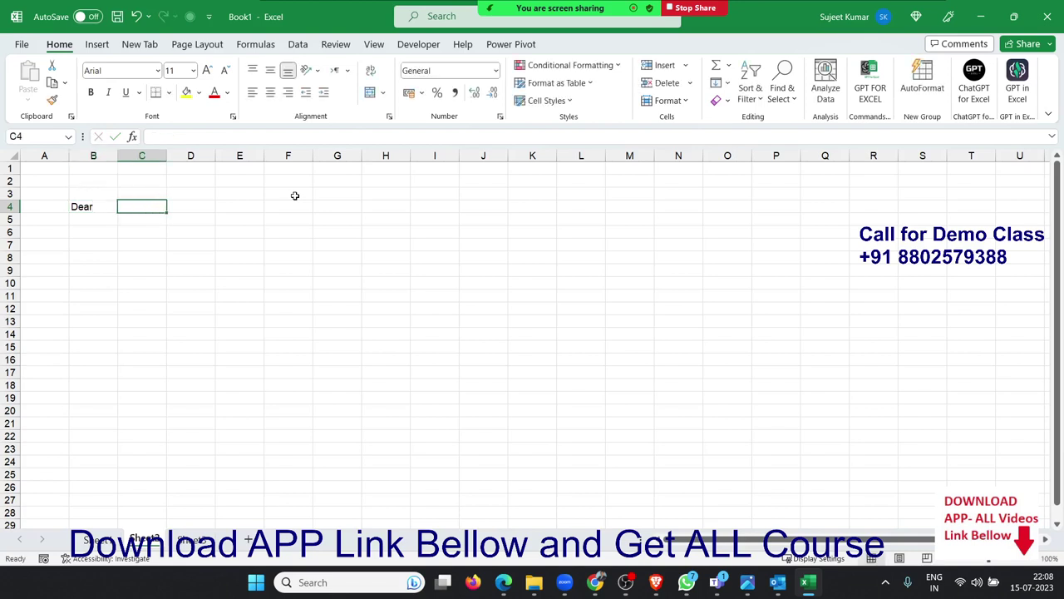
key("Return")
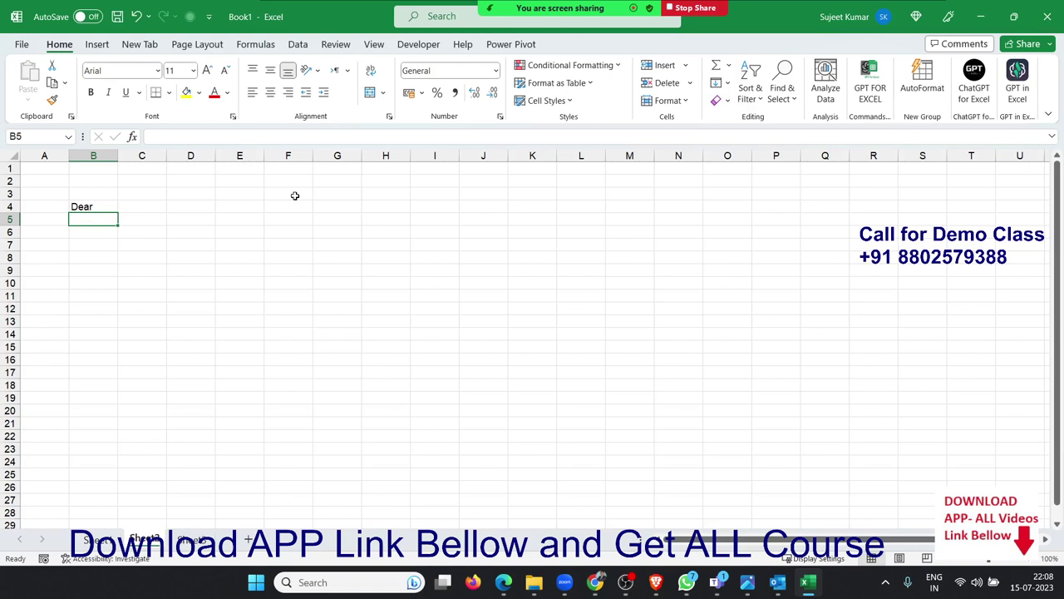
key("Up")
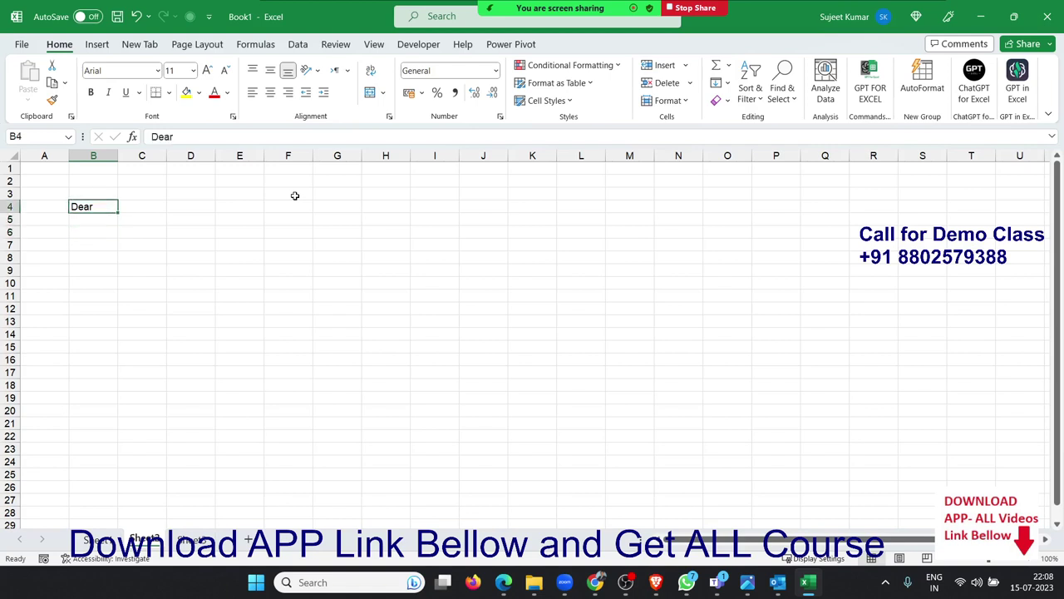
key("Up")
key("Up")
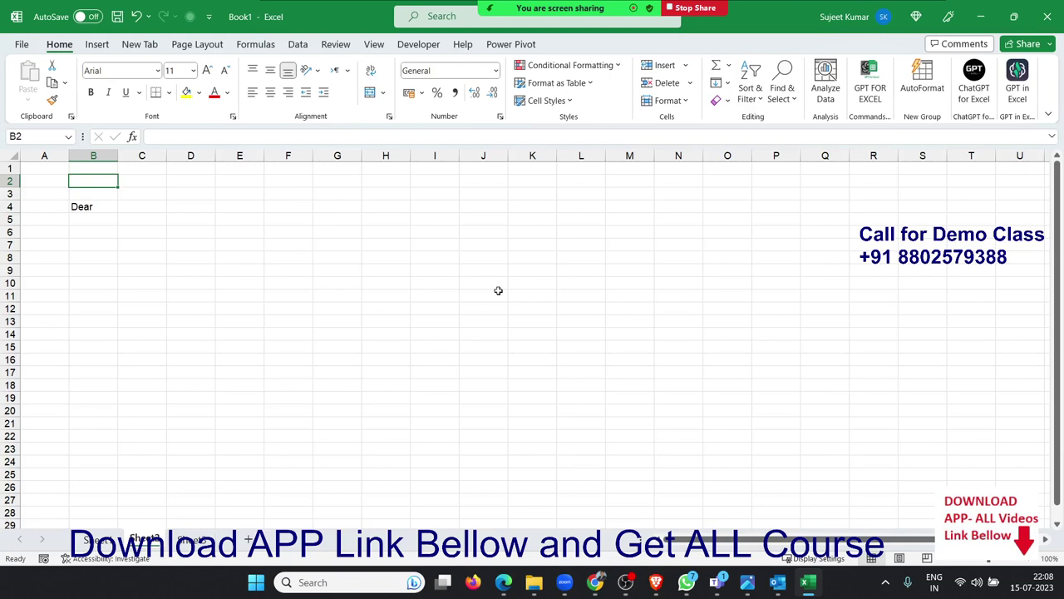
left_click(55, 171)
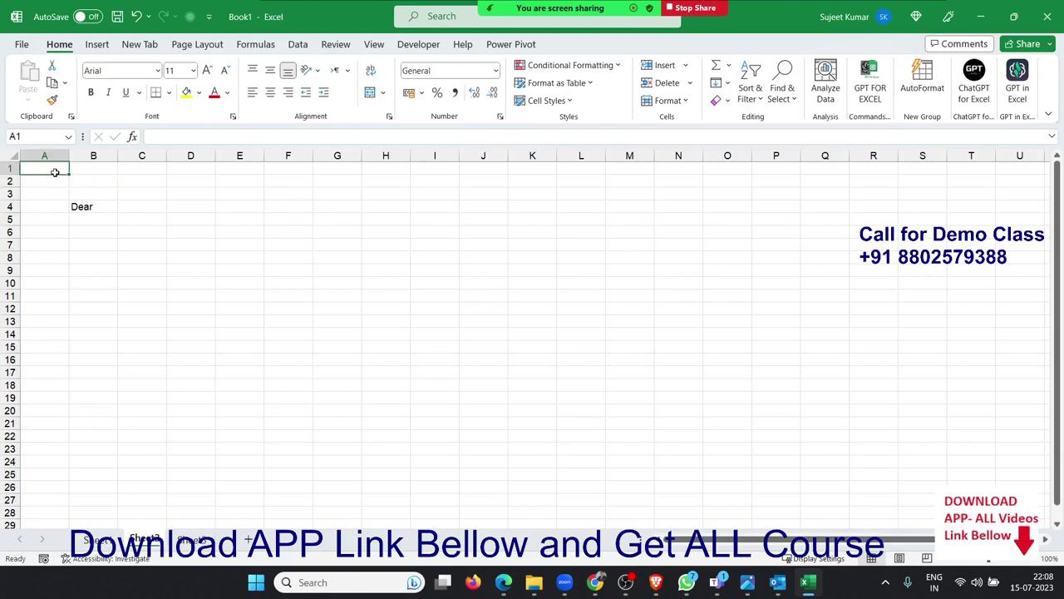
type("1")
key("Return")
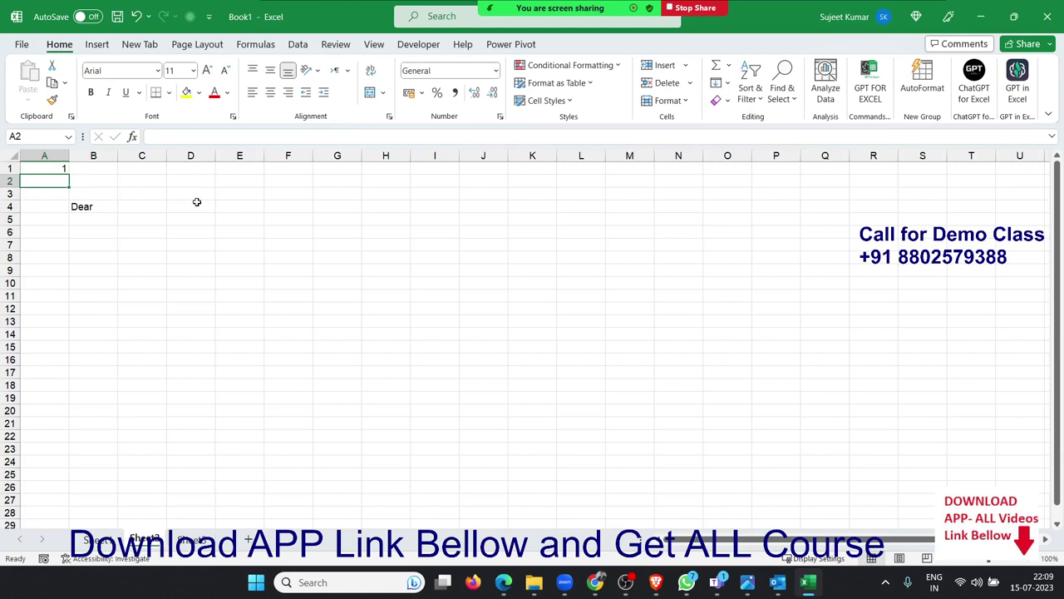
In C4, enter =OFFSET(Sheet1!A1,Sheet2!A1,1), which shows the address 101 Delhi.
key("Down")
key("Down")
key("Down")
key("Right")
key("Up")
key("Right")
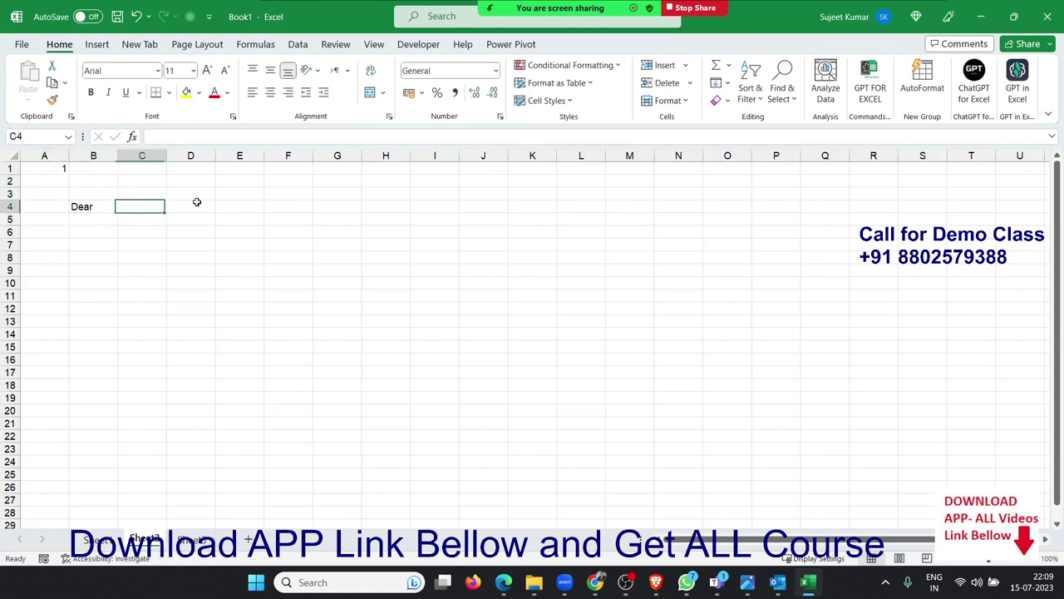
type("=o")
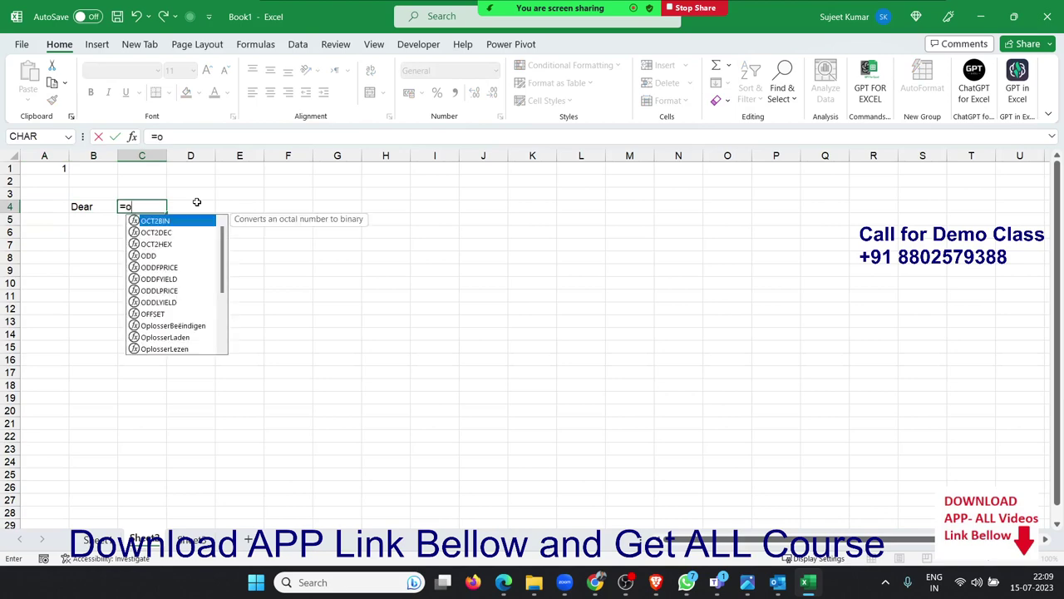
type("ff")
key("Tab")
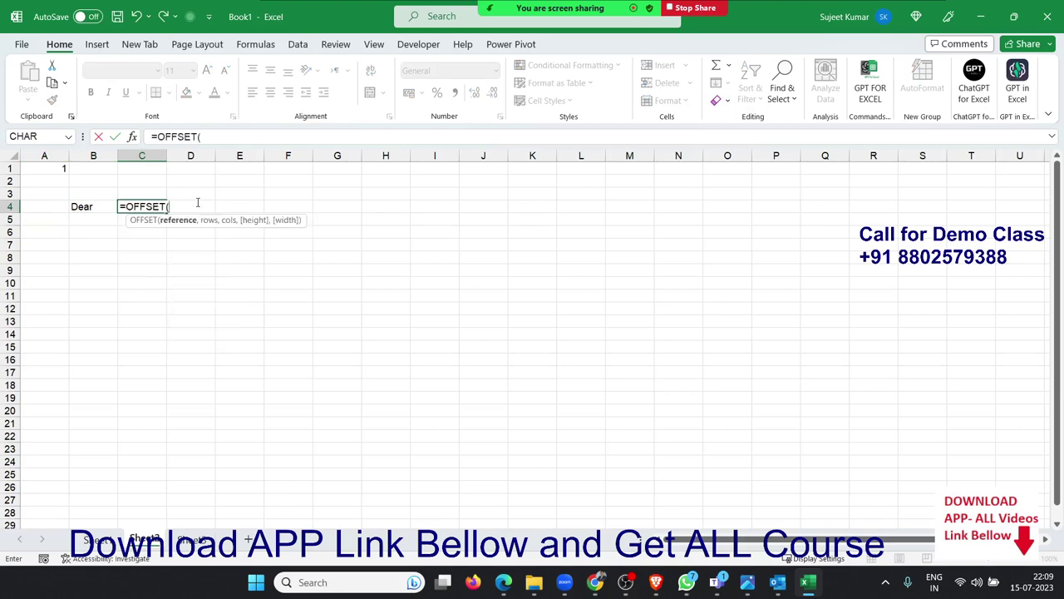
left_click(93, 538)
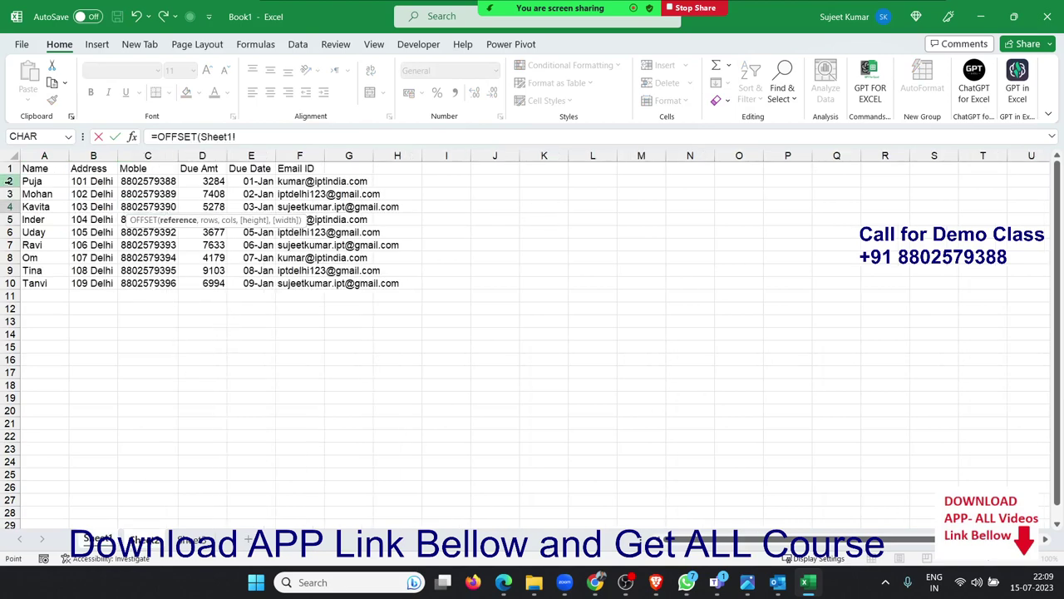
left_click(33, 170)
type(",")
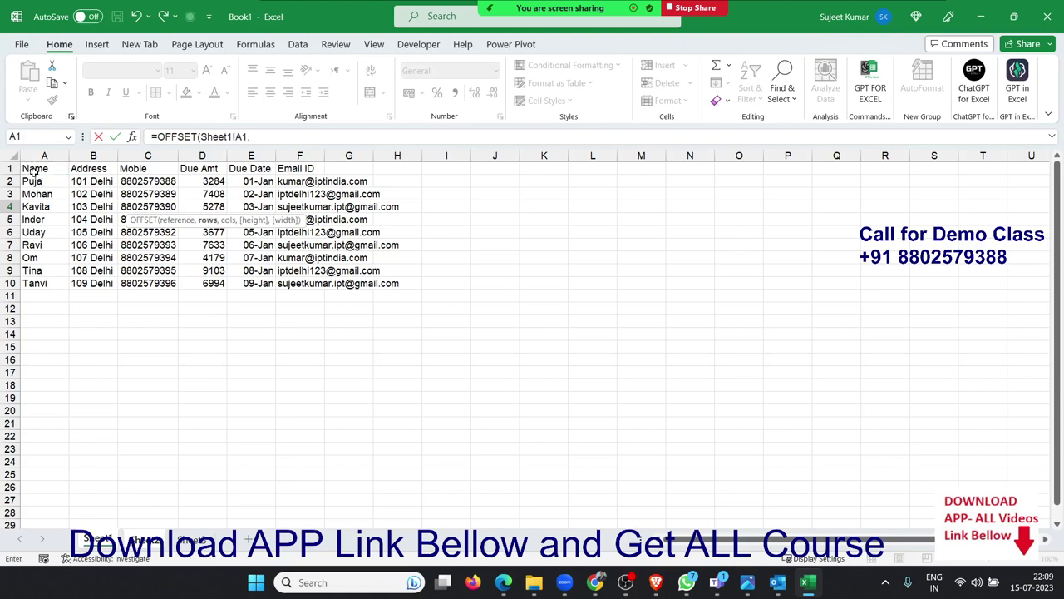
left_click(154, 540)
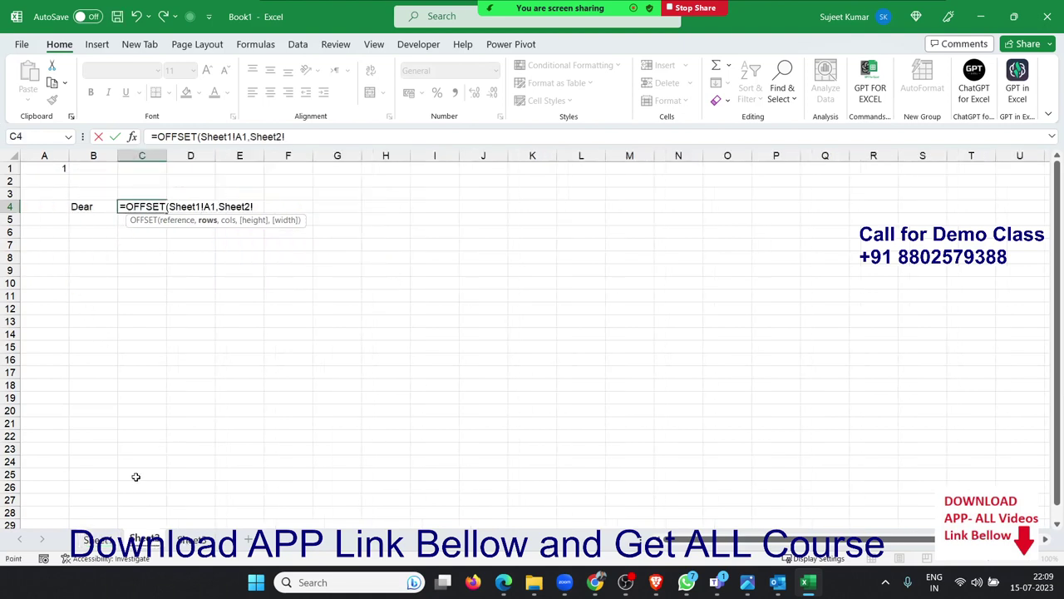
left_click(51, 167)
key("Return")
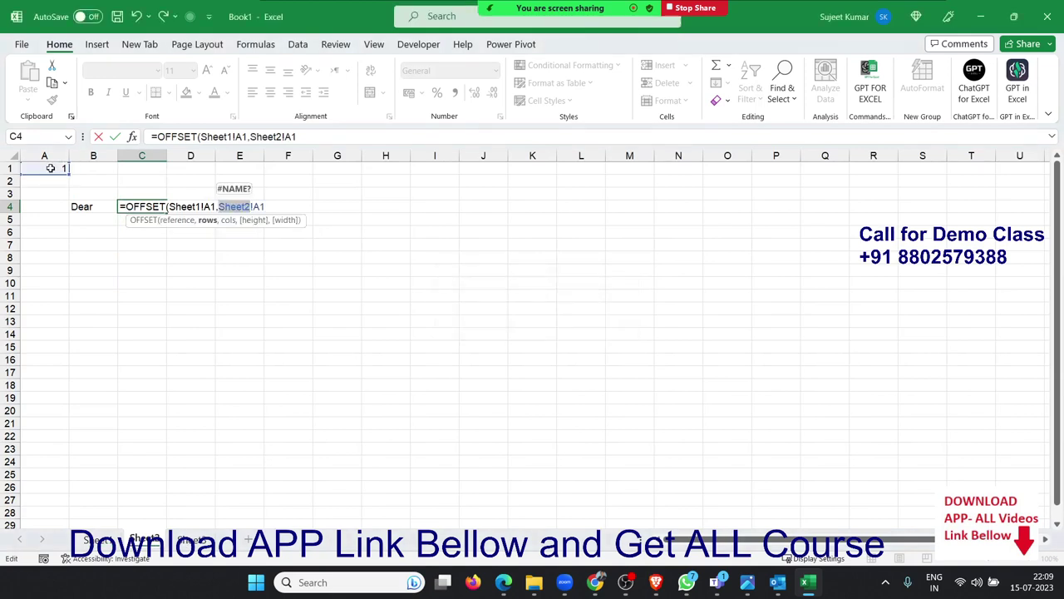
key("Right")
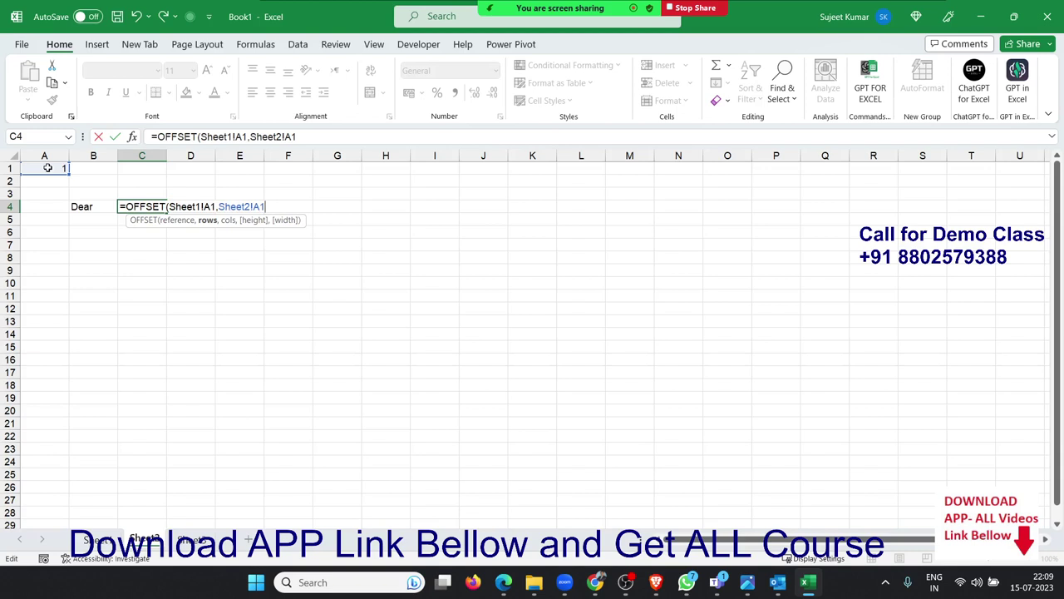
type(",")
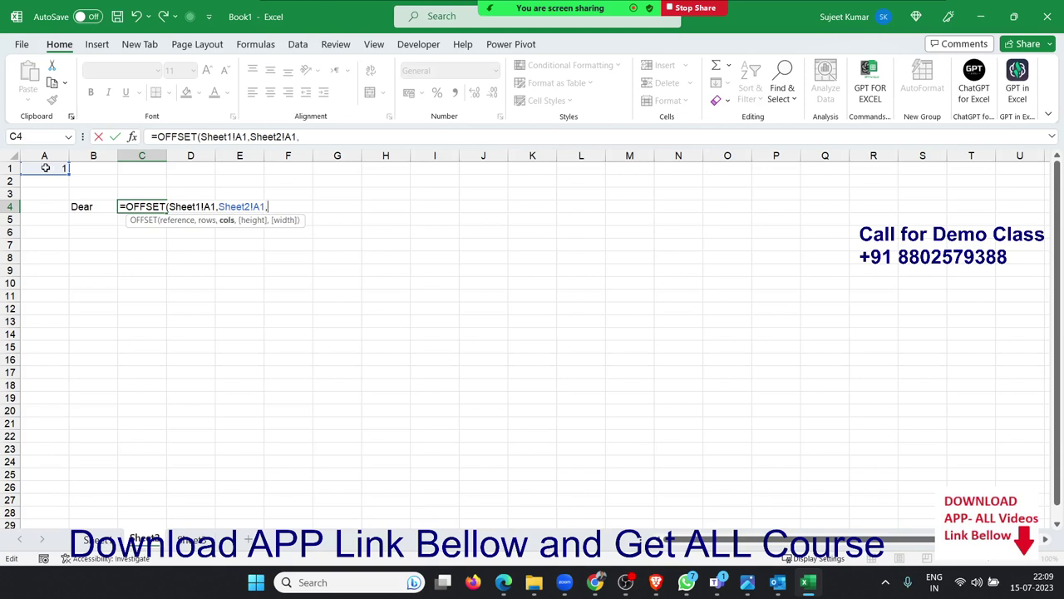
type("1")
key("Return")
key("Up")
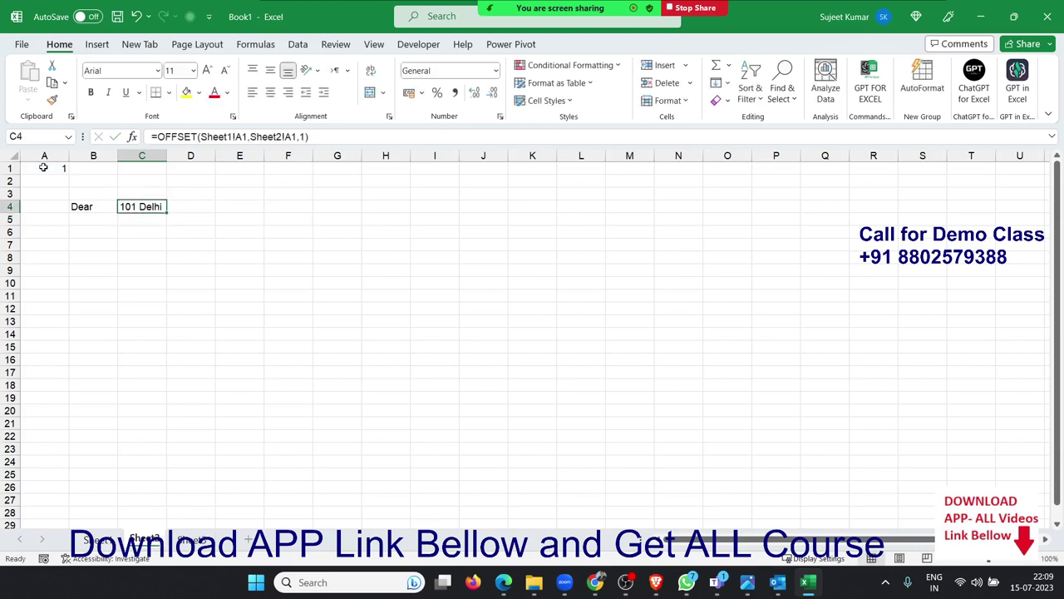
Change C4's OFFSET column argument to 0 so it shows the customer's name.
left_click(277, 137)
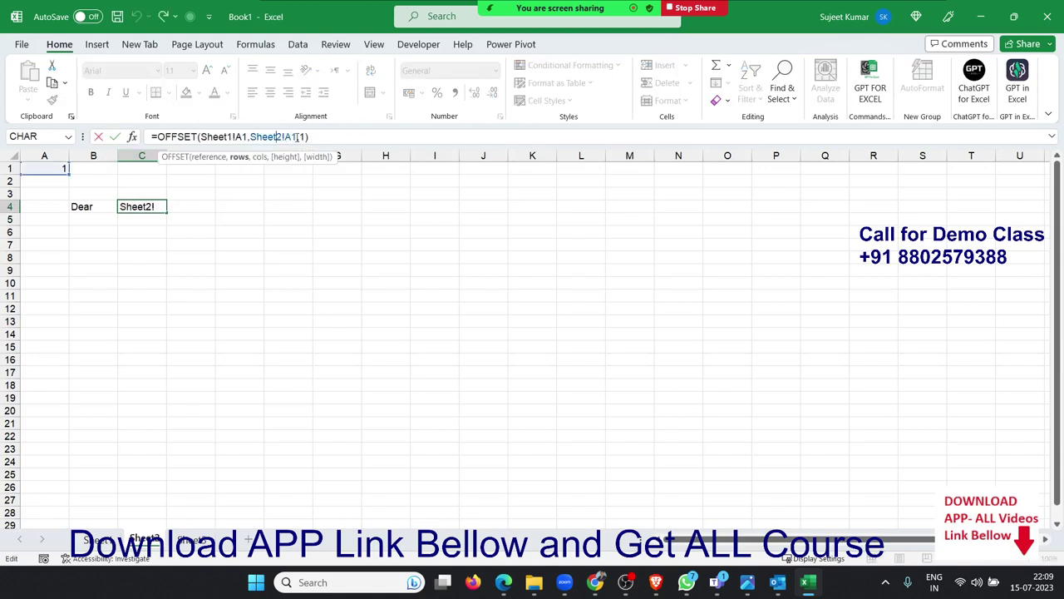
left_click(301, 136)
key("Delete")
type("0")
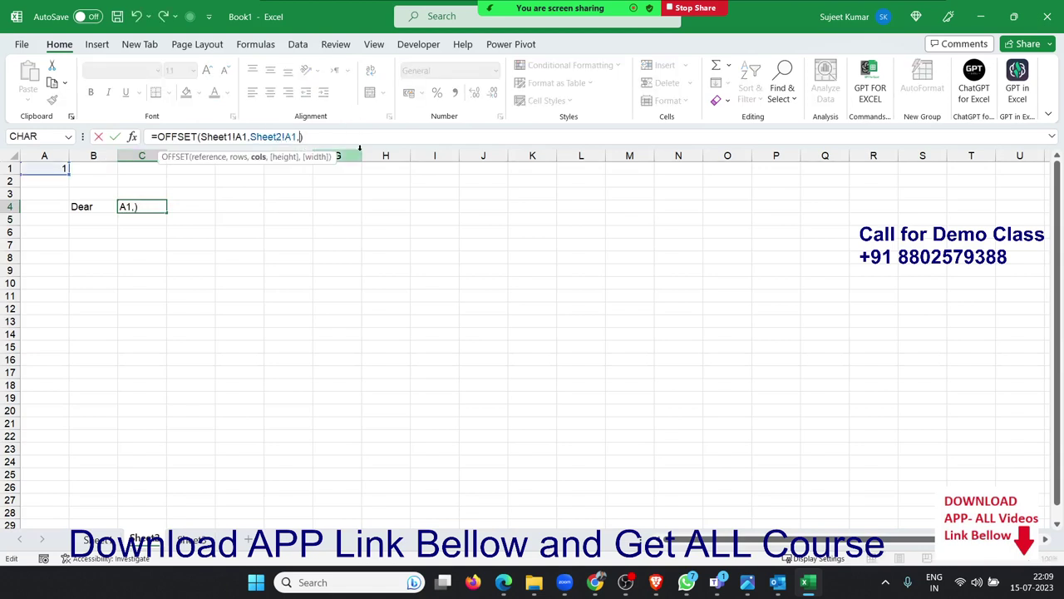
key("Return")
key("Up")
key("Down")
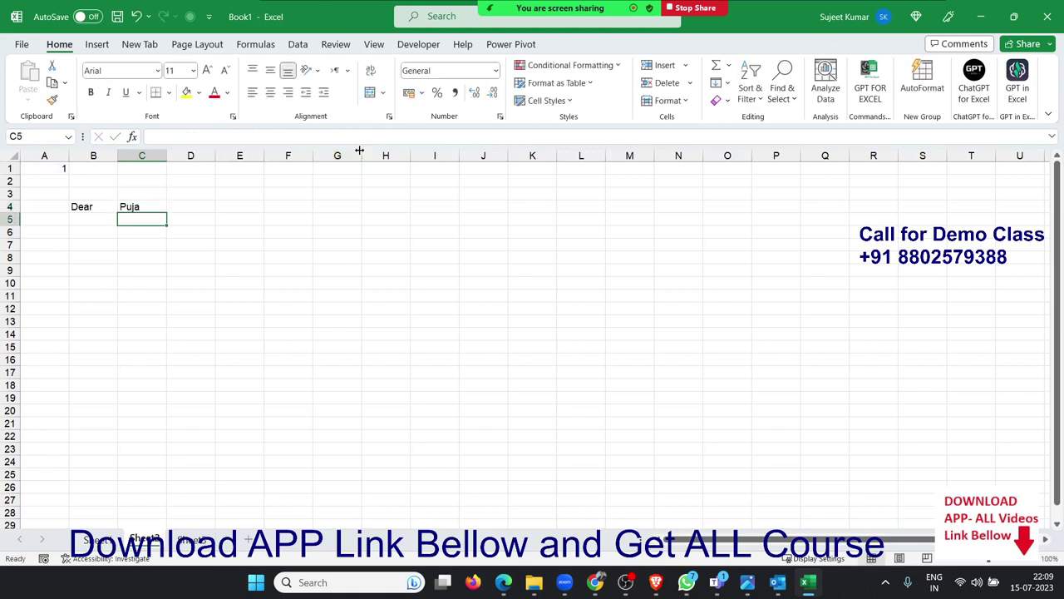
key("Left")
key("Up")
key("Right")
Copy the name lookup formula to B5 with column offset 1 to show the address.
left_click(361, 137)
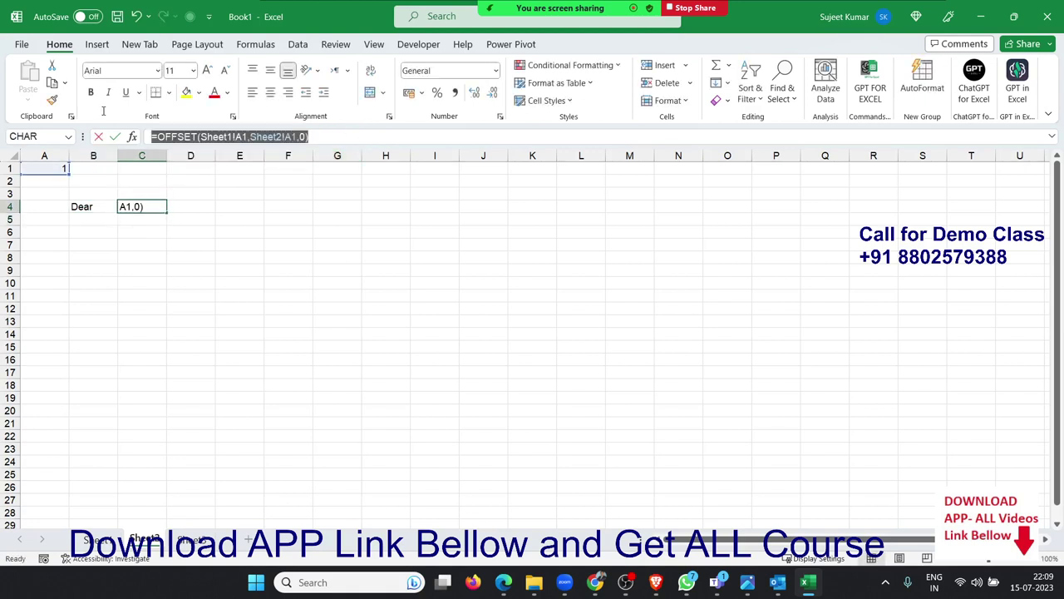
key("Escape")
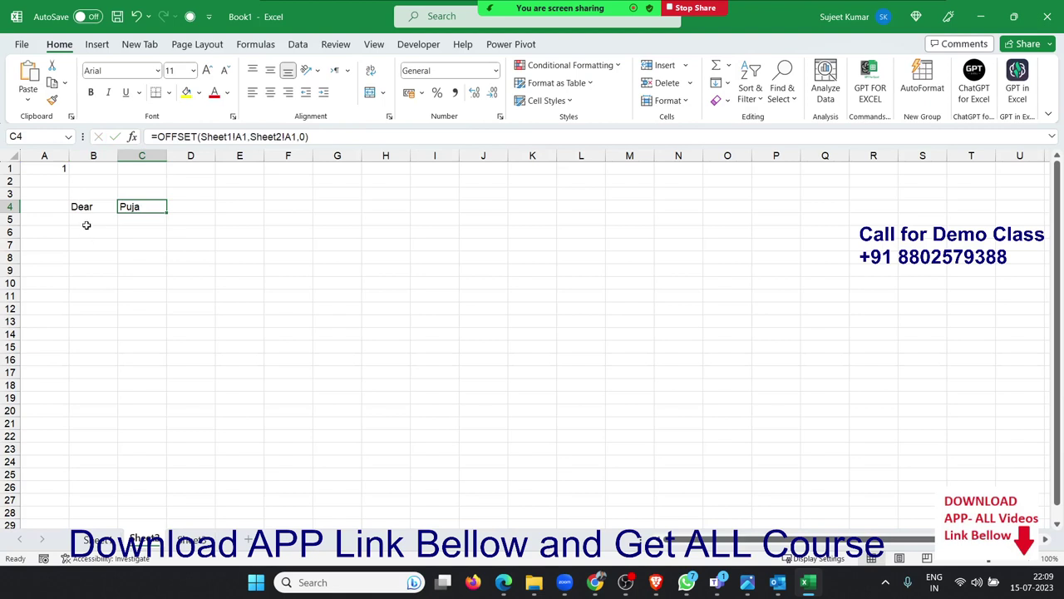
left_click(85, 220)
key("ctrl+v")
double_click(84, 221)
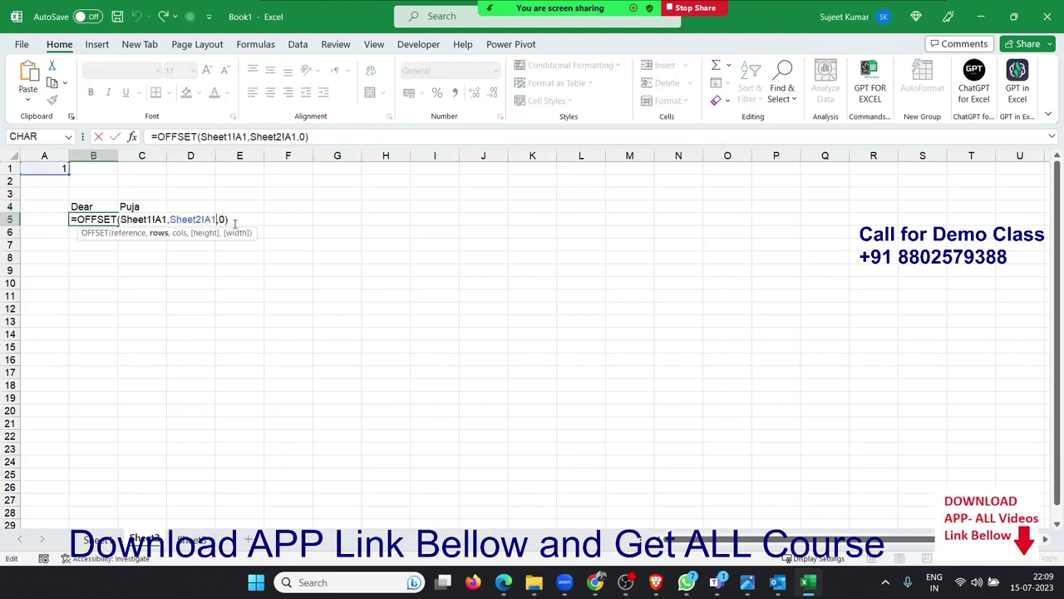
key("Right")
key("Return")
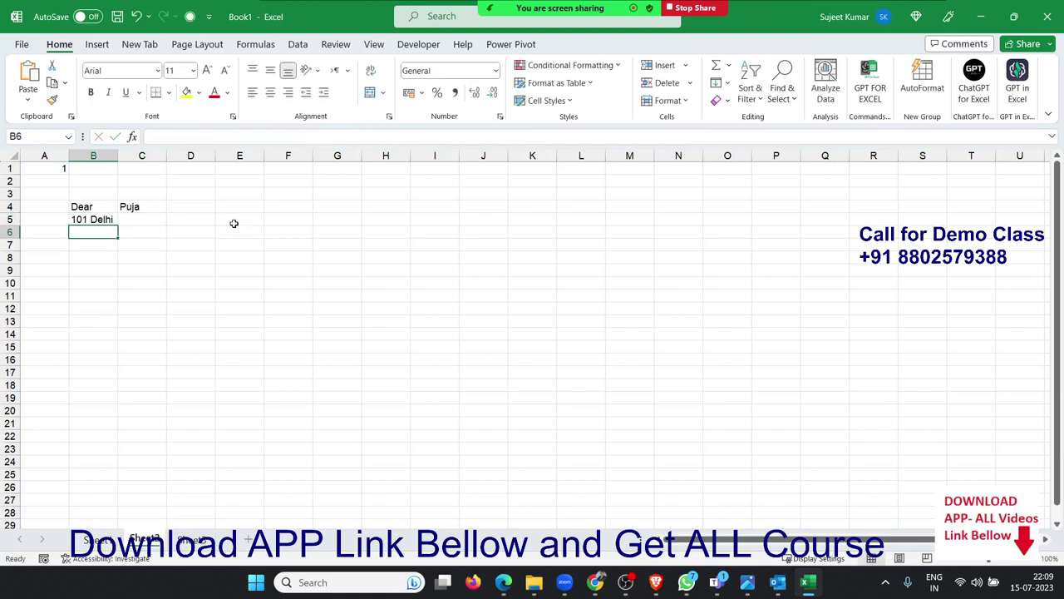
key("Up")
Paste the lookup formula into B6 and set its column offset to 3.
key("Down")
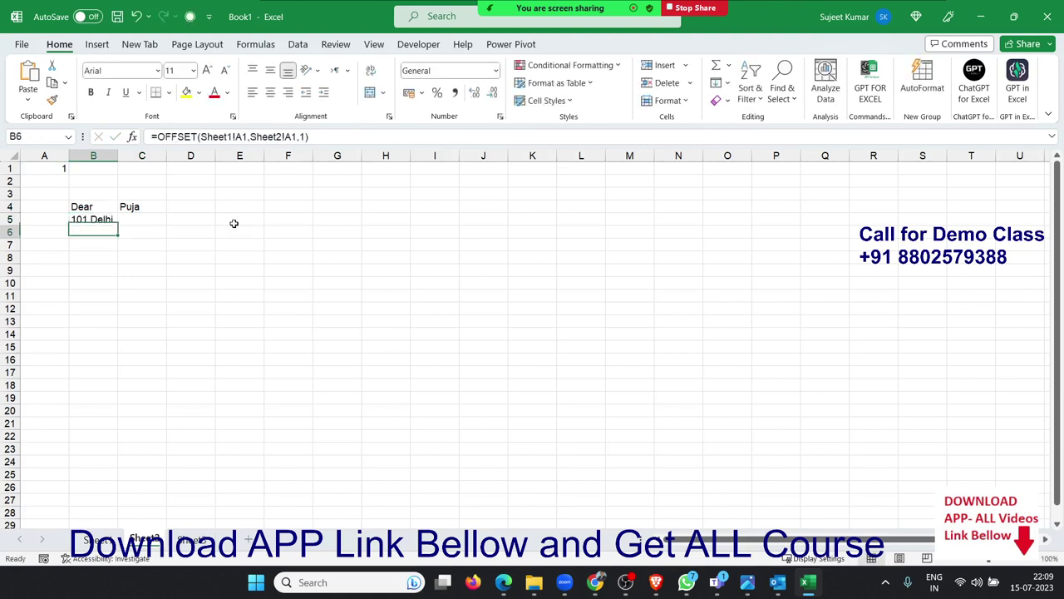
key("Up")
key("Down")
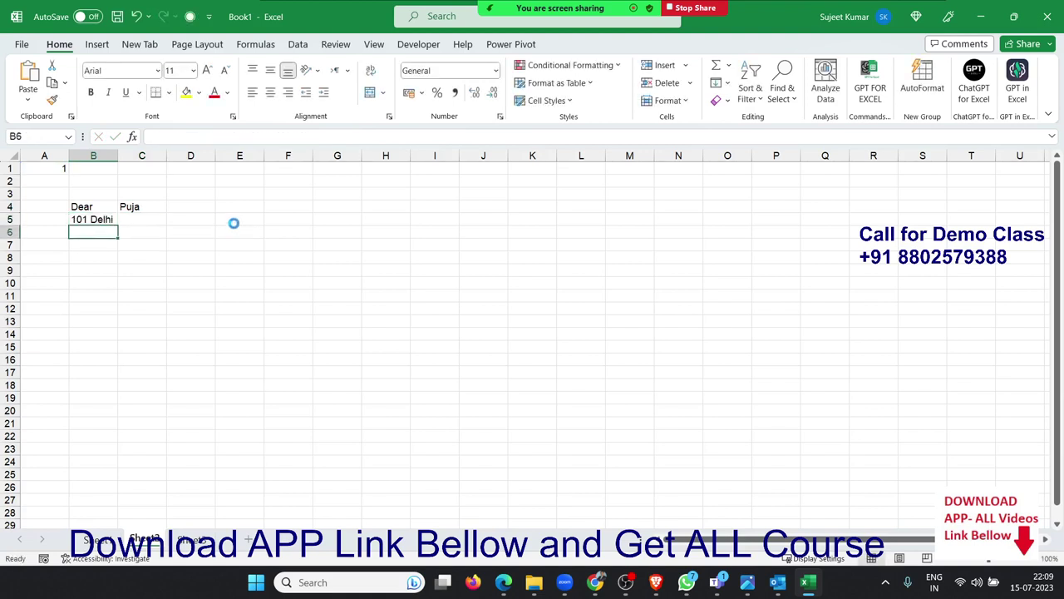
key("ctrl+v")
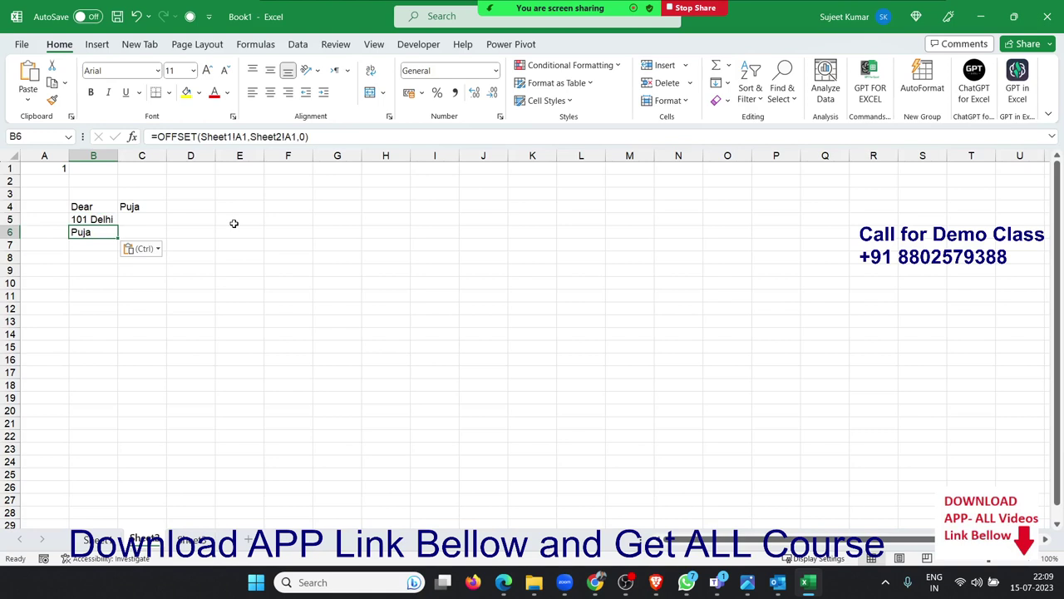
left_click(302, 136)
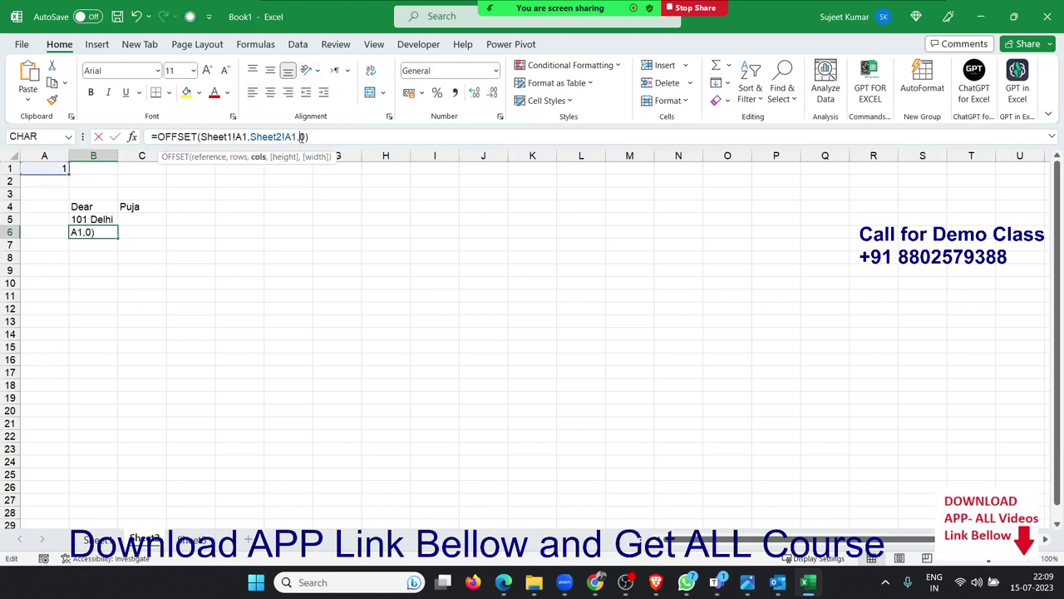
key("BackSpace")
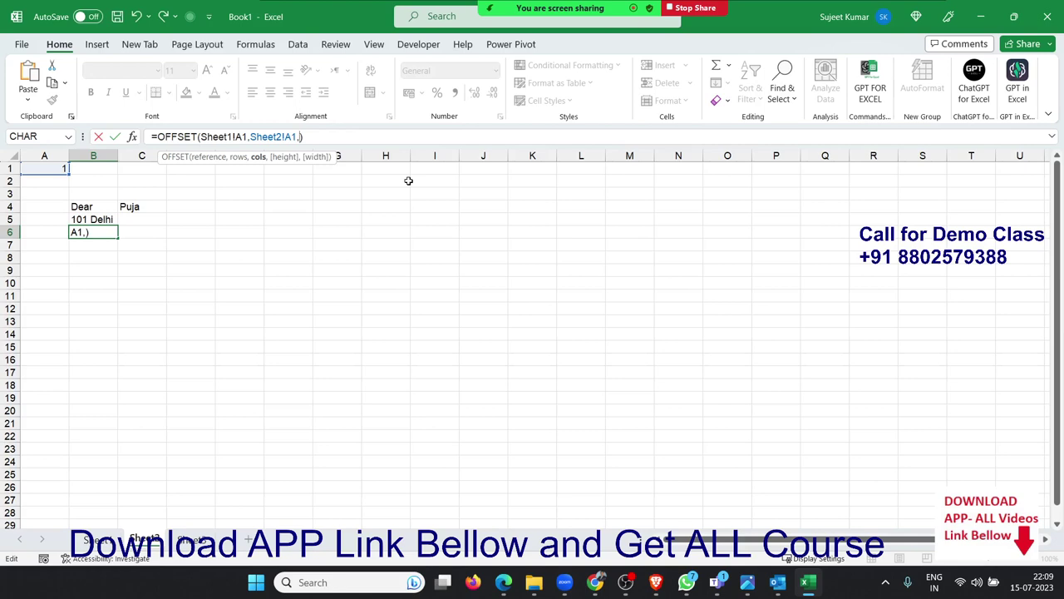
type("3")
key("Return")
Correct B6's column offset to 2 so it shows the mobile number.
key("Up")
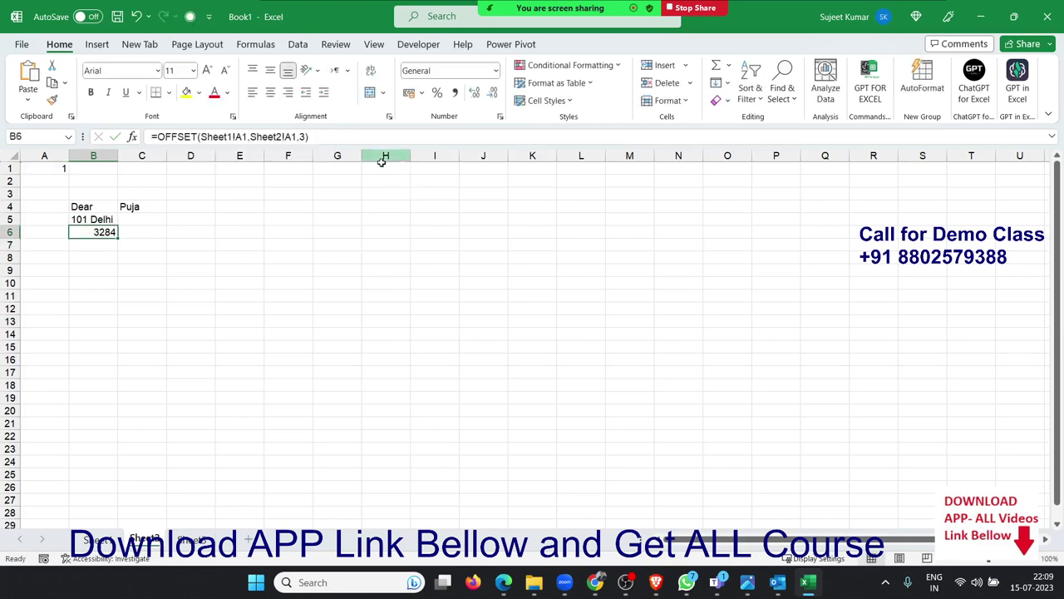
left_click(303, 136)
key("BackSpace")
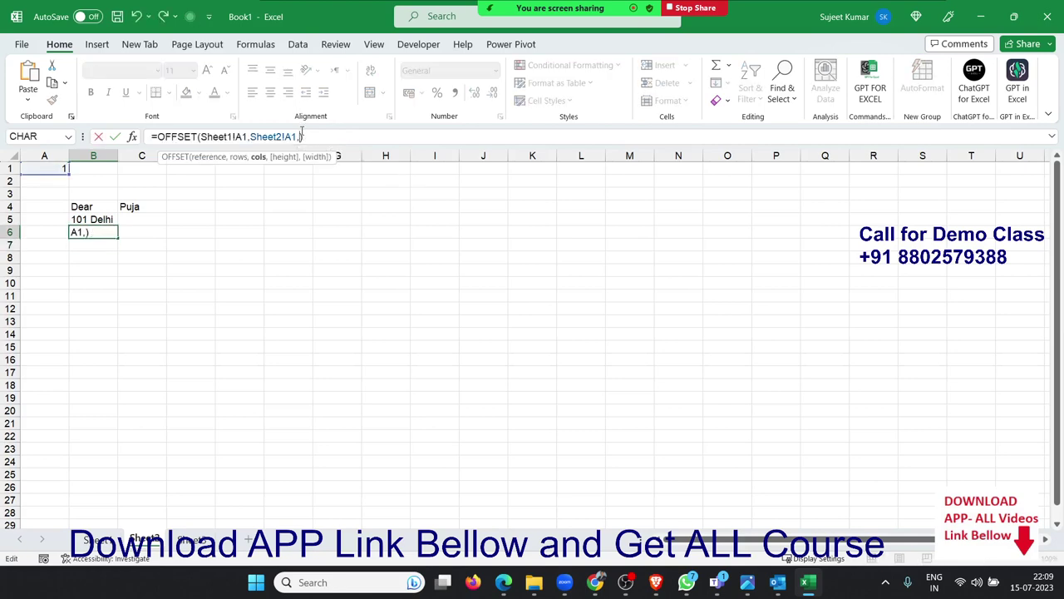
type("2")
key("Return")
key("Up")
key("Up")
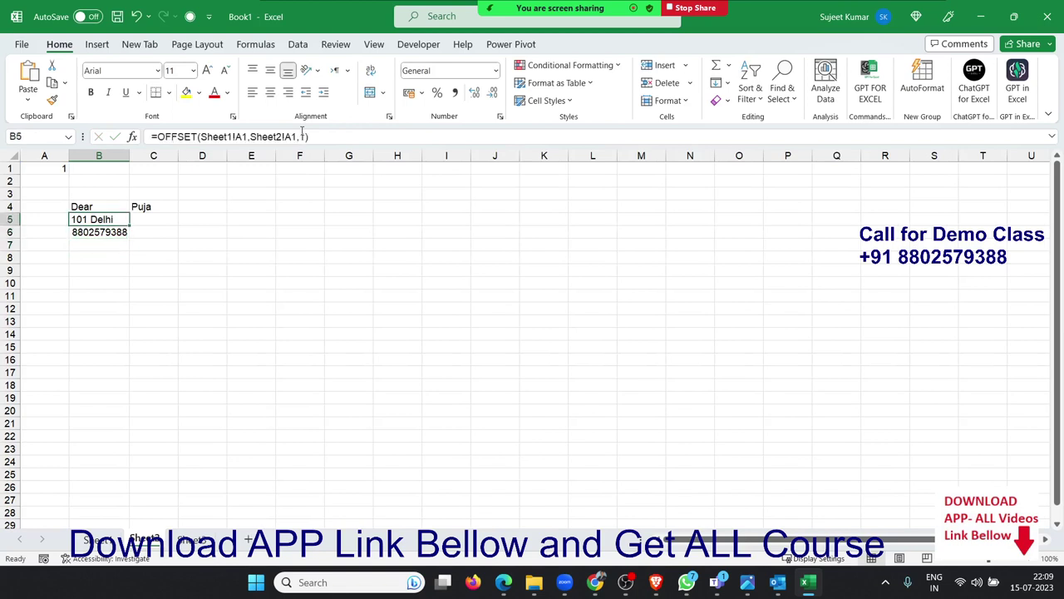
key("Down")
key("Down")
key("Up")
key("Up")
key("Up")
key("Down")
key("Down")
key("Down")
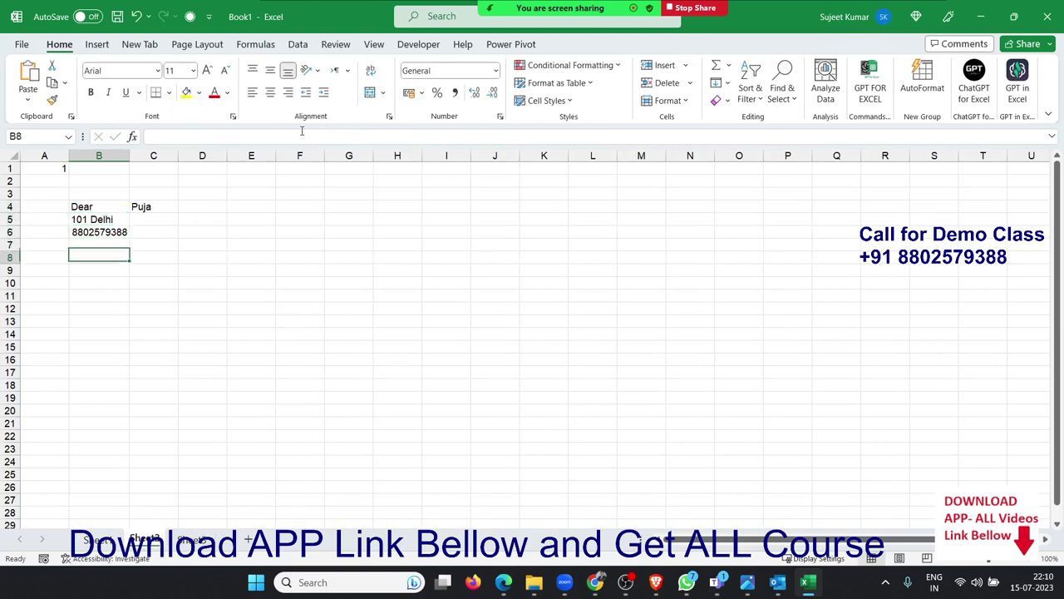
key("Down")
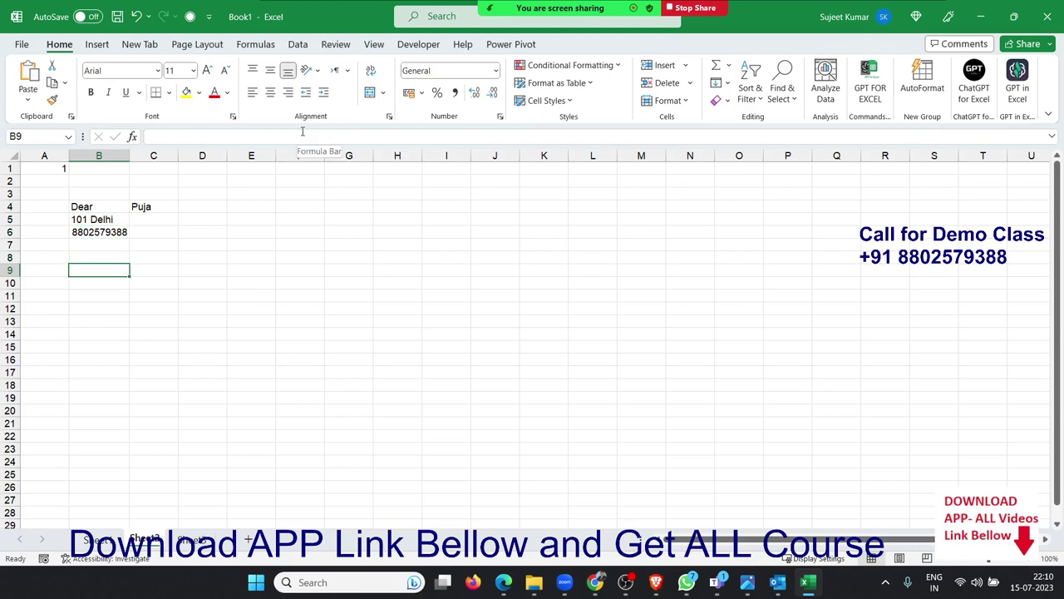
Type 'I request to pay your Due Amt :' into B9, fixing the typos.
type("I re")
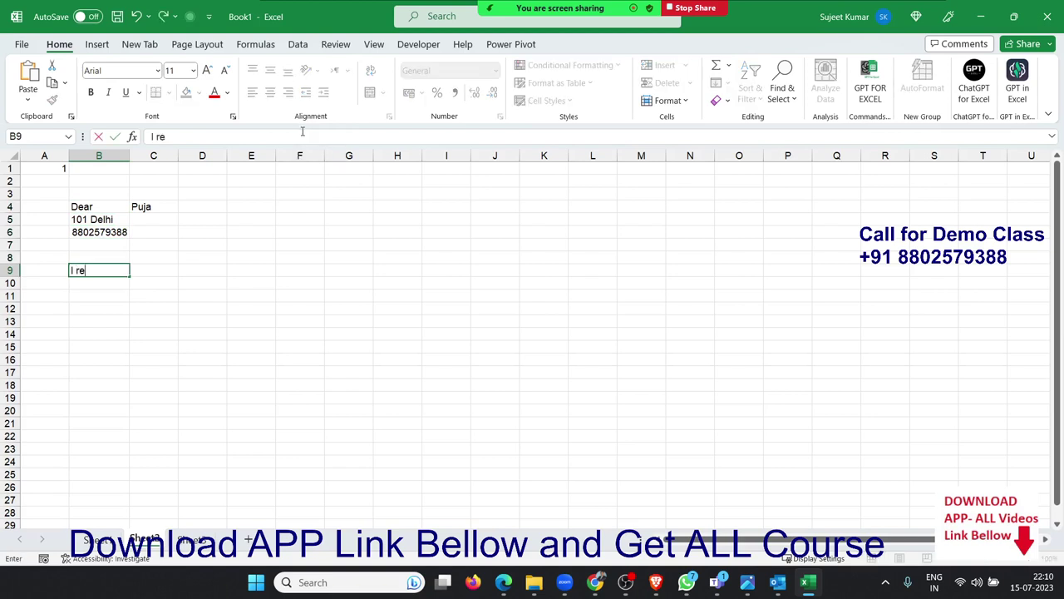
type("ques")
type("tr")
key("BackSpace")
type("o")
key("BackSpace")
type("opa")
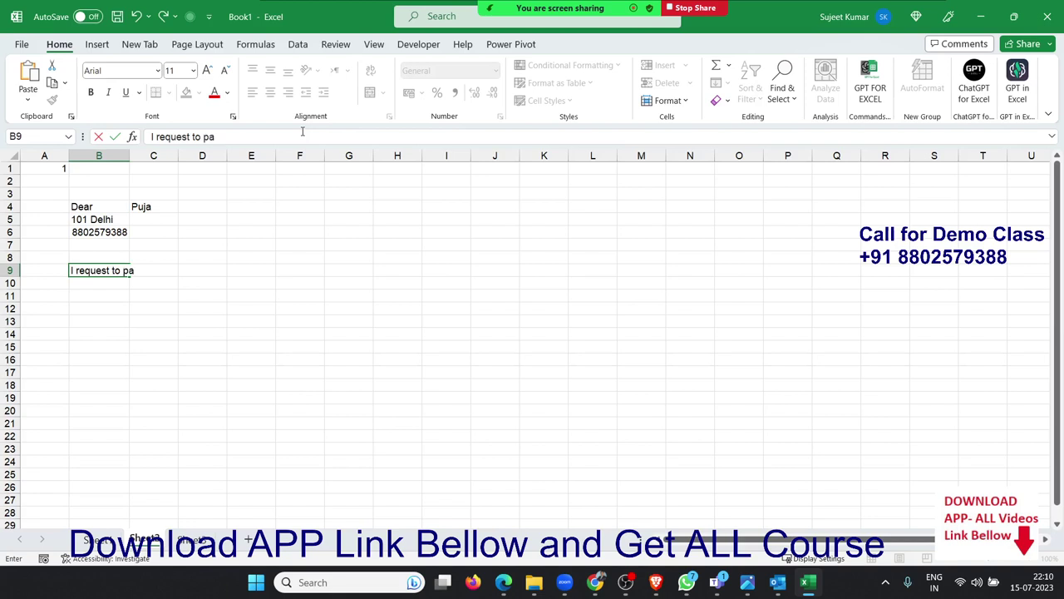
type("y you")
type("r Dy")
key("BackSpace")
type("ue A")
type("mt ")
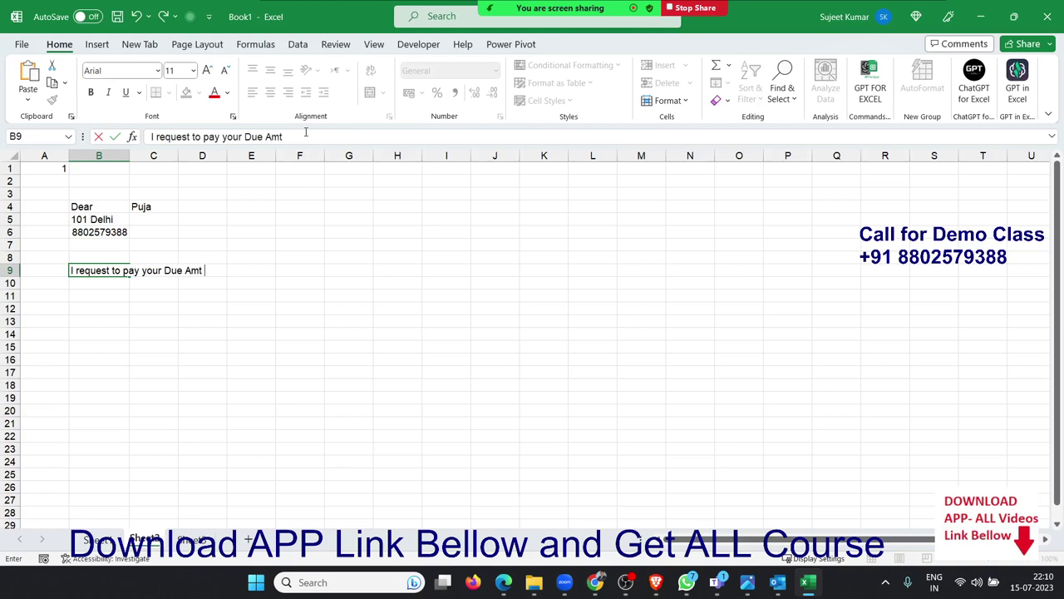
type(":-")
left_click(148, 137)
Turn B9 into a formula appending &OFFSET(Sheet1!A1,Sheet2!A1,3) for the due amount.
type("=\"")
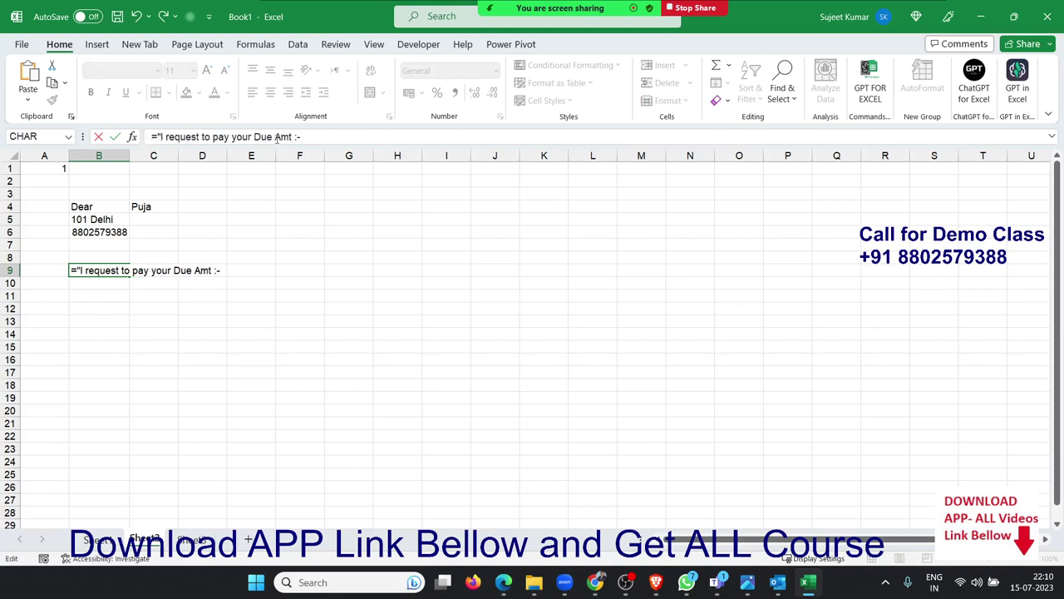
left_click(305, 137)
type("&")
type("=OFFSET(Sheet1!A1,Sheet2!A1,0)")
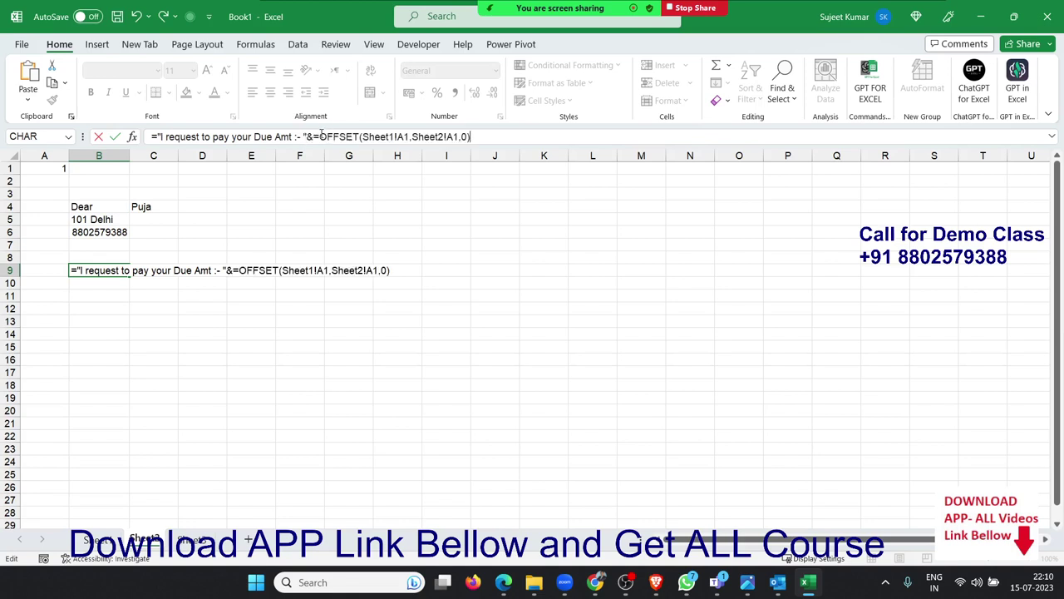
left_click(321, 137)
key("BackSpace")
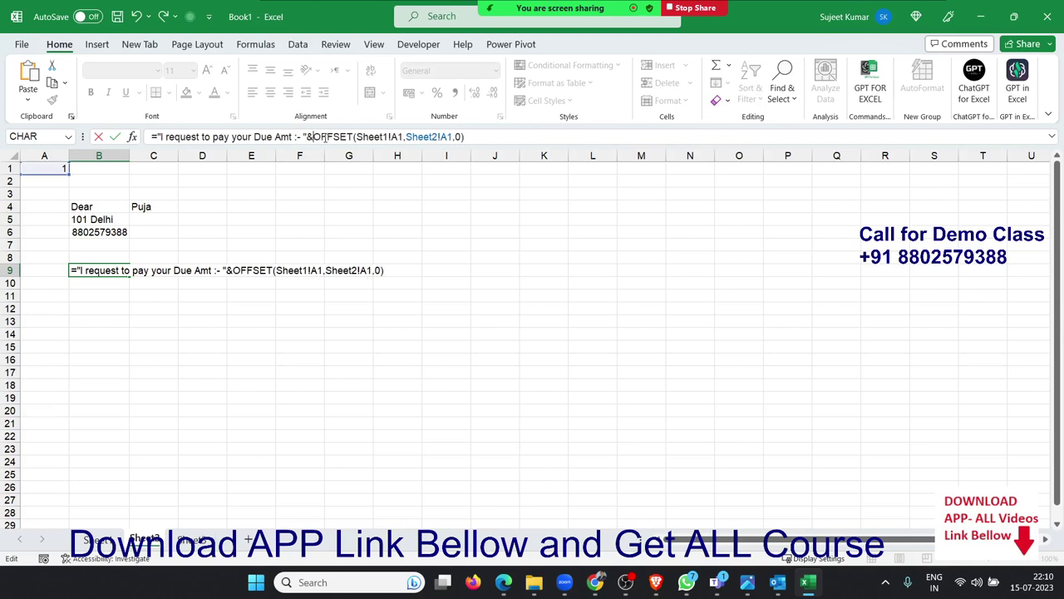
left_click(455, 137)
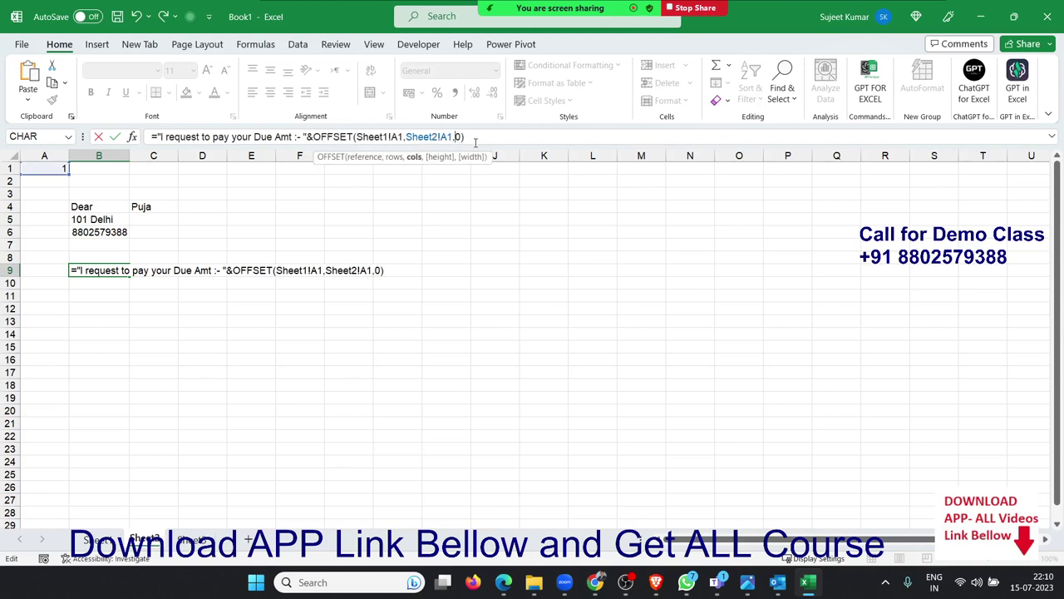
key("Delete")
type("3")
left_click(488, 136)
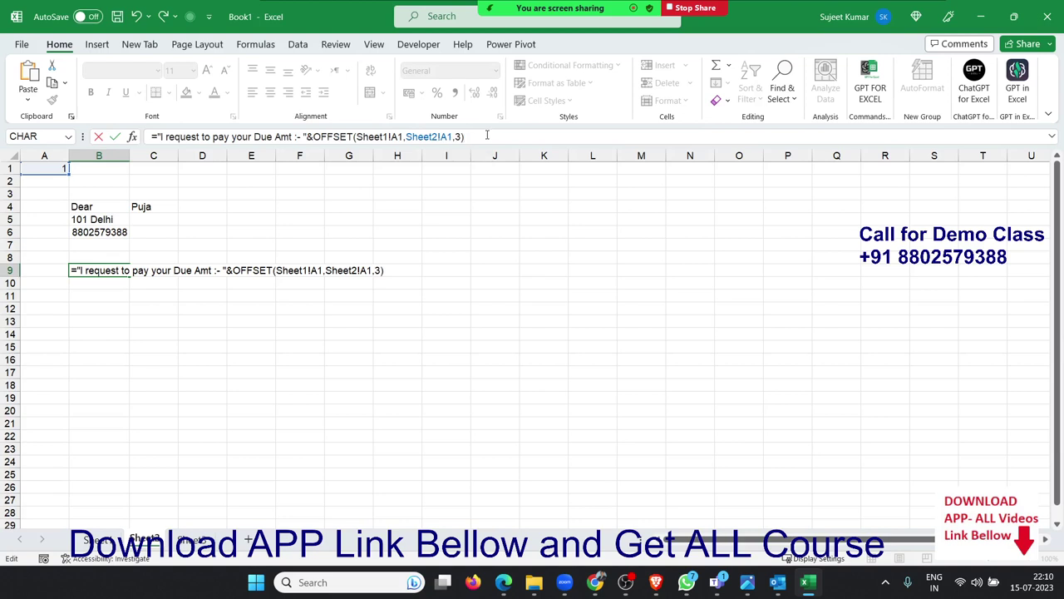
Append "your Due Date on " & an OFFSET lookup with column argument 4.
type("& \"")
type("you")
type("r D")
type("oue")
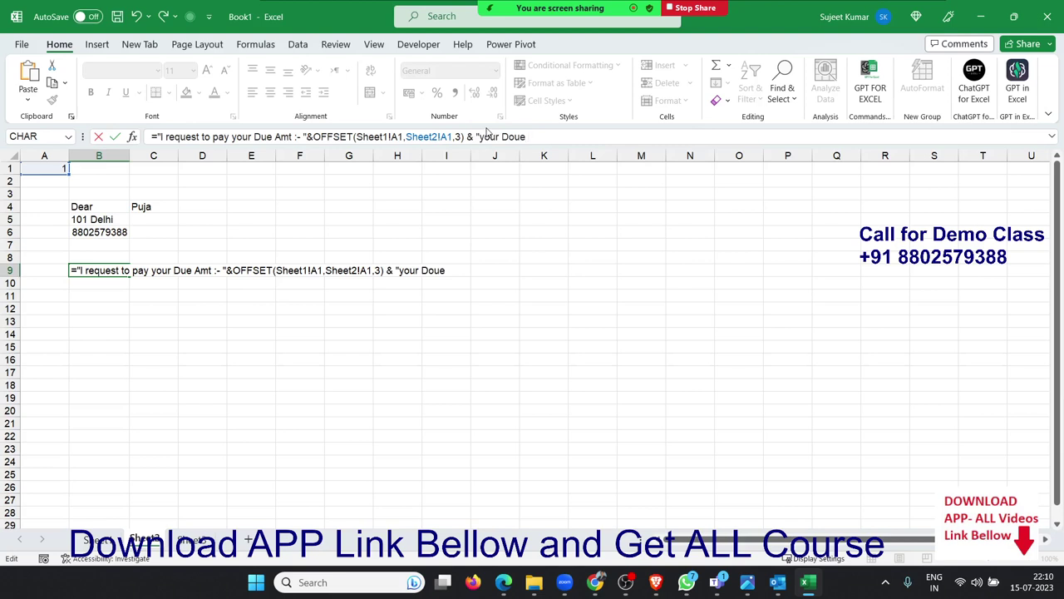
key("BackSpace")
key("BackSpace")
key("BackSpace")
type("u")
type("e Date ")
type("on \"")
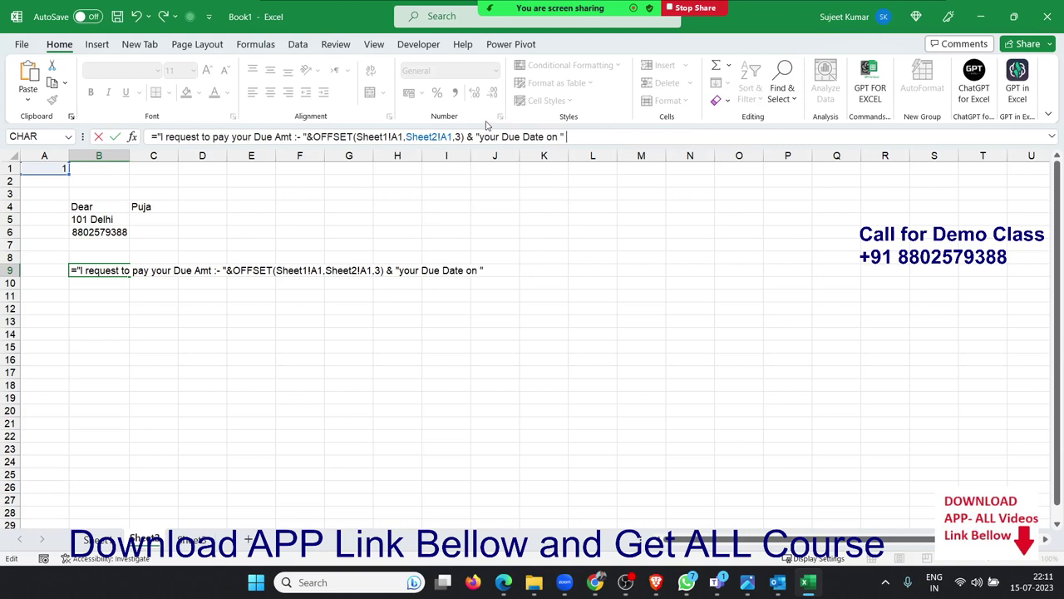
type(" &")
type("=OFFSET(Sheet1!A1,Sheet2!A1,0)")
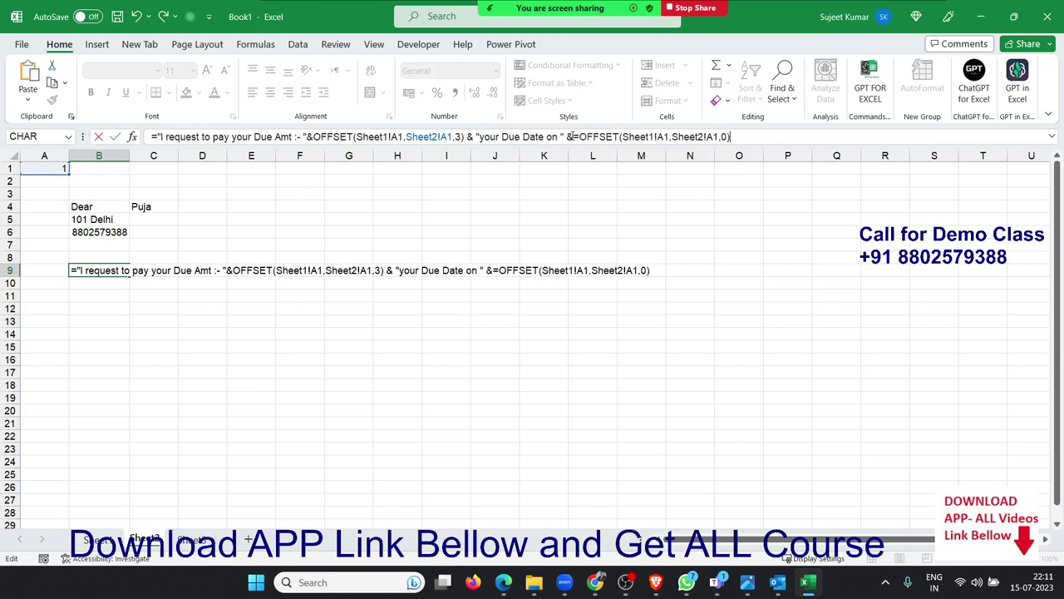
key("Delete")
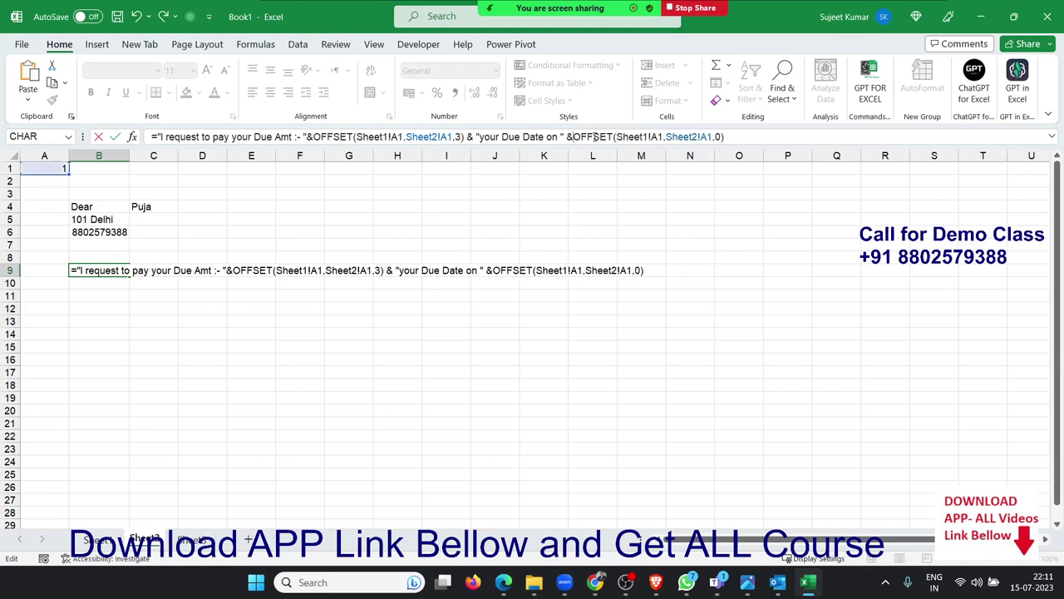
left_click(709, 136)
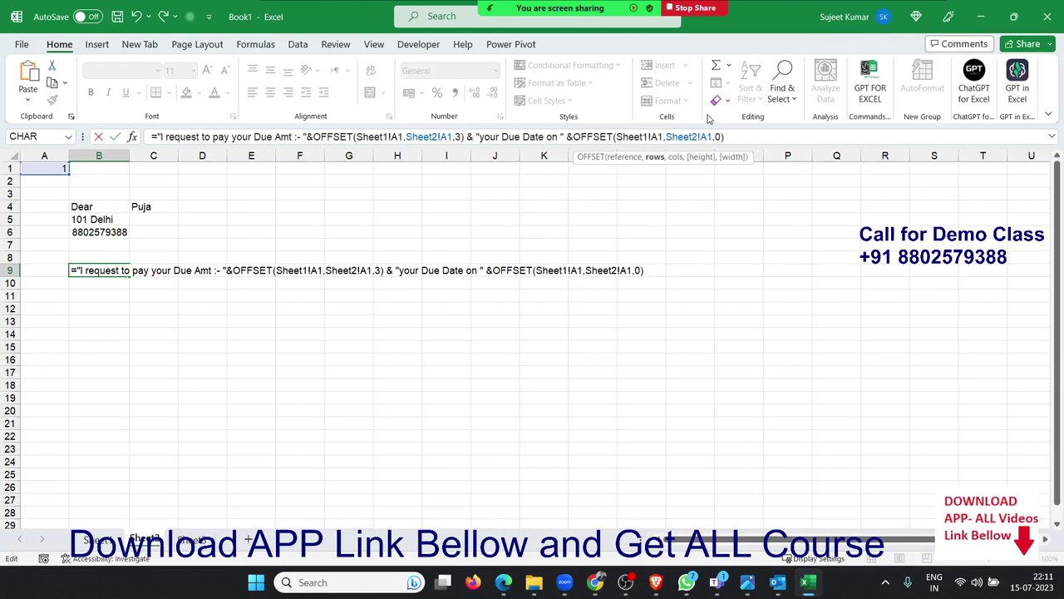
key("Right")
key("Right")
key("BackSpace")
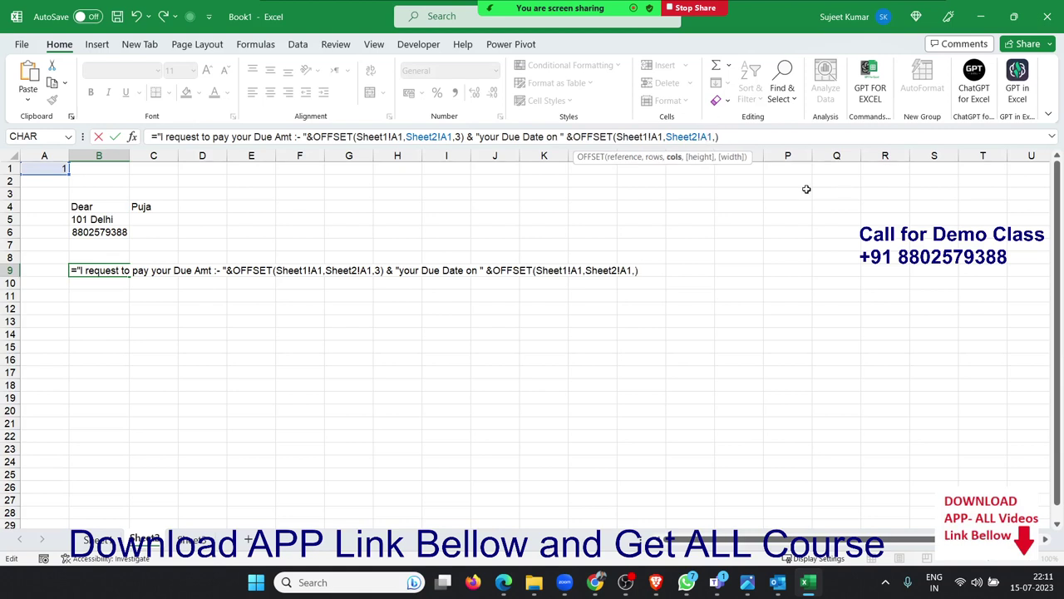
type("4")
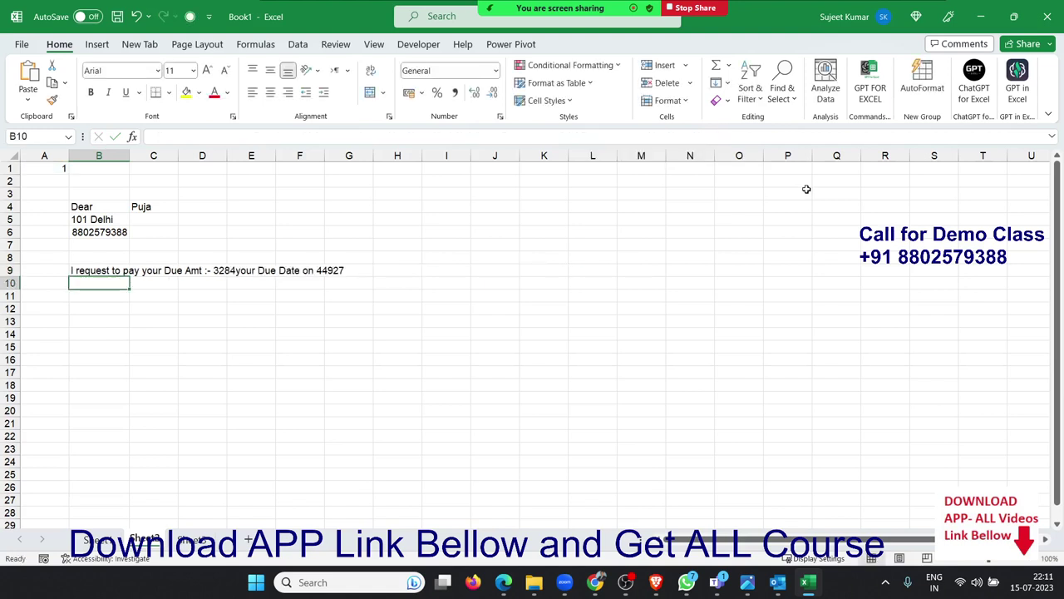
Insert a TEXT function around the due-date OFFSET in B9's formula.
key("Up")
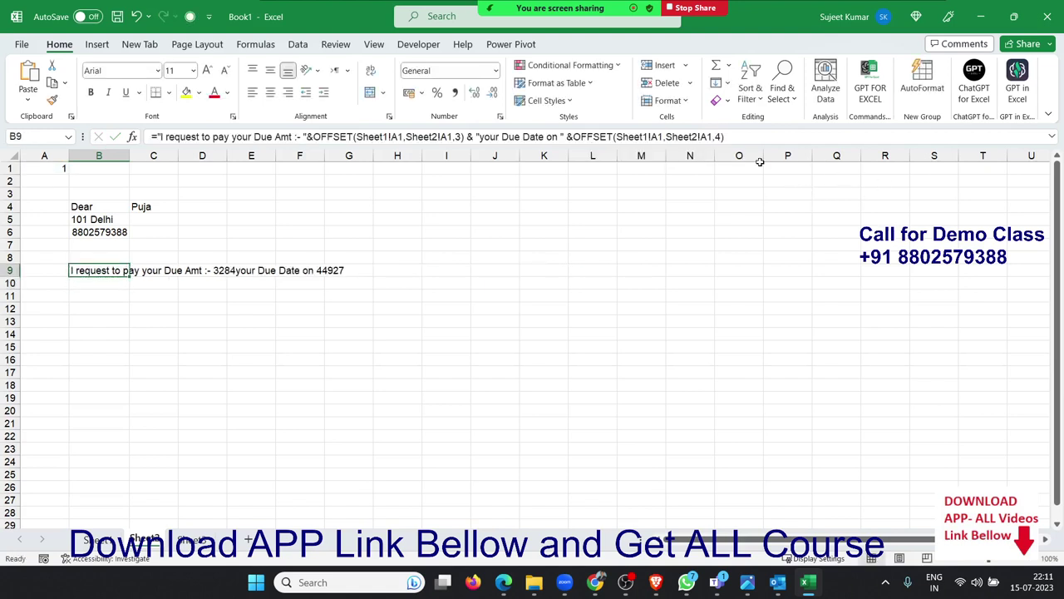
left_click(591, 136)
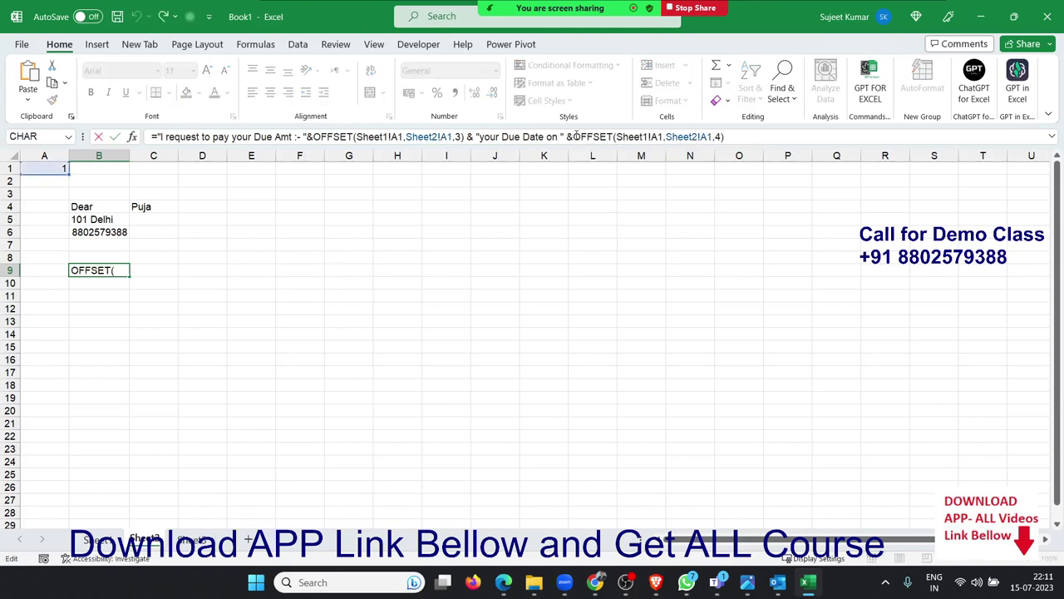
type("for")
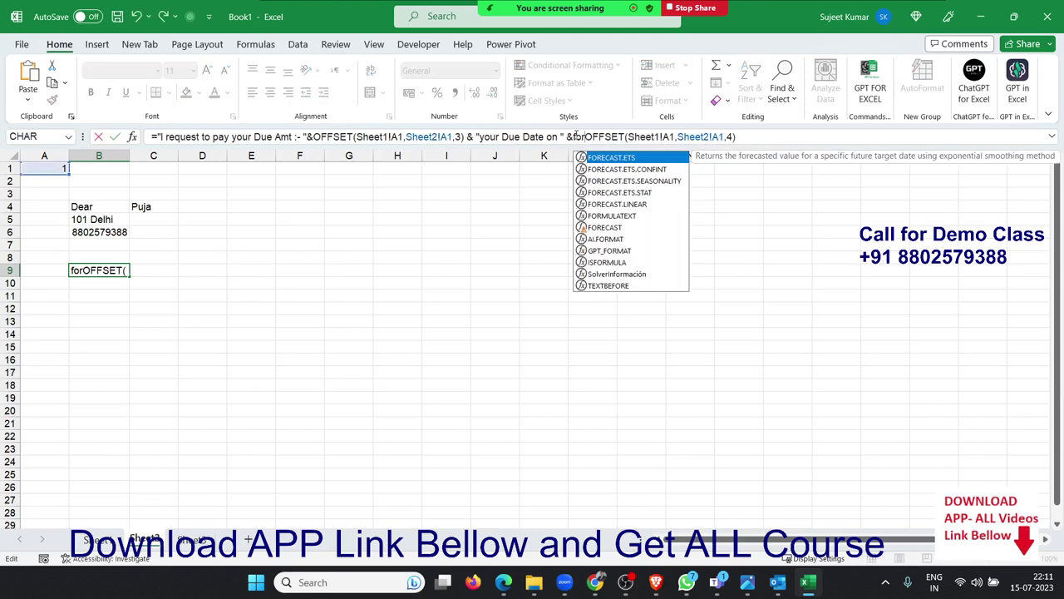
type("mat")
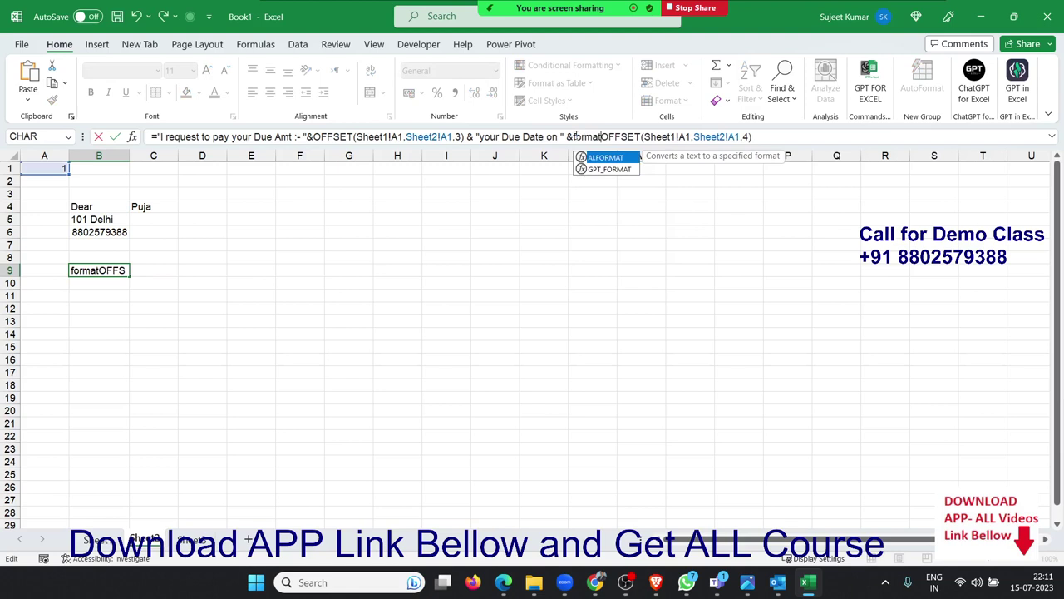
key("Tab")
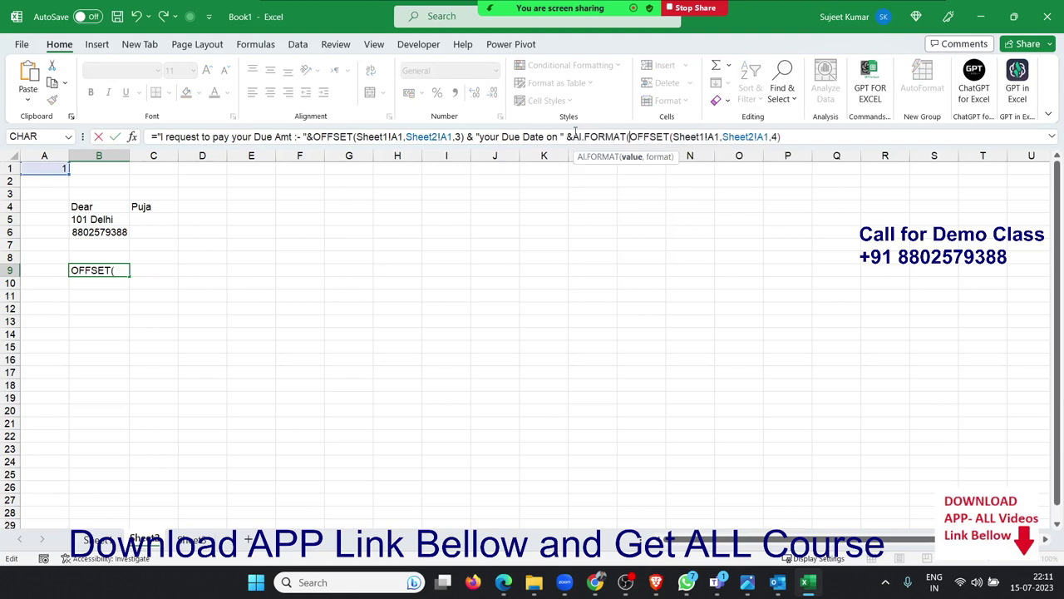
left_click(574, 136)
key("Delete")
key("Delete")
key("Delete")
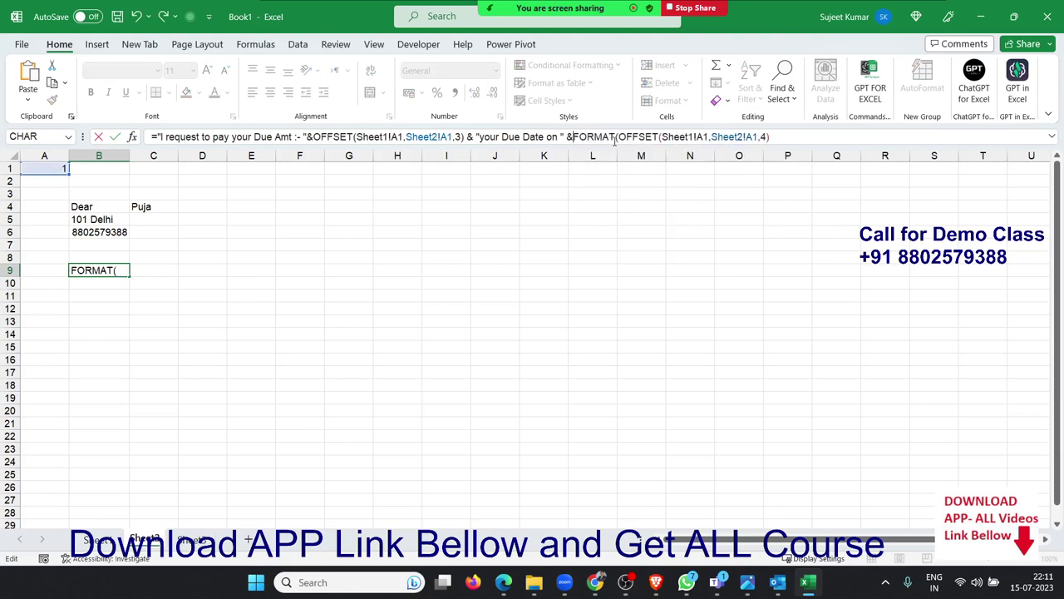
key("Delete")
key("Delete")
key("Delete")
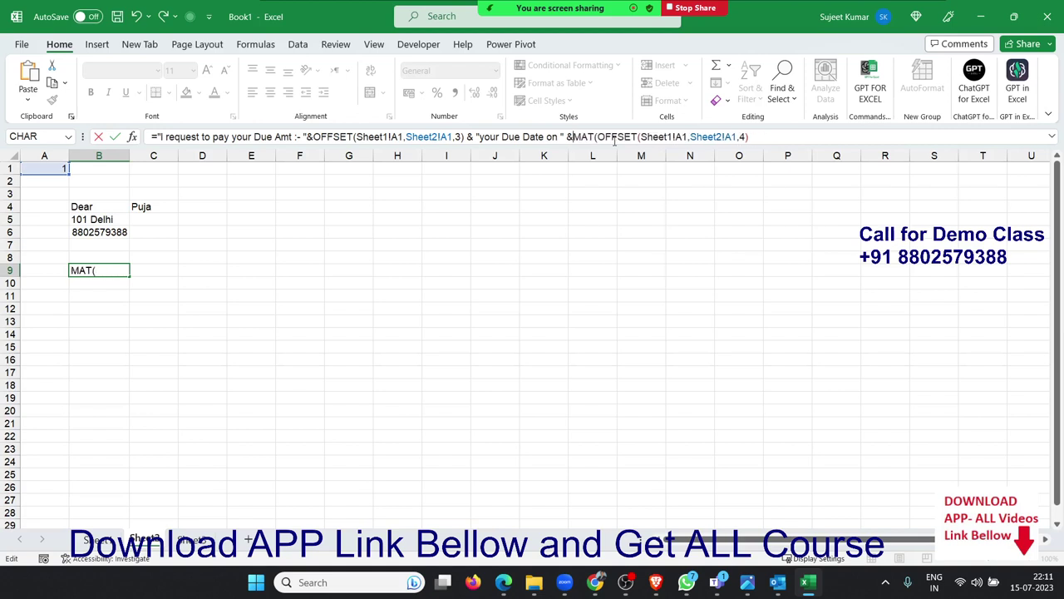
key("Delete")
key("Delete")
key("Delete")
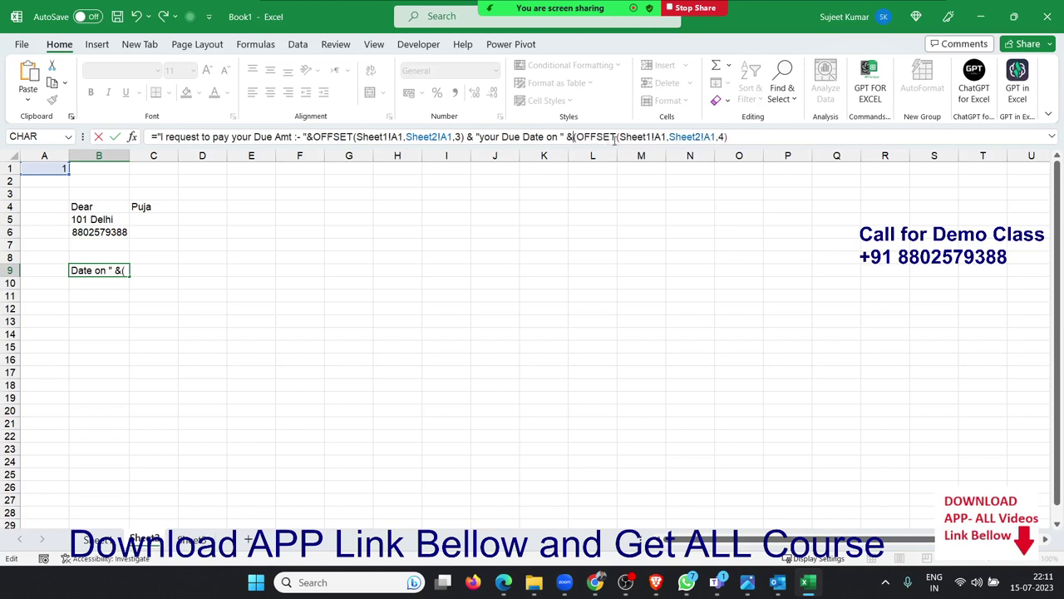
type("test")
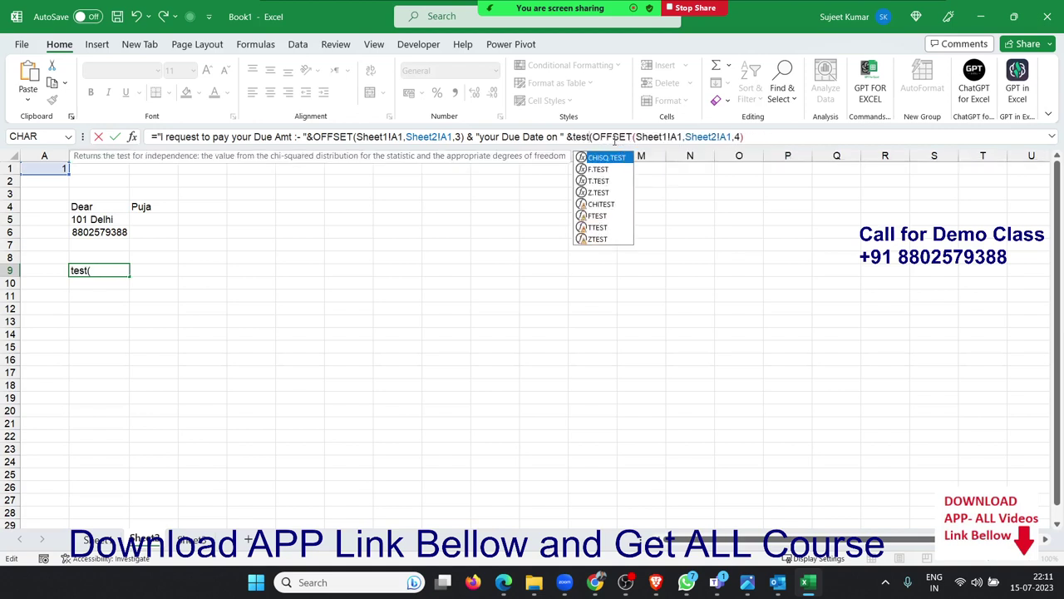
key("BackSpace")
key("BackSpace")
key("BackSpace")
type("t")
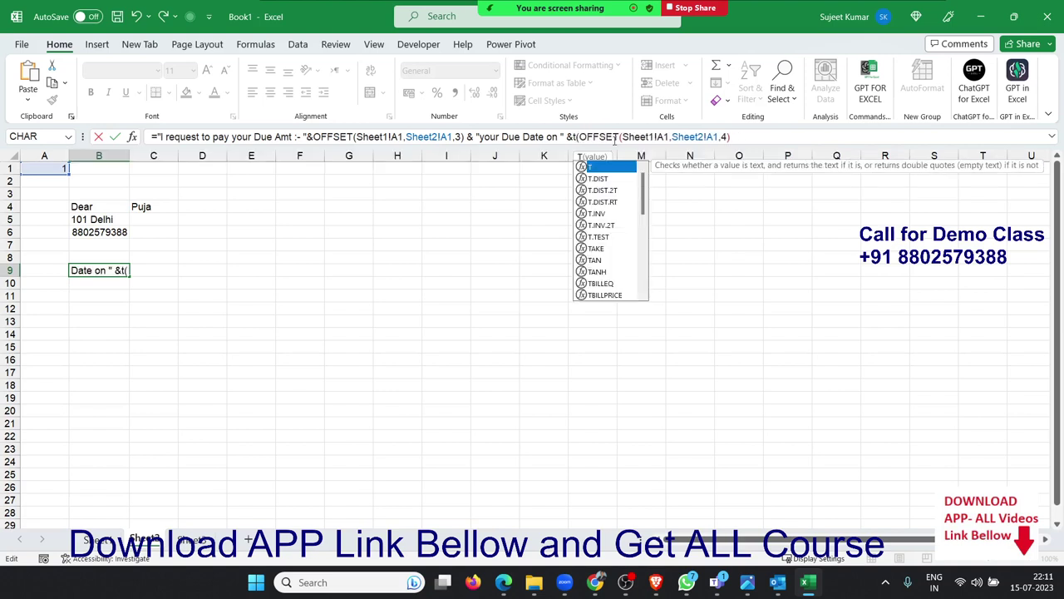
type("ext")
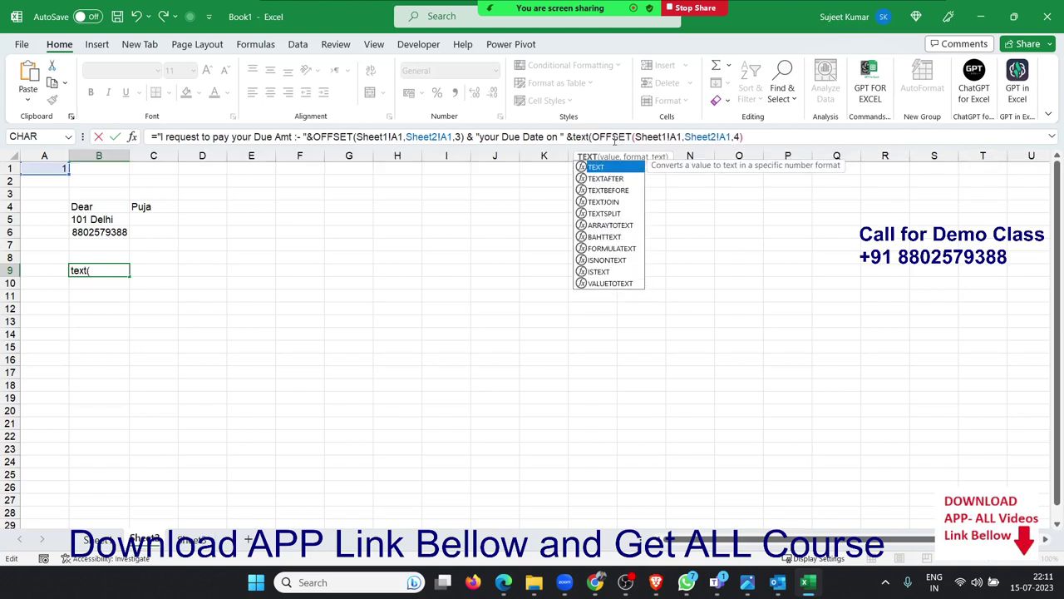
Give TEXT the format "DD-MMM-YY" and commit so the date reads 01-Jan-23.
left_click(762, 139)
type(",\"D")
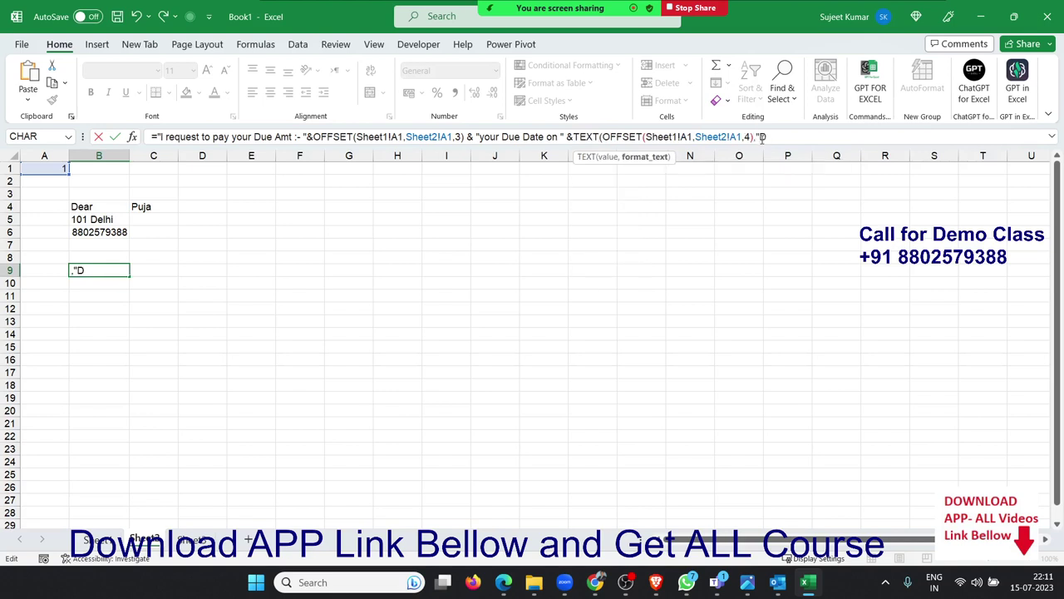
type("D-")
type("MMM-")
type("YY\"")
type(")")
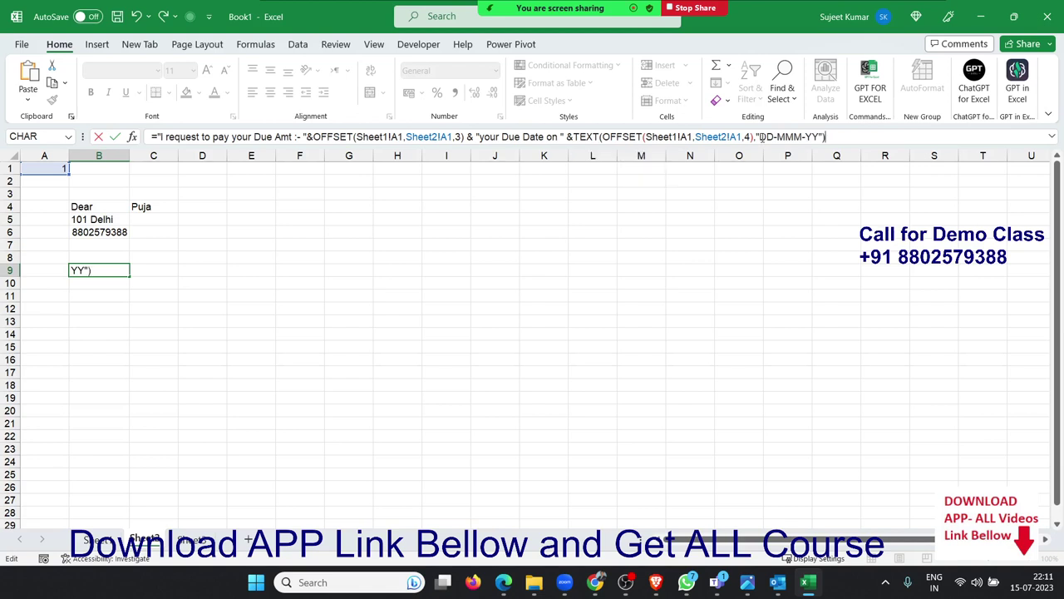
key("Return")
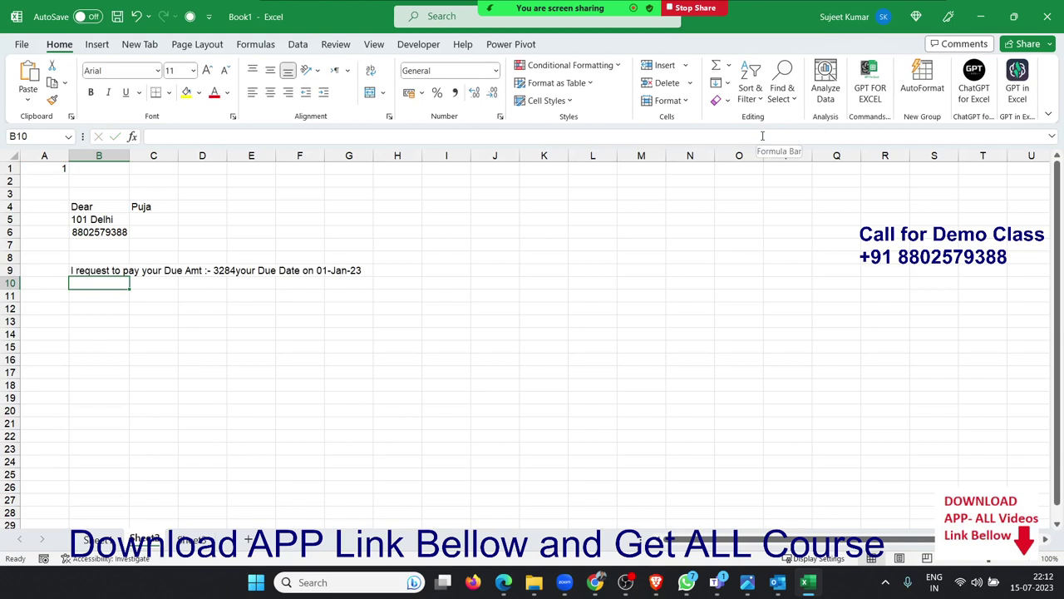
Enter 'Thanks & Regards' in B13 and the sender's name in B14.
key("Down")
key("Down")
key("Down")
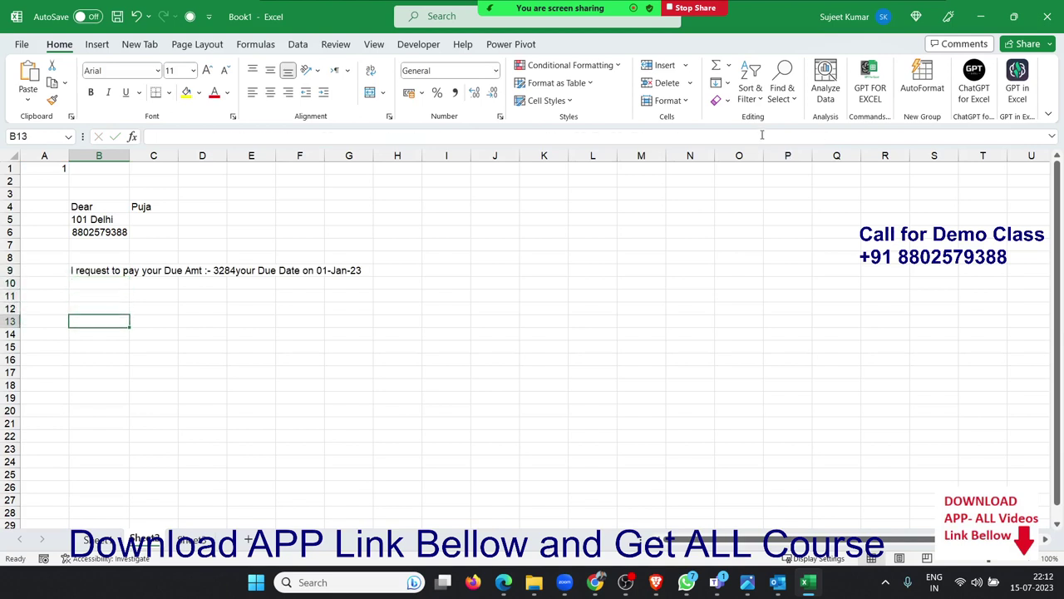
type("Thanks")
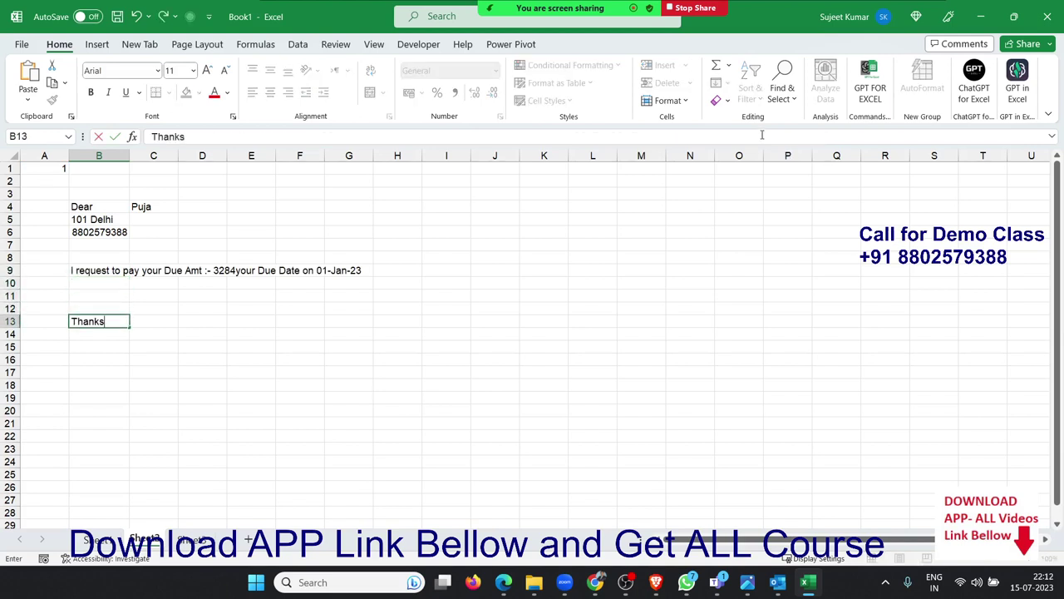
key("BackSpace")
type("s ")
type("& R")
type("egards")
key("Return")
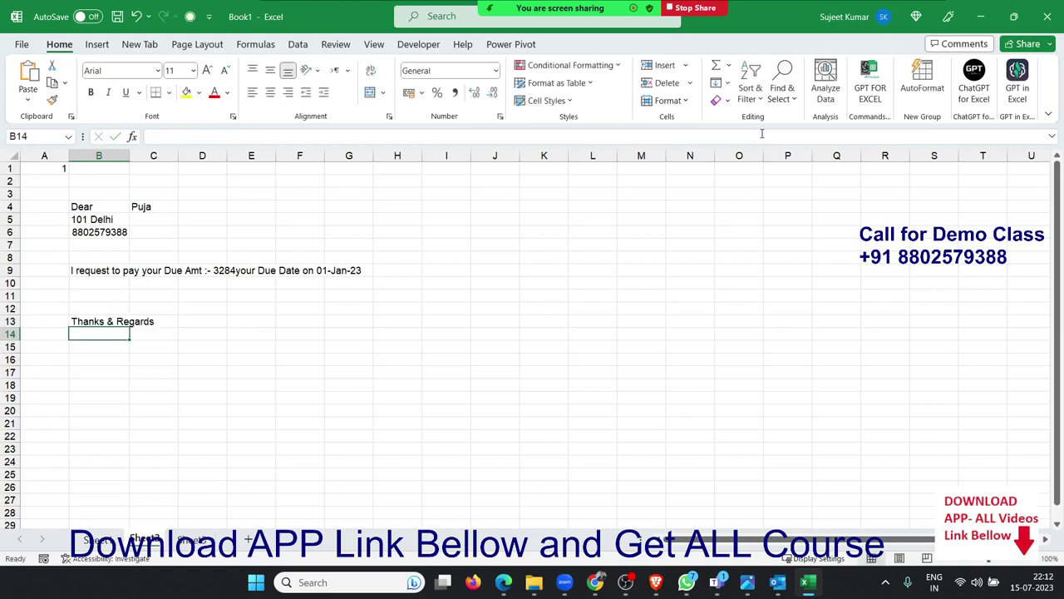
type("Sujeet ")
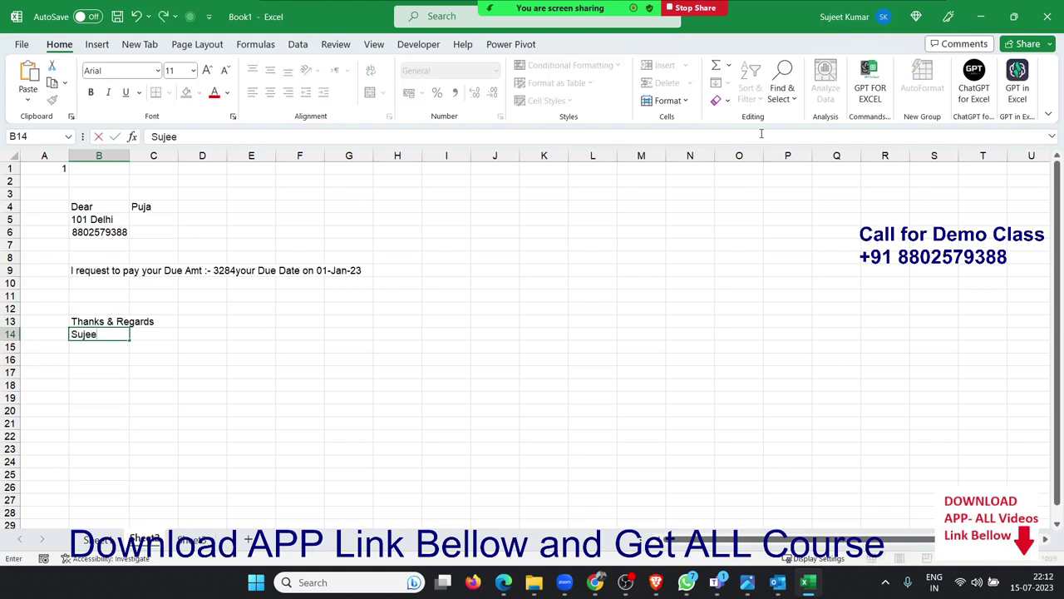
type("Kum")
type("ar")
key("Return")
key("Up")
key("Up")
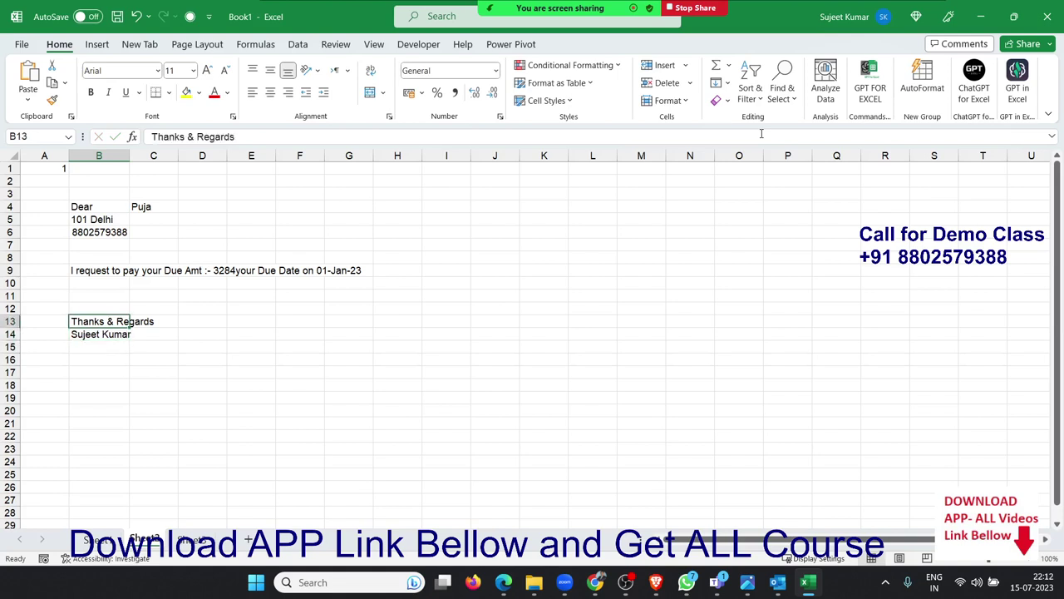
key("Up")
key("Up")
key("Up")
key("Up")
key("Up")
key("Up")
key("Left")
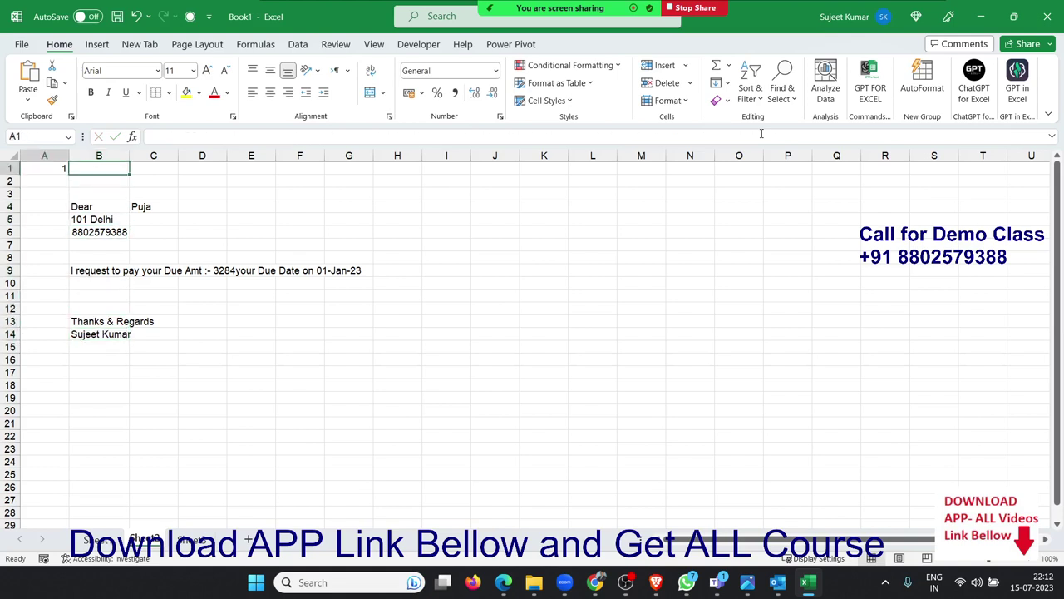
type("2")
key("Return")
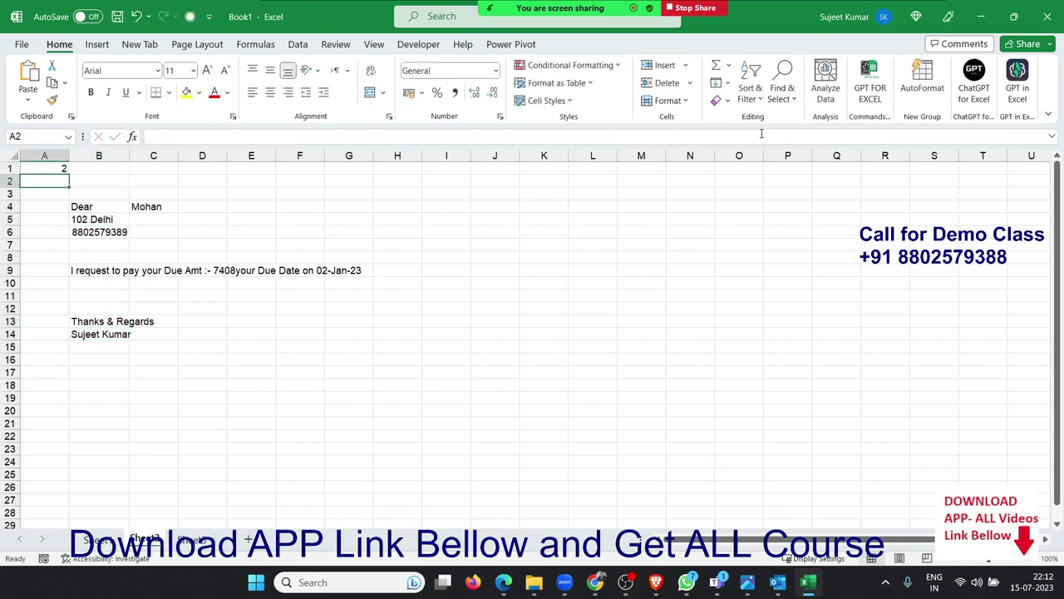
key("Up")
type("3")
key("Return")
key("Up")
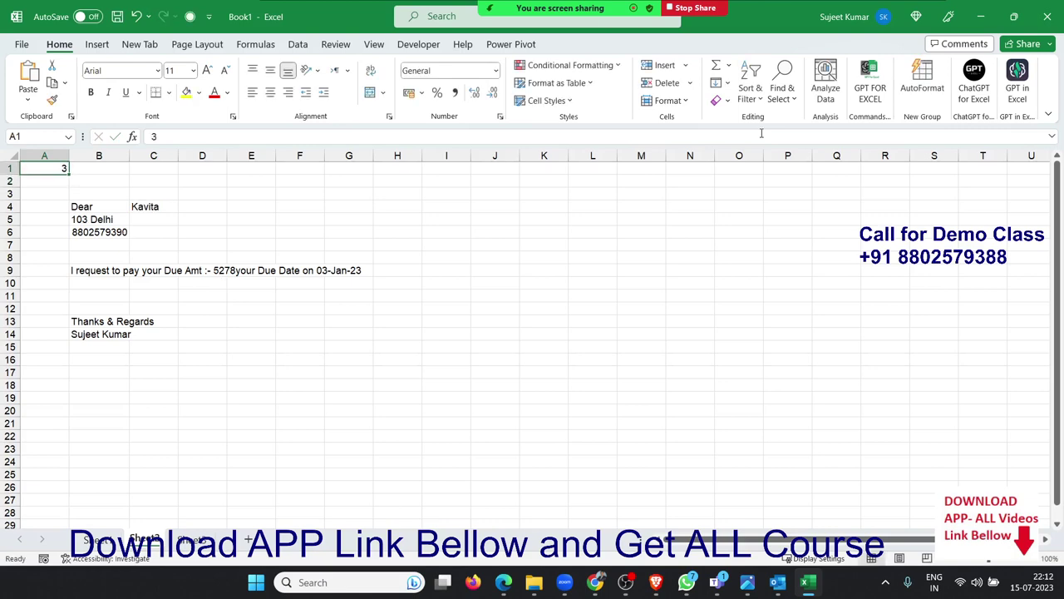
type("4")
key("Return")
key("Up")
type("1")
key("Return")
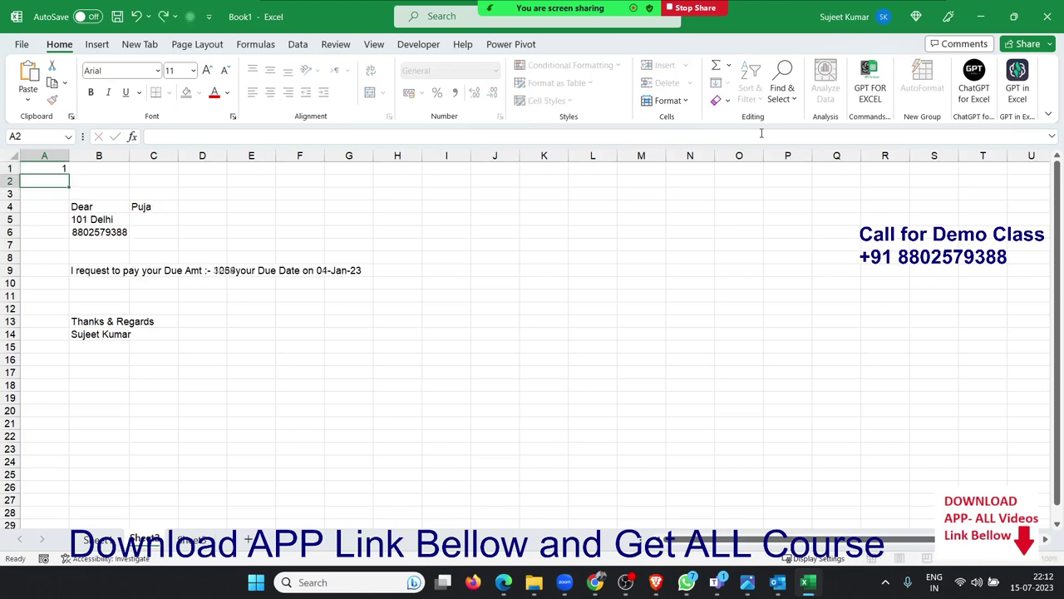
key("Right")
key("Down")
key("shift+Right")
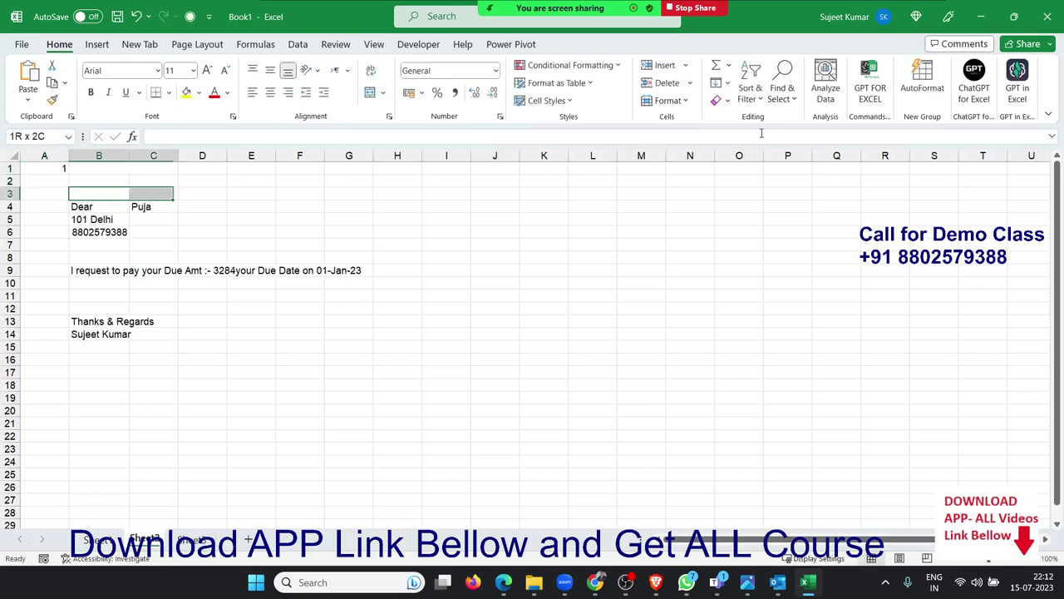
key("shift+Right")
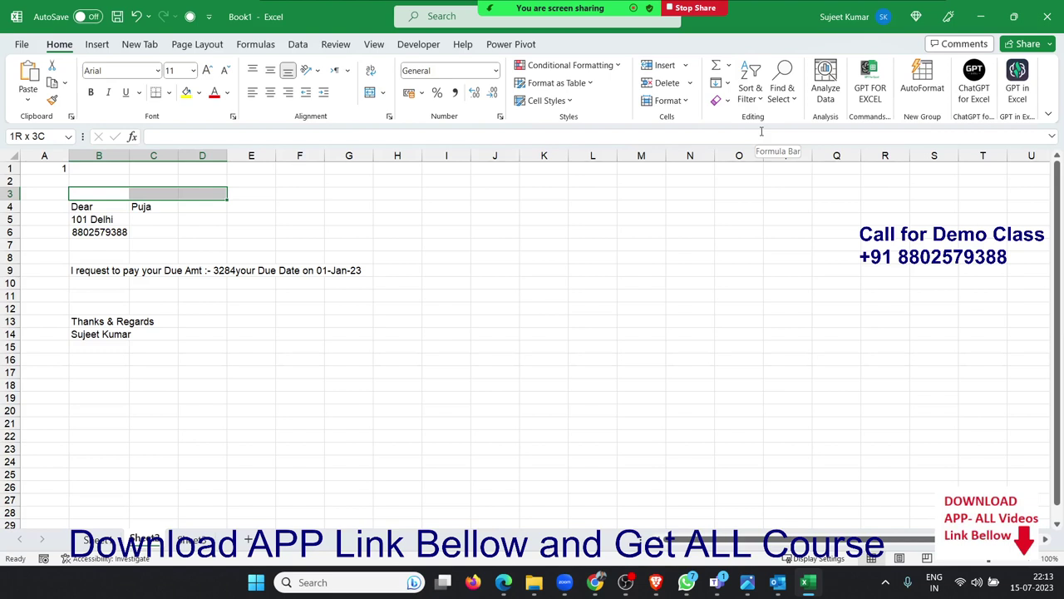
key("Down")
key("Right")
key("Down")
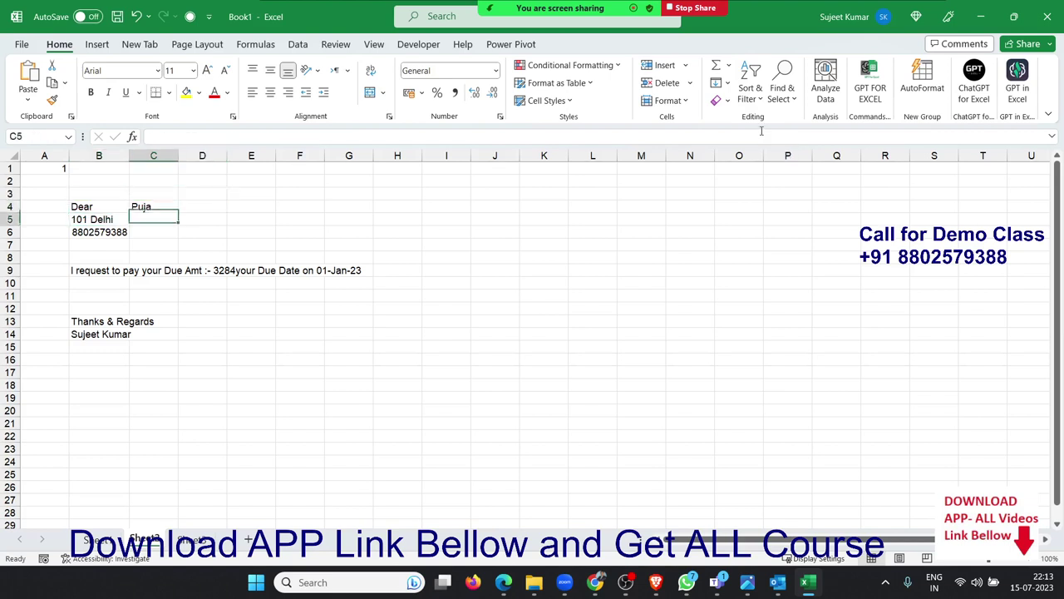
key("Left")
key("Down")
key("Down")
key("Down")
key("Down")
key("Down")
key("Down")
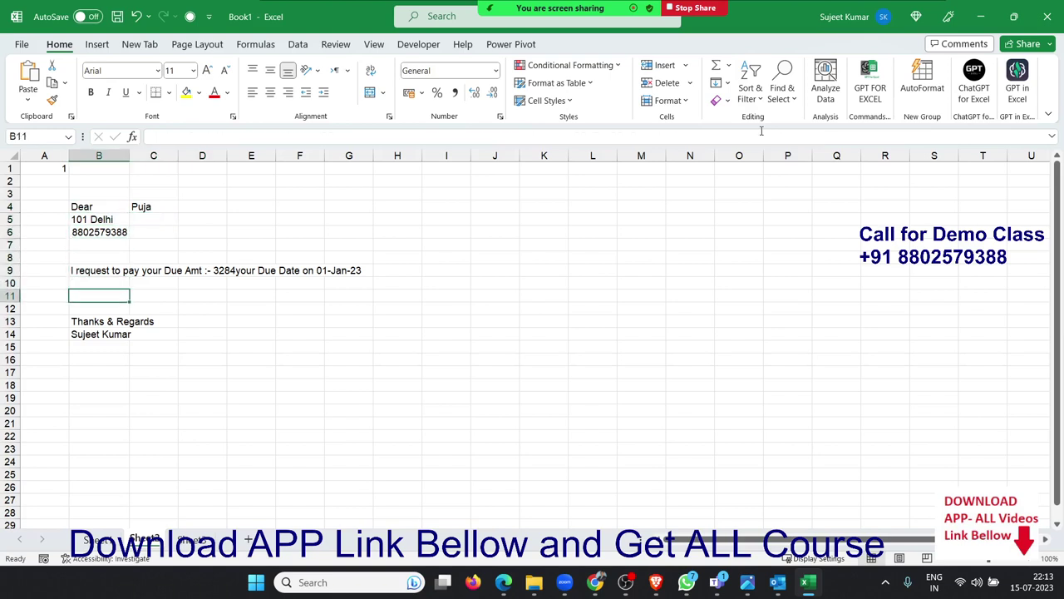
key("Down")
key("Down")
key("Down")
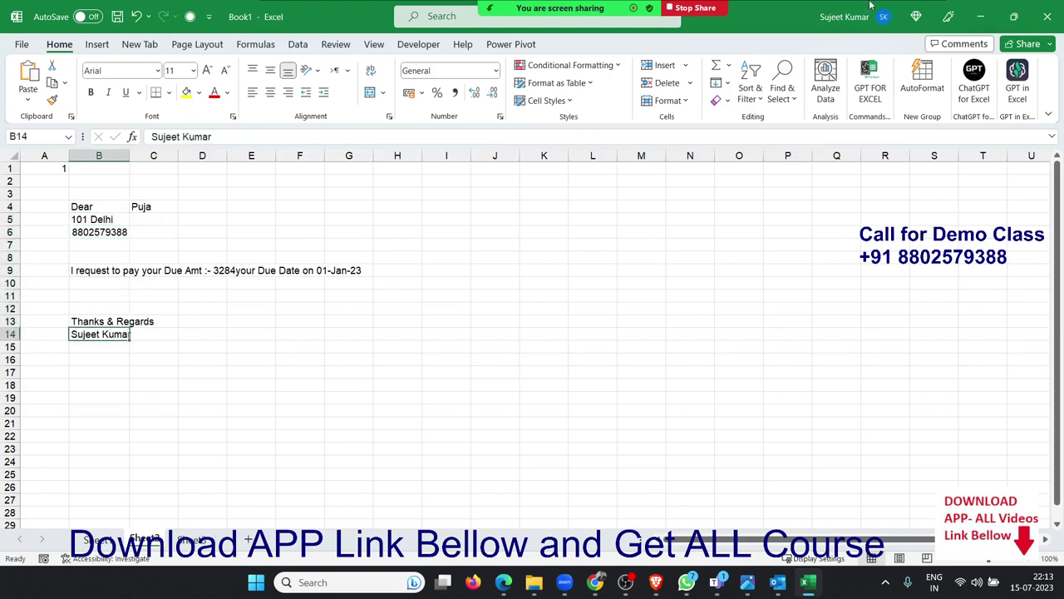
Open the Visual Basic editor from the Developer tab and insert a new module.
left_click(419, 45)
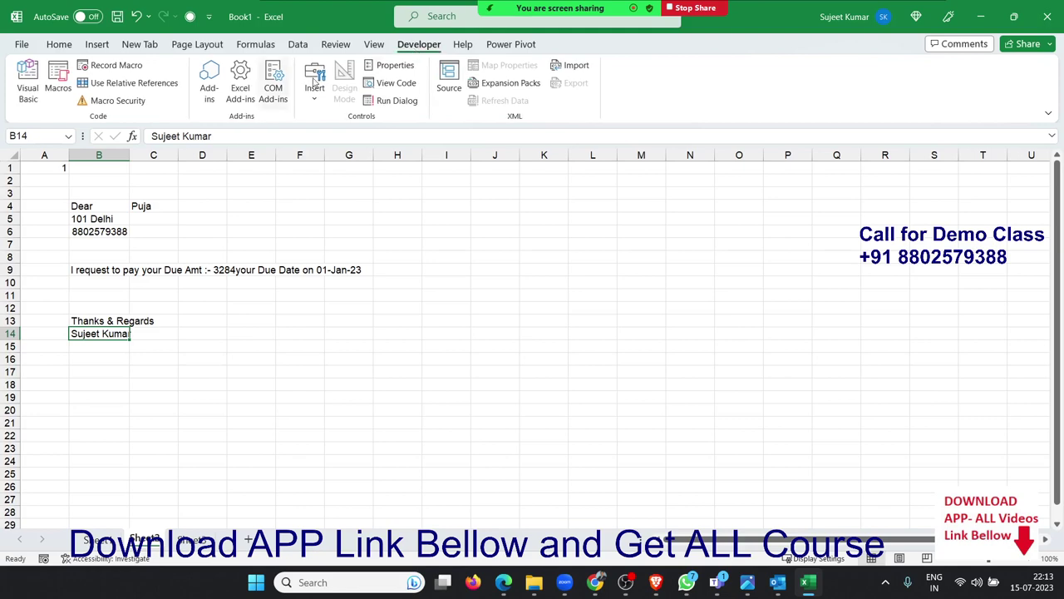
left_click(27, 83)
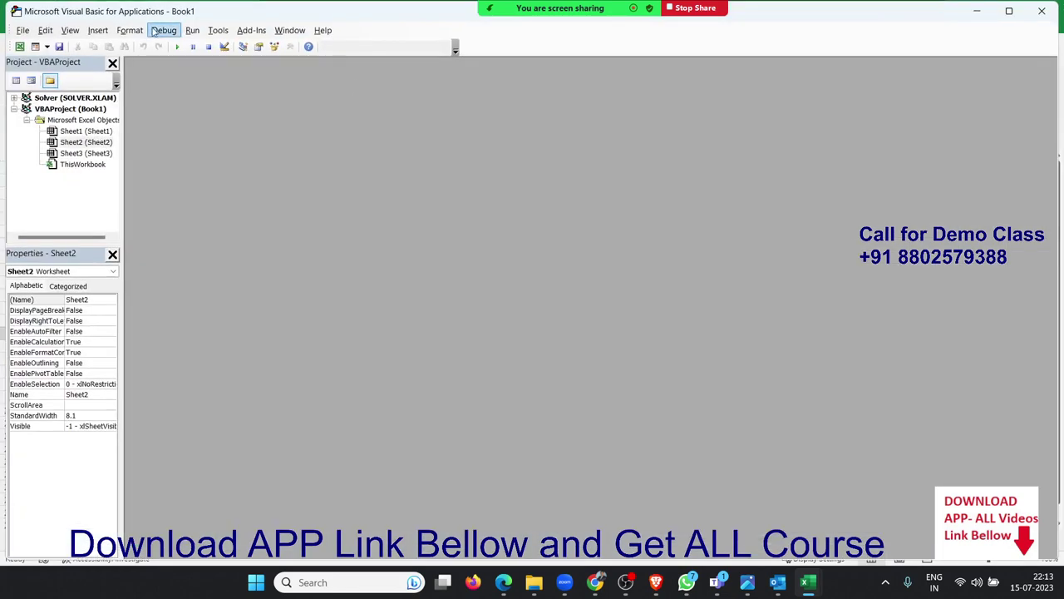
left_click(97, 30)
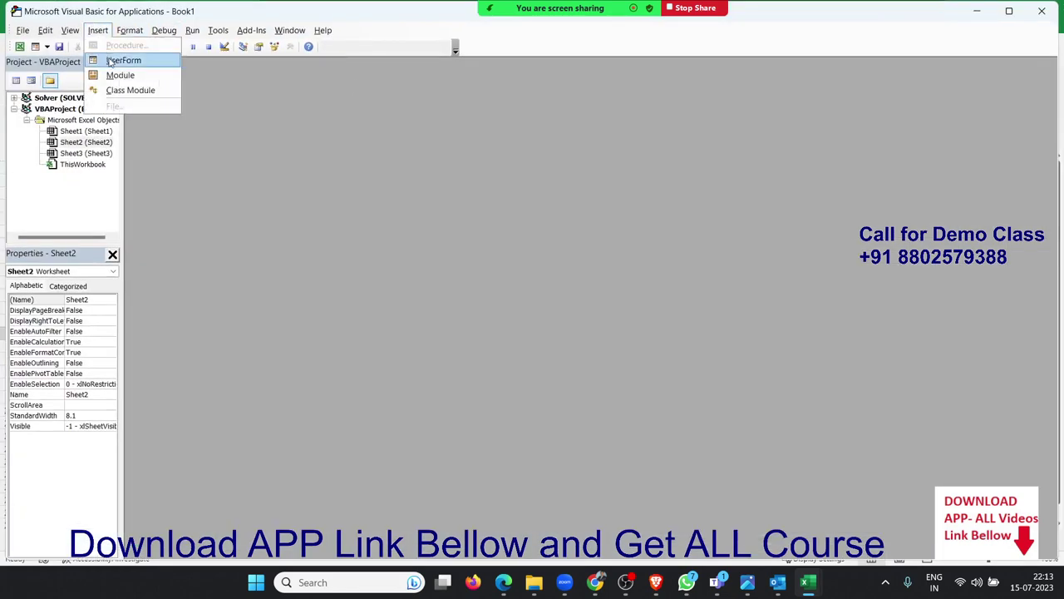
left_click(120, 75)
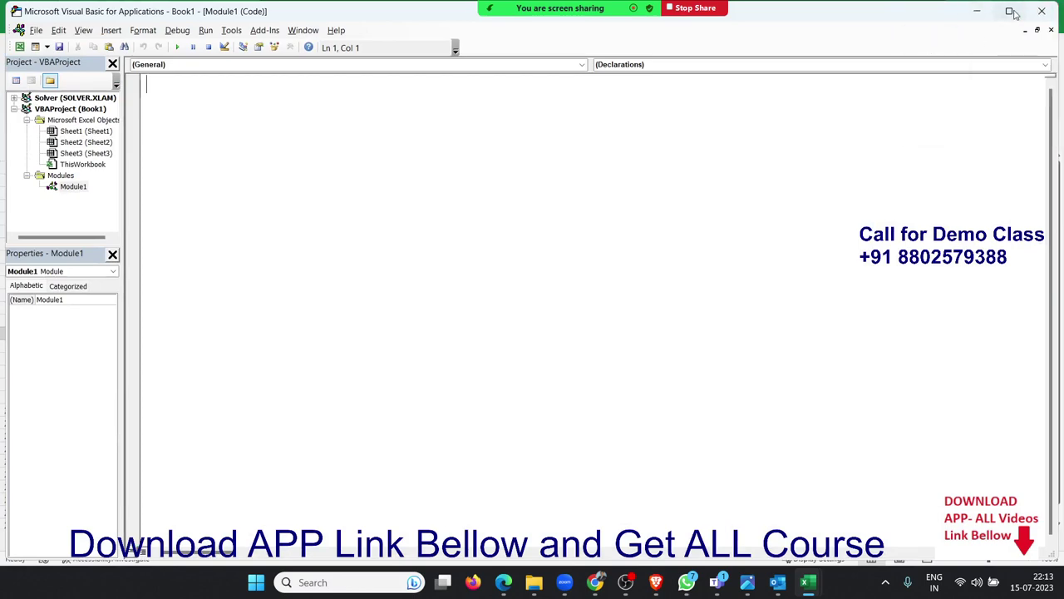
Snap the VBA editor to the left half and Excel to the right half.
left_click(961, 52)
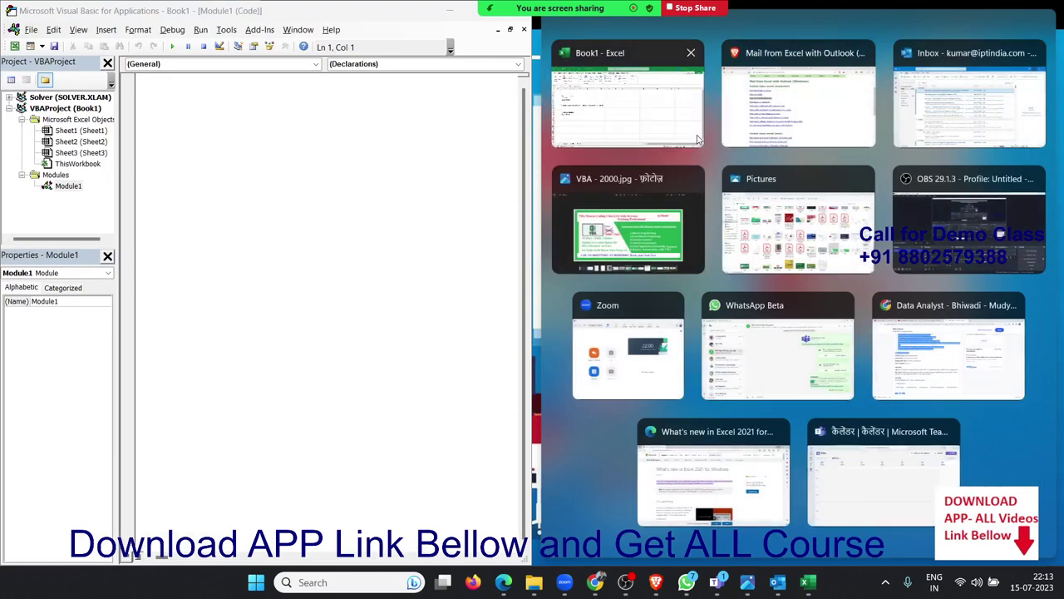
left_click(698, 139)
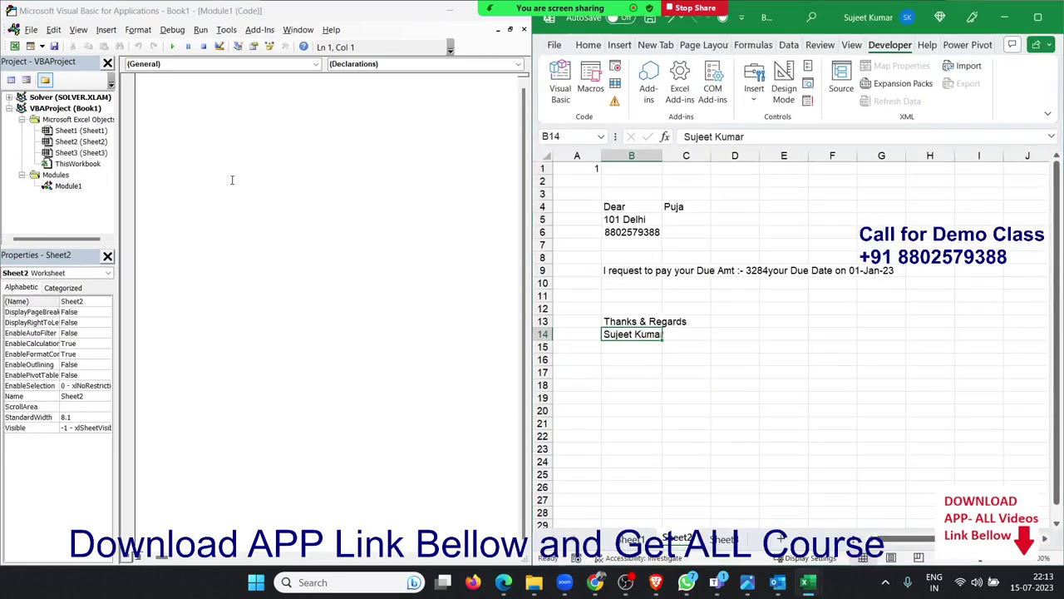
left_click(232, 180)
Create Sub send_Mail() and begin its loop with 'for i = 2 to'.
type("sub ")
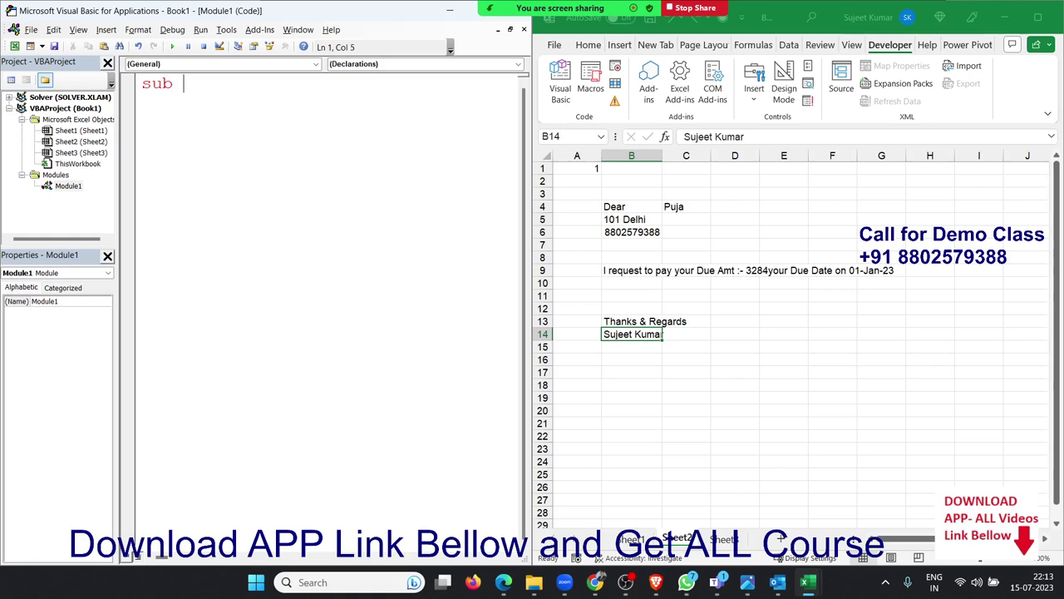
type("se")
type("nd_Ma")
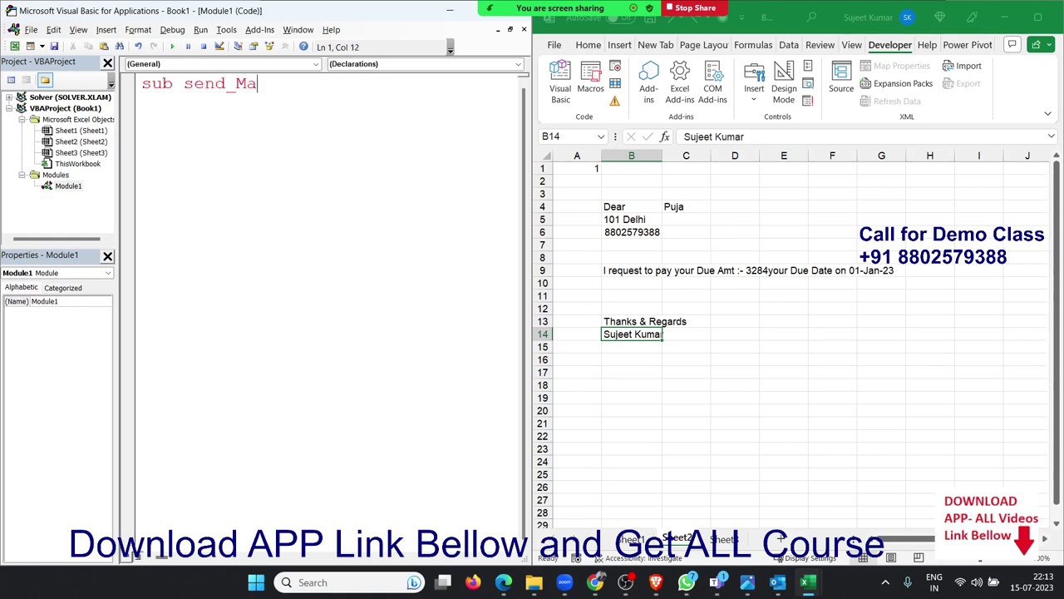
type("il(")
key("Return")
key("Return")
key("Return")
key("Return")
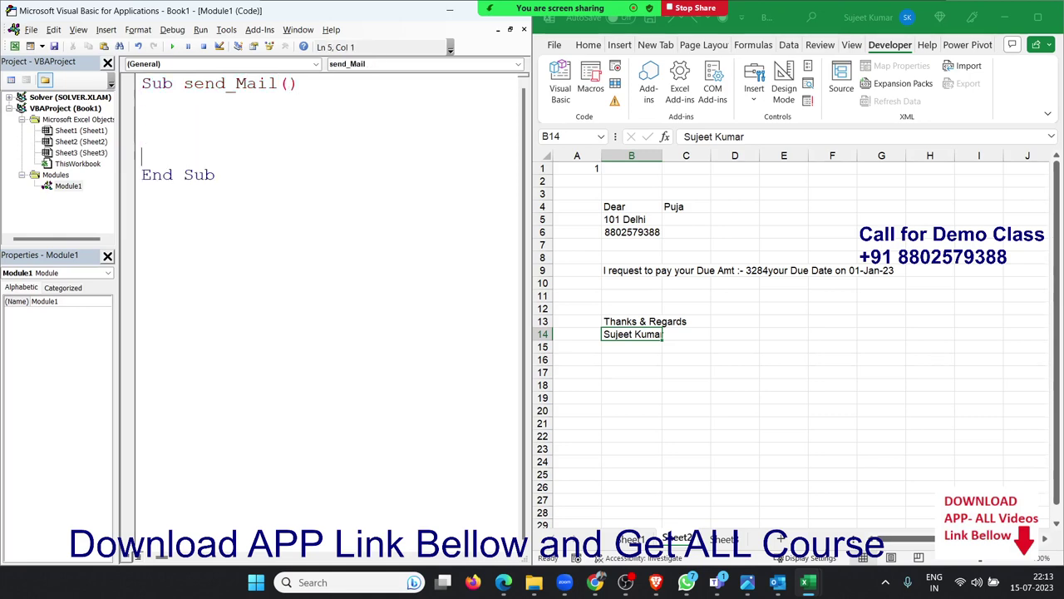
key("Return")
key("Up")
key("Up")
key("Up")
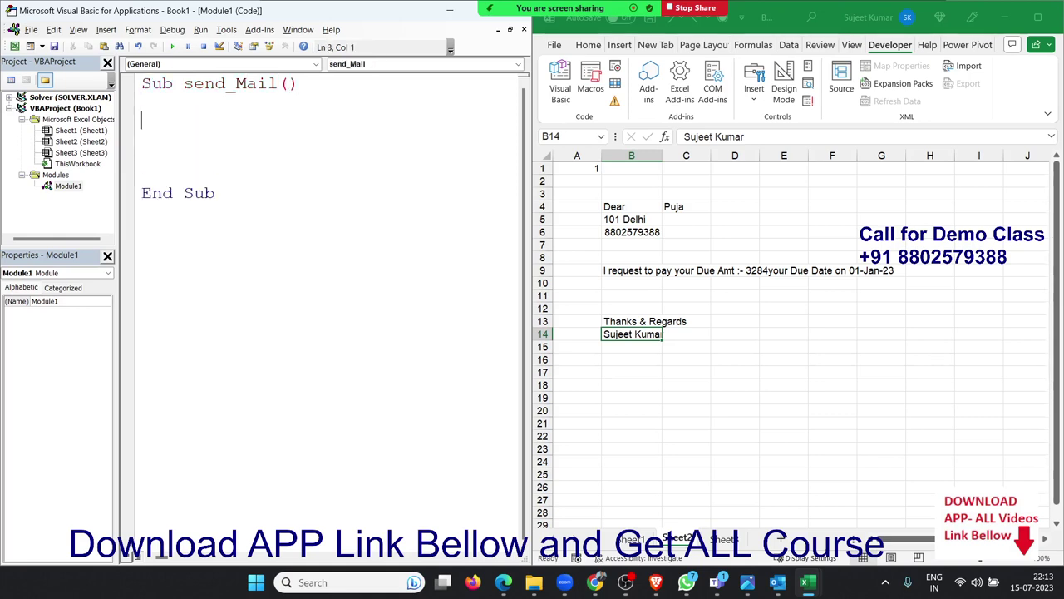
type("for ")
type("i = ")
type("2 to")
Dismiss the compile error and add Dim m As Worksheet and Set m = Sheets("Sheet1").
left_click(168, 107)
key("Return")
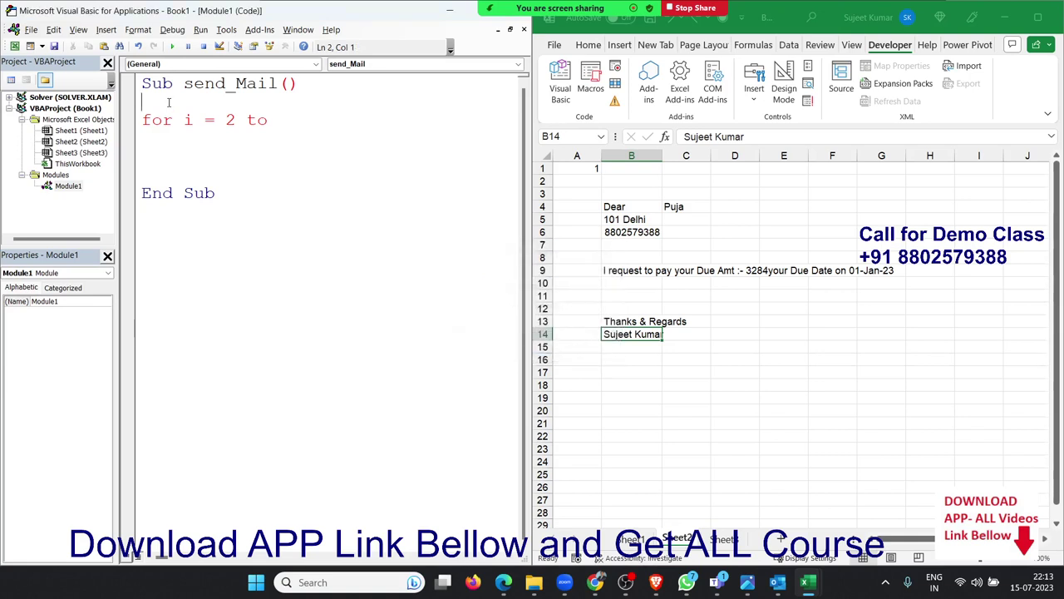
key("Return")
key("Up")
type("di")
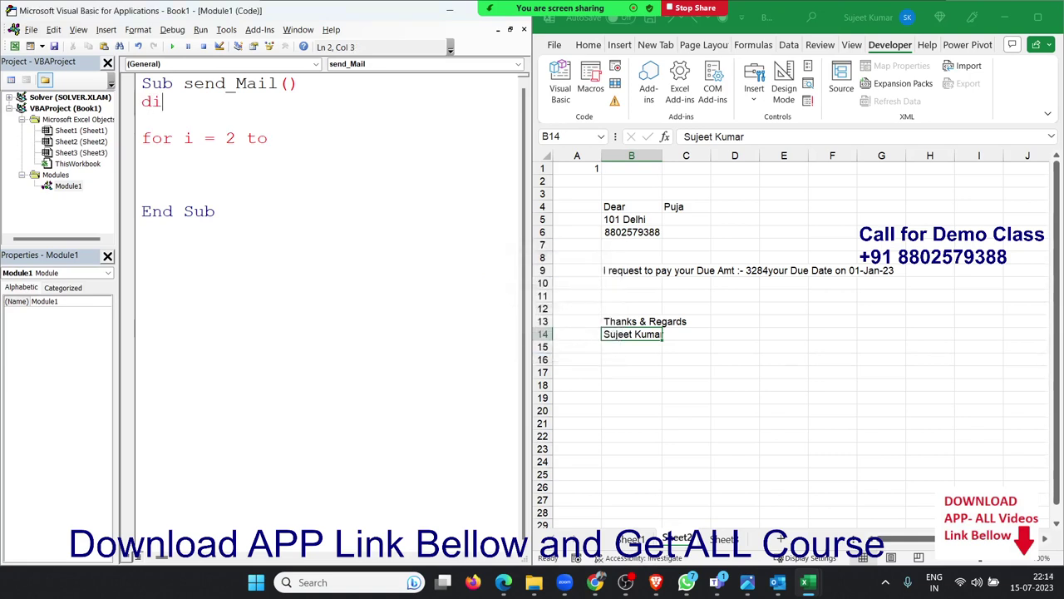
type("m ")
type("m as w")
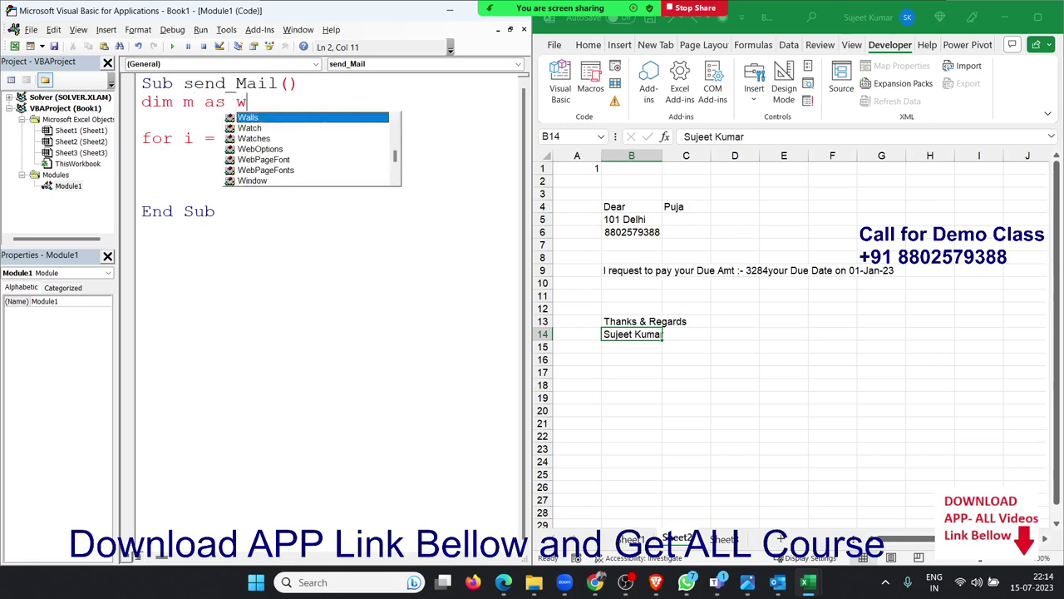
type("or")
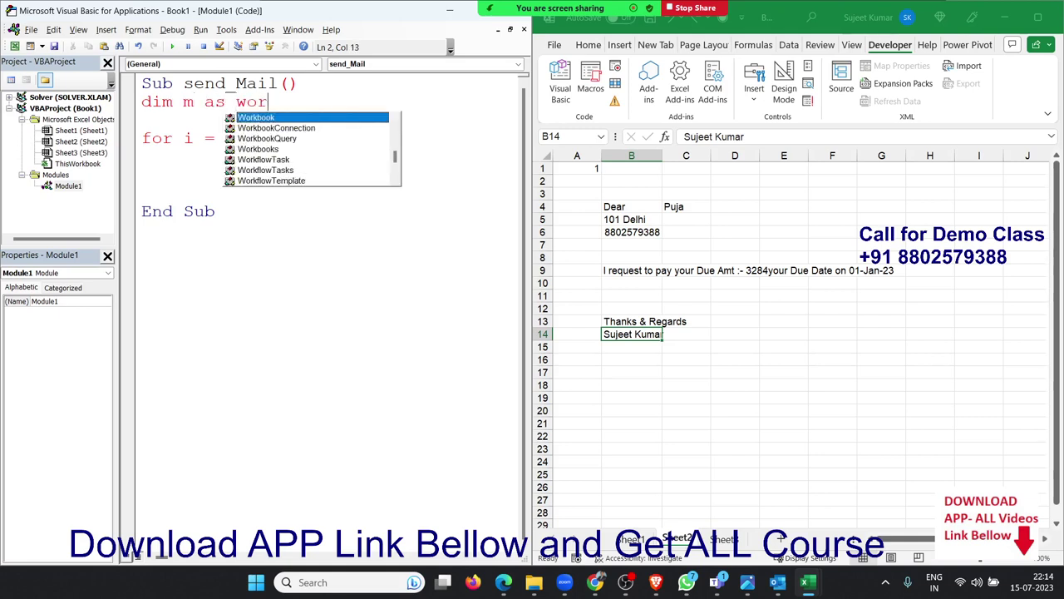
type("ks")
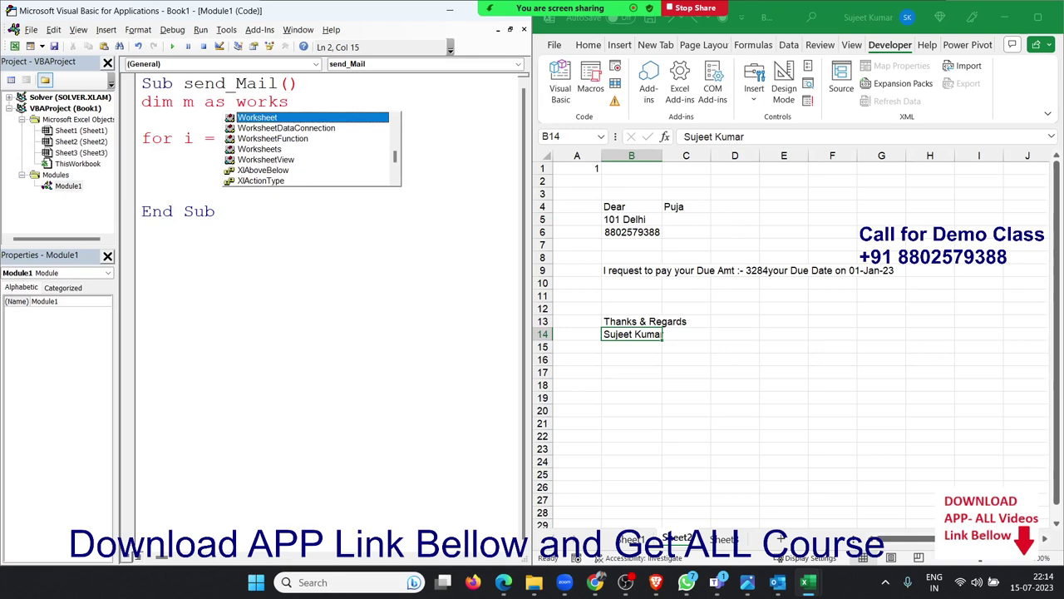
key("Tab")
key("Return")
key("Return")
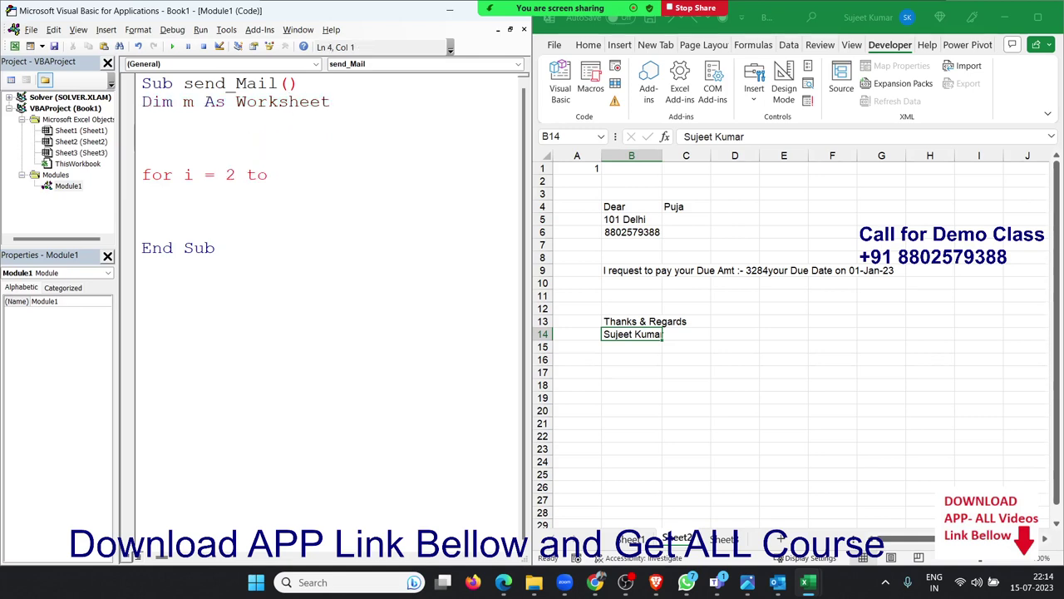
type("set m ")
type("= sheets")
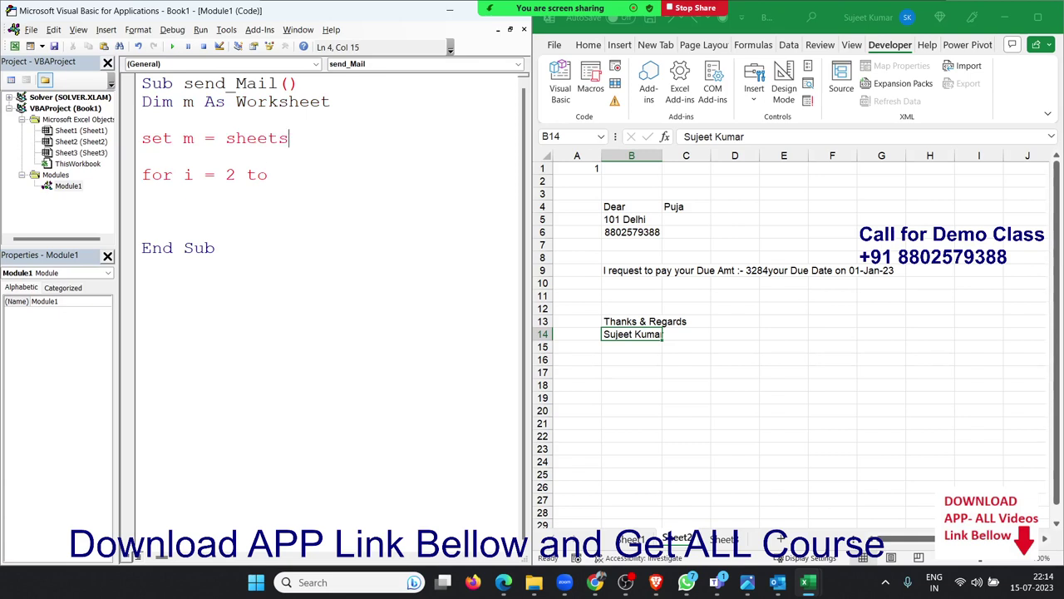
type("(\"Shee")
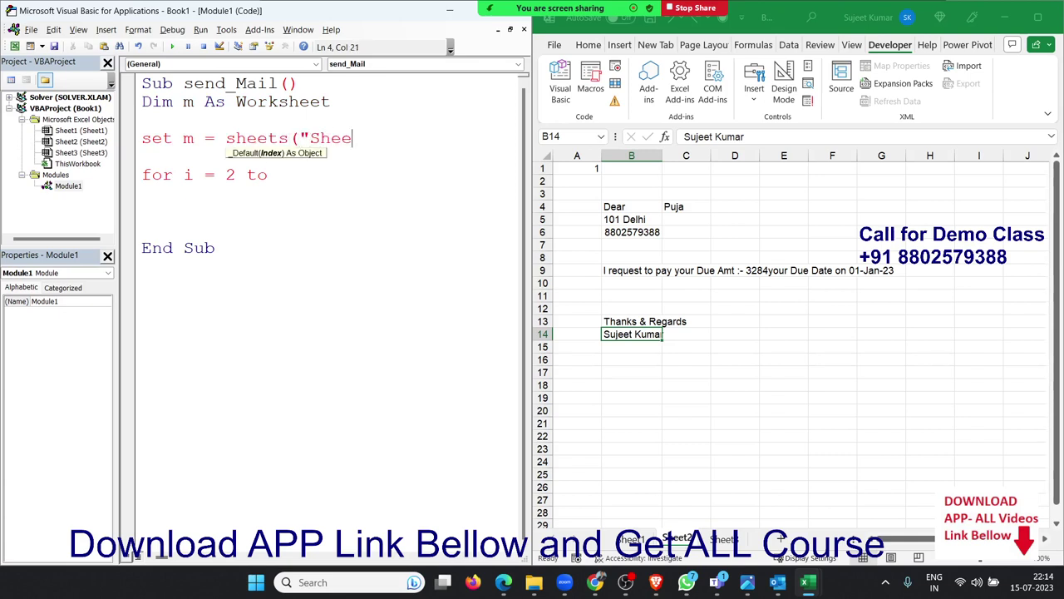
type("t1")
type("\")")
key("Down")
key("Down")
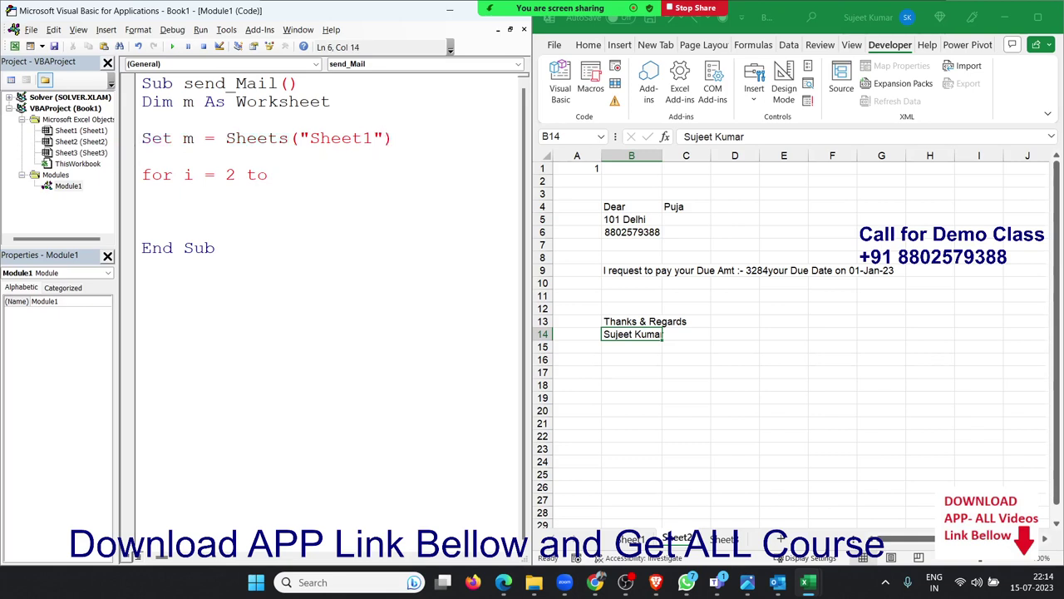
type("m.")
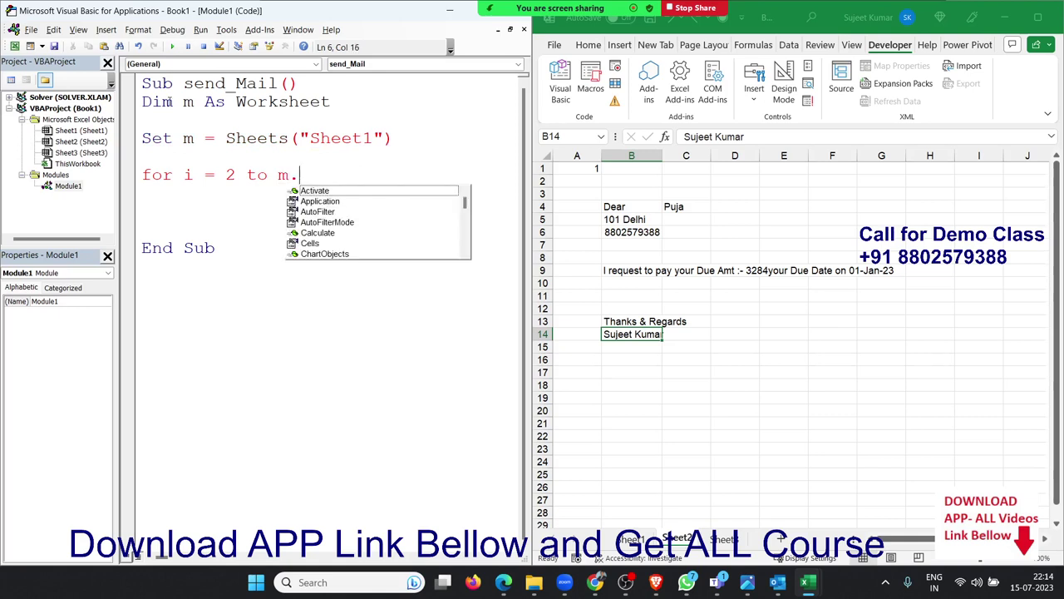
type("ra")
Finish the loop line as For i = 2 To m.Range("A65000").End(xlUp).Row.
key("Tab")
type("(")
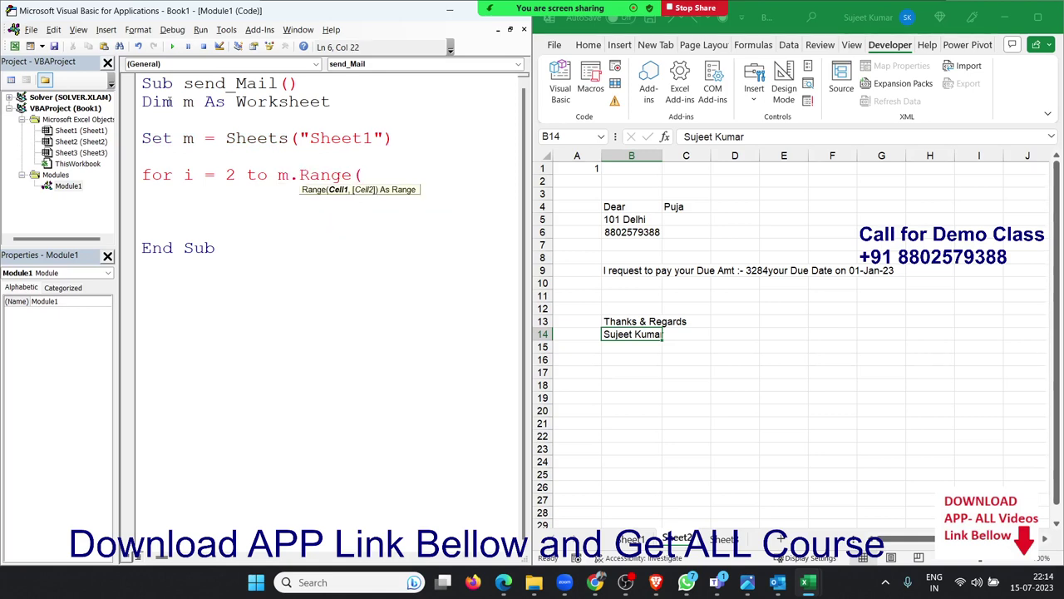
type("A")
key("BackSpace")
type("\"")
type("A65000")
type("\"")
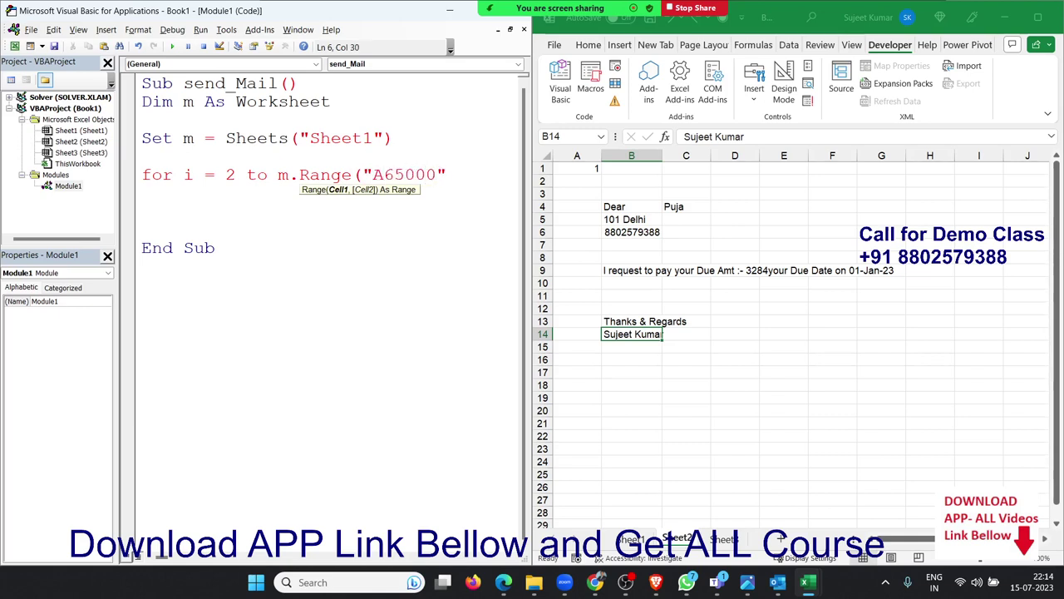
type(").end")
key("Tab")
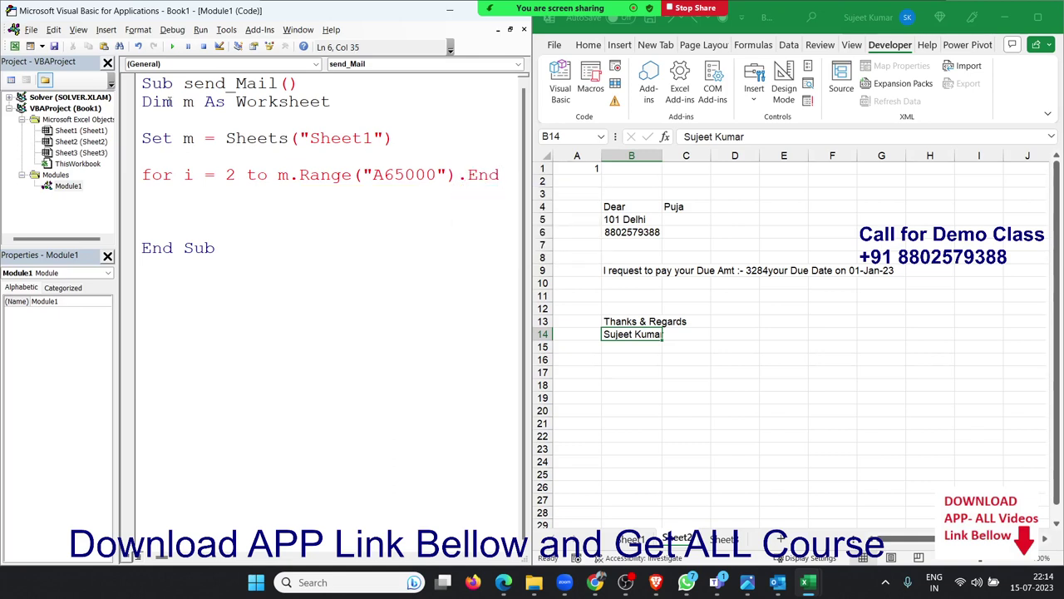
type("(")
key("Down")
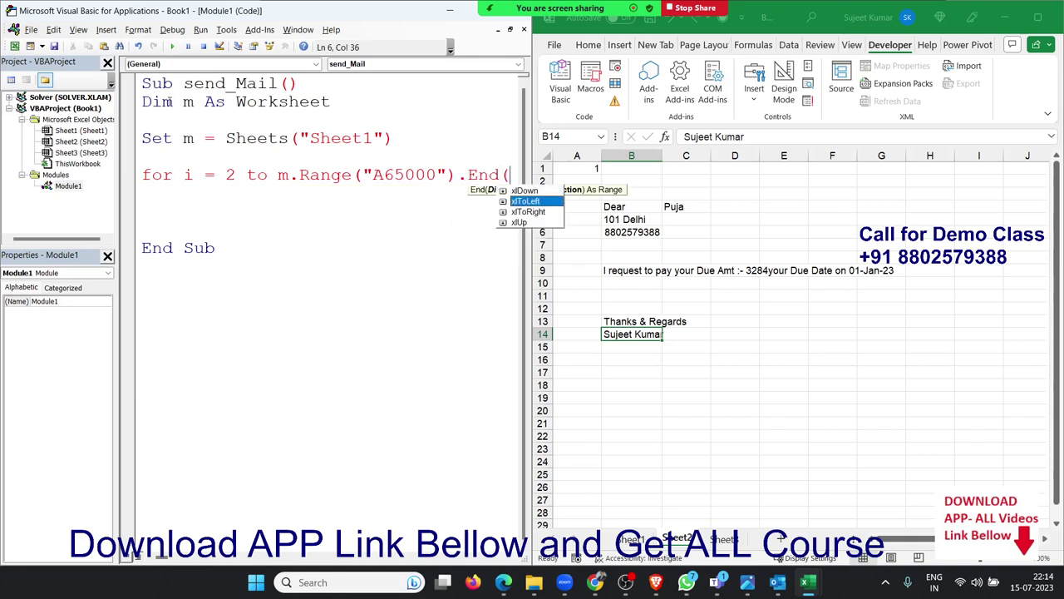
key("Down")
key("Down")
key("Tab")
type(")")
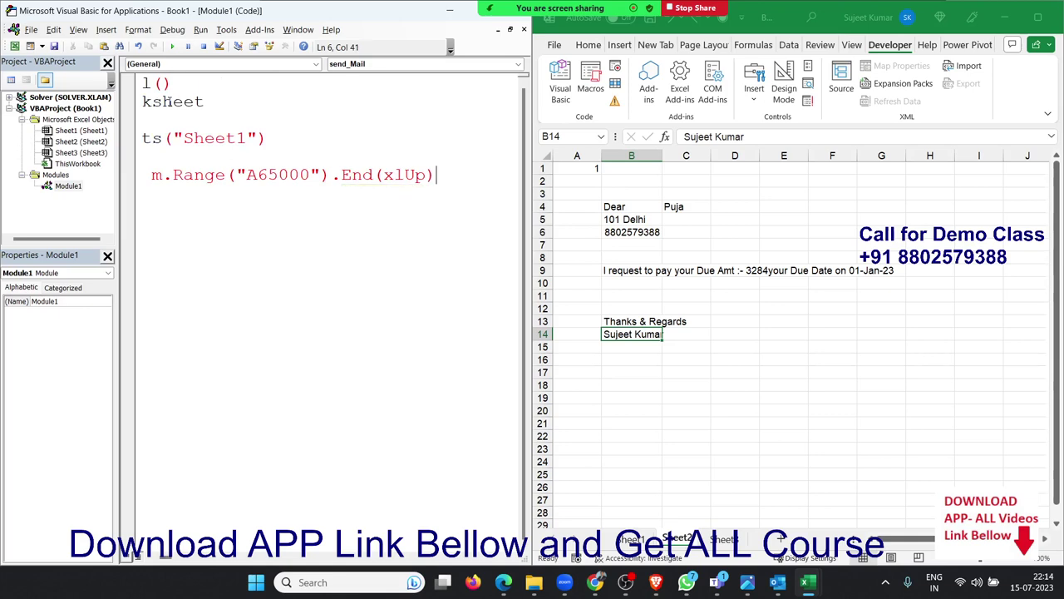
type(".row")
key("Tab")
Close the loop with a Next i line, leaving blank lines for the loop body.
key("Return")
key("Return")
key("Return")
key("Return")
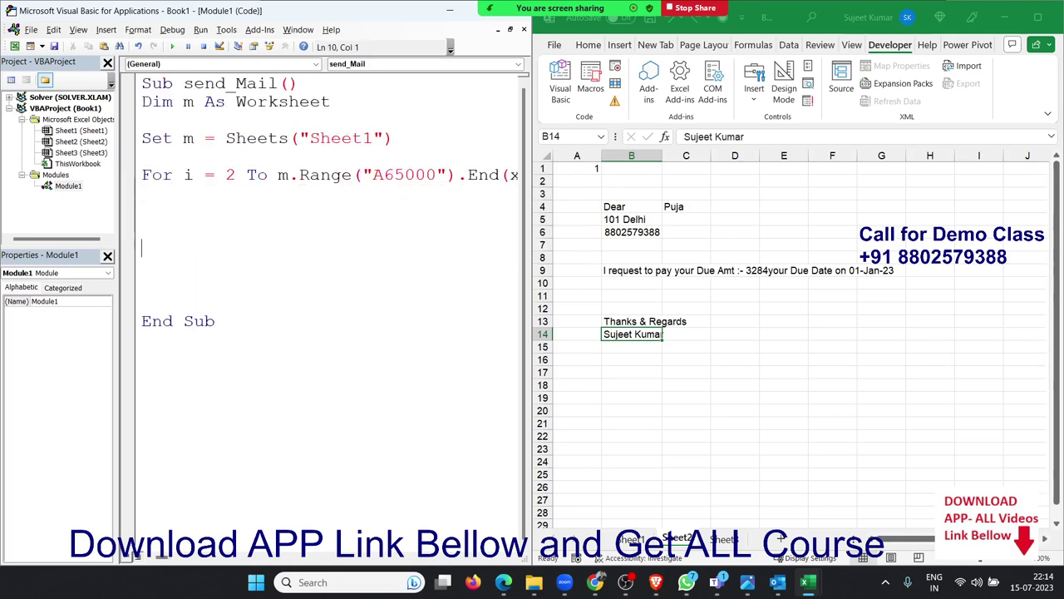
type("next i")
key("Up")
key("Up")
key("Up")
key("Return")
key("Return")
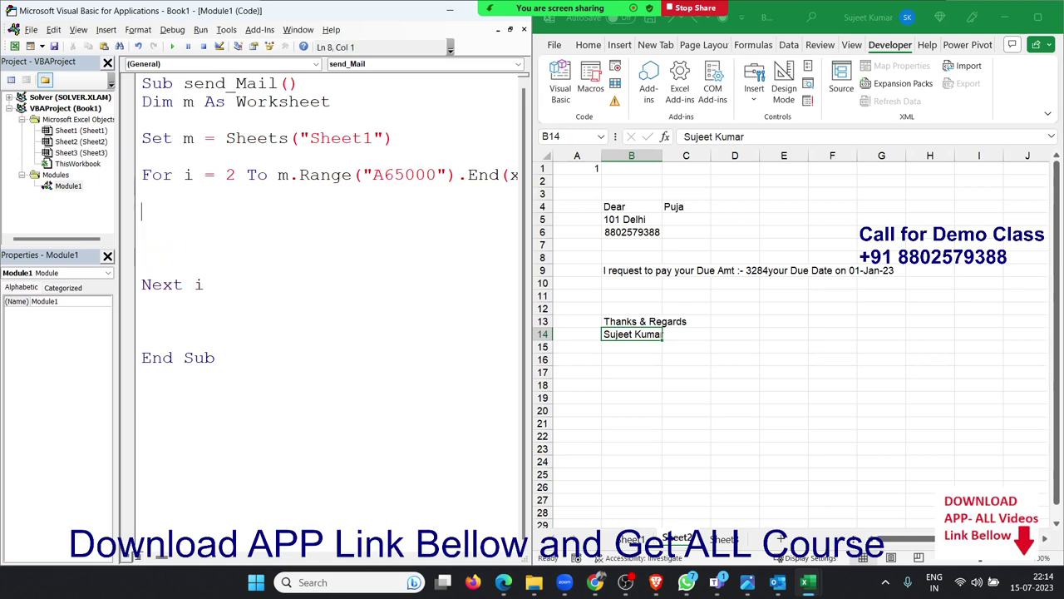
left_click(142, 193)
left_click(142, 211)
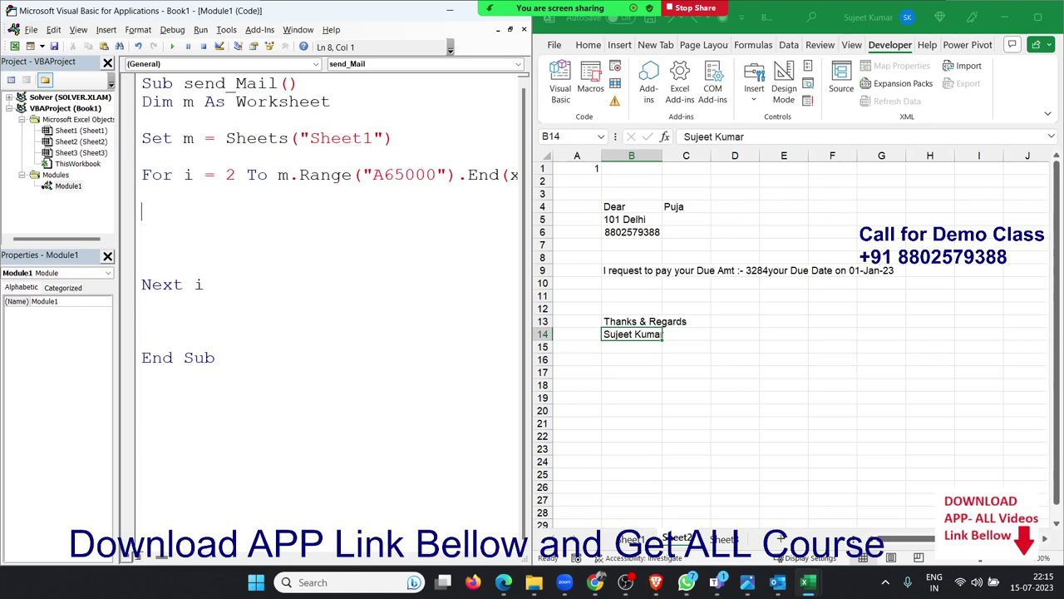
Insert Cells(i - 1, 1).Value = i - 1 above Next i, then check the serial number in cell A1.
key("Return")
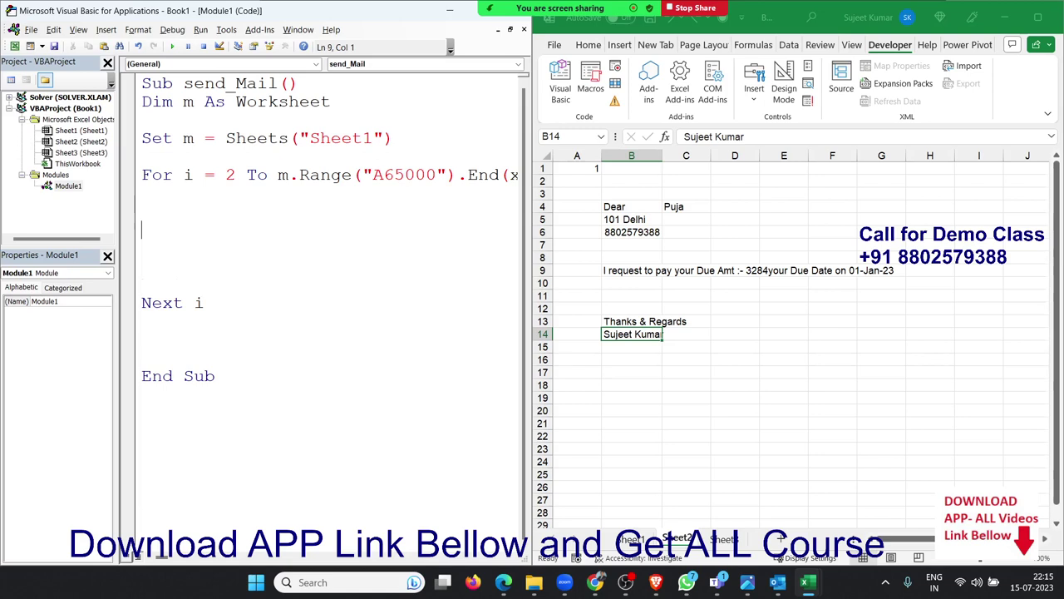
key("Up")
type("cells")
type("(")
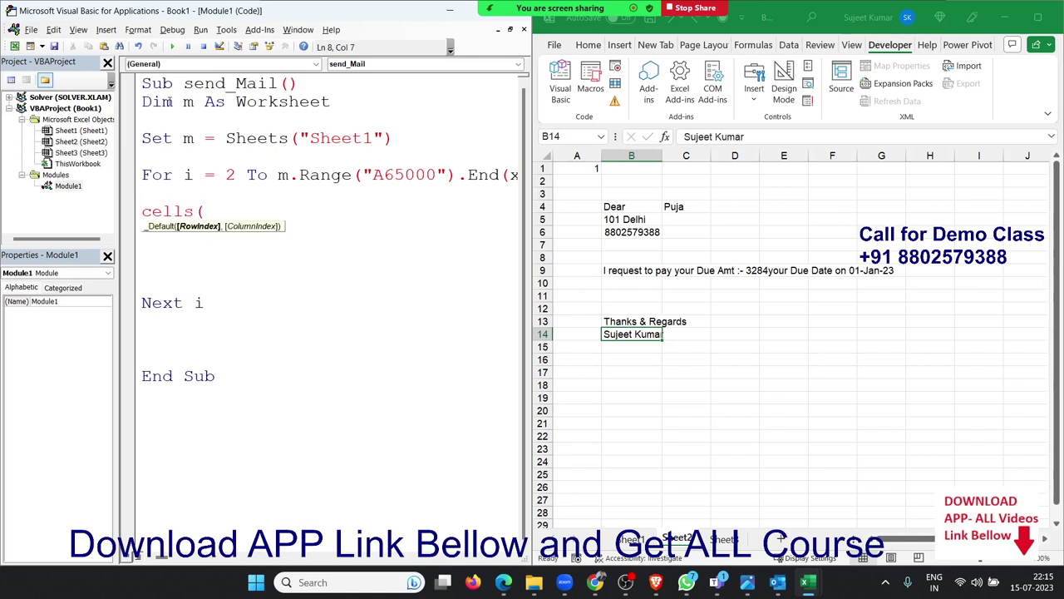
type("i")
type("-")
type("1,")
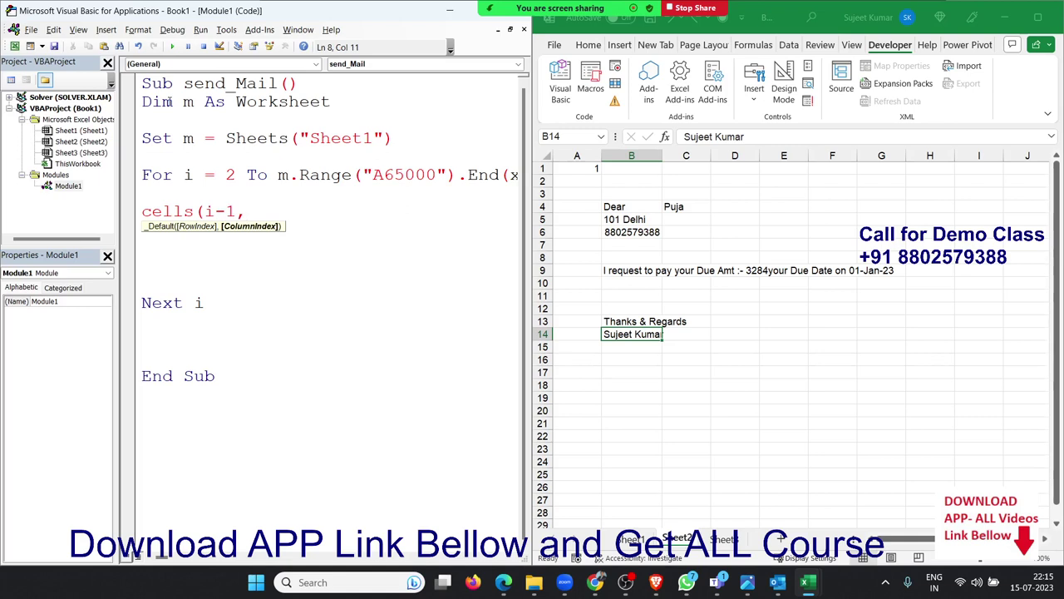
type("1")
type(").val")
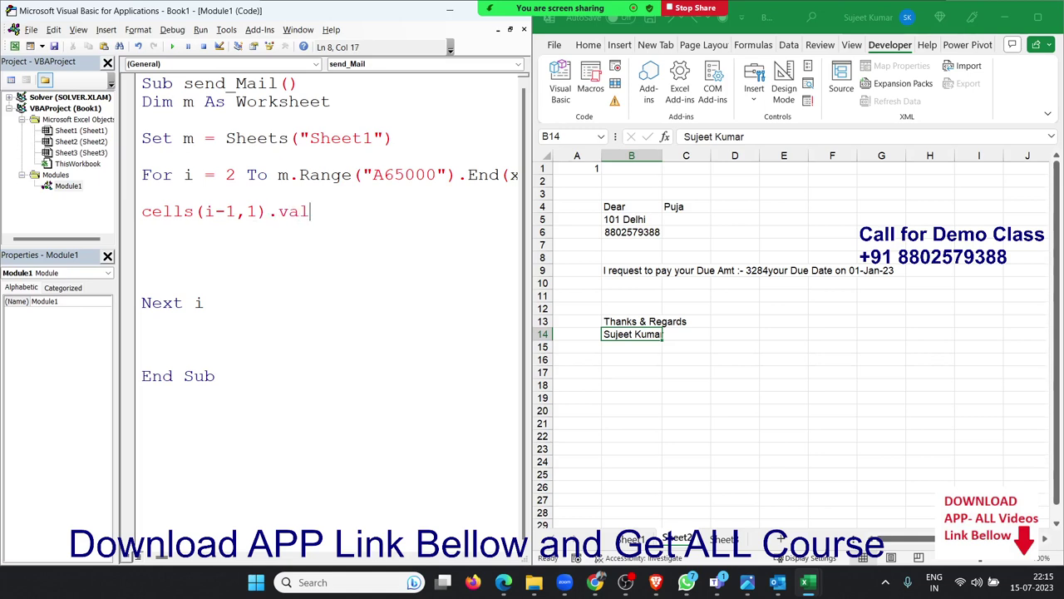
type("ue = ")
type("i-")
type("1")
key("Return")
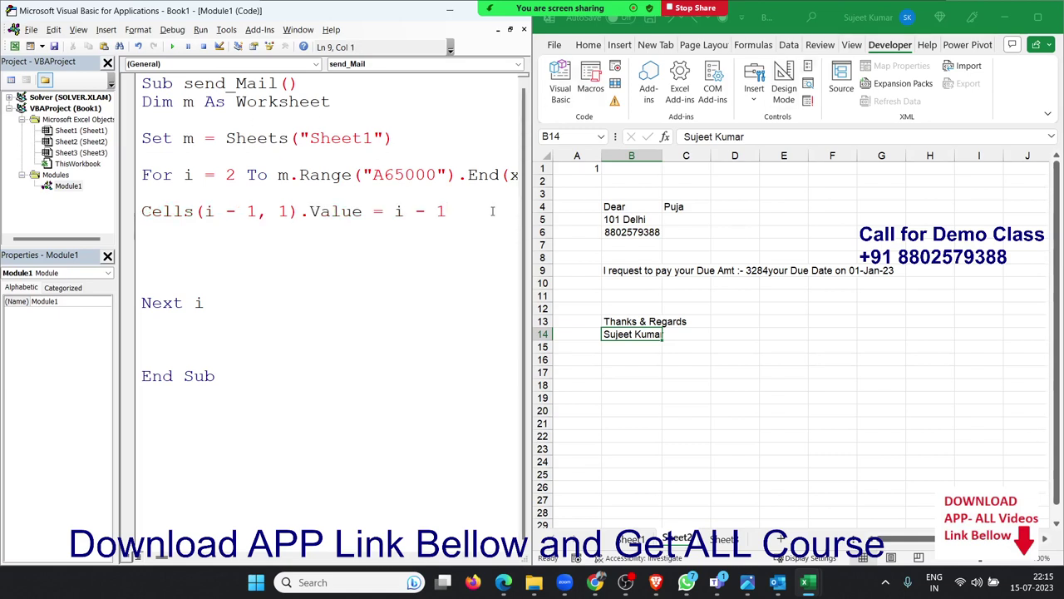
left_click(594, 172)
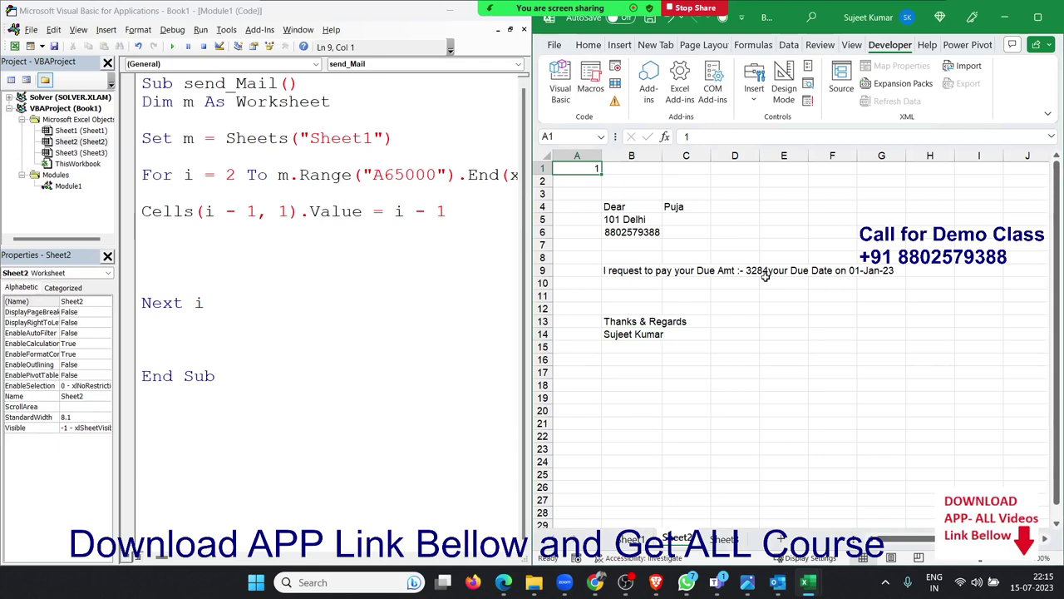
left_click(328, 291)
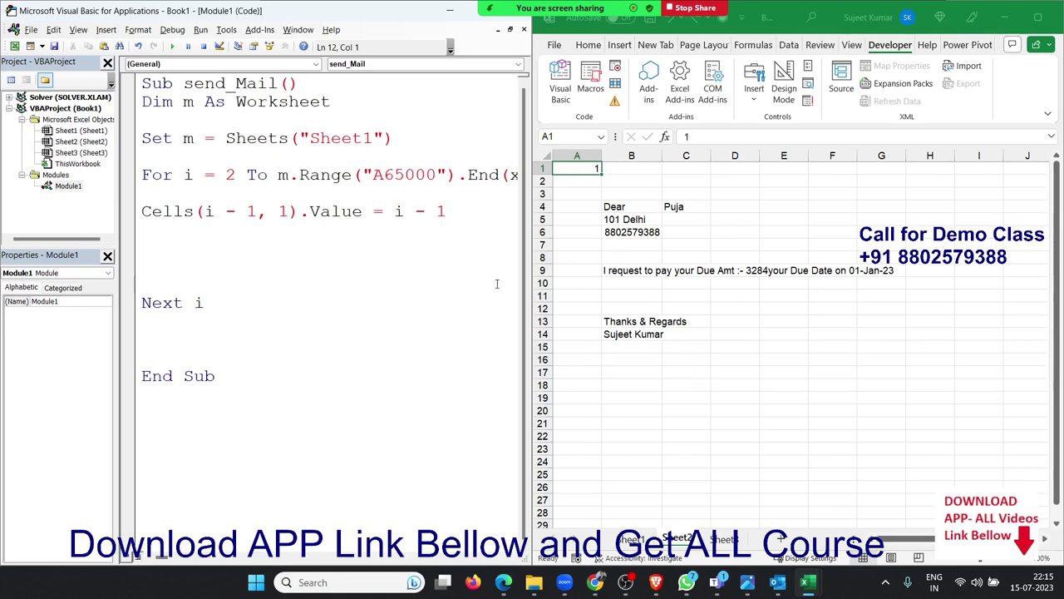
left_click(598, 171)
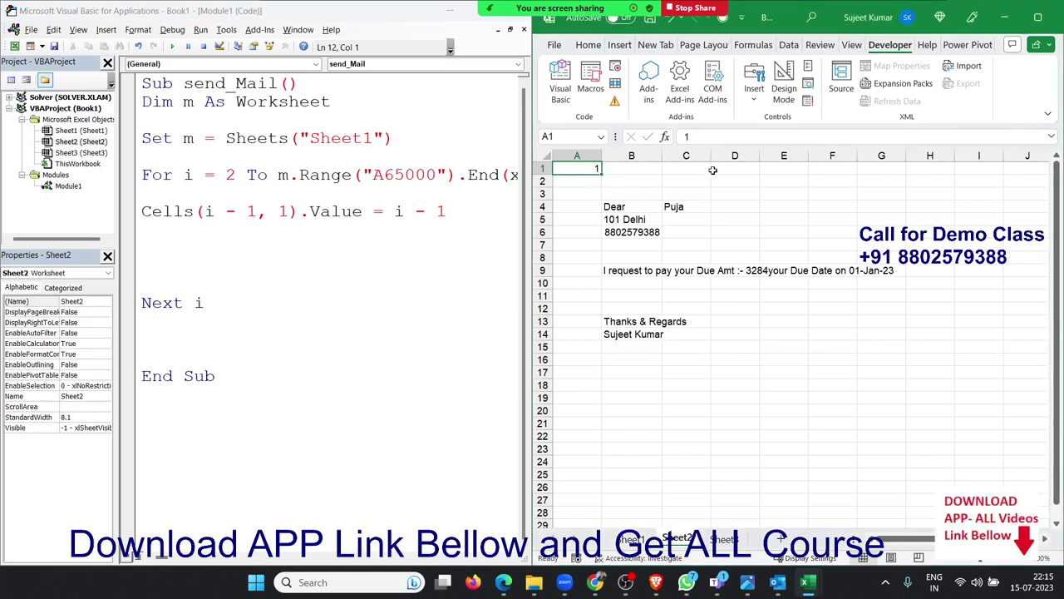
type("2")
key("Return")
key("Up")
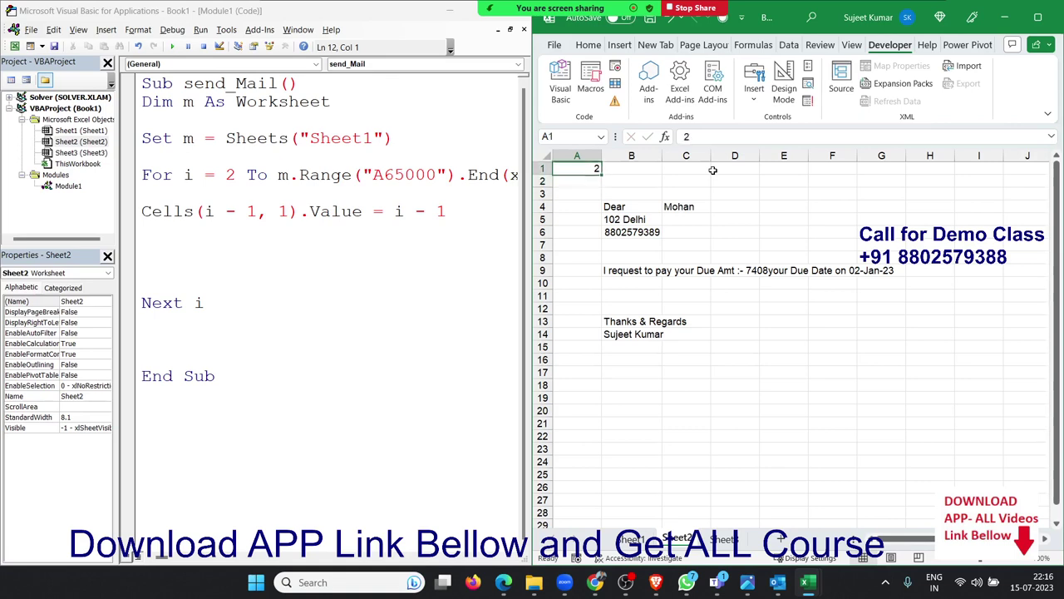
type("1")
key("Return")
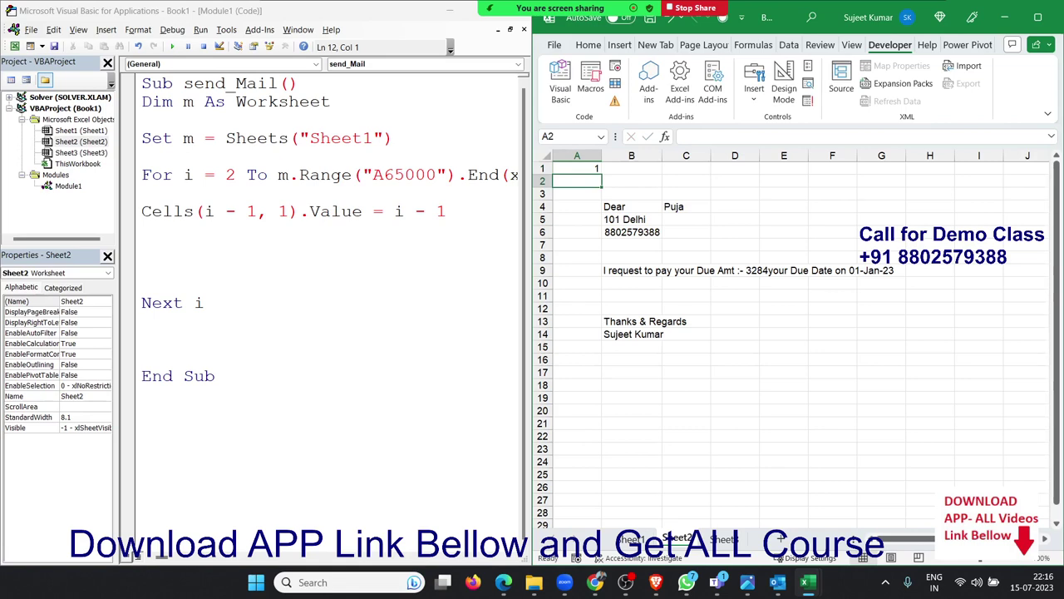
scroll(790, 333, "down", 2)
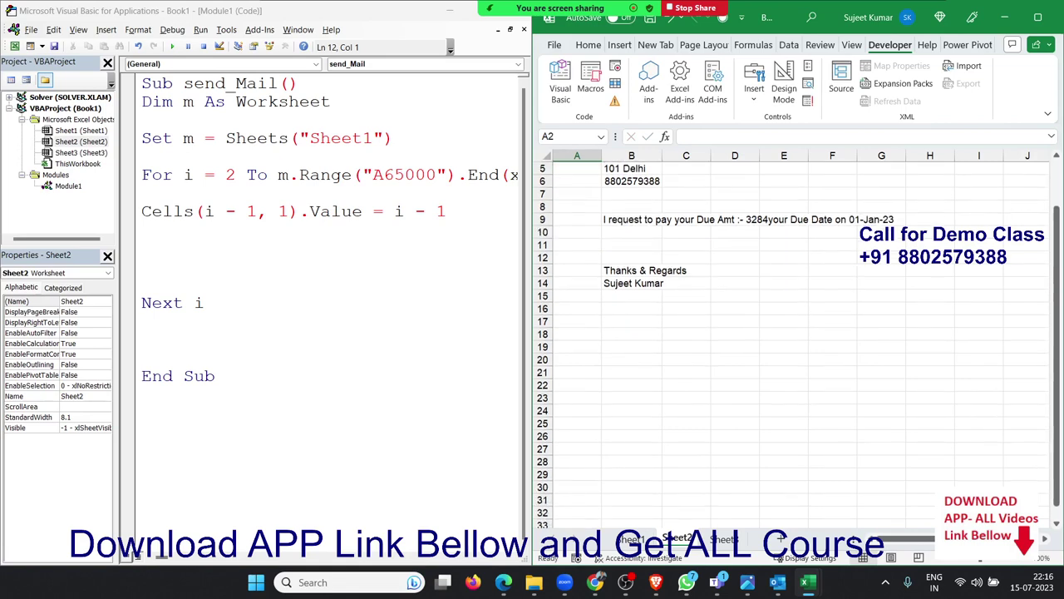
key("alt+F11")
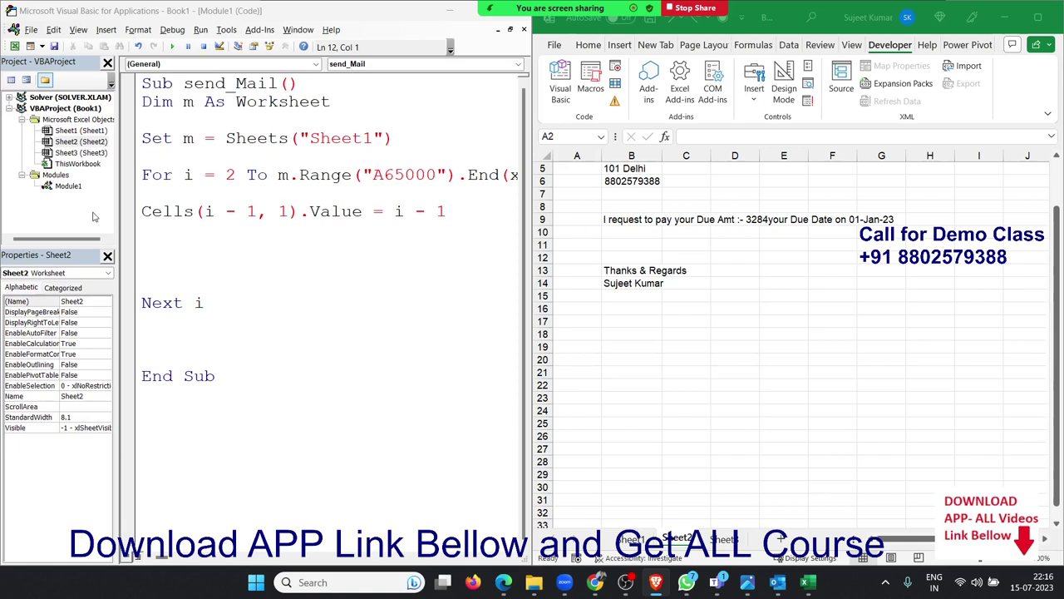
Declare Dim r As Range on a new line below Dim m As Worksheet.
left_click(220, 231)
type("a")
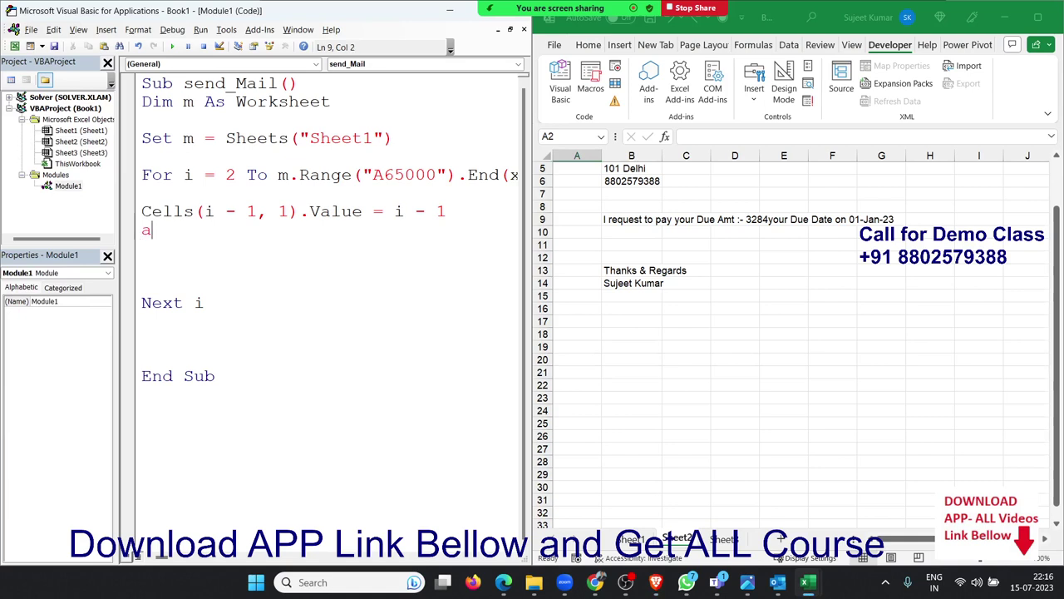
type("ppl")
key("BackSpace")
key("BackSpace")
key("BackSpace")
key("BackSpace")
key("Up")
key("Up")
key("Up")
key("Up")
key("Up")
key("Up")
key("Return")
key("Up")
type("d")
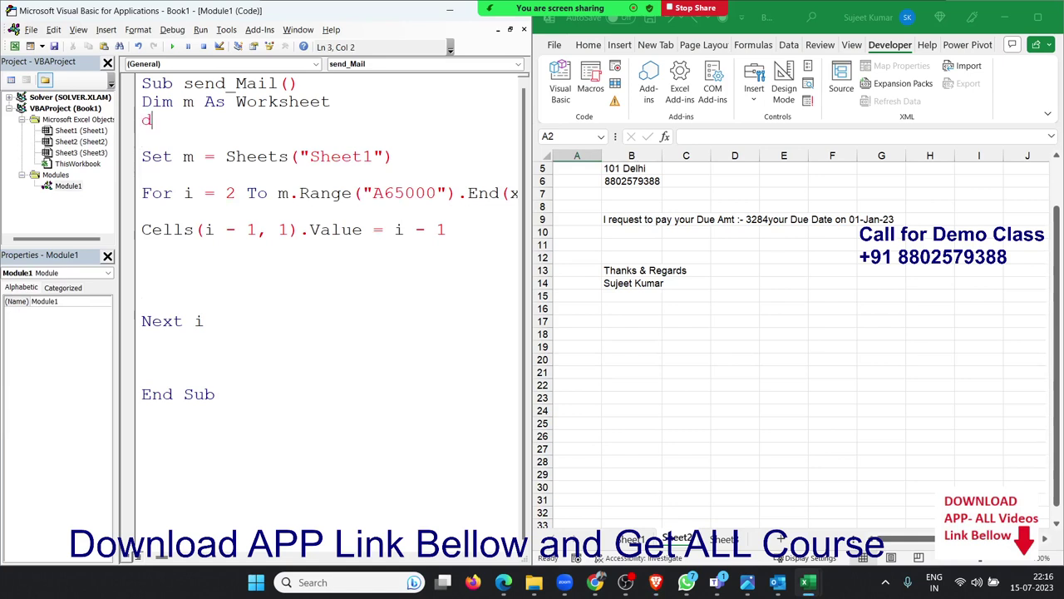
type("im r as ra")
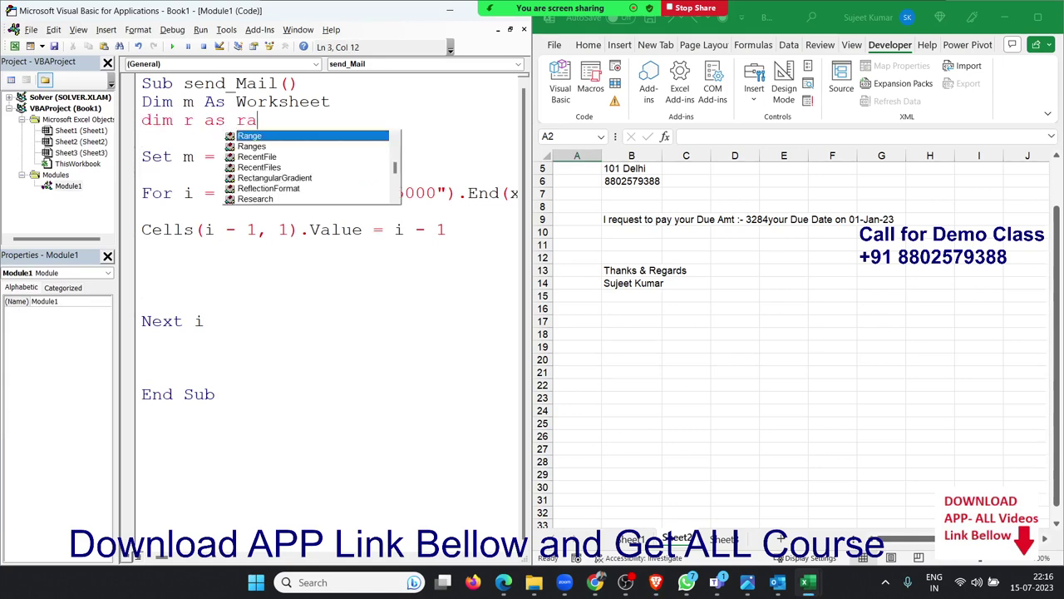
key("Tab")
Add Set r = Range("A2:J20") on the line below the declaration.
key("Return")
key("Return")
type("se")
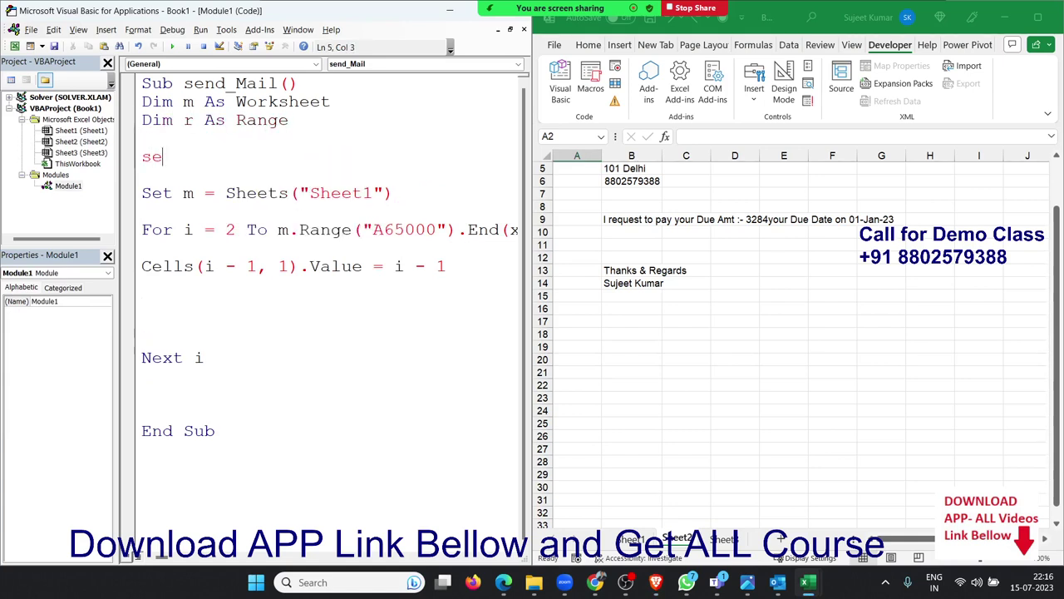
type("t r")
type("= range")
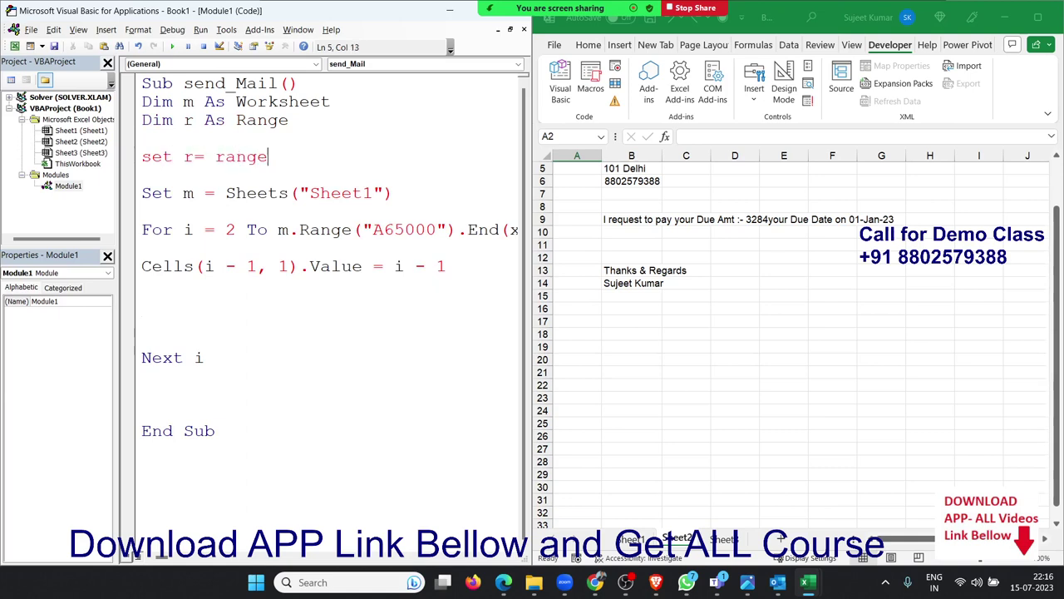
type("(")
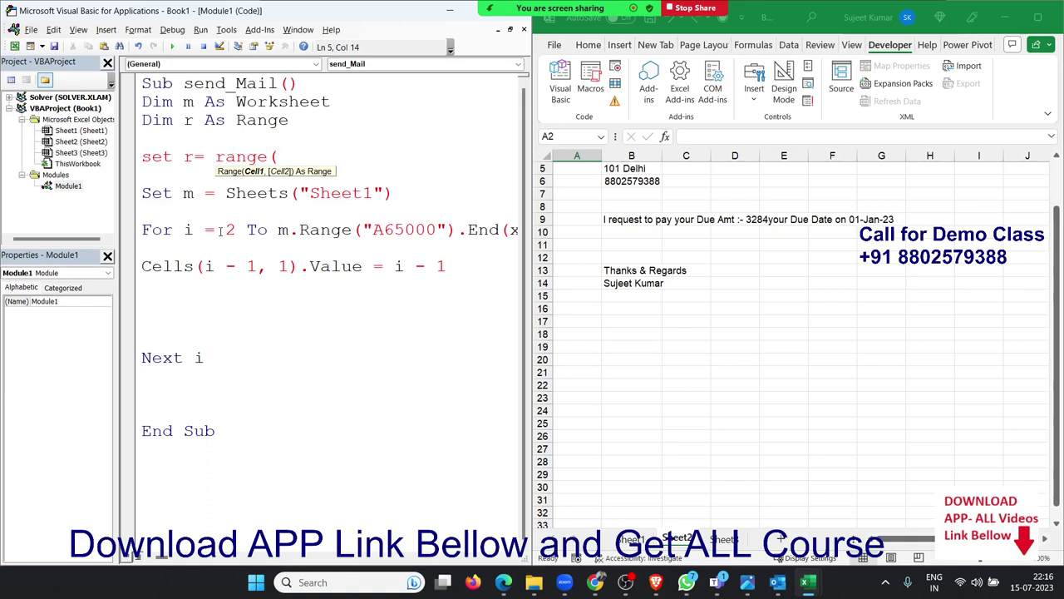
type("\"A2")
type(":")
type("J")
type("20")
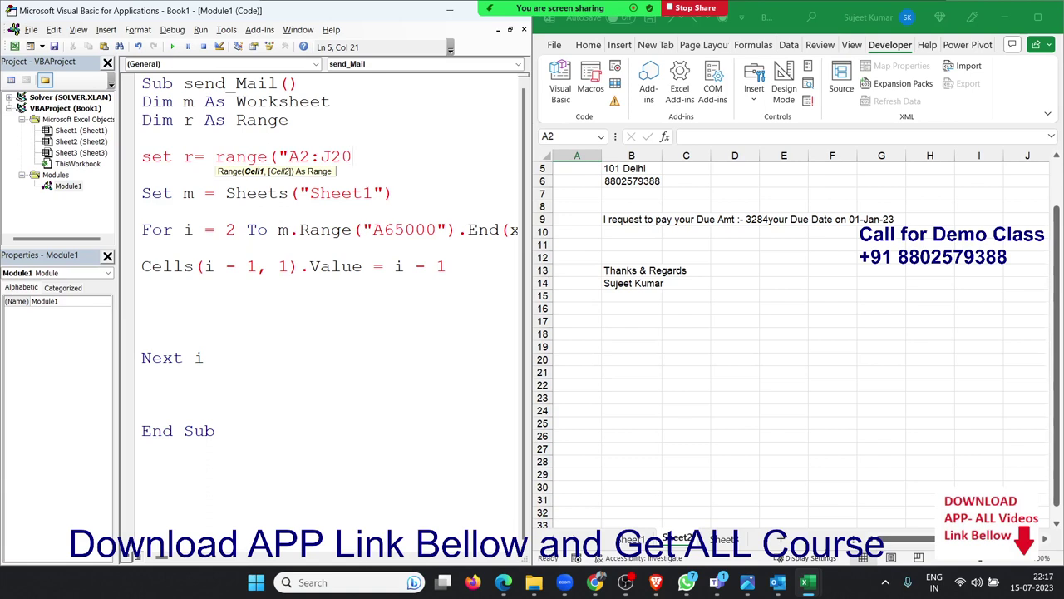
type("\"")
type(")")
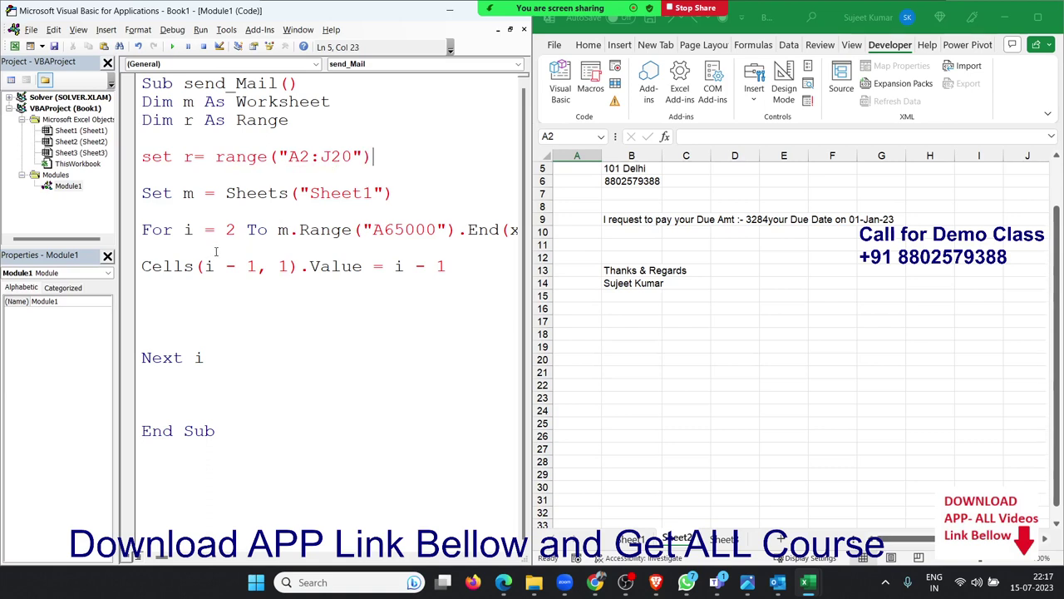
left_click(336, 304)
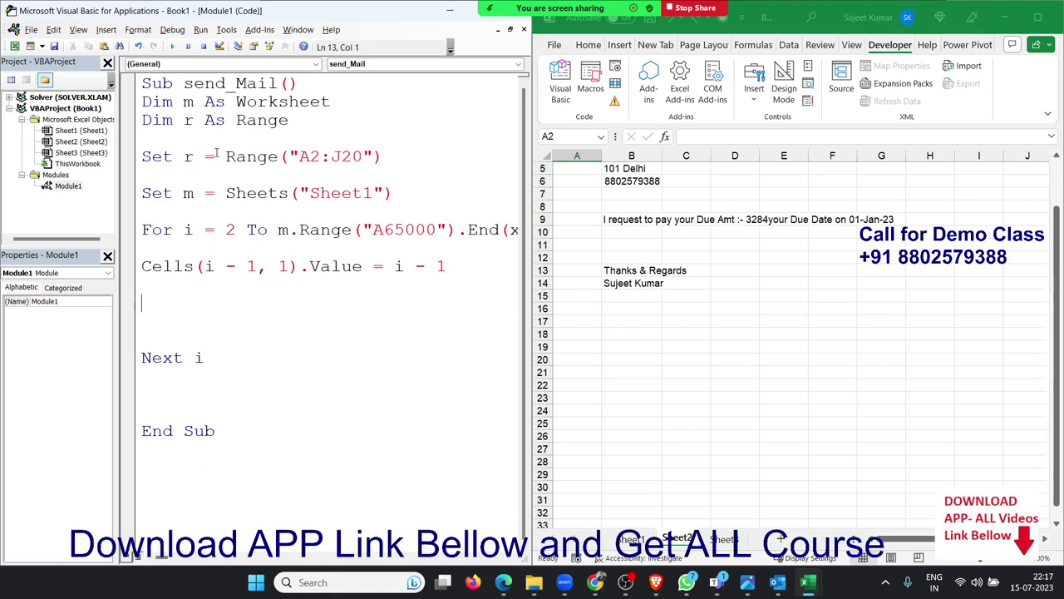
Open a blank line in the loop and try an Application.EnvelopeVisible reference, then erase it.
left_click(219, 156)
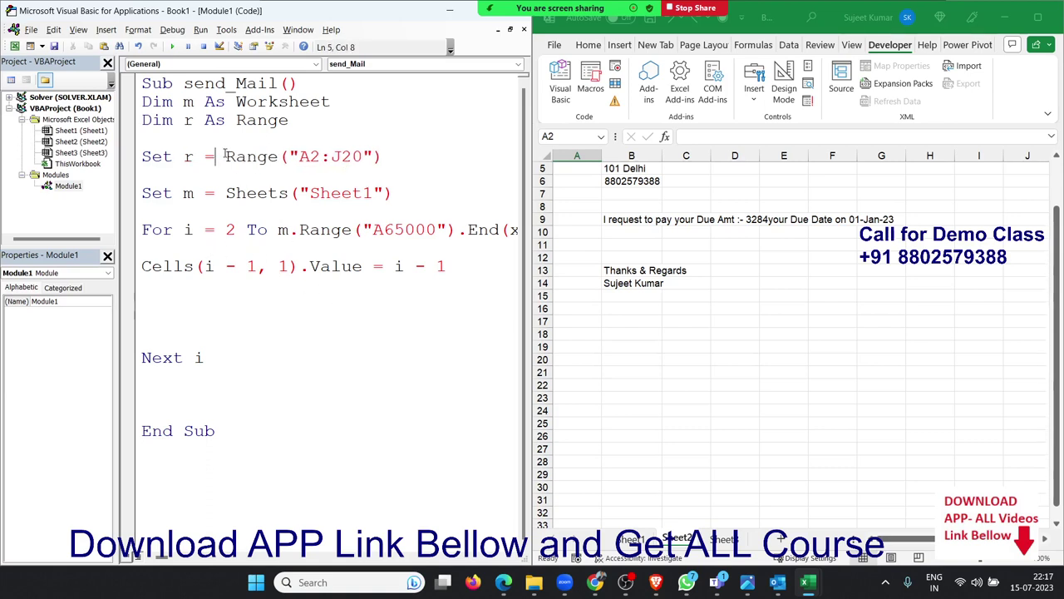
left_click(203, 279)
key("Return")
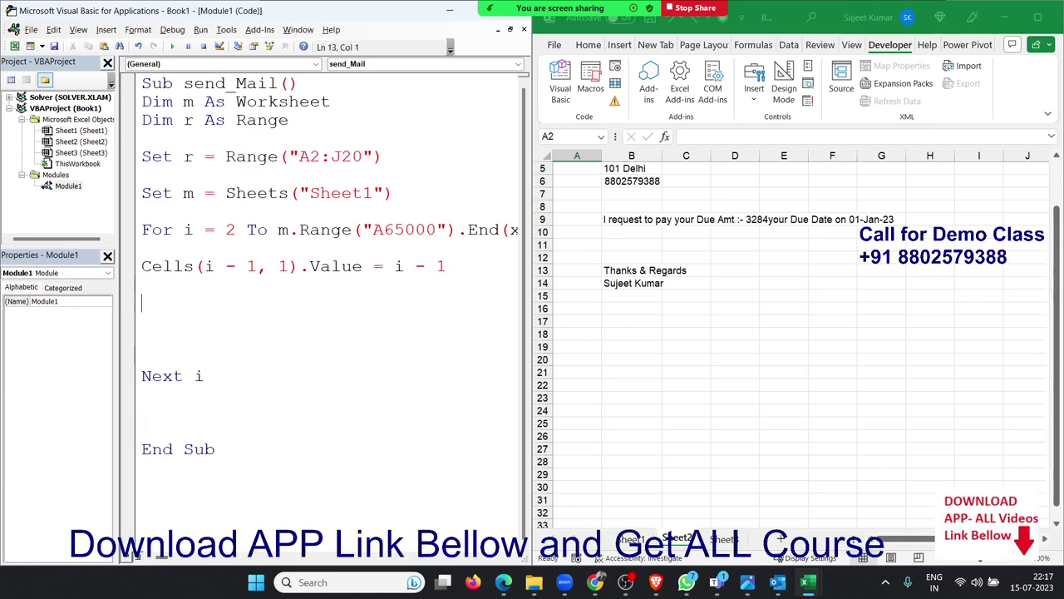
type("appl")
key("BackSpace")
type("lica")
type("tion.")
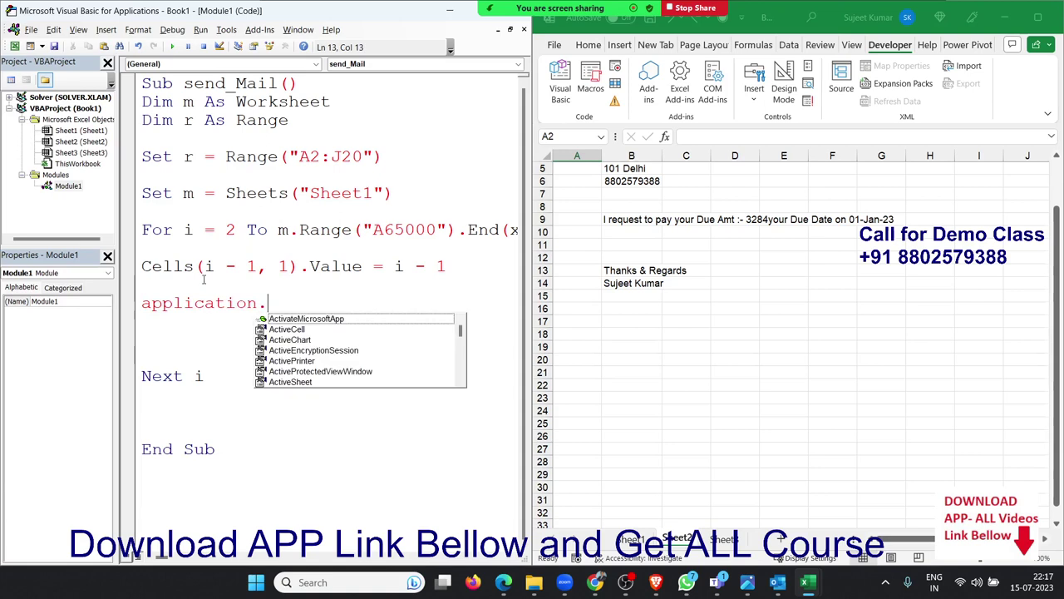
type("en")
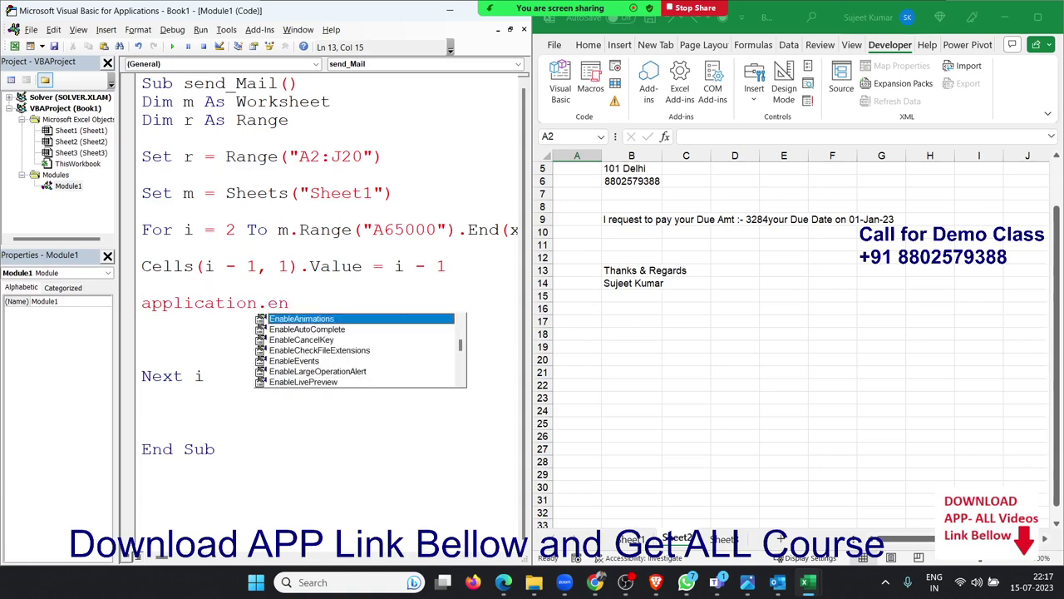
key("Down")
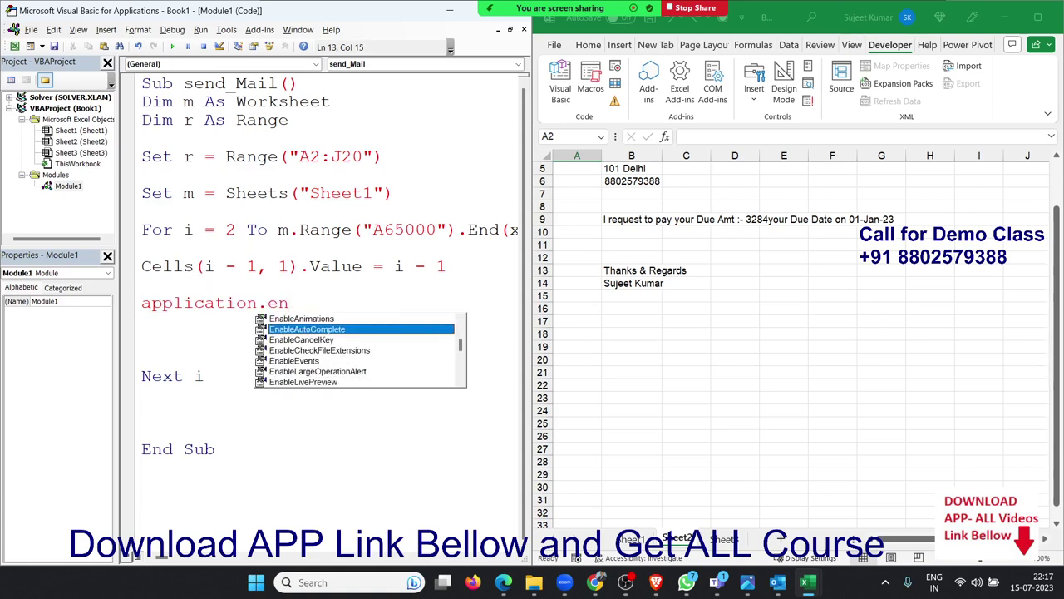
key("BackSpace")
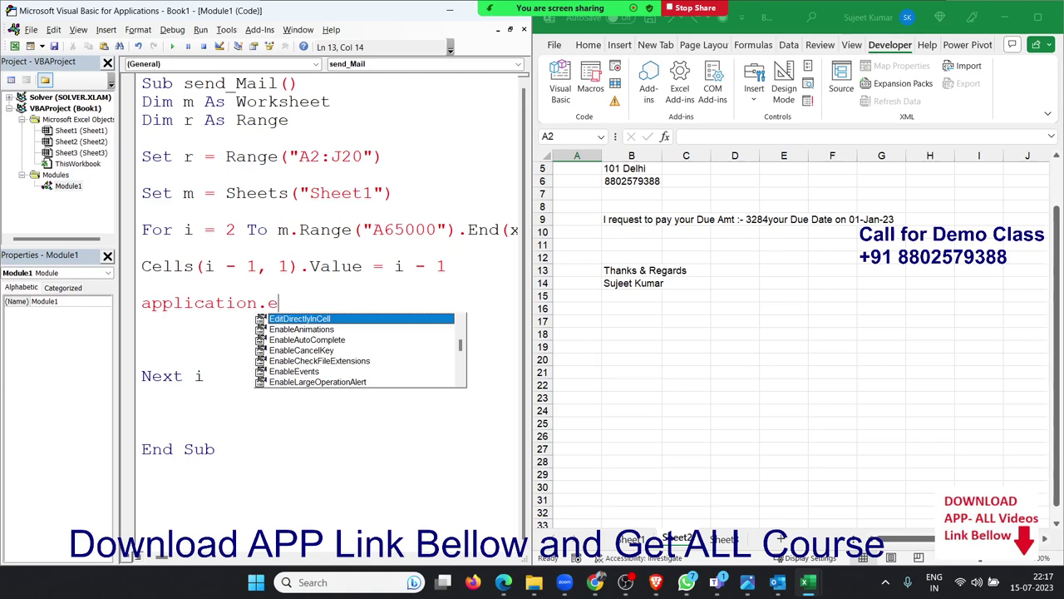
type("nv")
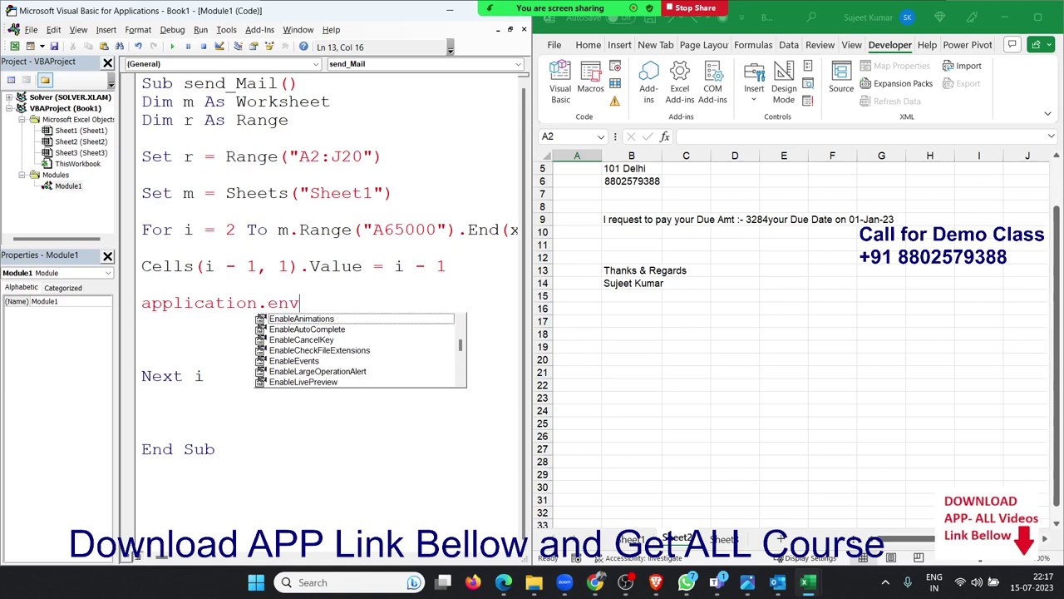
type("el")
key("BackSpace")
key("BackSpace")
key("BackSpace")
key("BackSpace")
key("BackSpace")
key("BackSpace")
key("BackSpace")
key("BackSpace")
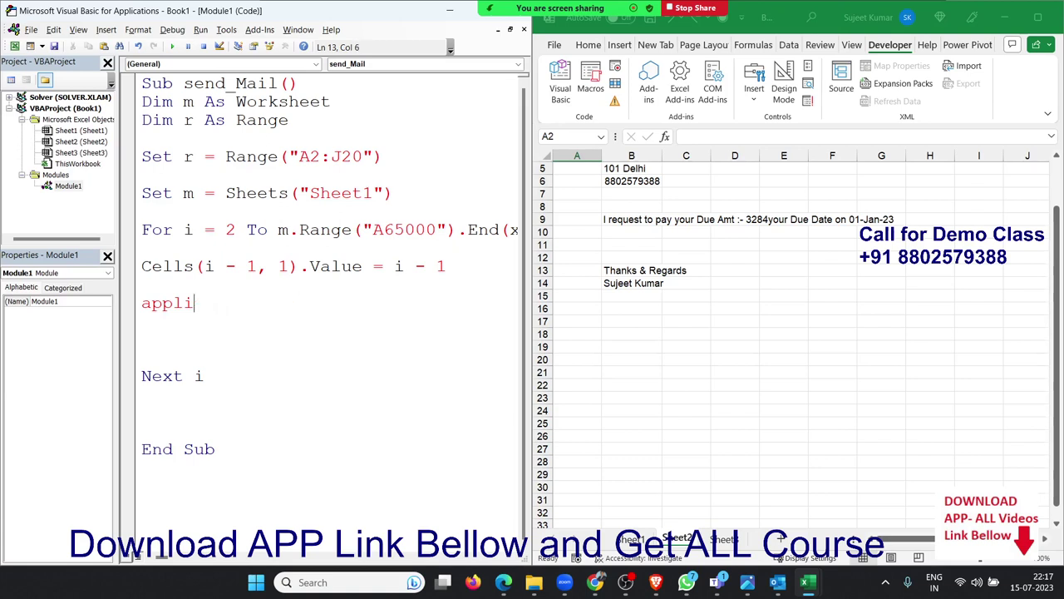
key("BackSpace")
key("BackSpace")
key("BackSpace")
key("BackSpace")
key("BackSpace")
Enter ActiveWorkbook.EnvelopeVisible = True and add blank lines above Next i.
type("act")
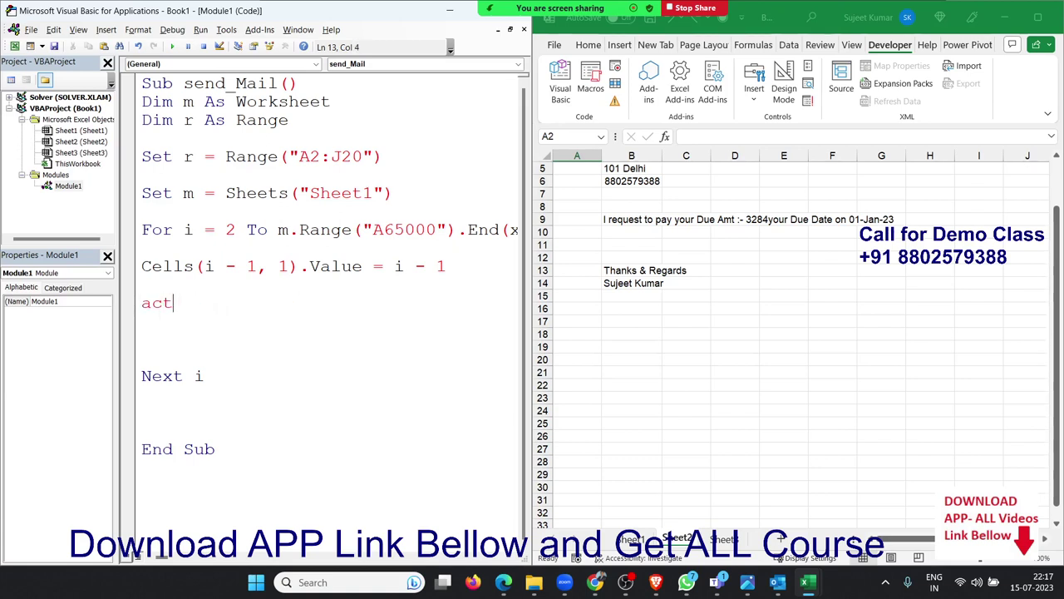
type("ive")
type("workbook")
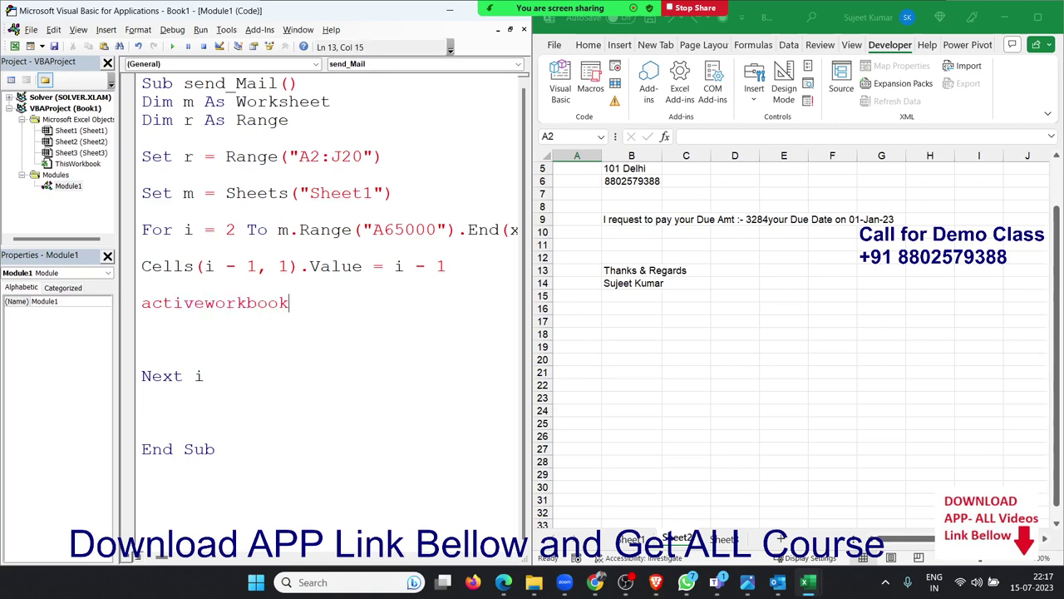
type(".e")
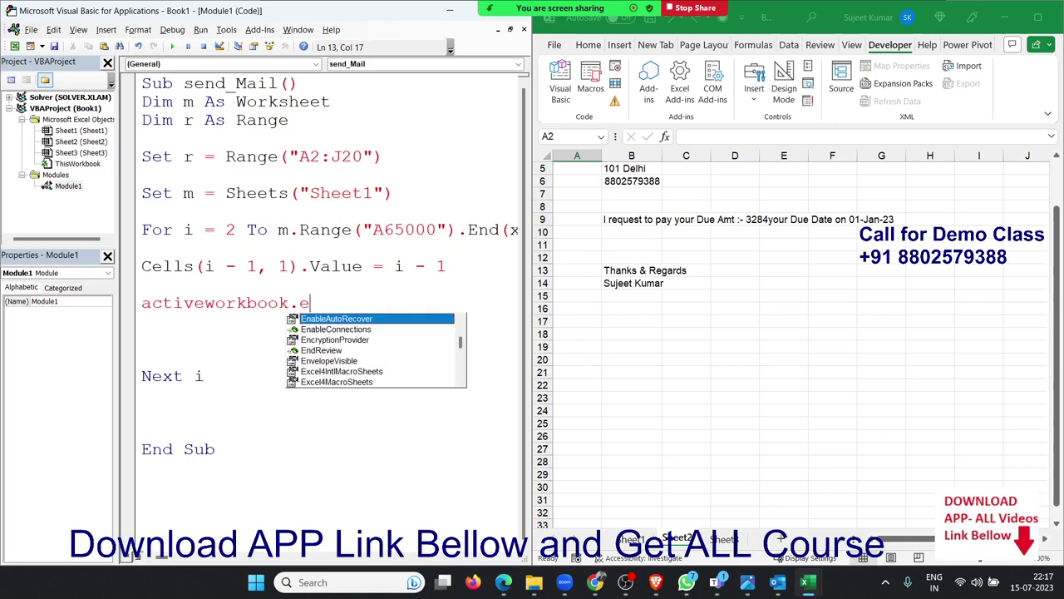
type("n")
key("Down")
key("Down")
key("Down")
key("Down")
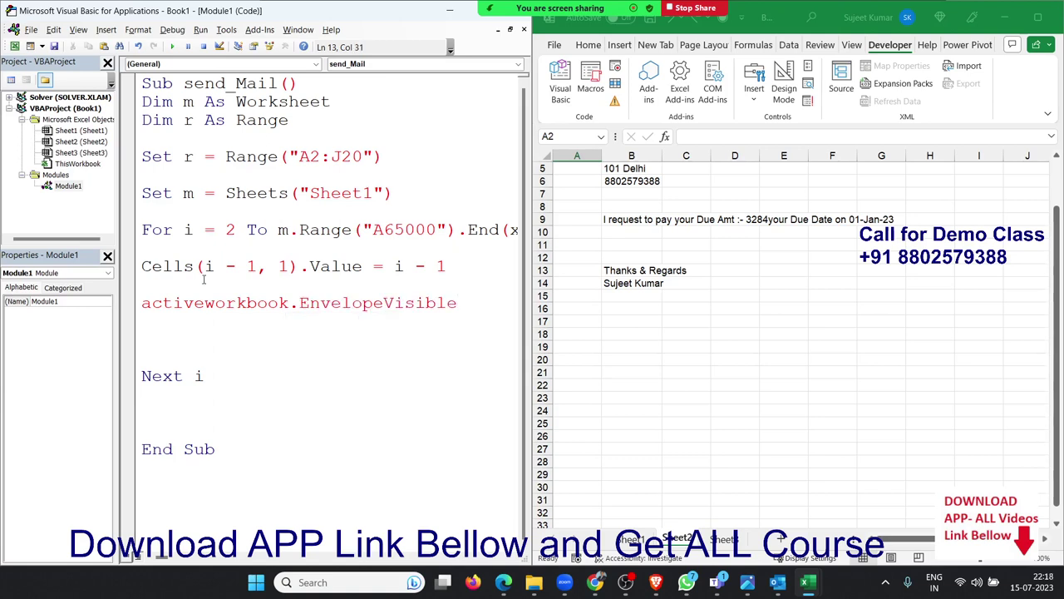
type("=tru")
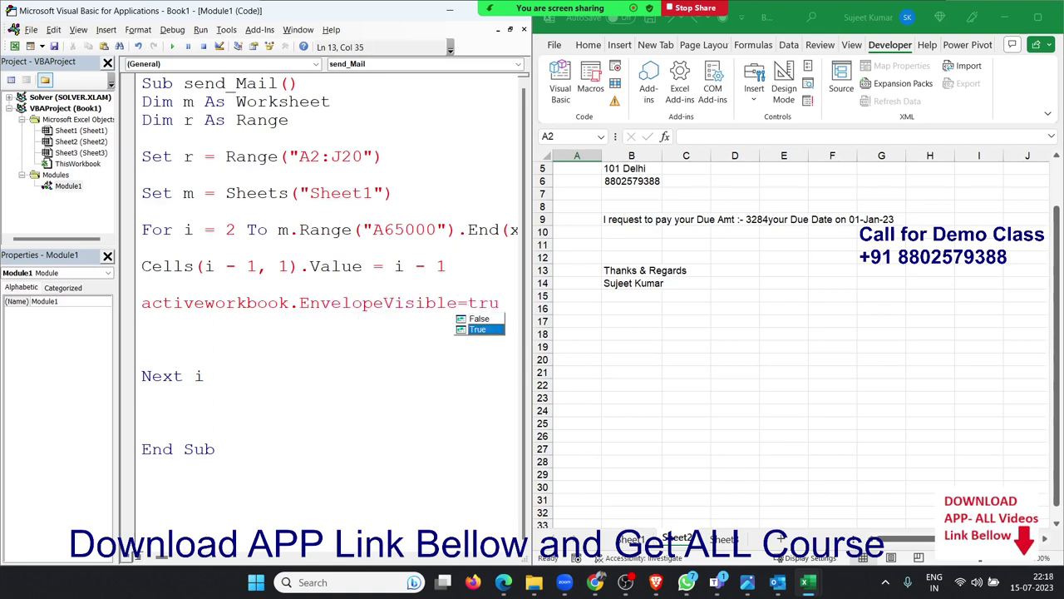
key("Tab")
key("Down")
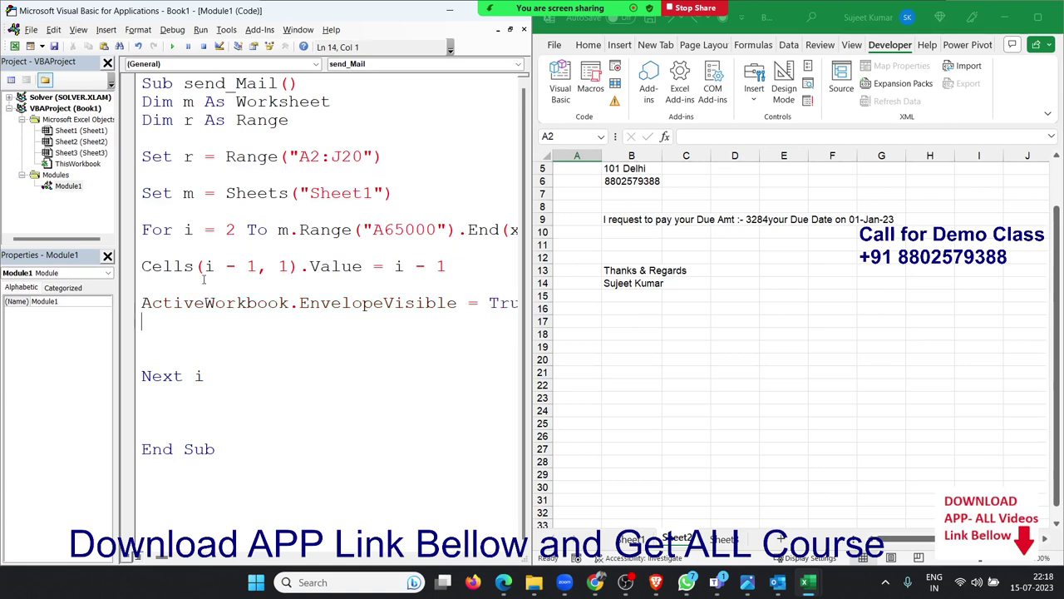
key("Return")
key("Return")
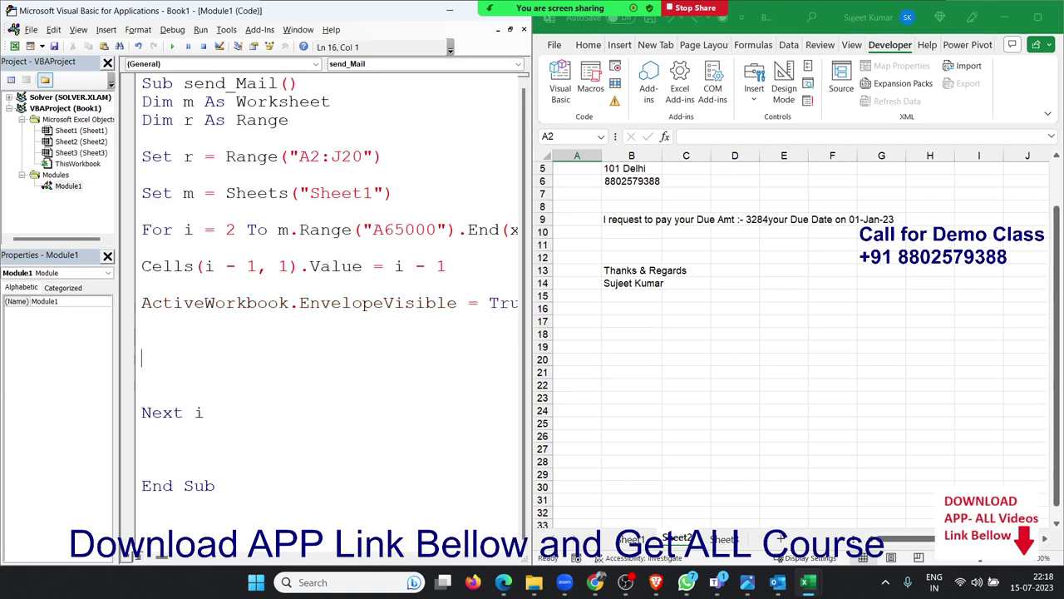
Open a With r.Parent.MailEnvelope.Item block with blank lines inside it.
type("w")
type("ith ")
type("r")
type(".p")
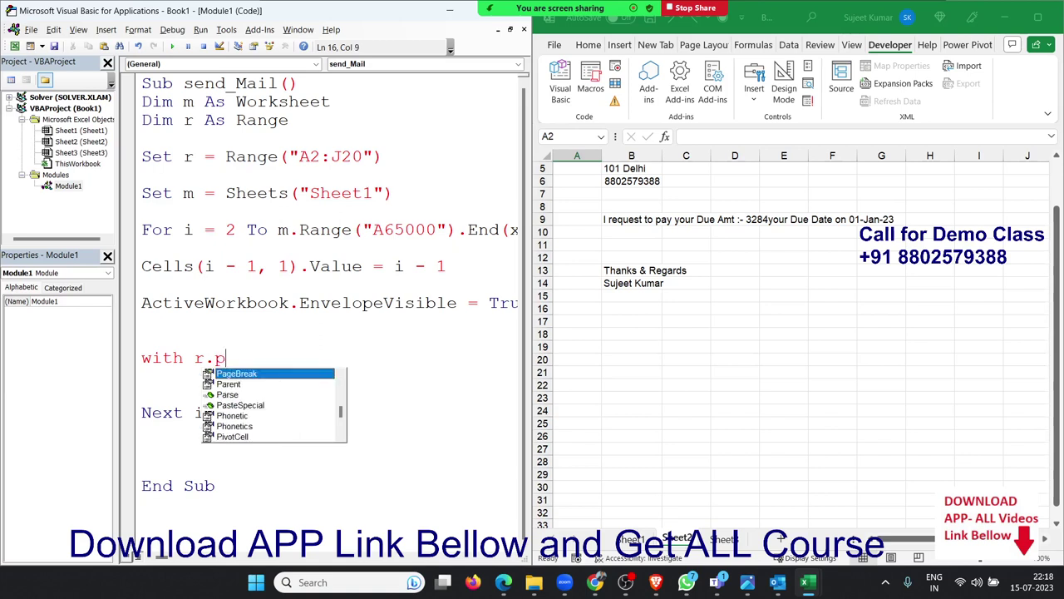
key("Down")
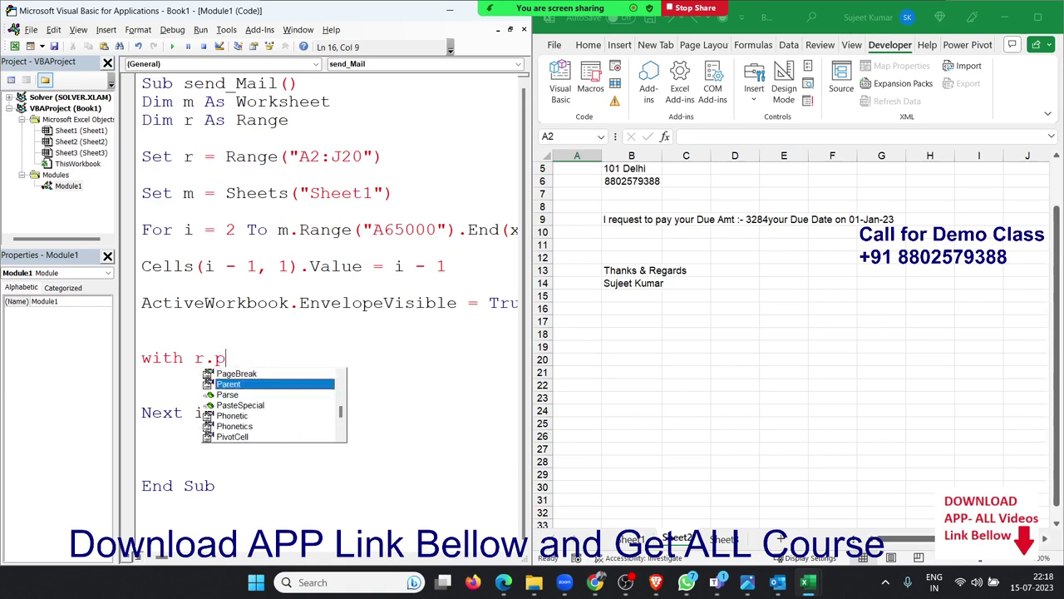
key("Tab")
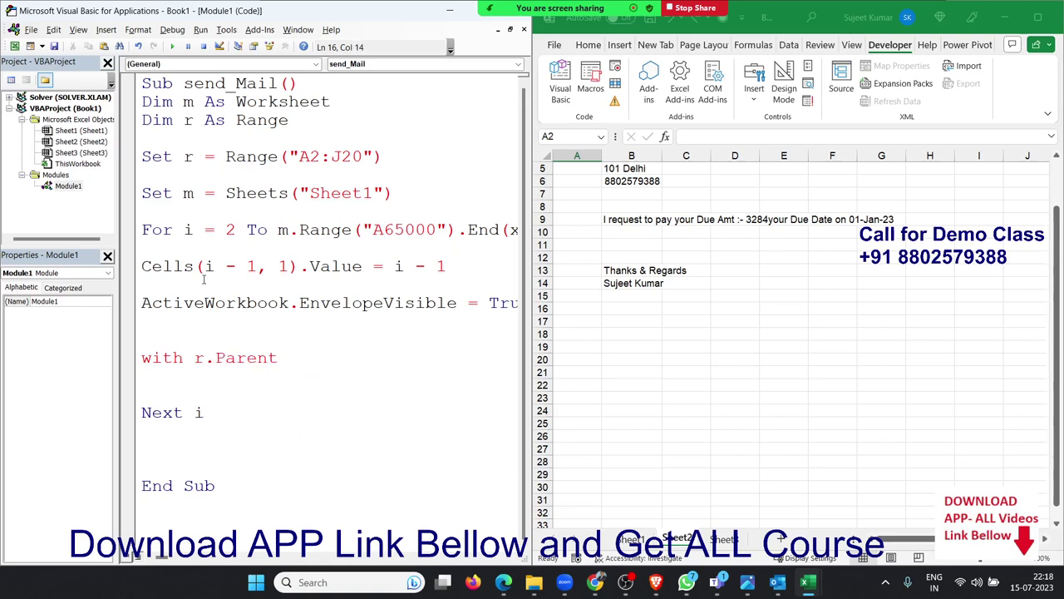
type(".ma")
type("il")
type("en")
type("vel")
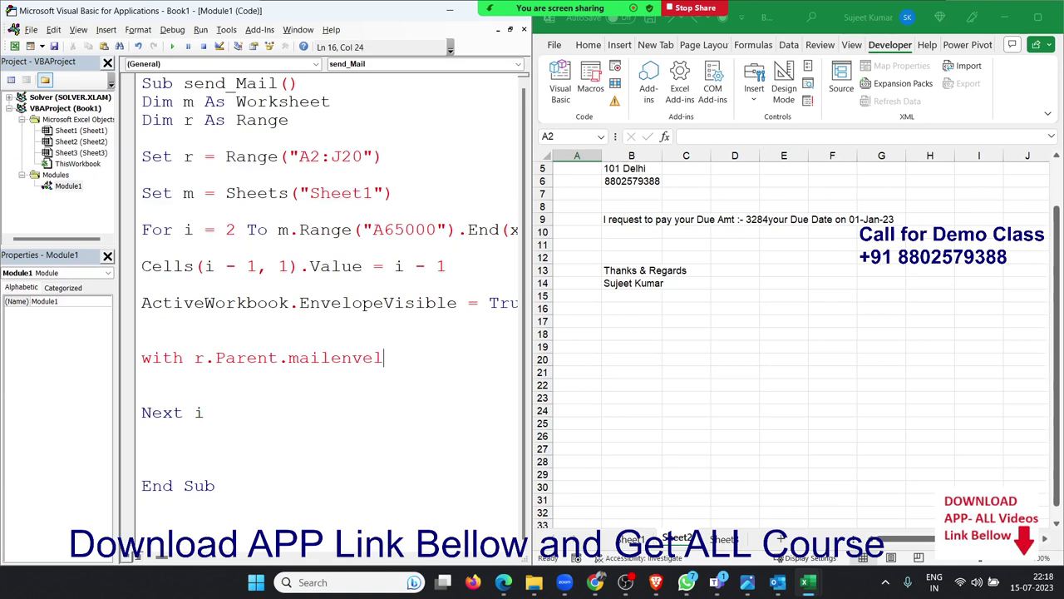
type("ope")
type(".ite")
type("m")
key("Return")
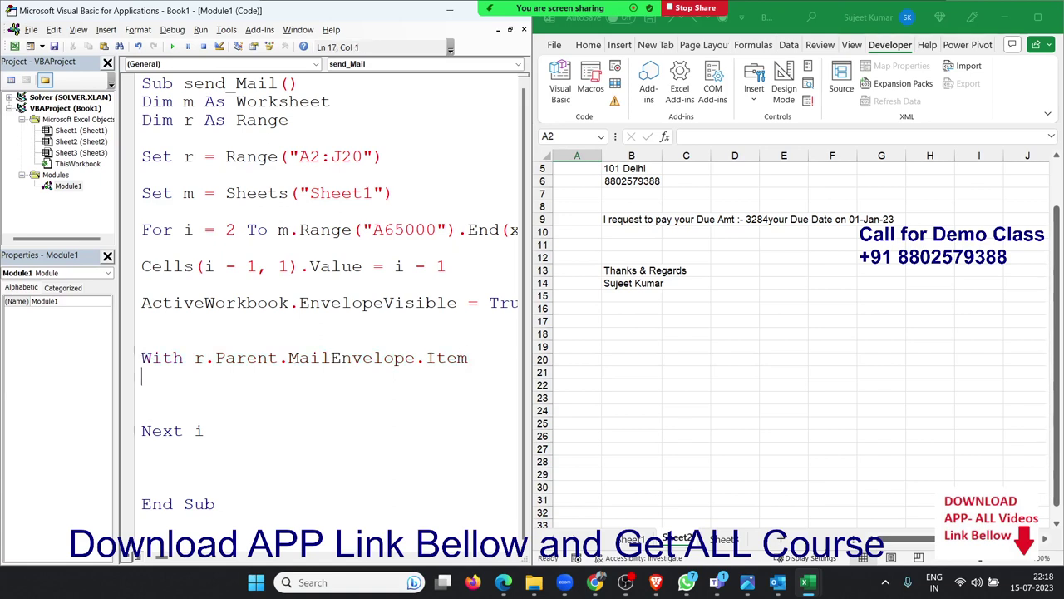
key("Return")
key("Return")
key("Up")
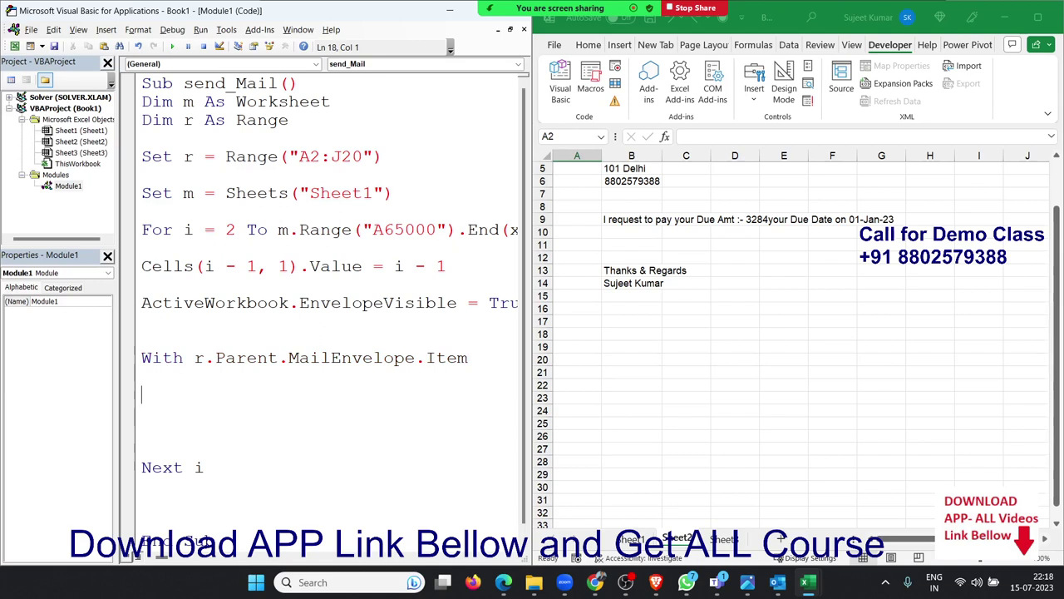
Set .To = m.Cells(i, 6).Value, confirming column 6 is Sheet1's Email ID column.
type(".To ")
type("= ")
type("cel")
type("ls")
key("BackSpace")
key("BackSpace")
key("BackSpace")
key("BackSpace")
key("BackSpace")
type("m.")
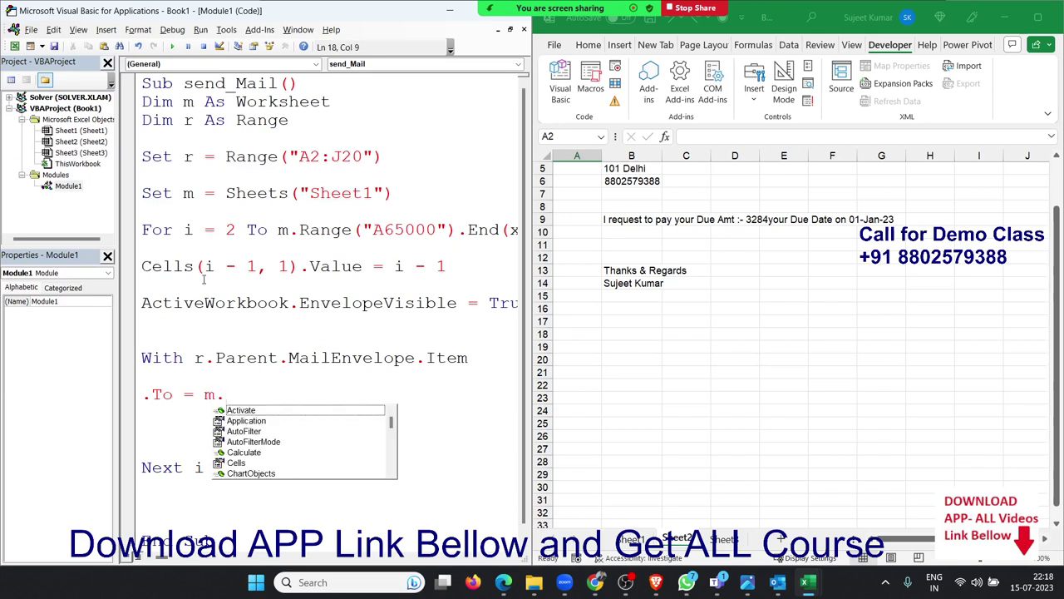
type("cel")
key("Tab")
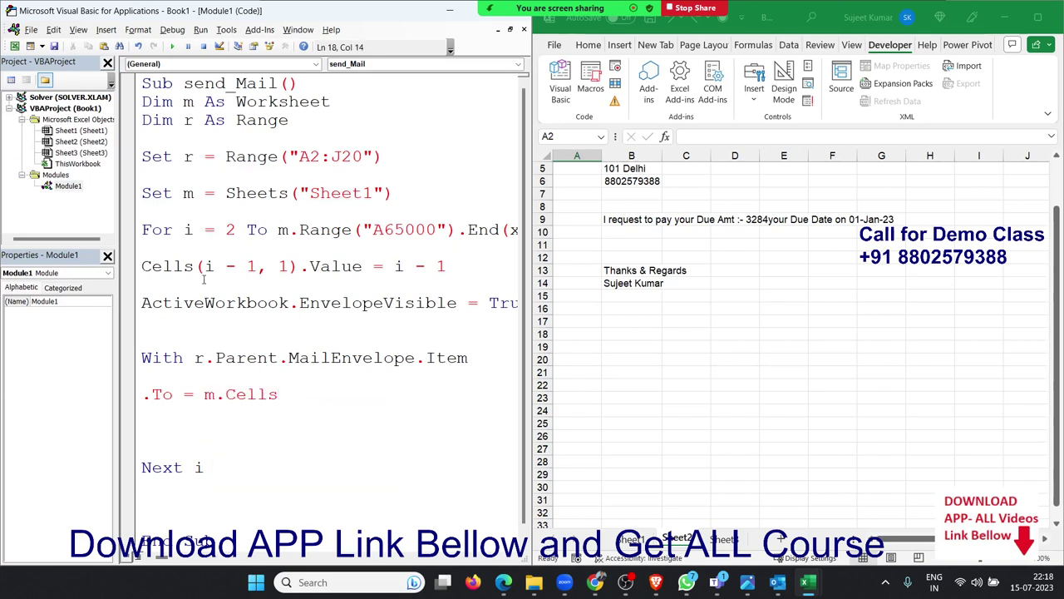
type("(i,")
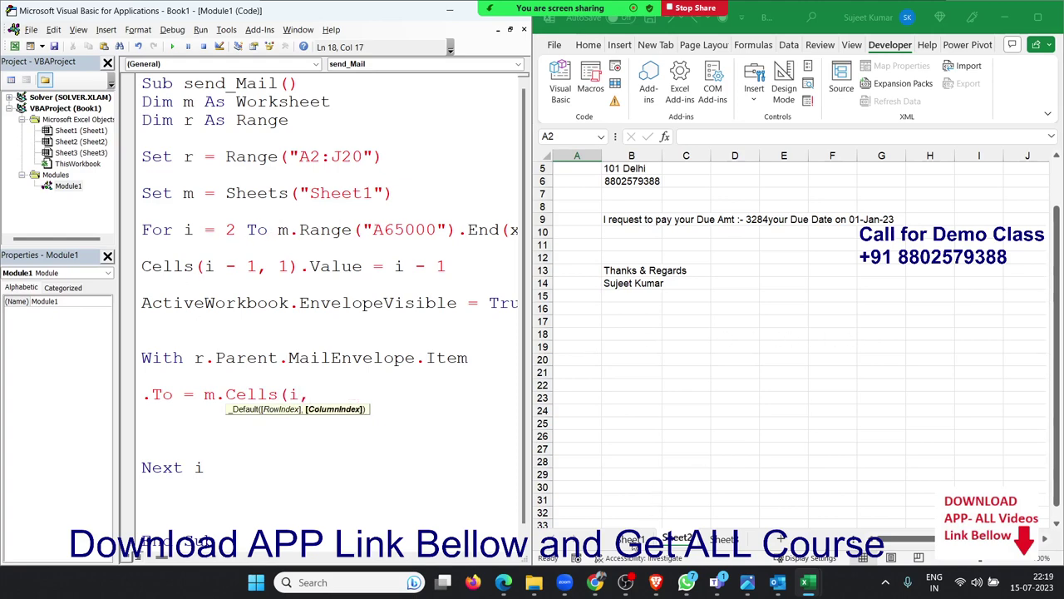
left_click(632, 540)
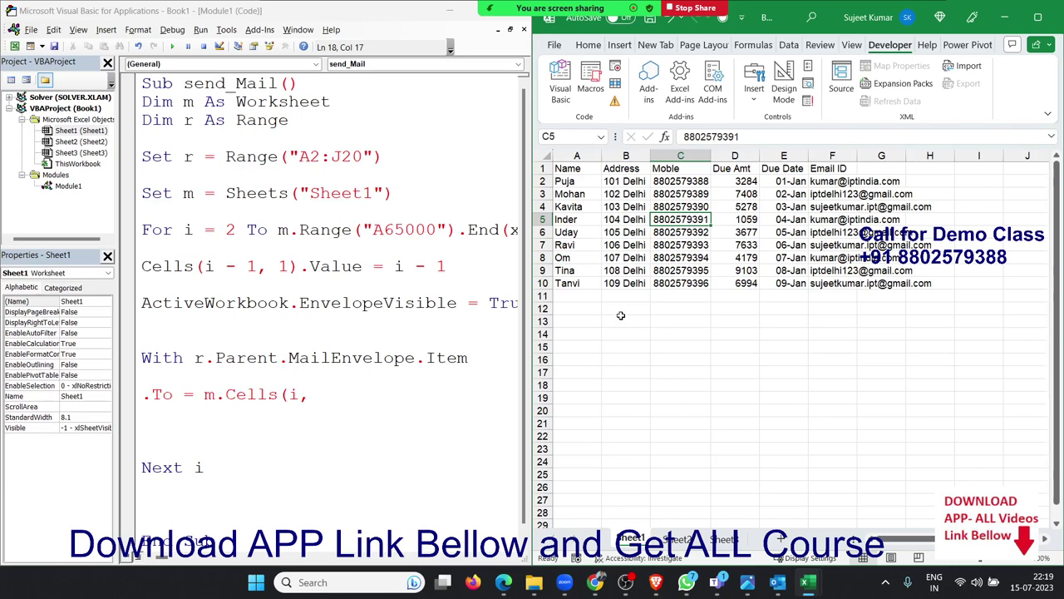
key("Right")
key("Right")
key("Right")
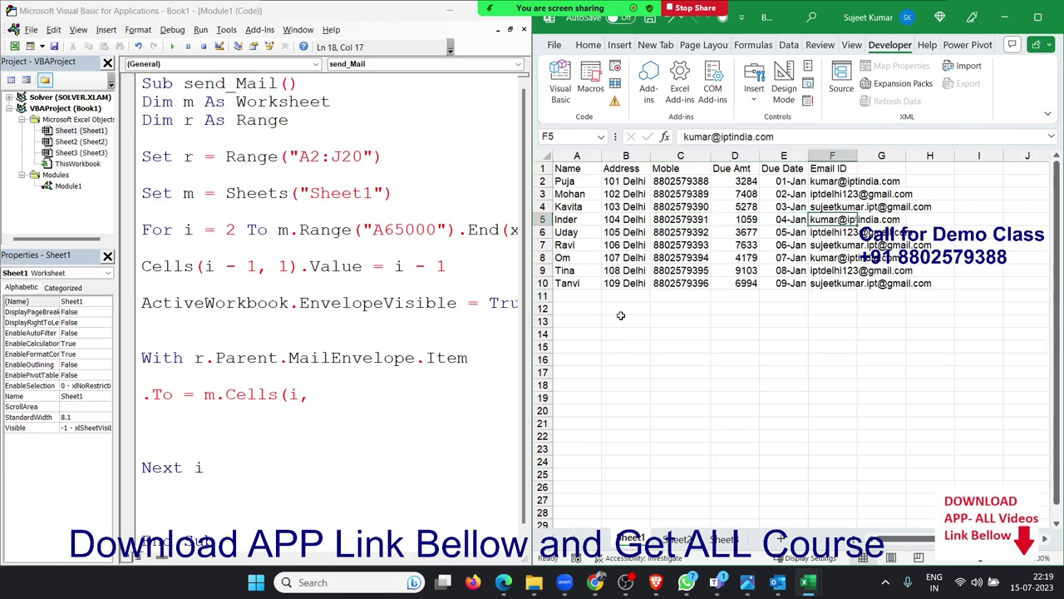
left_click(330, 410)
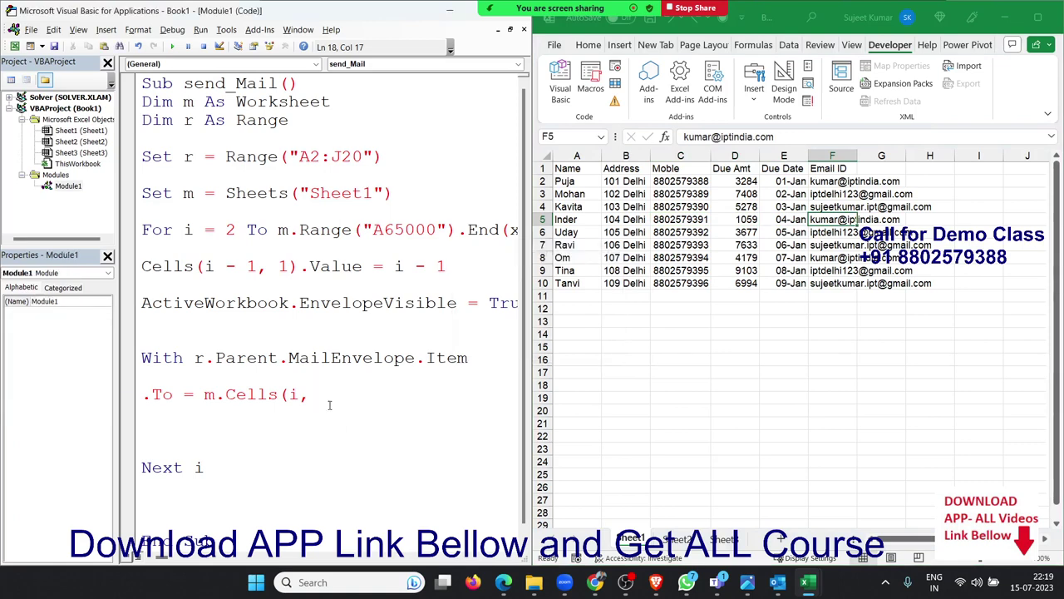
type("6)")
type(".val")
type("ue")
key("Return")
Add .cc = "" and .bcc = "" lines and begin a .subject line.
type(".c")
type("c = \"\"")
key("Return")
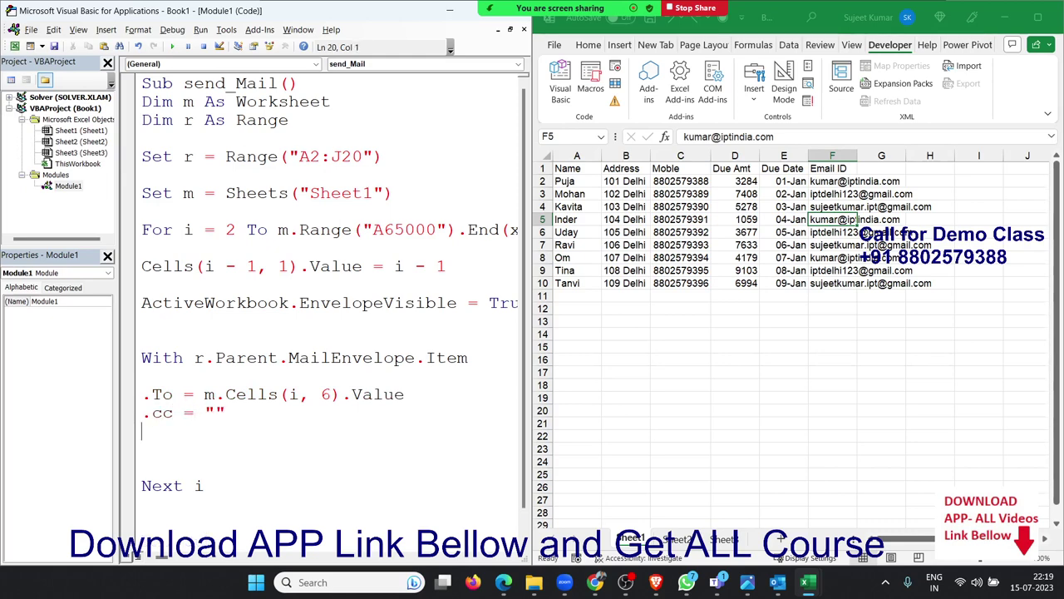
type(".")
type("bcc = ")
type("\"\"")
key("Return")
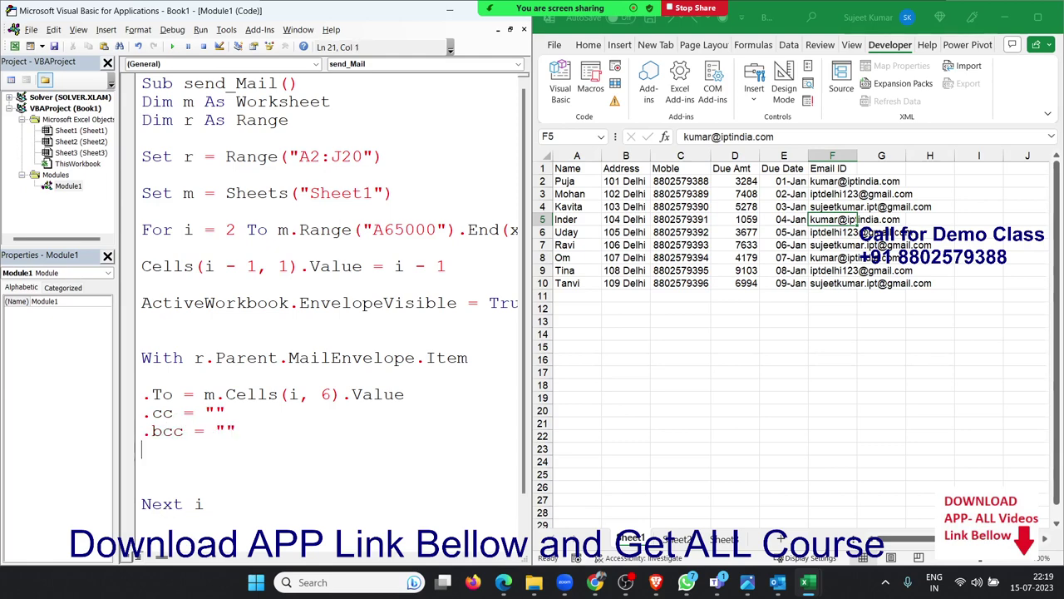
type(".s")
type("ubject")
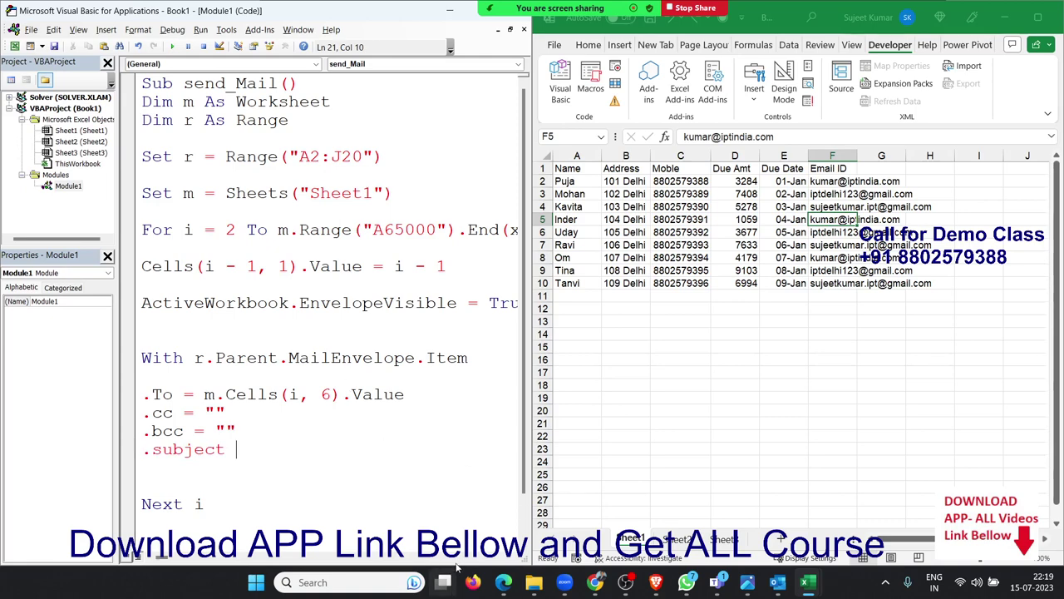
View Sheet2's letter from the top in Excel, then type = after .subject in the code.
left_click(698, 541)
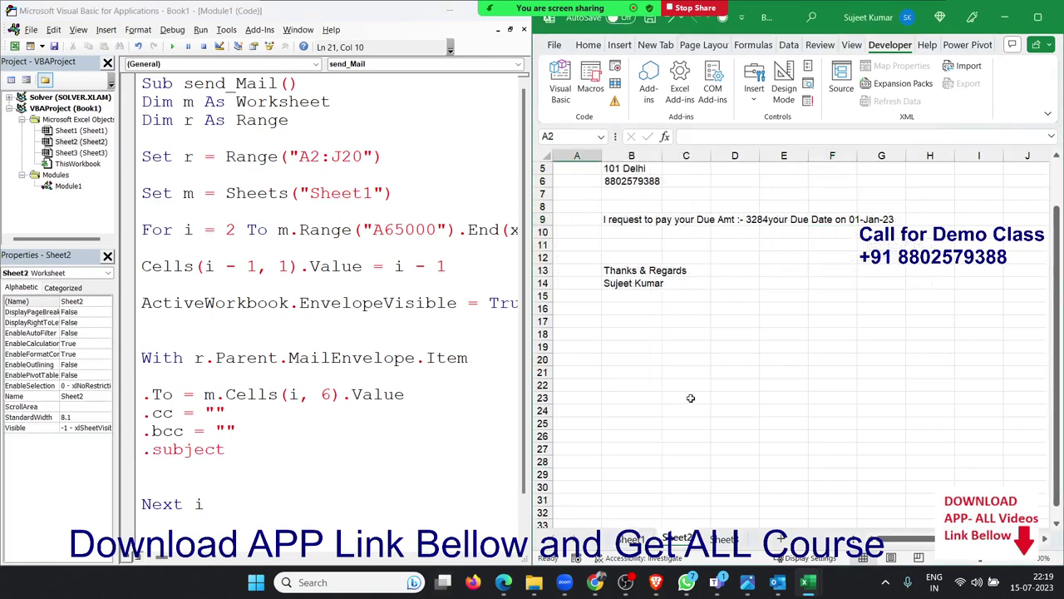
left_click(689, 387)
scroll(685, 283, "up", 2)
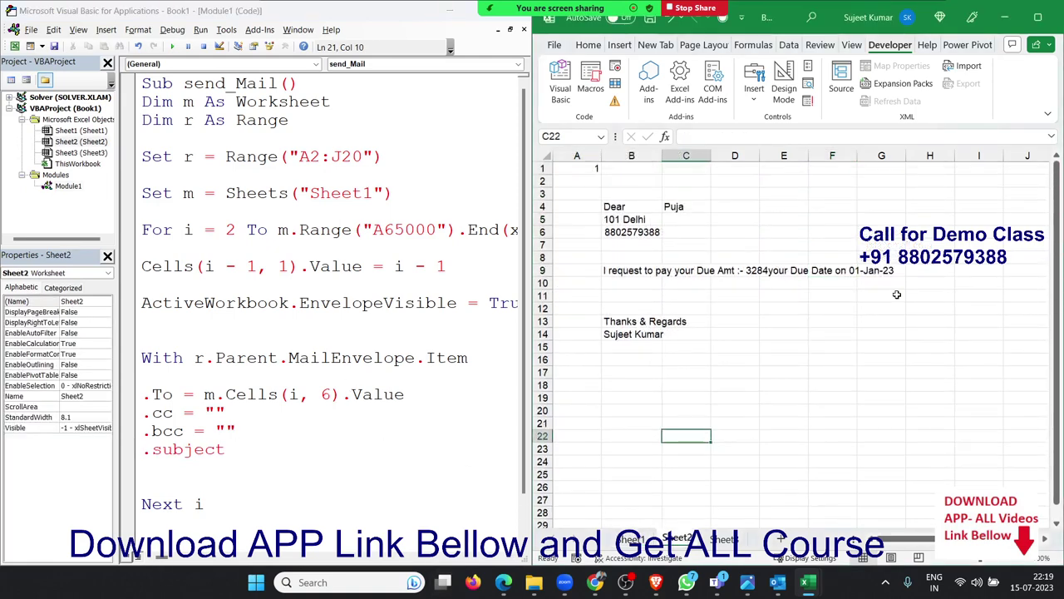
left_click(245, 450)
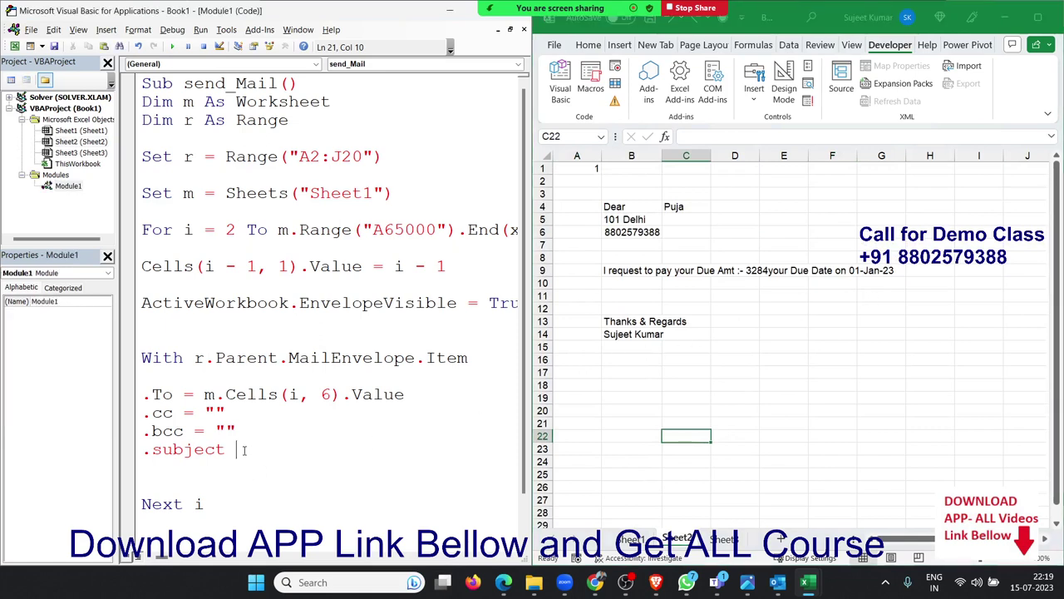
type("=")
Enter =TEXTAFTER(B9,"pay") in Sheet2 cell B1 and reselect B1 to check the result.
left_click(630, 170)
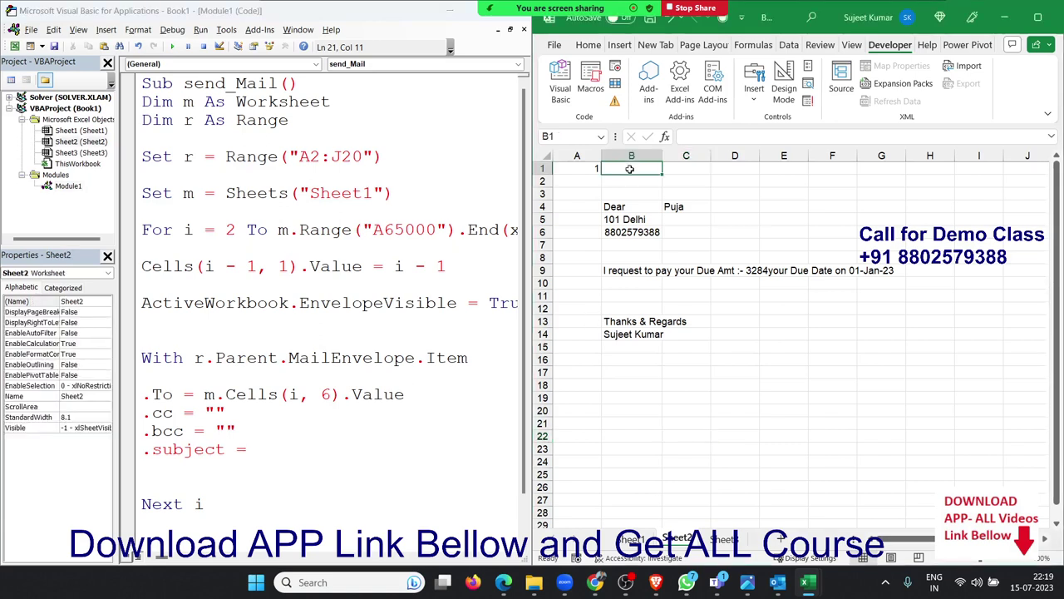
type("=")
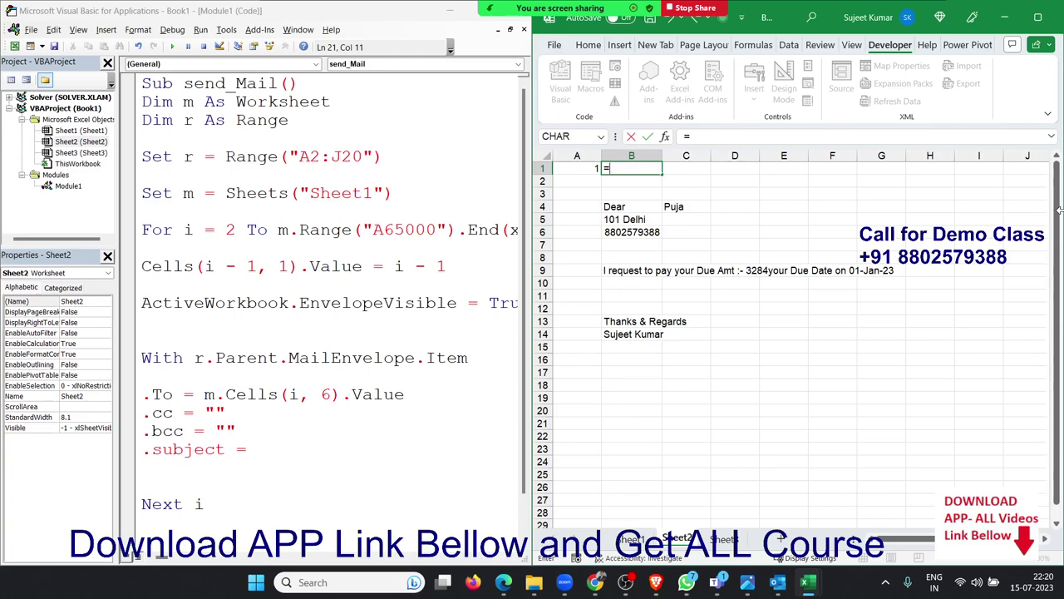
type("tes")
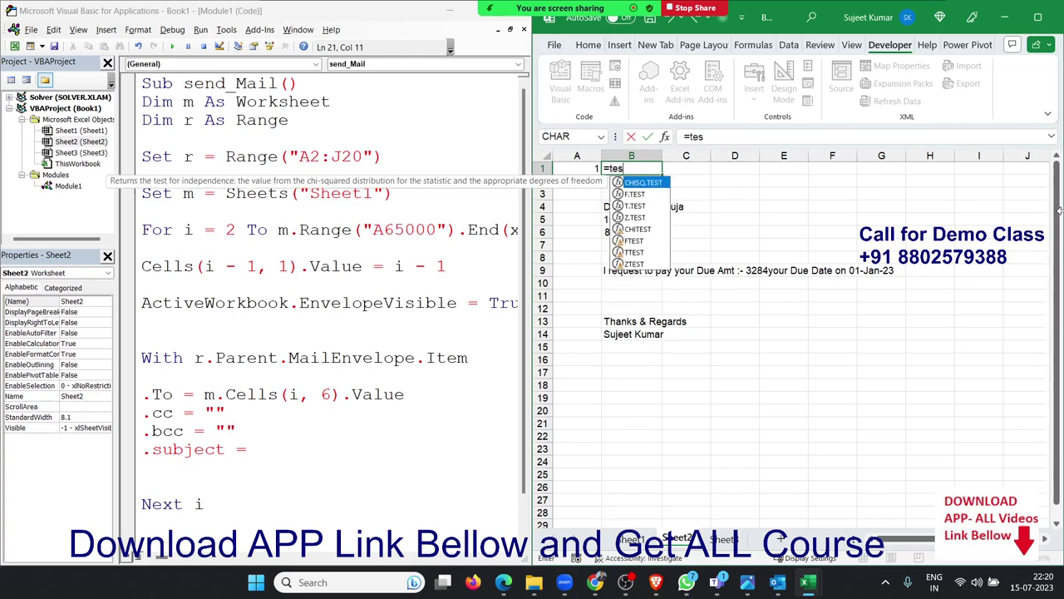
key("BackSpace")
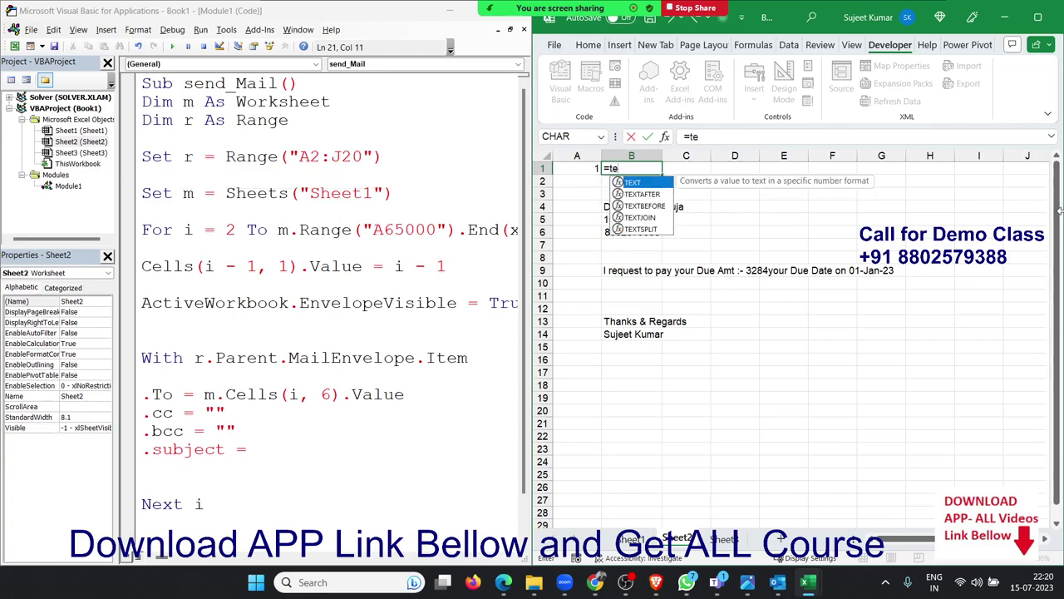
key("Down")
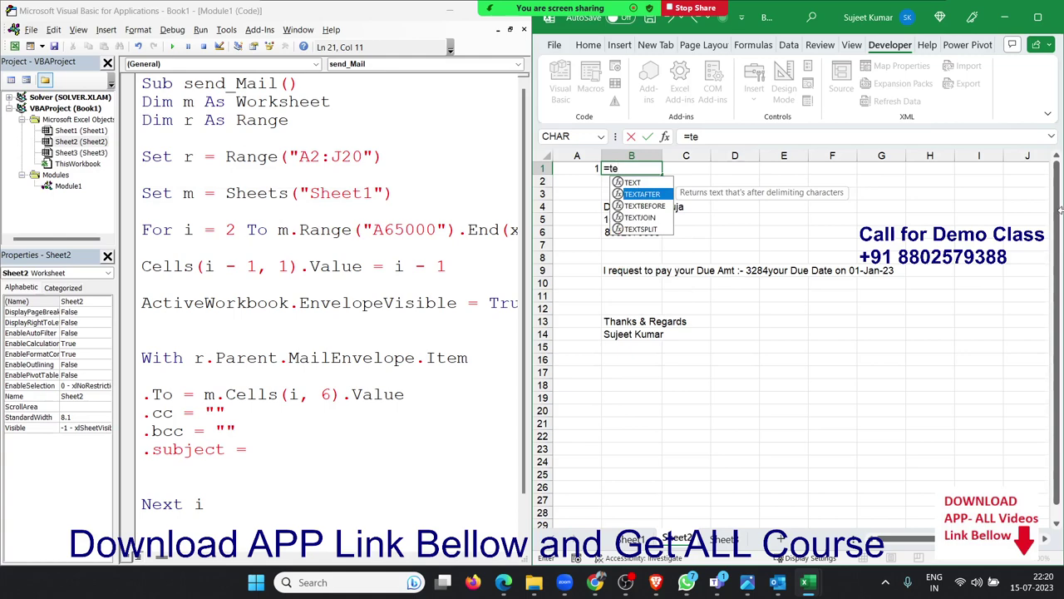
key("Tab")
key("Down")
key("Down")
key("Down")
key("Down")
key("Down")
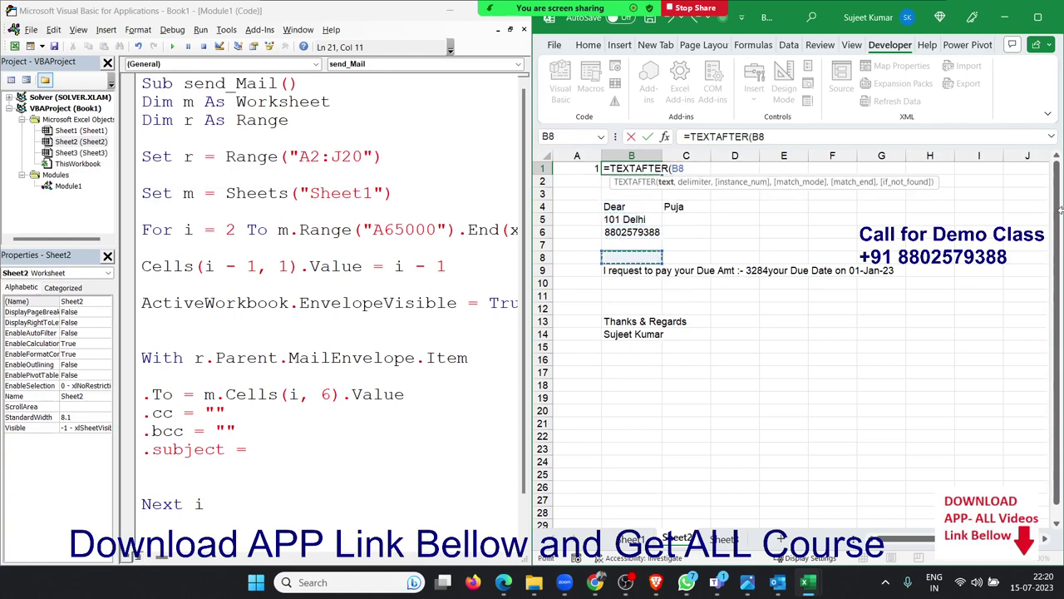
key("Down")
key("Down")
type(",\"p")
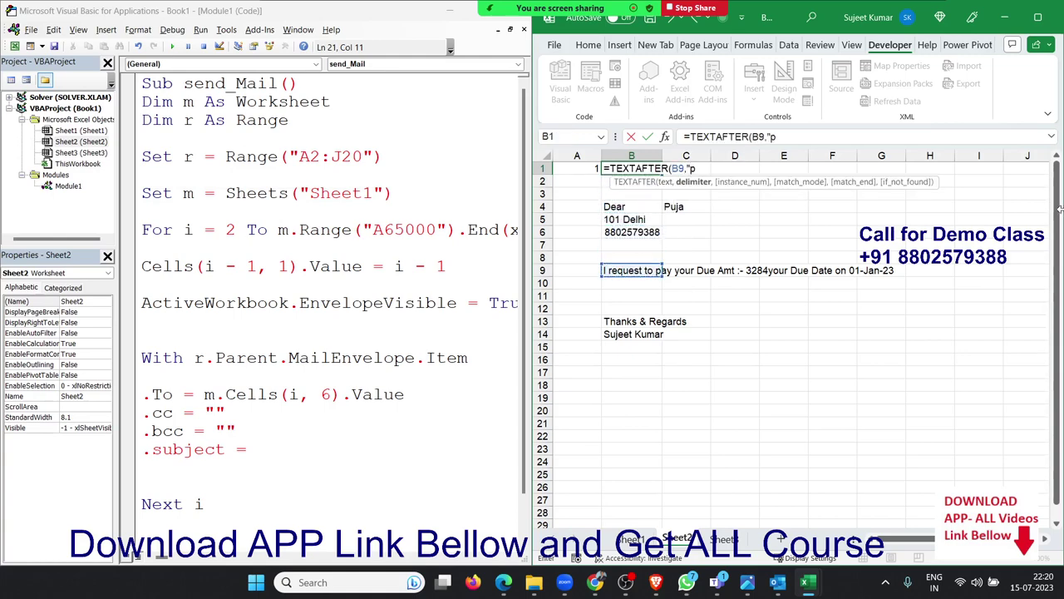
type("ay")
type("\"")
key("Return")
key("Up")
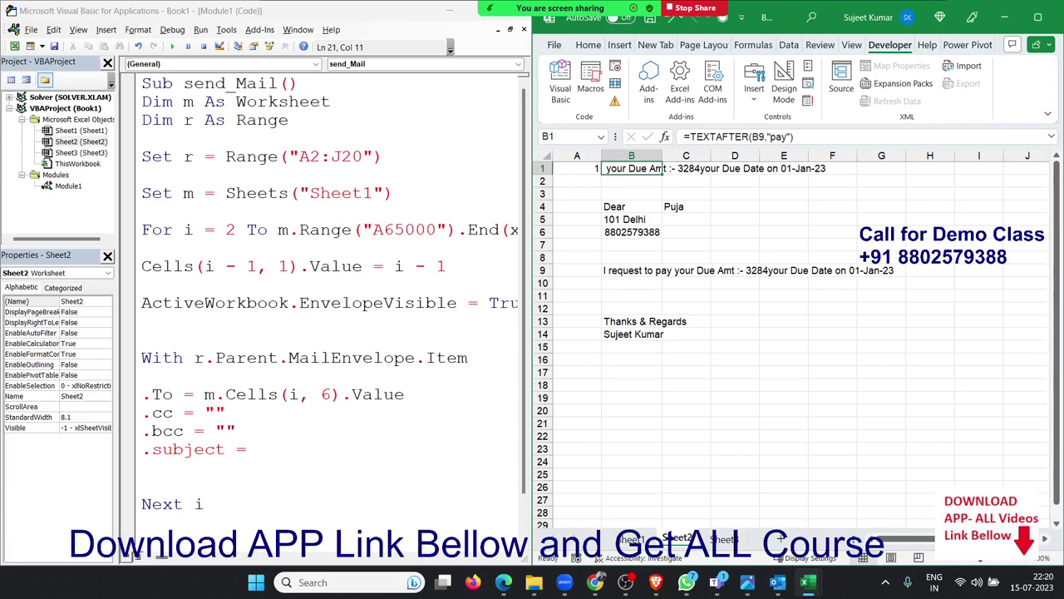
Complete .subject = Range("B2").Value and add a .send line.
left_click(250, 442)
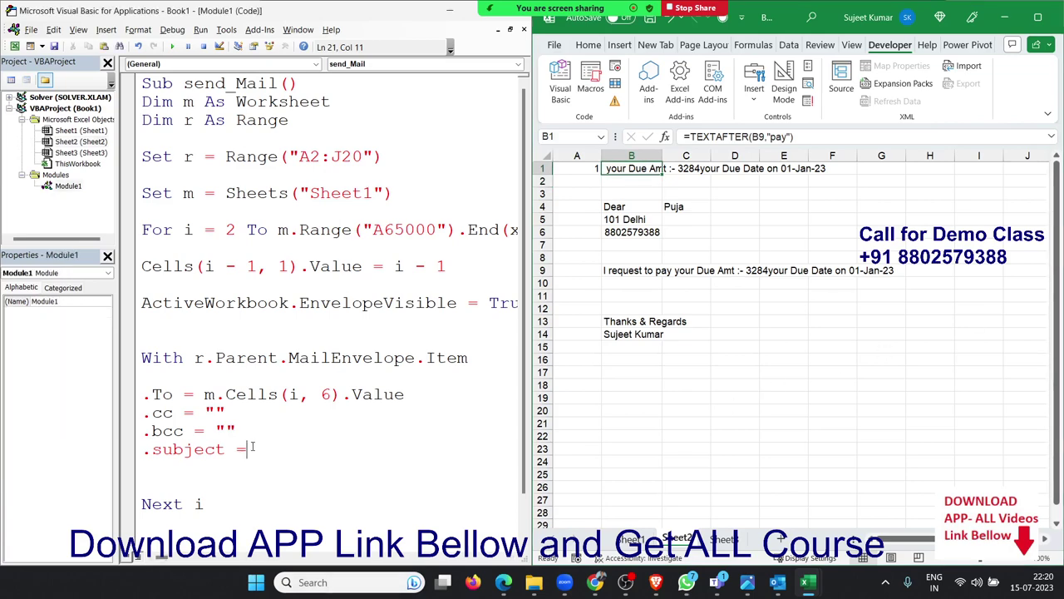
type("ra")
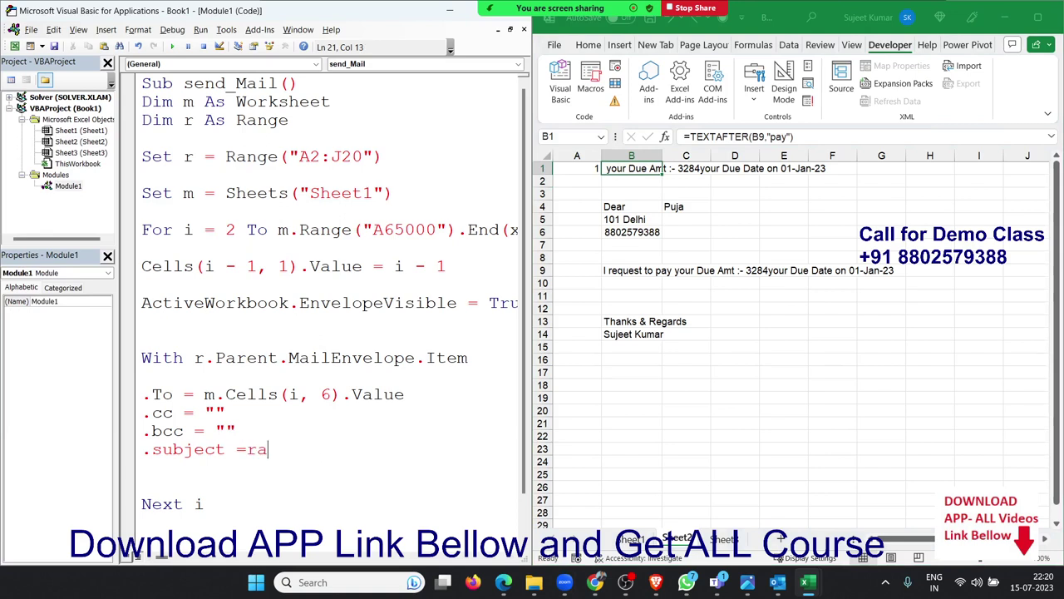
type("nge(\"")
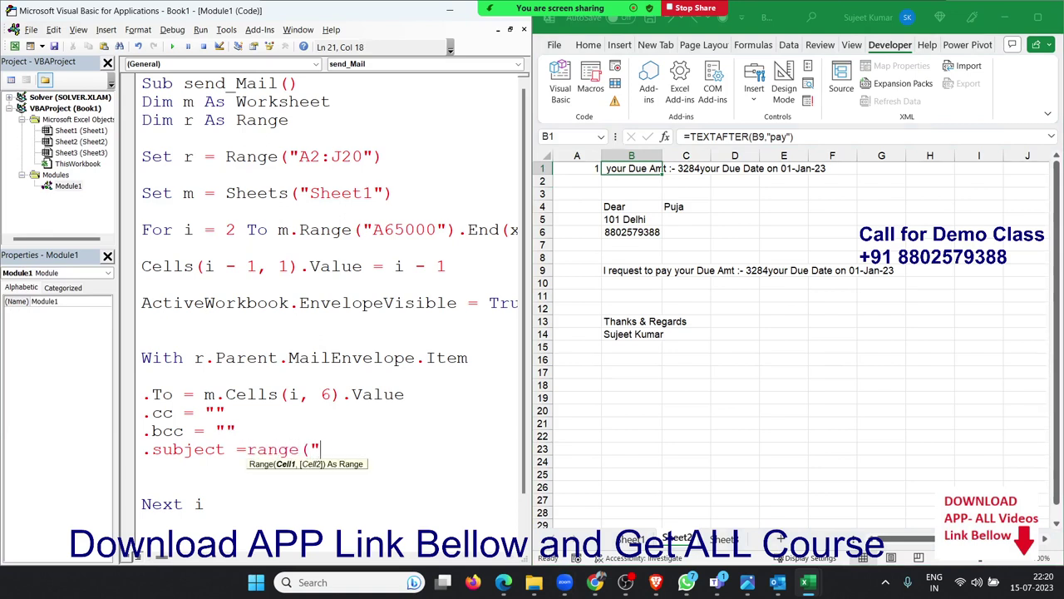
type("B2")
type("\").")
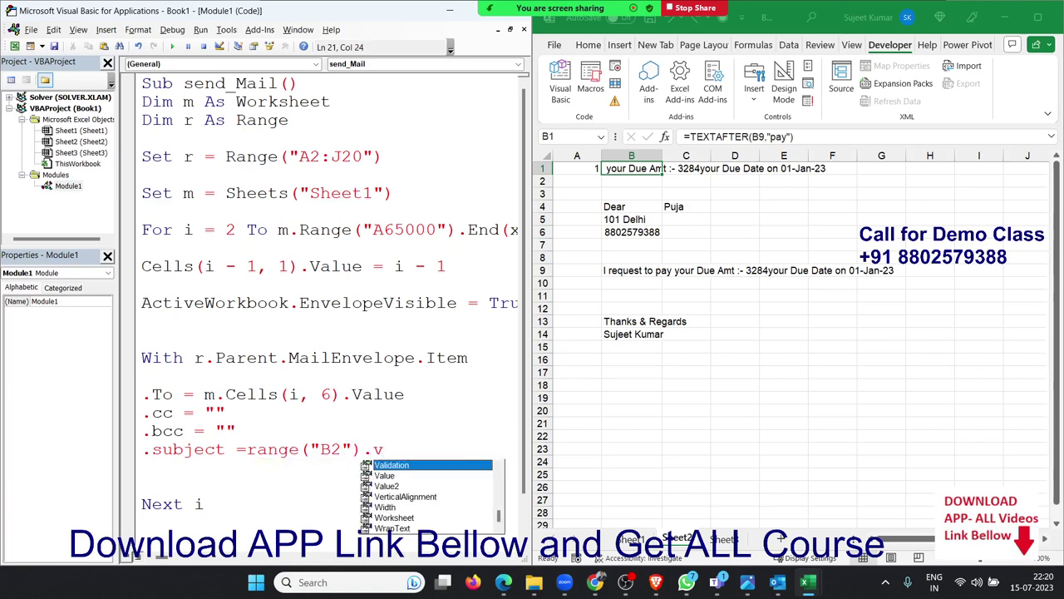
type("v")
key("Tab")
key("Return")
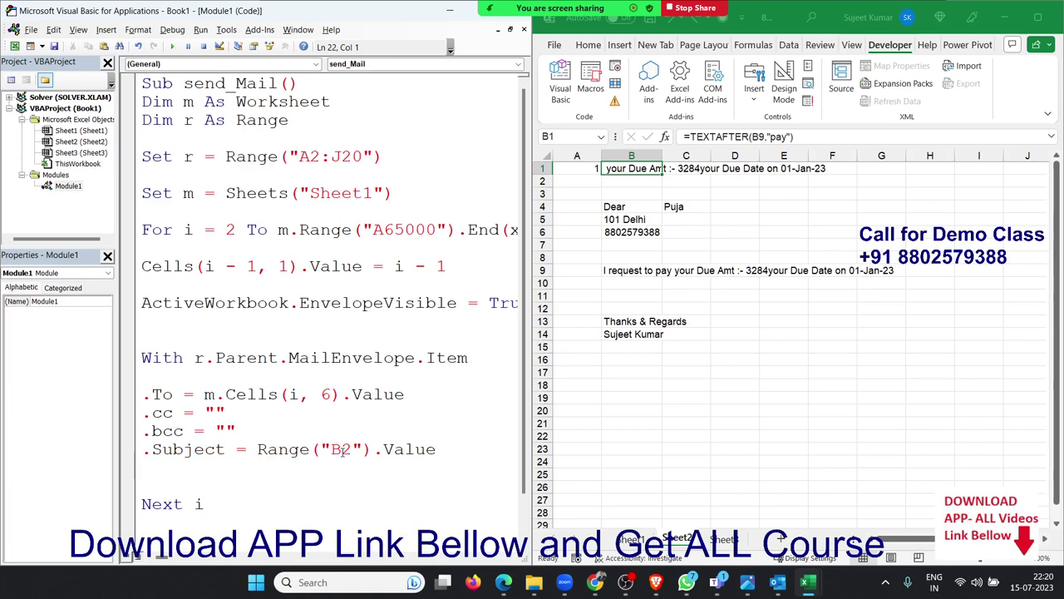
type(".se")
type("nd")
key("Return")
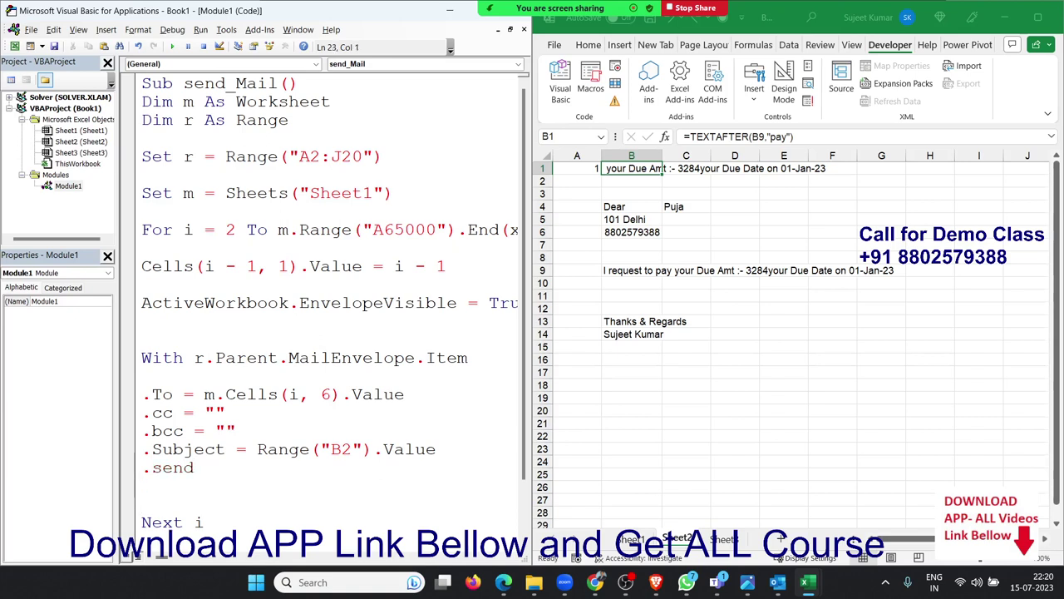
Close the block with End With and begin another member line above it.
type("end")
type(" with")
key("Down")
key("Up")
key("Up")
key("Return")
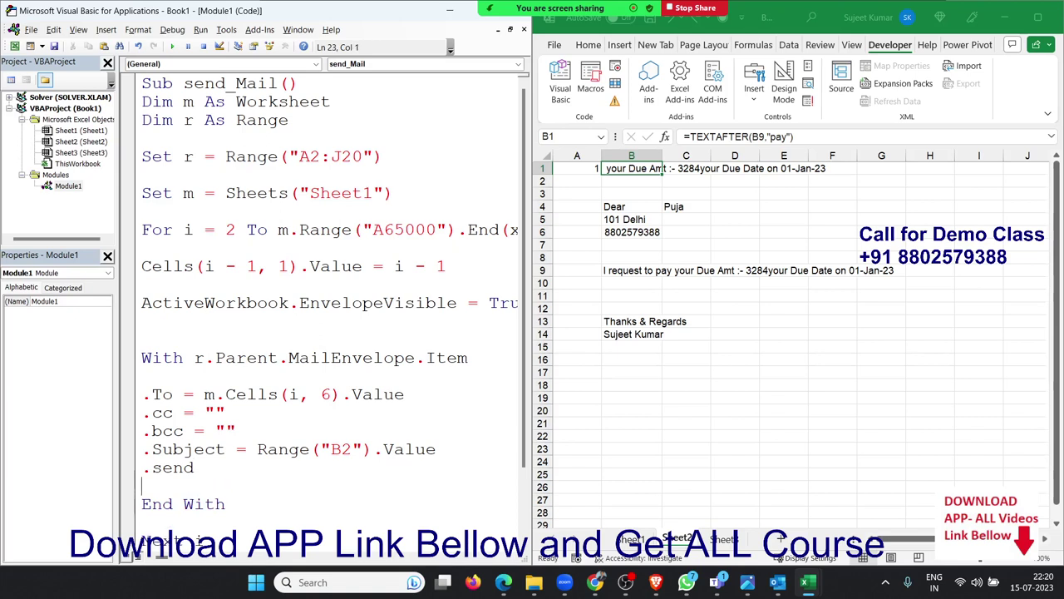
type(".")
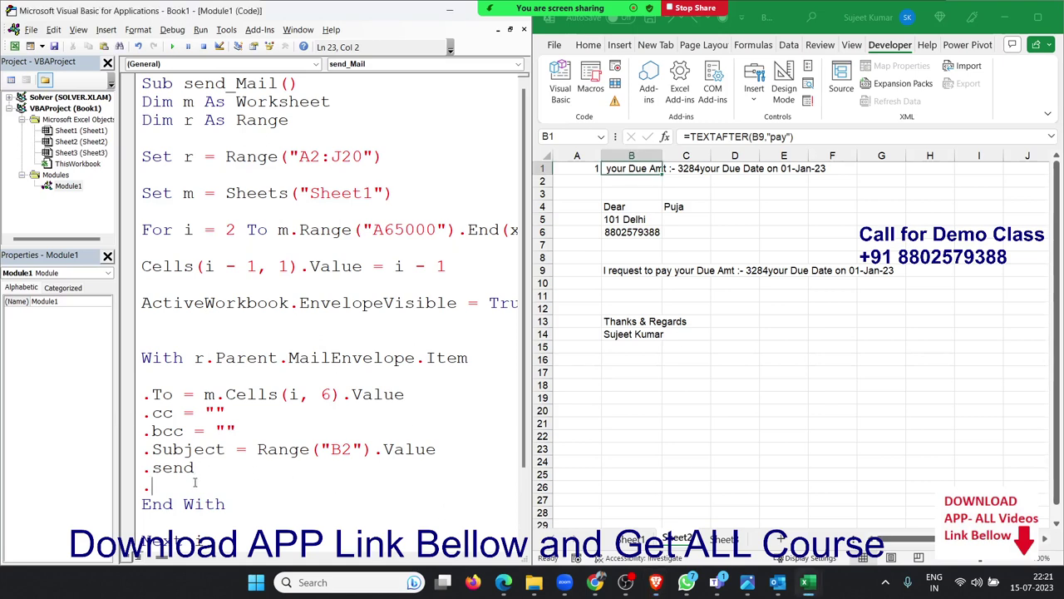
Type .attachments.Add Path after .send, fixing the stray commas in attachments.
type("att")
type("ach")
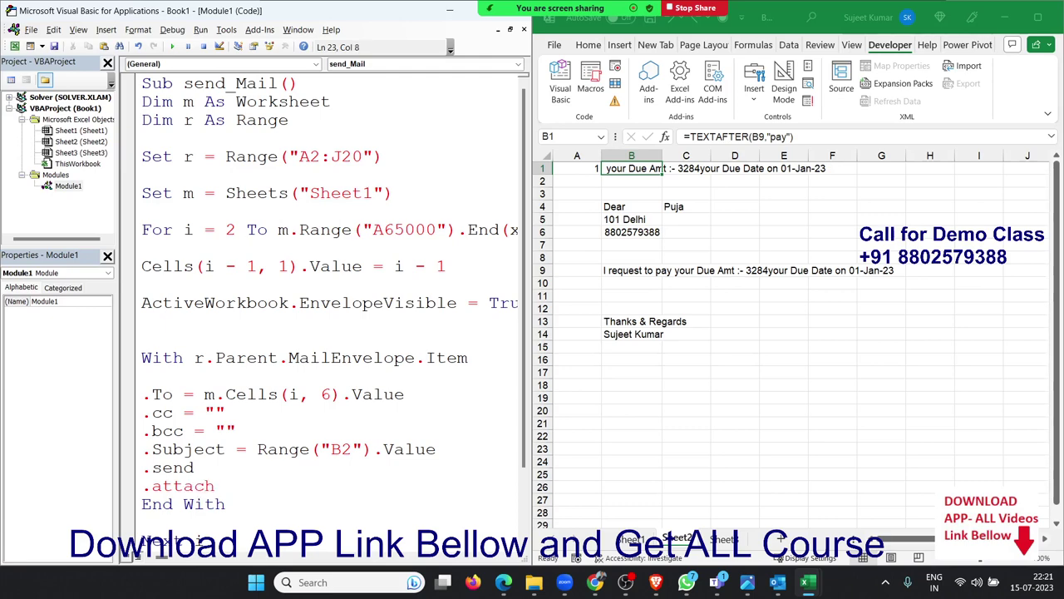
type(",e")
type("nt")
type("s")
key("Left")
key("Left")
key("Left")
key("Delete")
type("m")
key("End")
key("BackSpace")
type("add ")
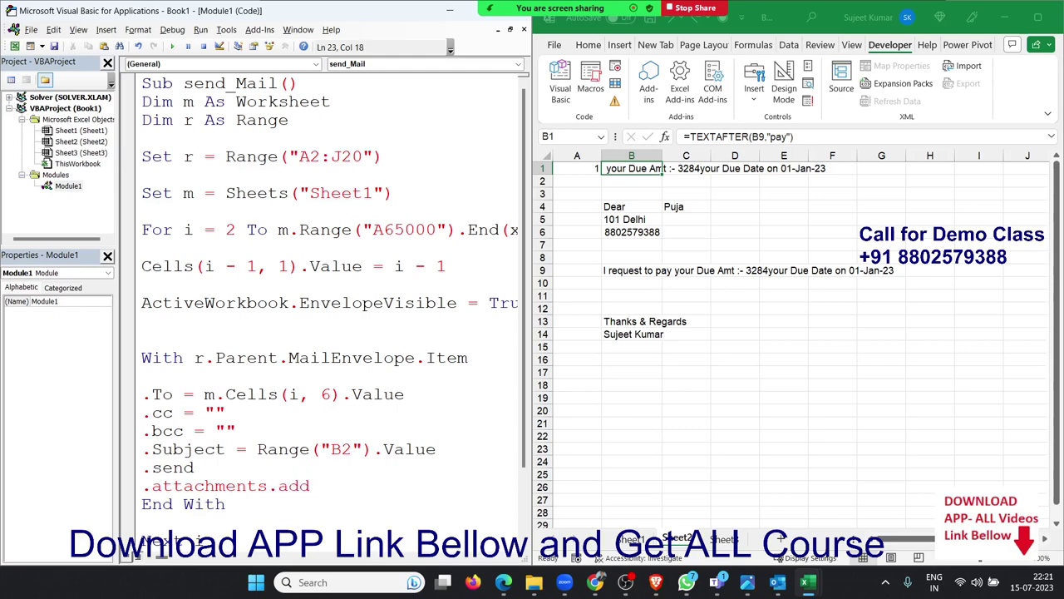
type("path")
Comment out the attachments.Add Path line with a leading apostrophe.
key("Down")
key("Up")
key("Left")
left_click(152, 485)
type("'")
key("Down")
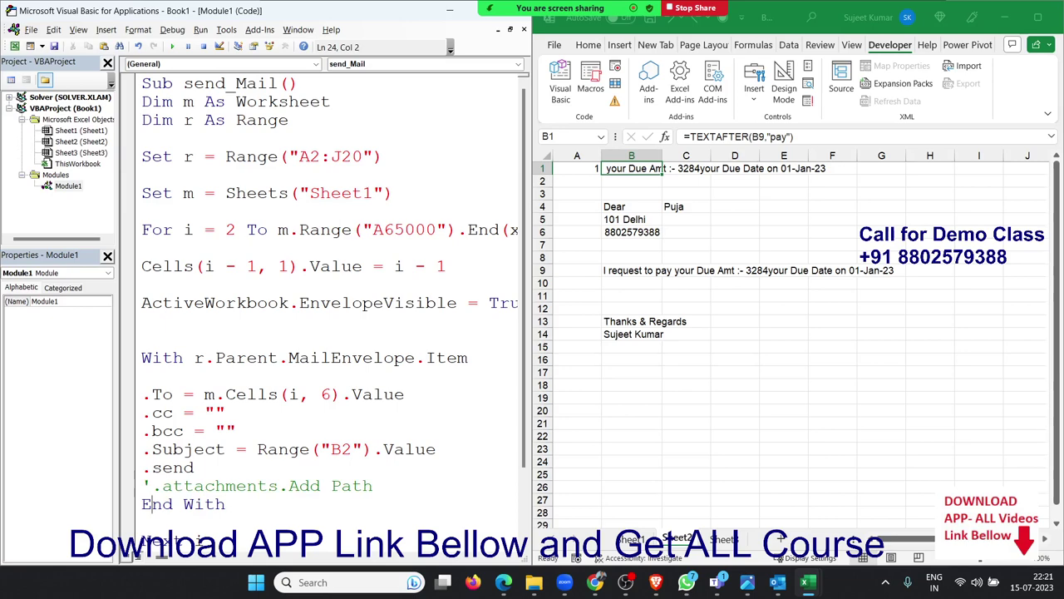
left_click(784, 308)
Change the loop to For i = 2 To 2, commenting out the m.Range("A65000") end bound.
scroll(784, 308, "down", 7)
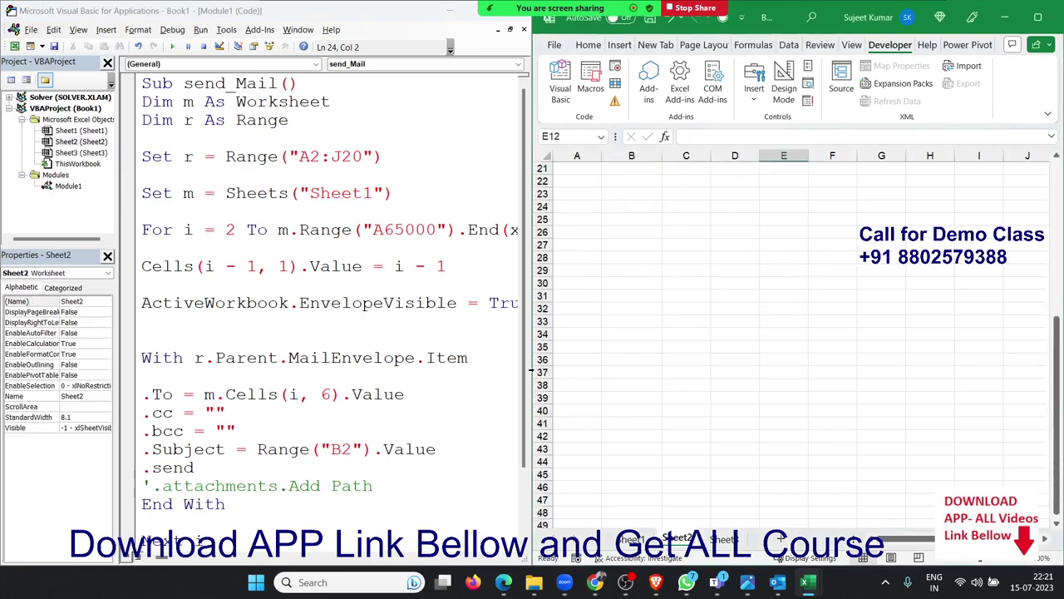
left_click(290, 336)
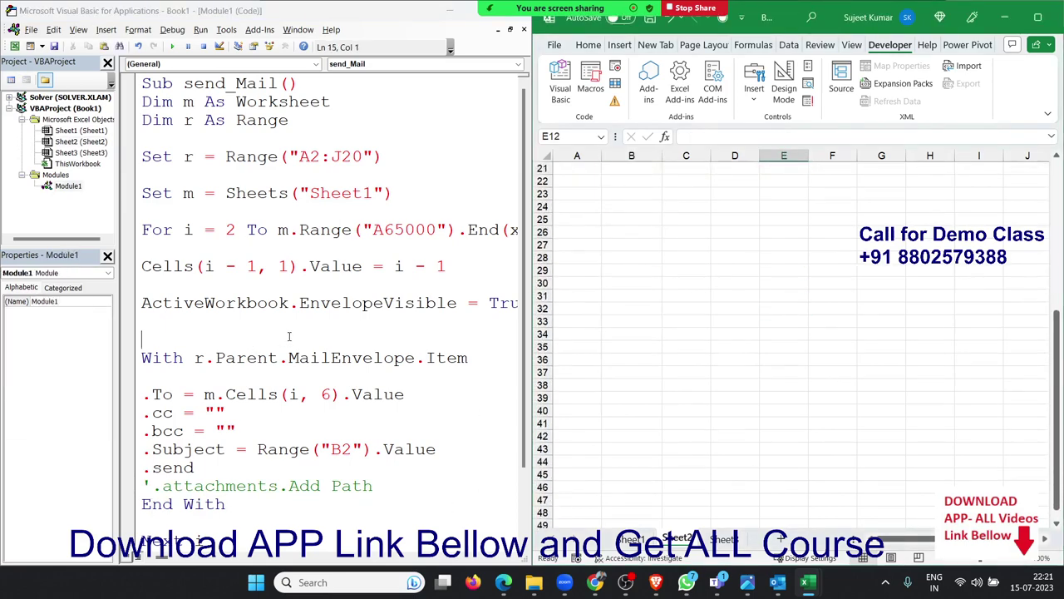
mouse_move(527, 343)
left_mouse_down()
mouse_move(527, 425)
mouse_move(527, 347)
left_mouse_up()
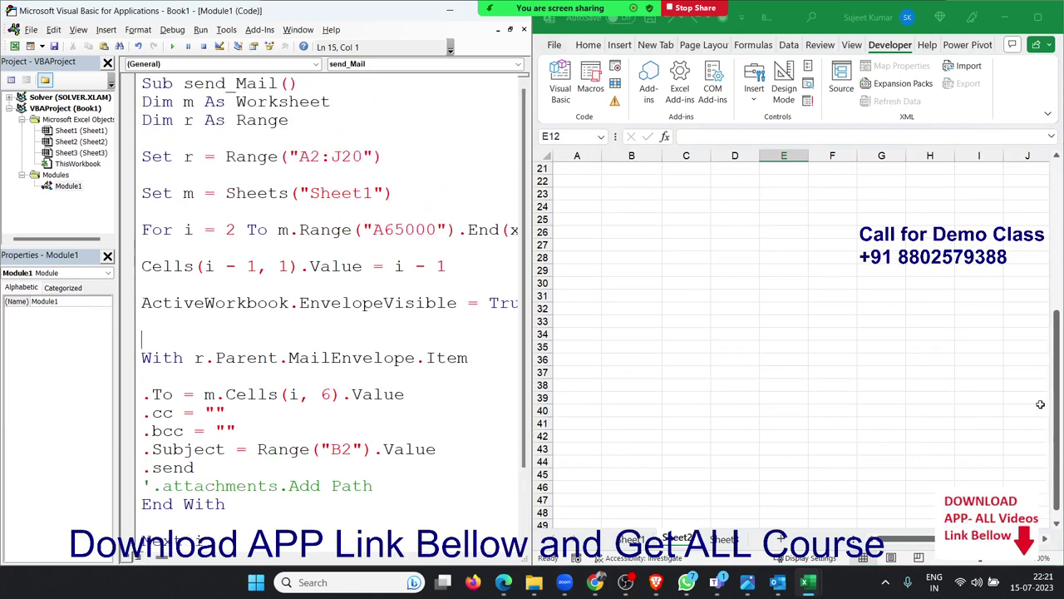
left_click_drag(1056, 404, 1060, 241)
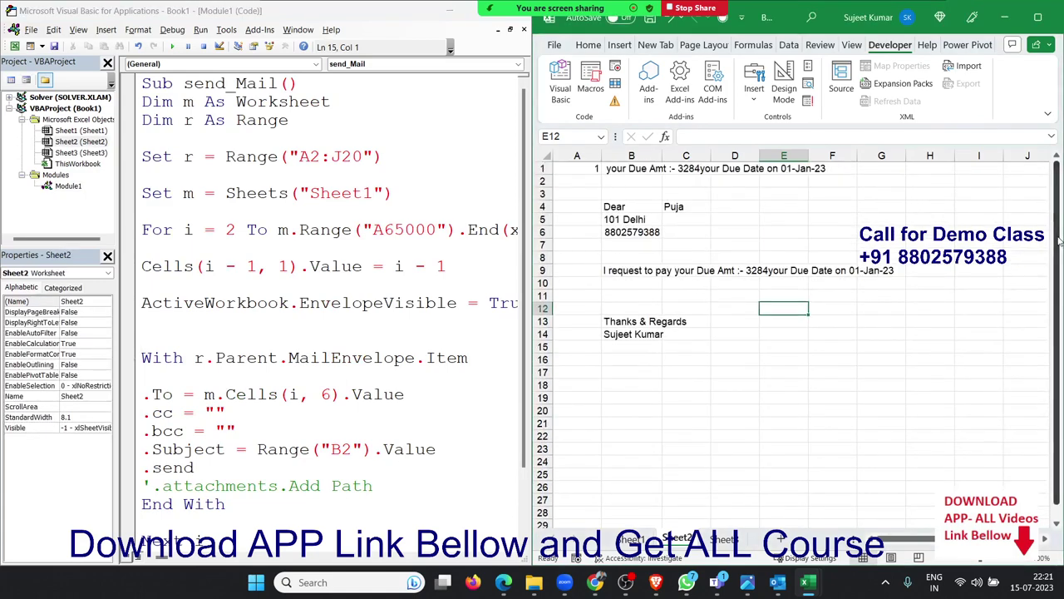
left_click(902, 232)
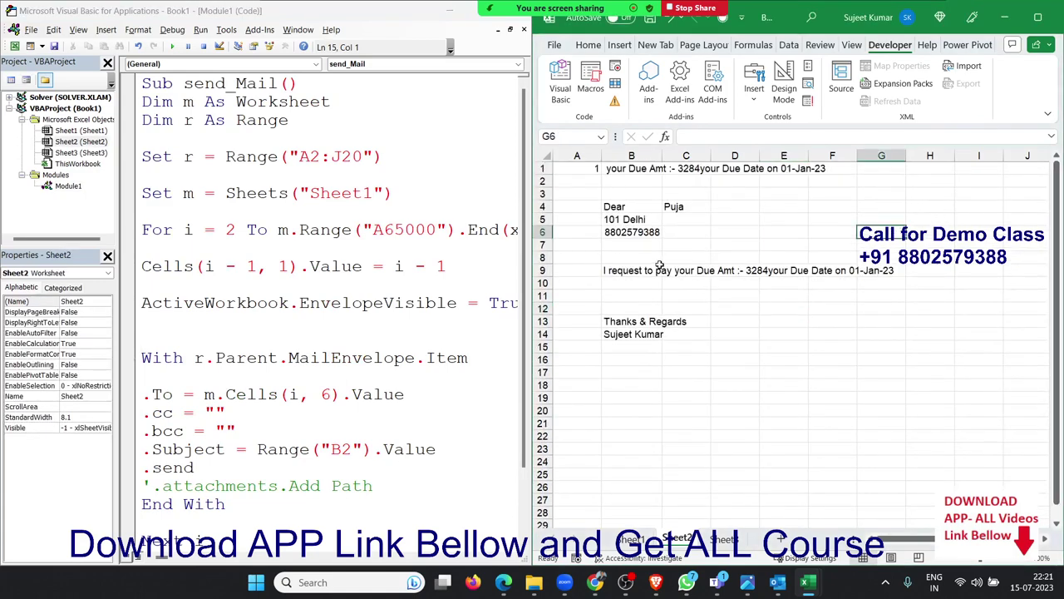
left_click(612, 190)
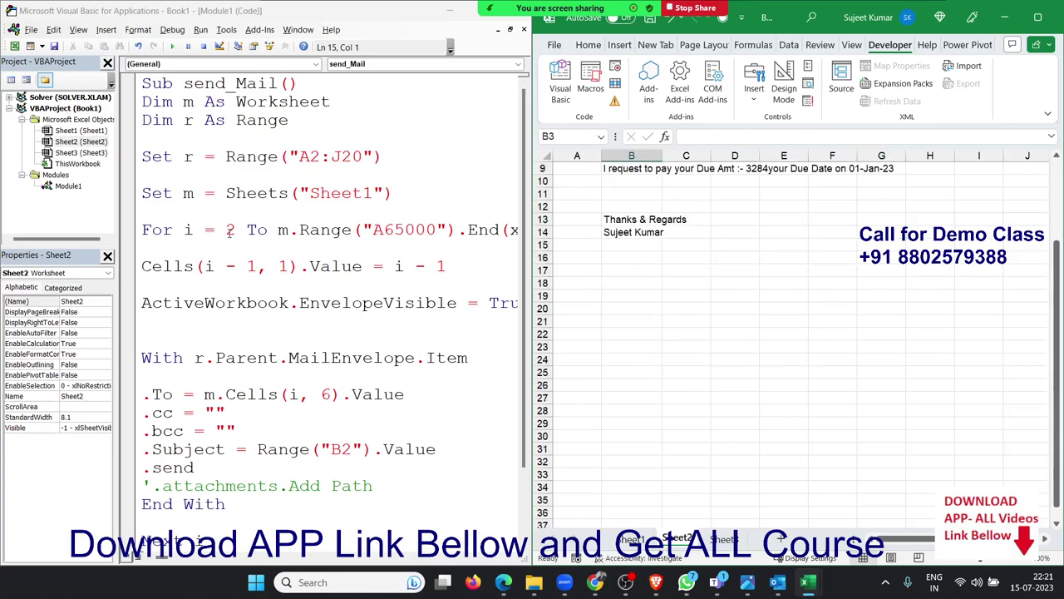
left_click(275, 231)
type("2")
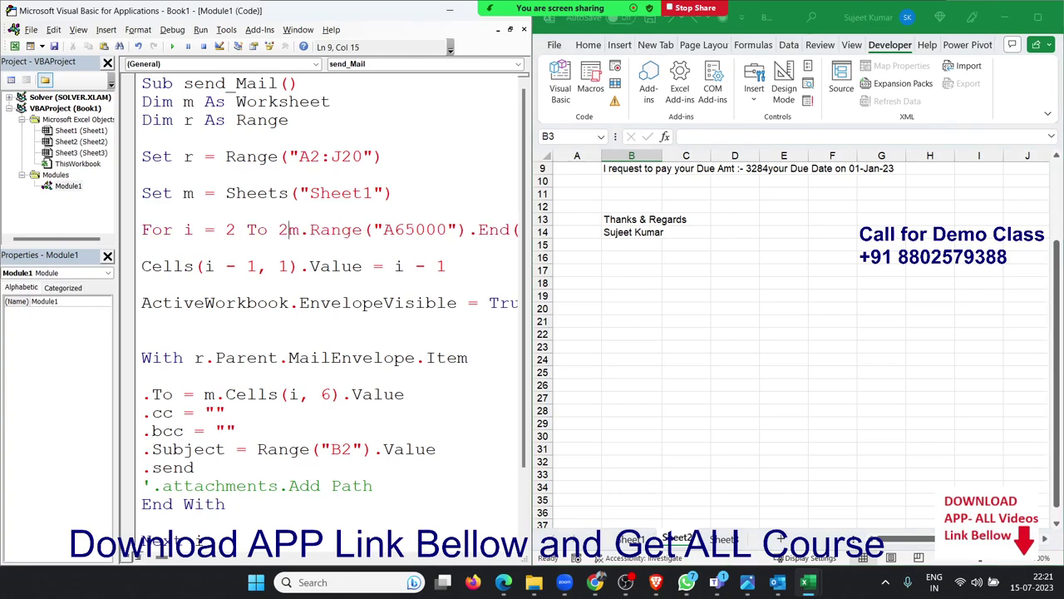
type("'")
left_click(143, 248)
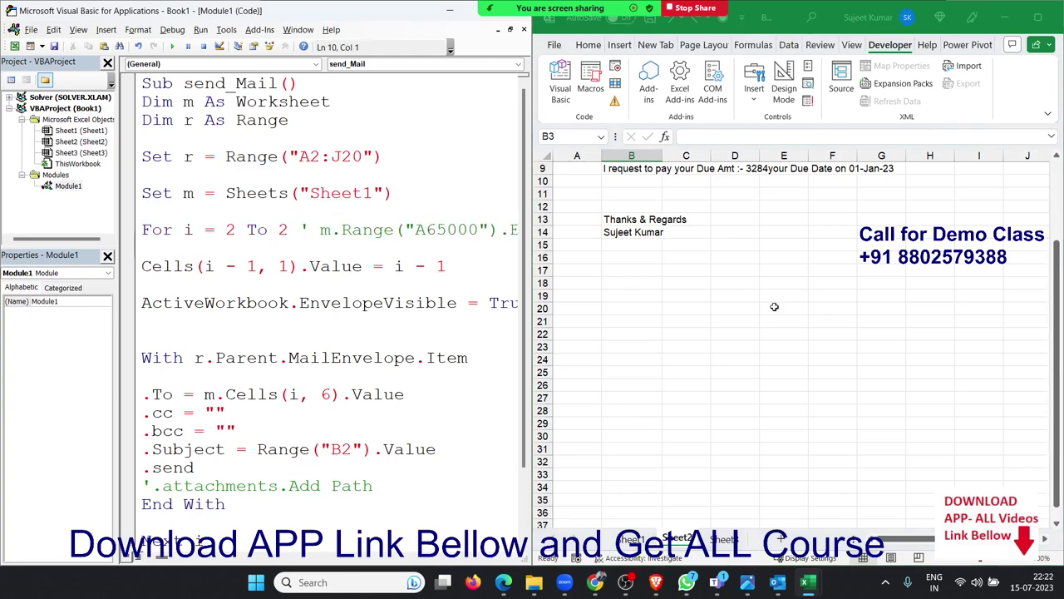
Run the send_Mail macro with Run Sub from inside its code.
left_click(813, 308)
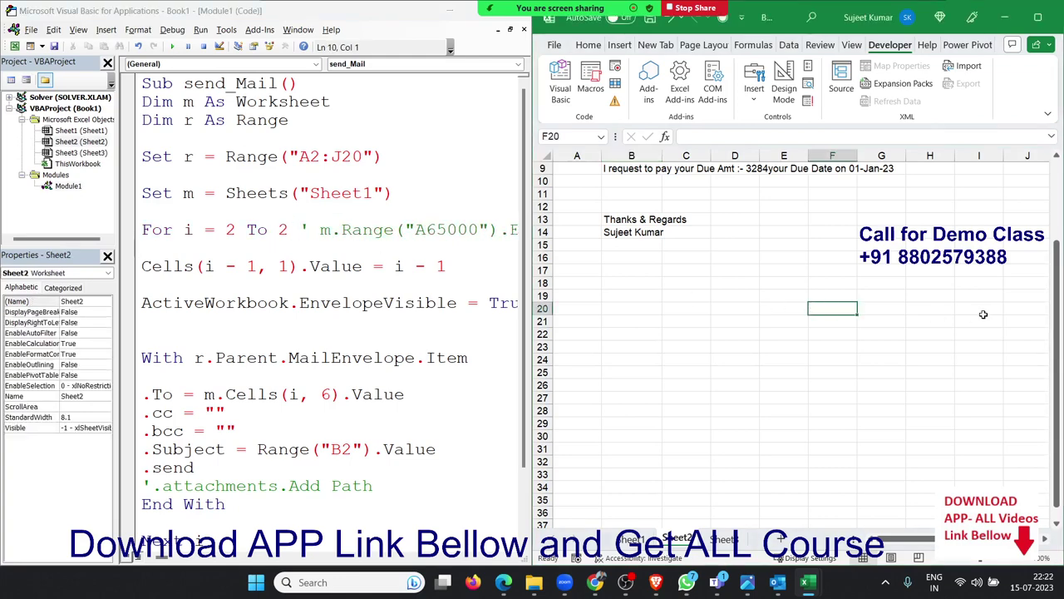
left_click_drag(1052, 254, 1052, 177)
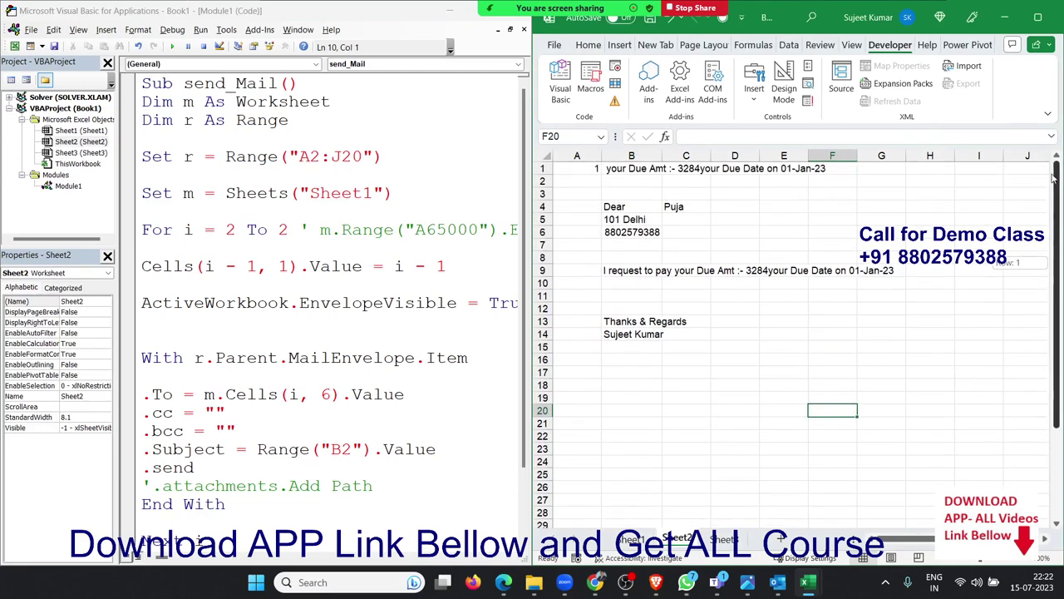
left_click(245, 286)
left_click(170, 47)
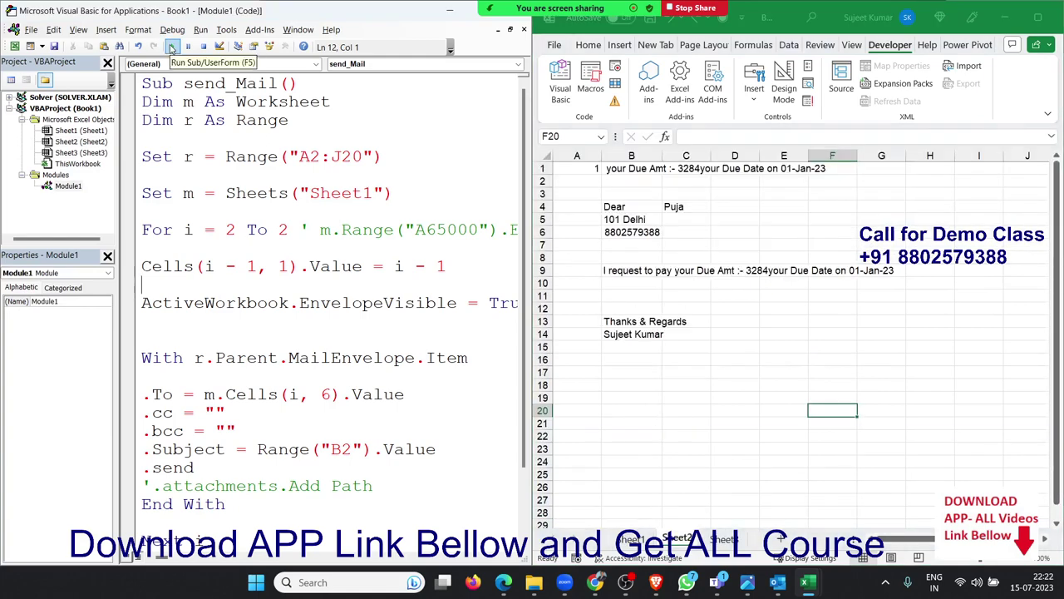
In Outlook, check the Outbox, Drafts and RSS Feeds folders, then open Sent Items.
left_click(776, 585)
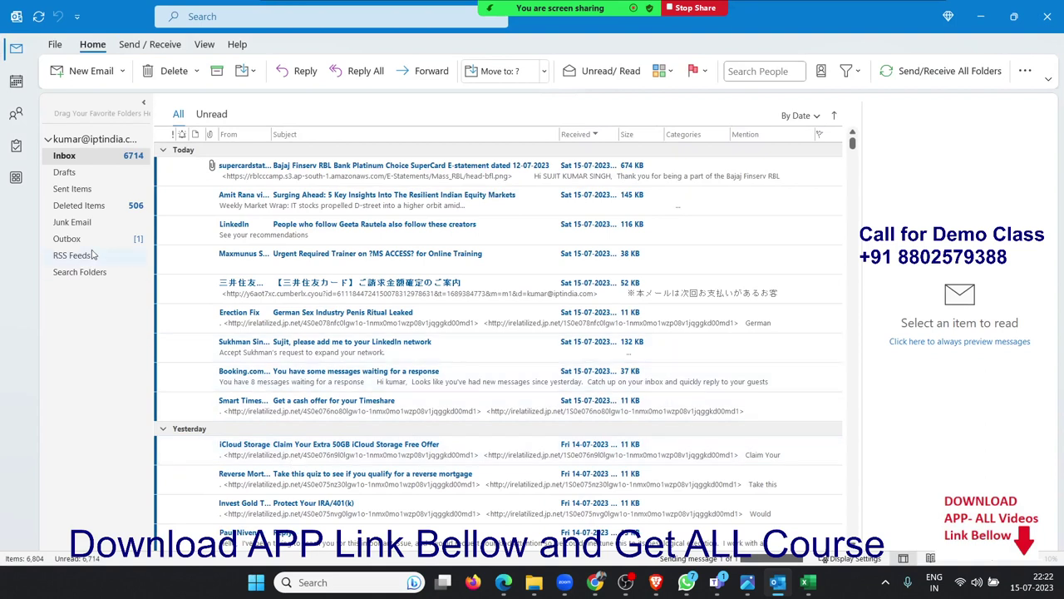
left_click(94, 241)
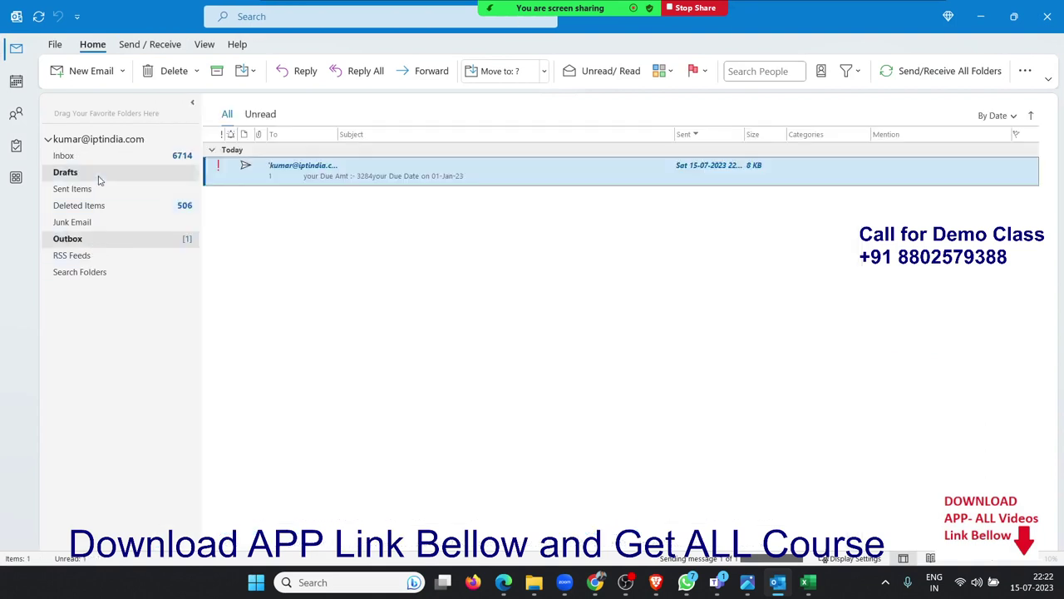
left_click(98, 176)
left_click(95, 254)
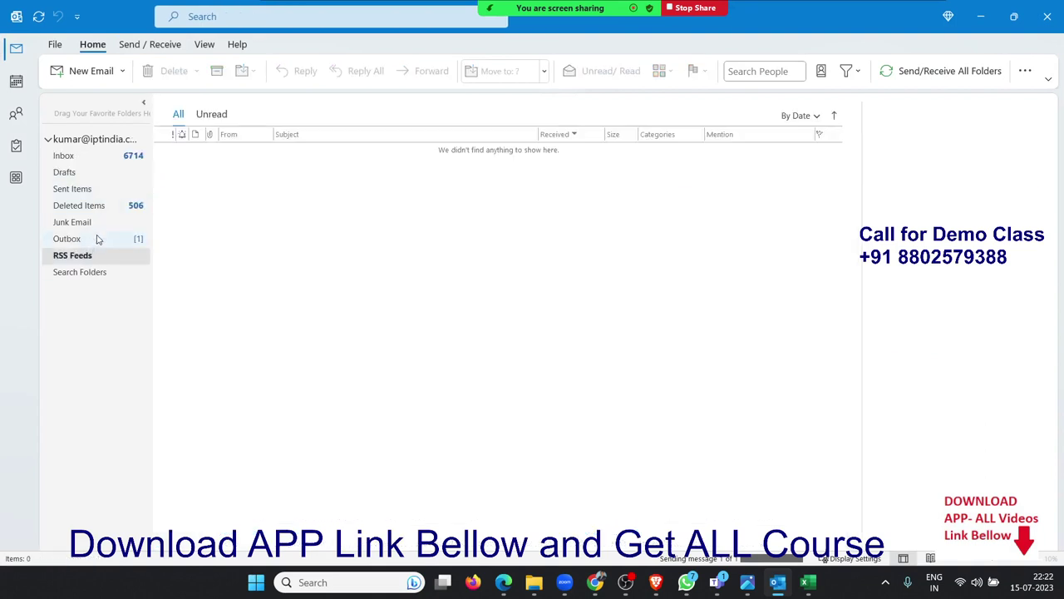
left_click(97, 241)
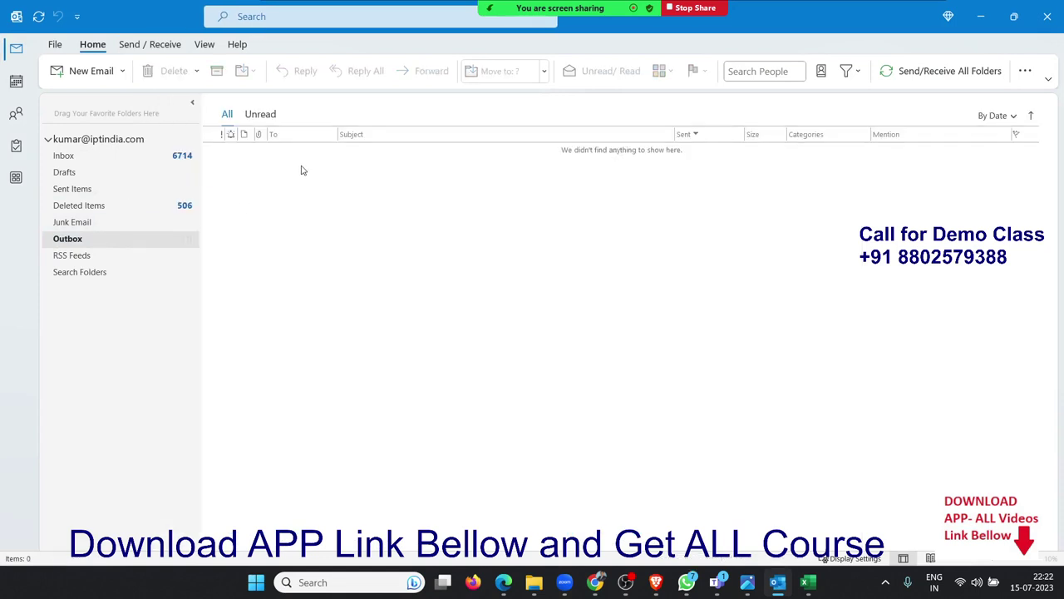
left_click(80, 192)
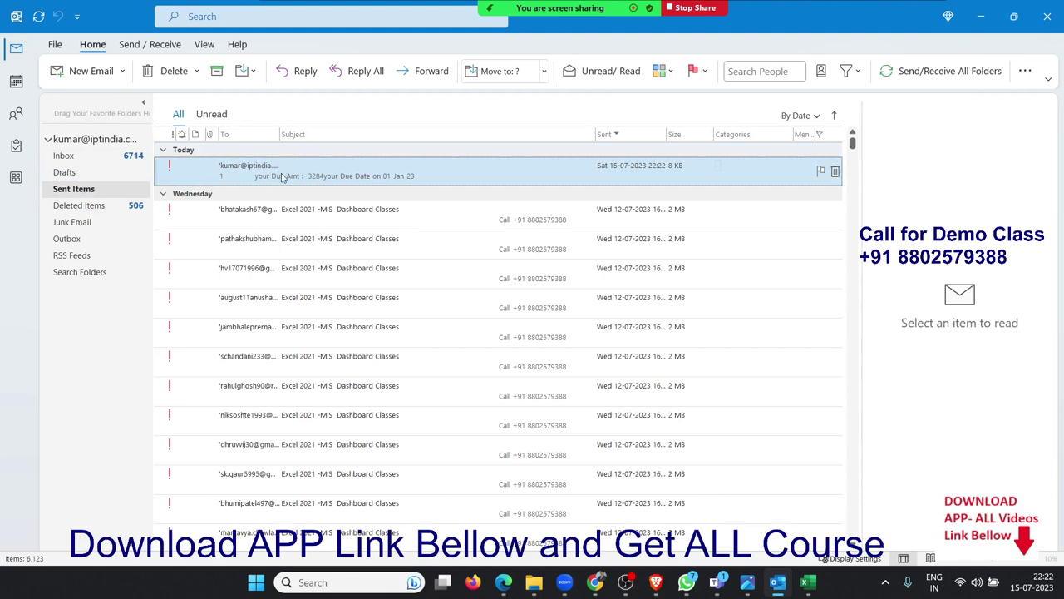
Open the newest sent due-amount message, review its body, then close it.
double_click(283, 177)
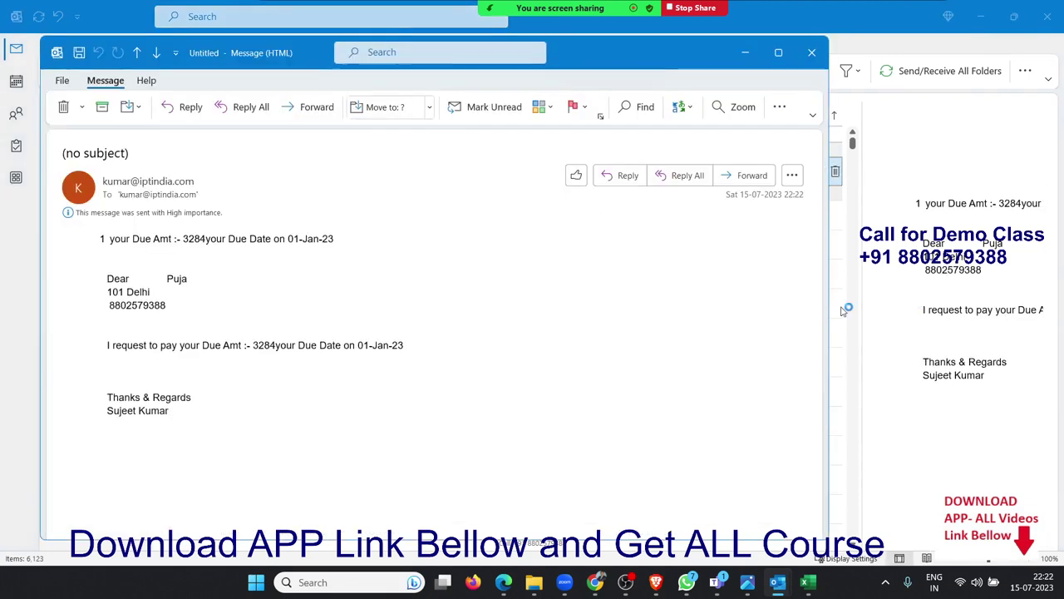
triple_click(131, 244)
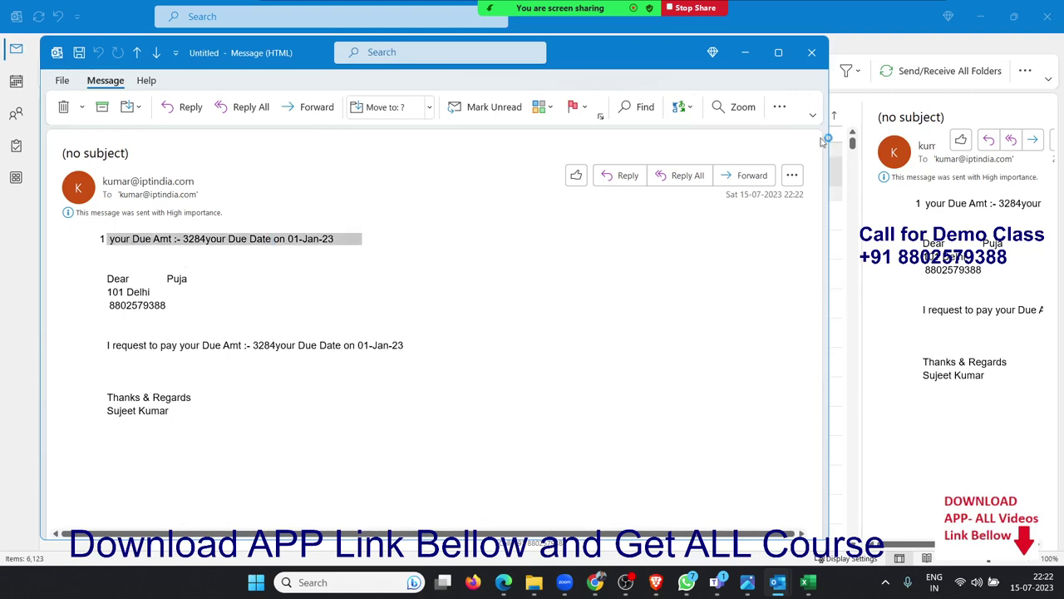
scroll(819, 112, "down", 1)
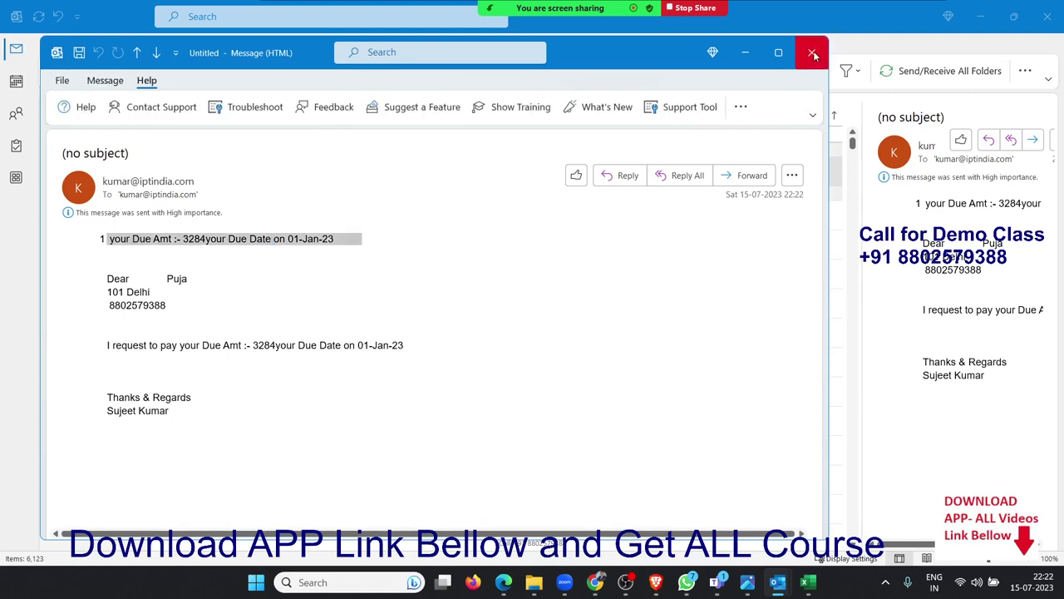
left_click(813, 54)
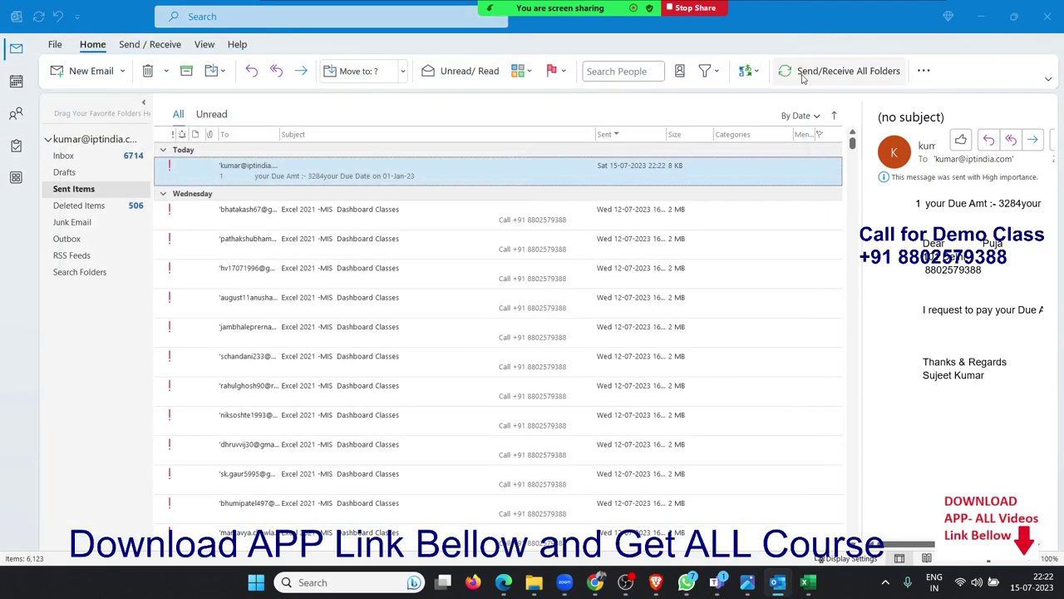
key("alt+Tab")
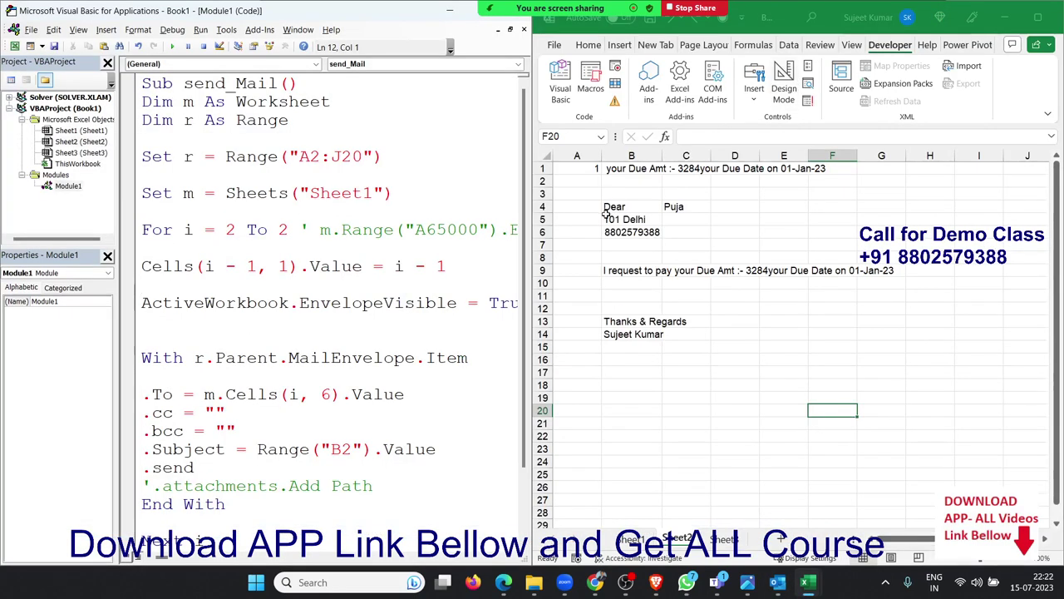
Change the Set r line to Sheets("Sheet2").Range("A2:J20").
left_click(606, 218)
left_click(619, 196)
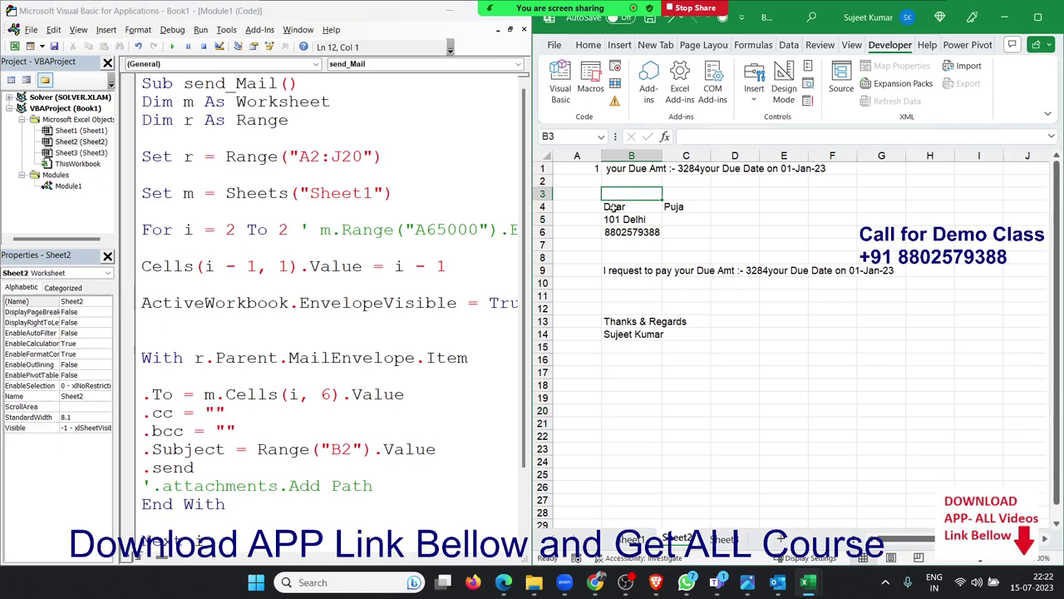
left_click(616, 207)
left_click(311, 158)
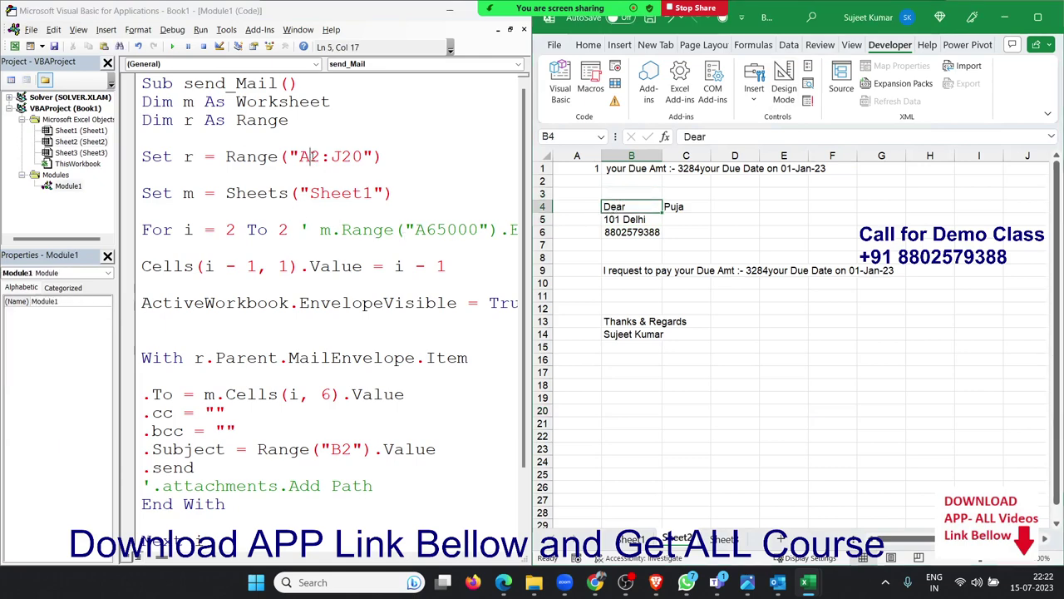
left_click(193, 359)
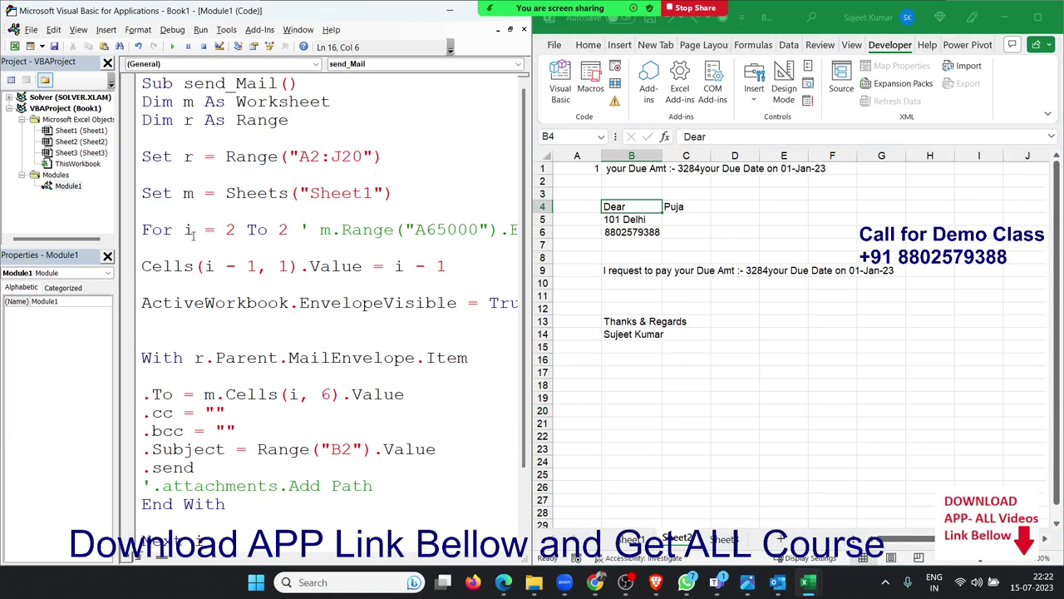
left_click(224, 156)
type("s")
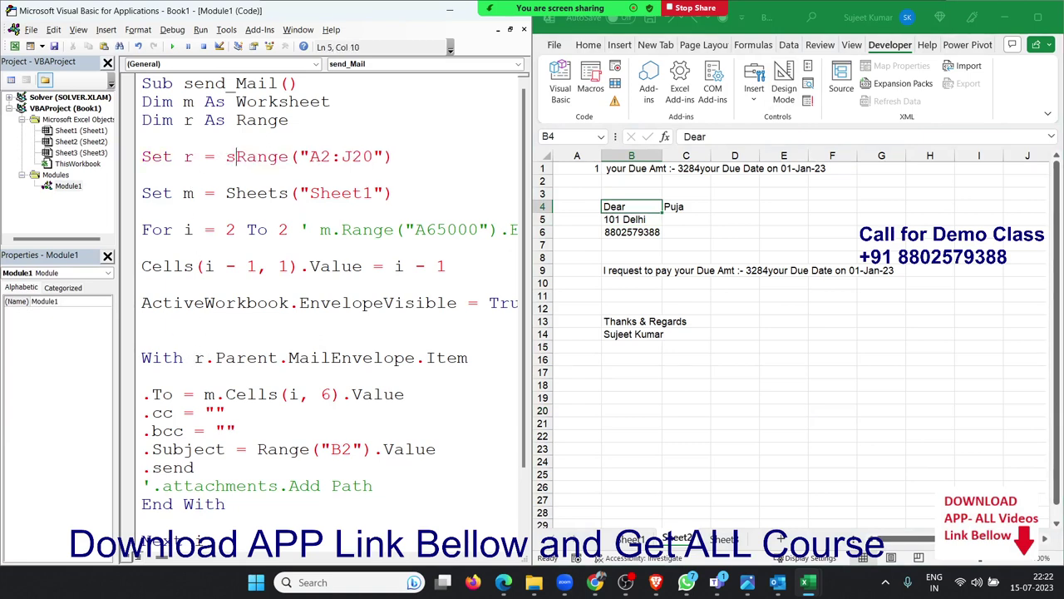
type("heets")
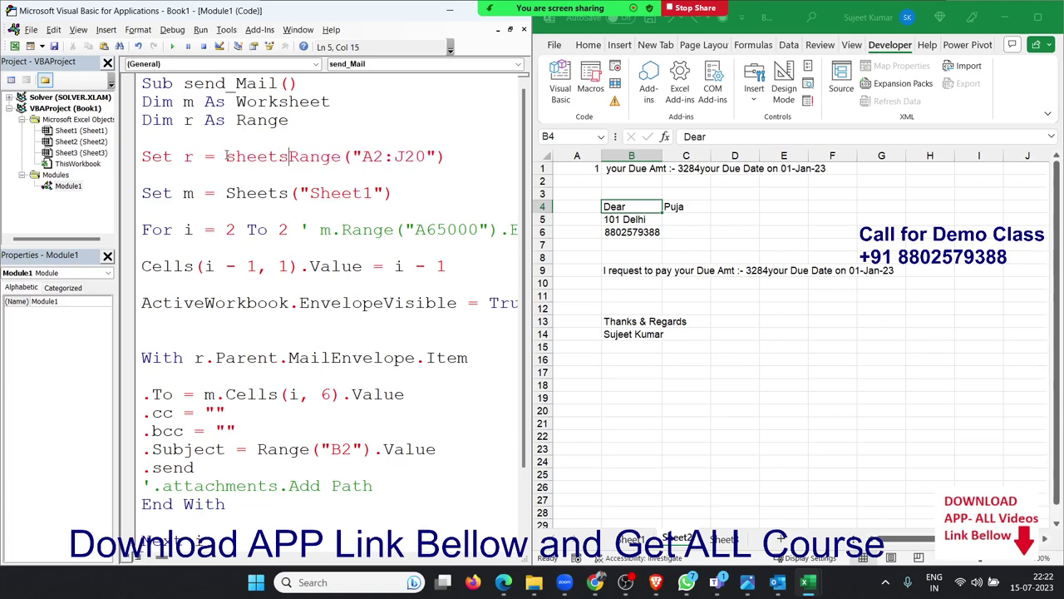
type("(\"S")
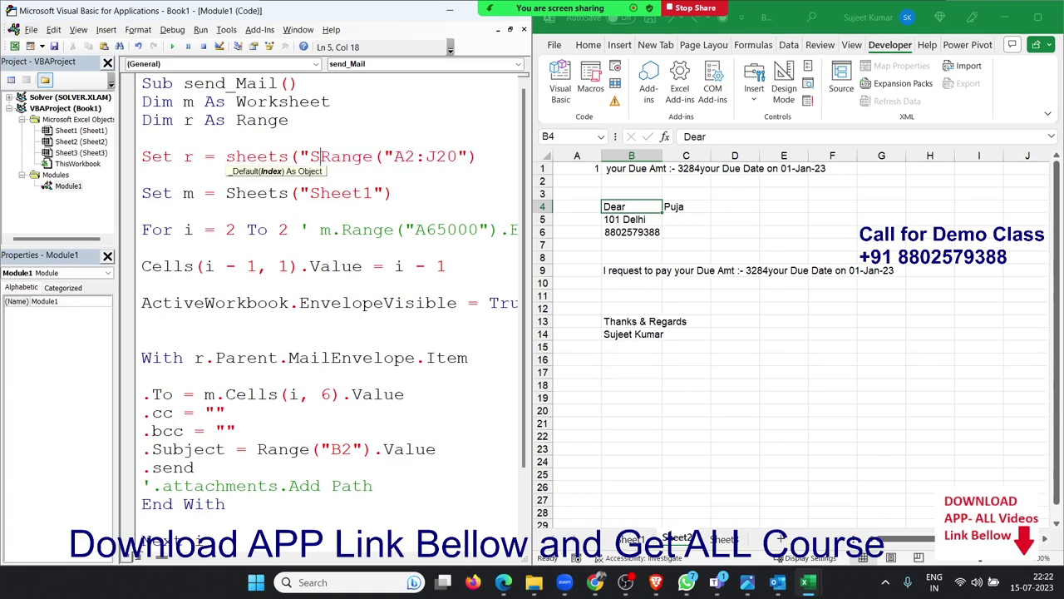
type("heet2")
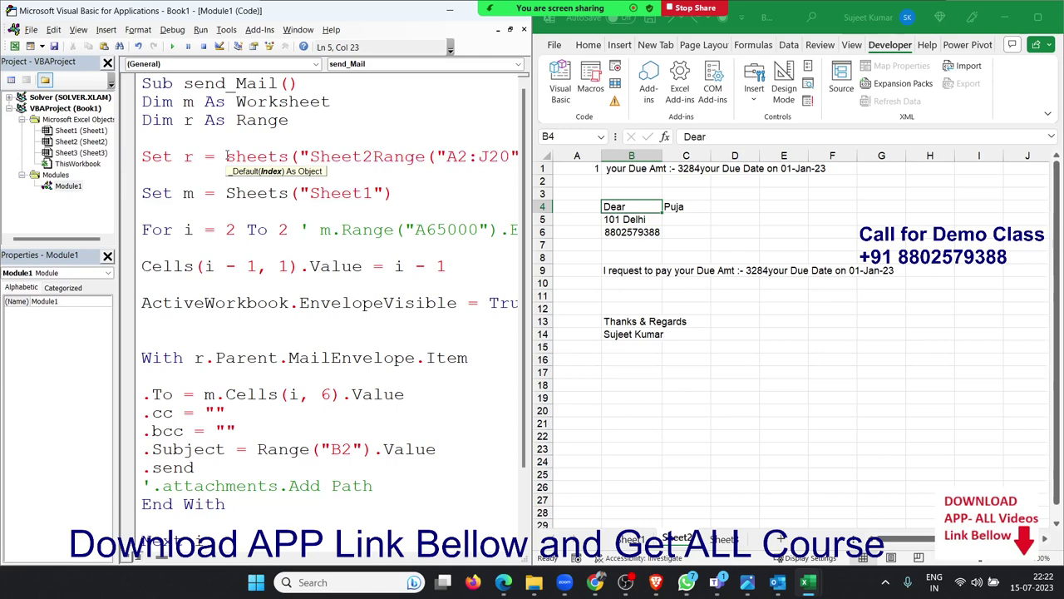
type("\").")
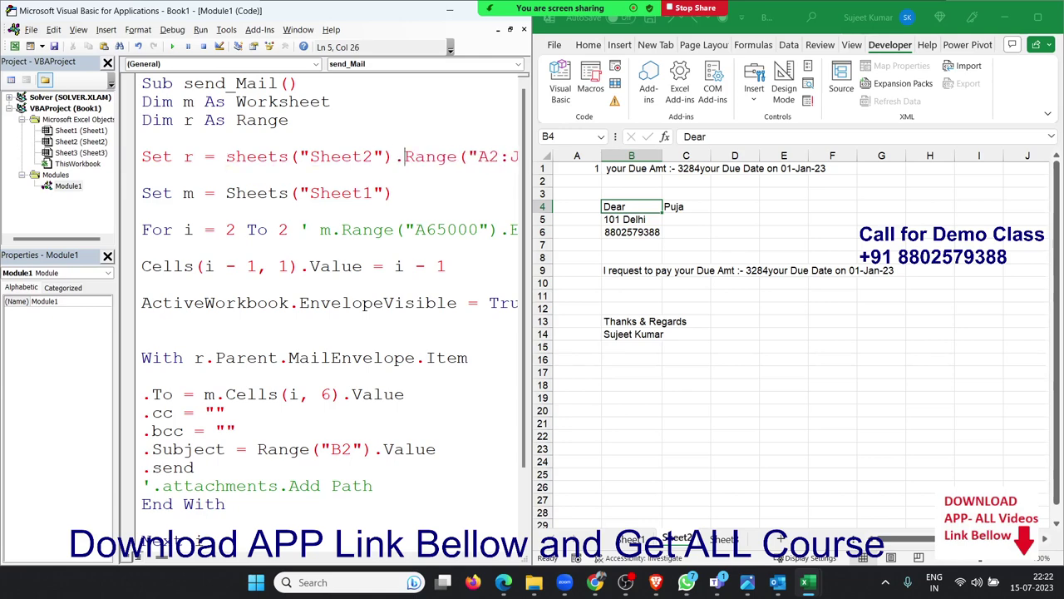
left_click(173, 251)
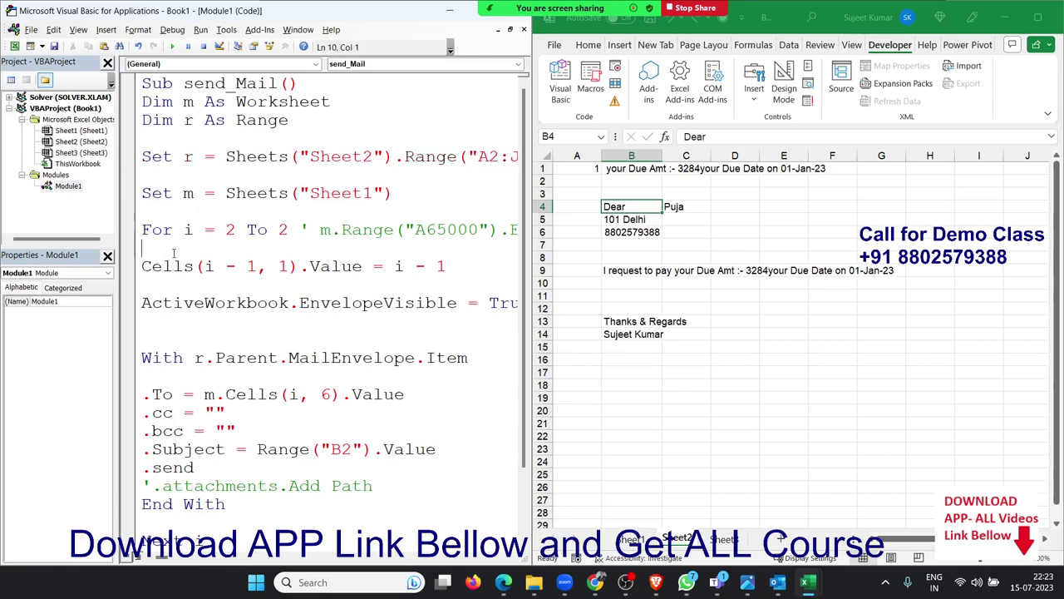
Run send_Mail again and switch to Outlook to watch the message send.
left_click(353, 229)
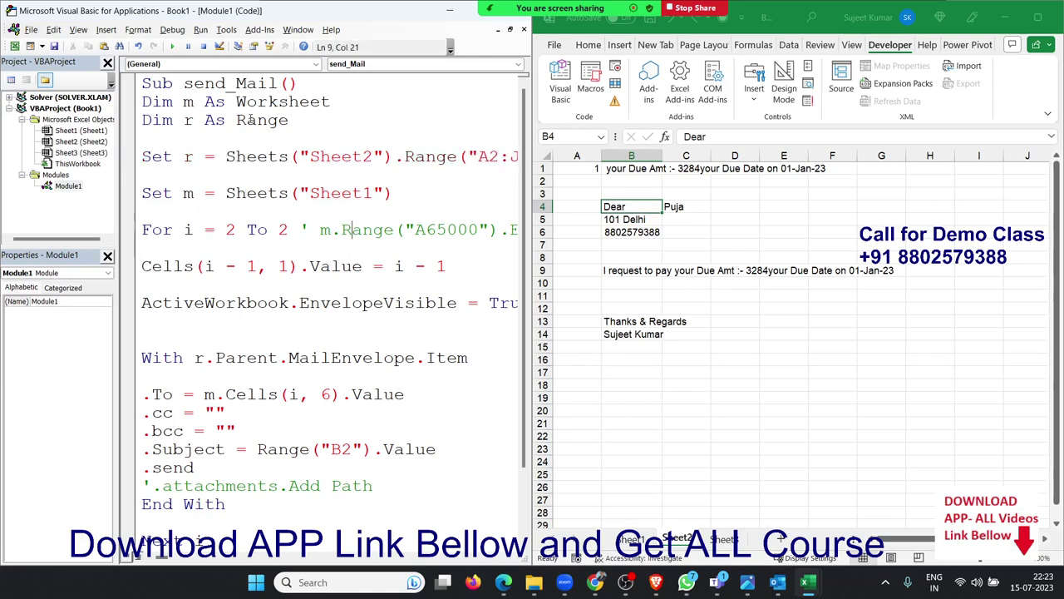
left_click(174, 49)
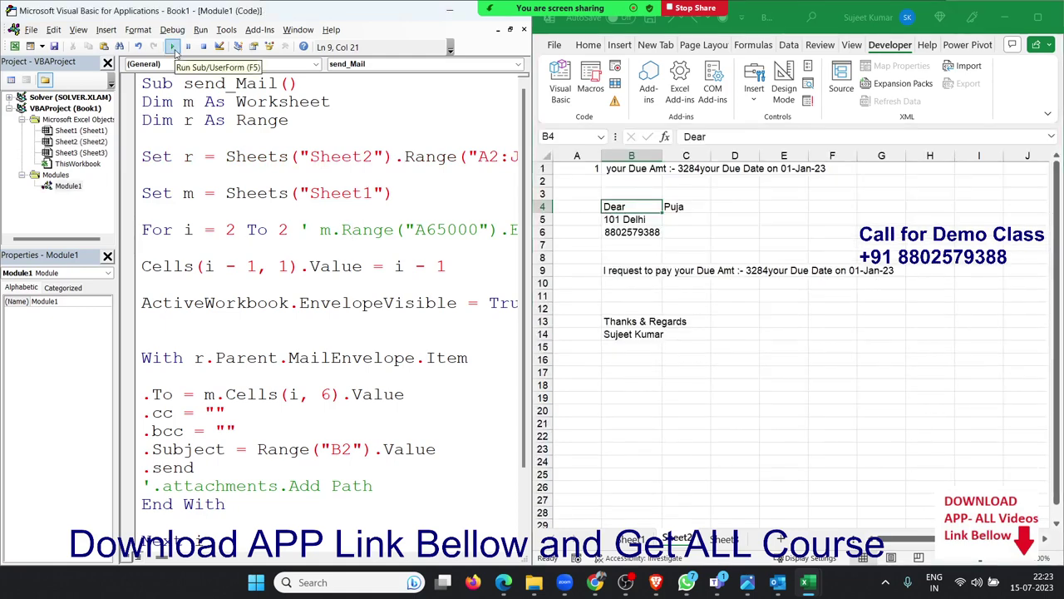
left_click(780, 580)
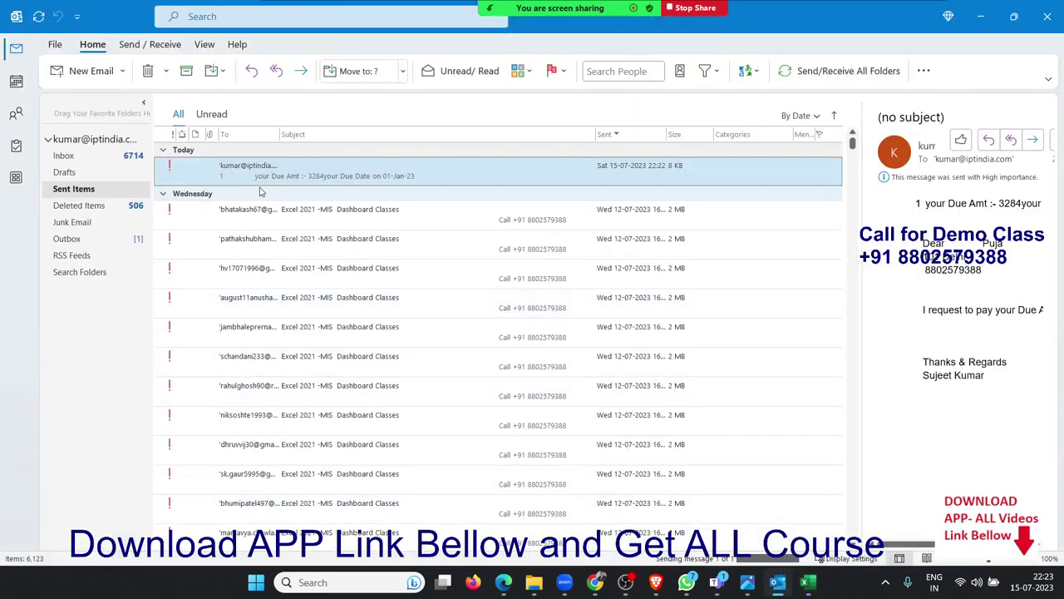
Check the Outbox, preview the new 22:23 letter in Sent Items, then return to VBA.
left_click(97, 240)
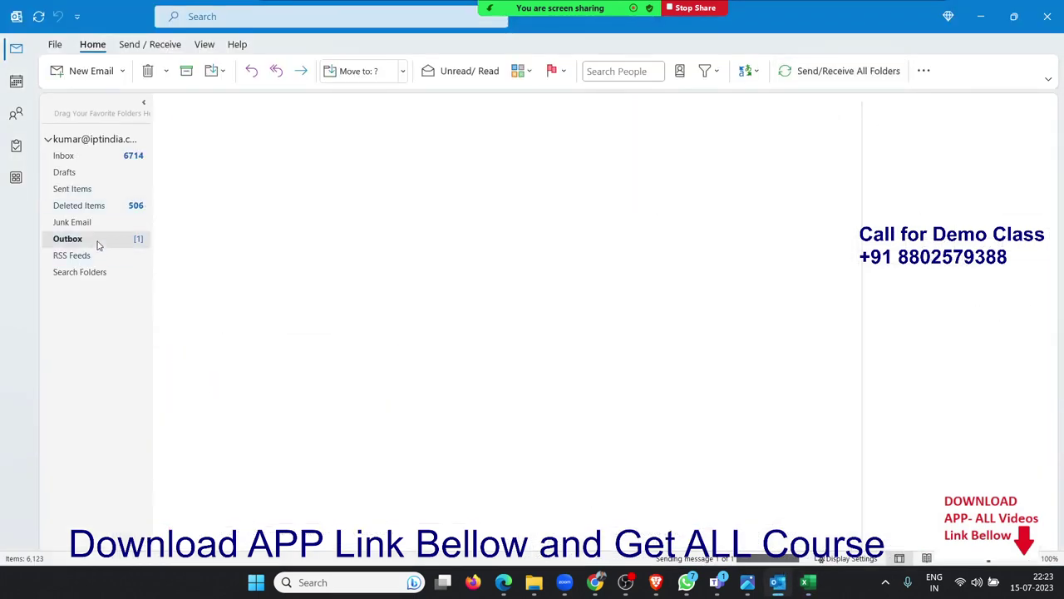
left_click(103, 187)
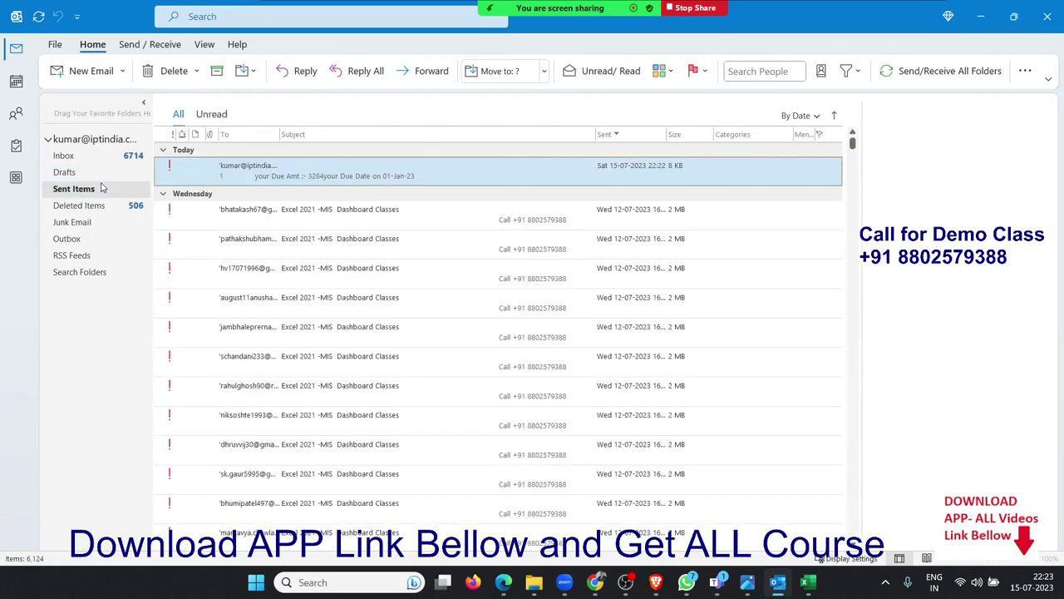
left_click(316, 169)
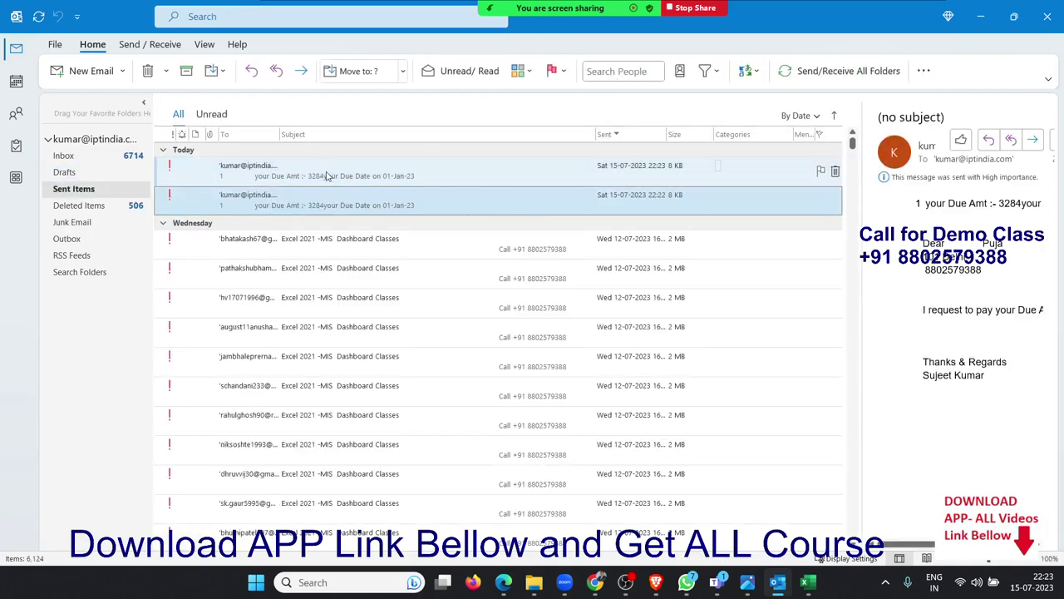
key("alt+Tab")
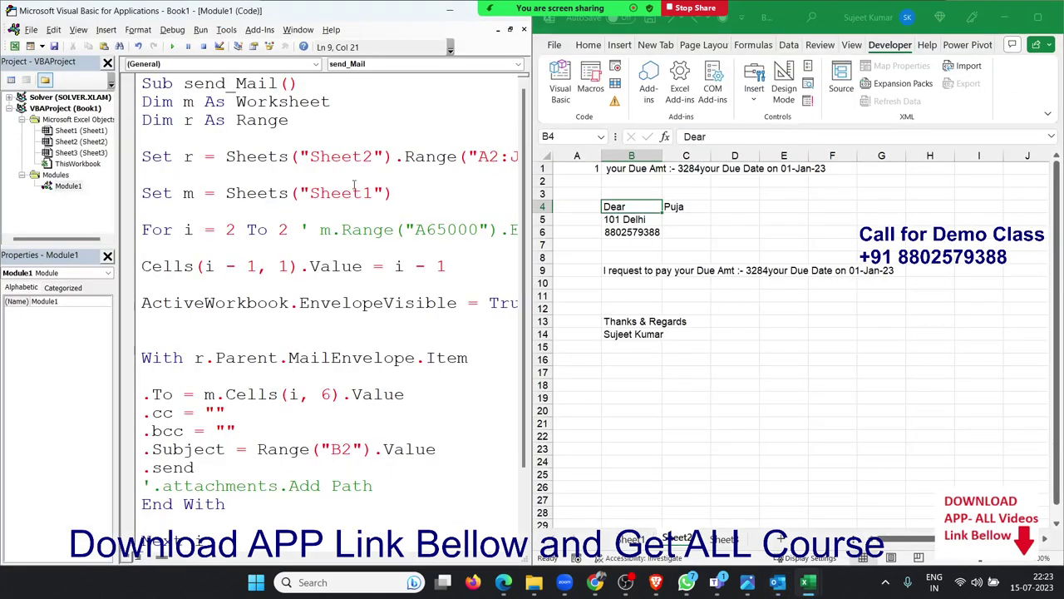
Insert blank lines after the Set r and Set m lines in send_Mail.
key("alt+Tab")
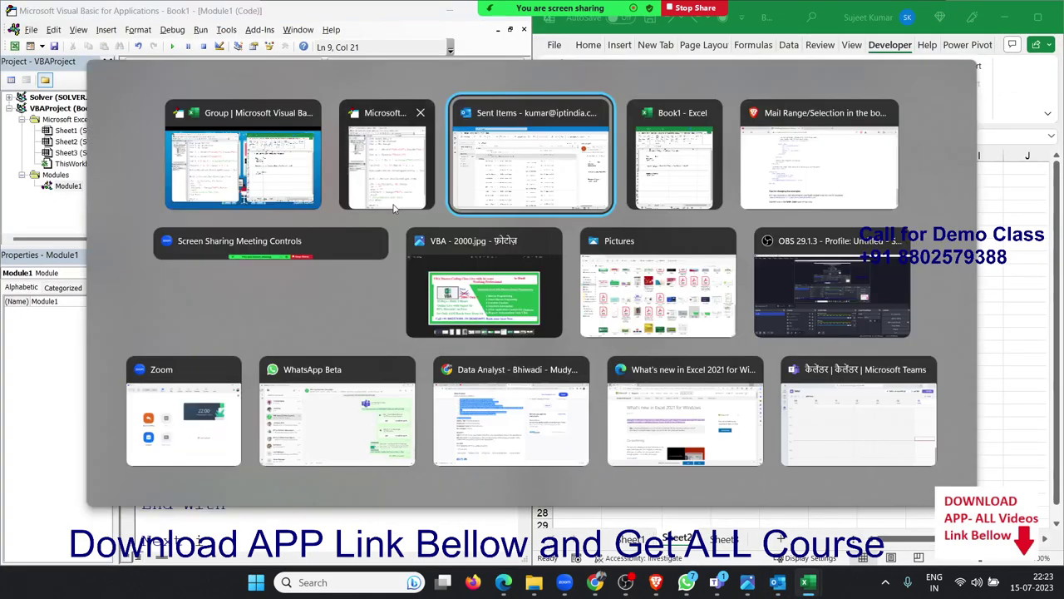
key("alt+Tab")
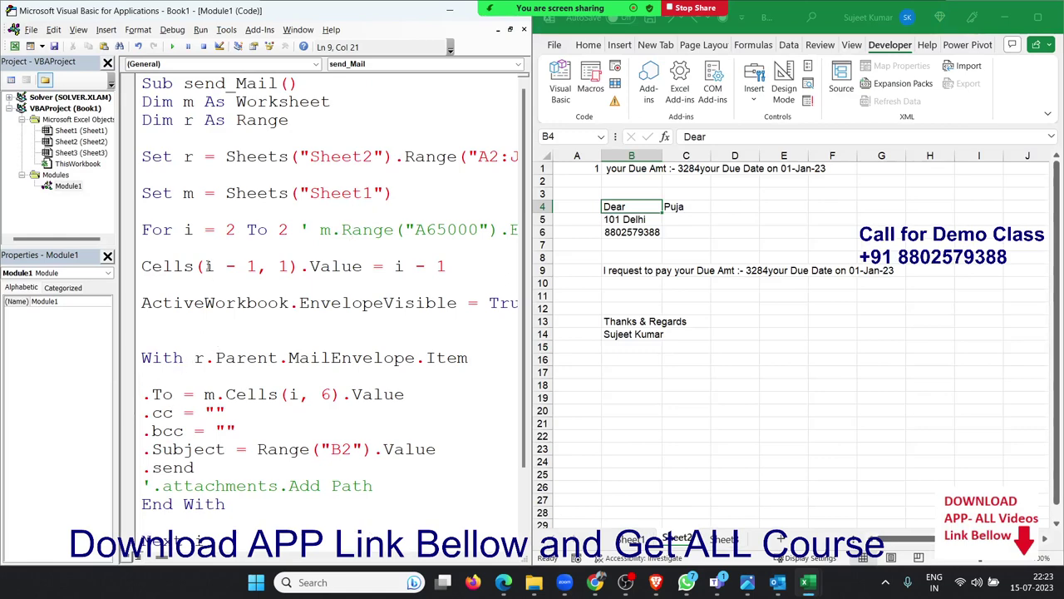
left_click(180, 172)
key("Return")
left_click(142, 211)
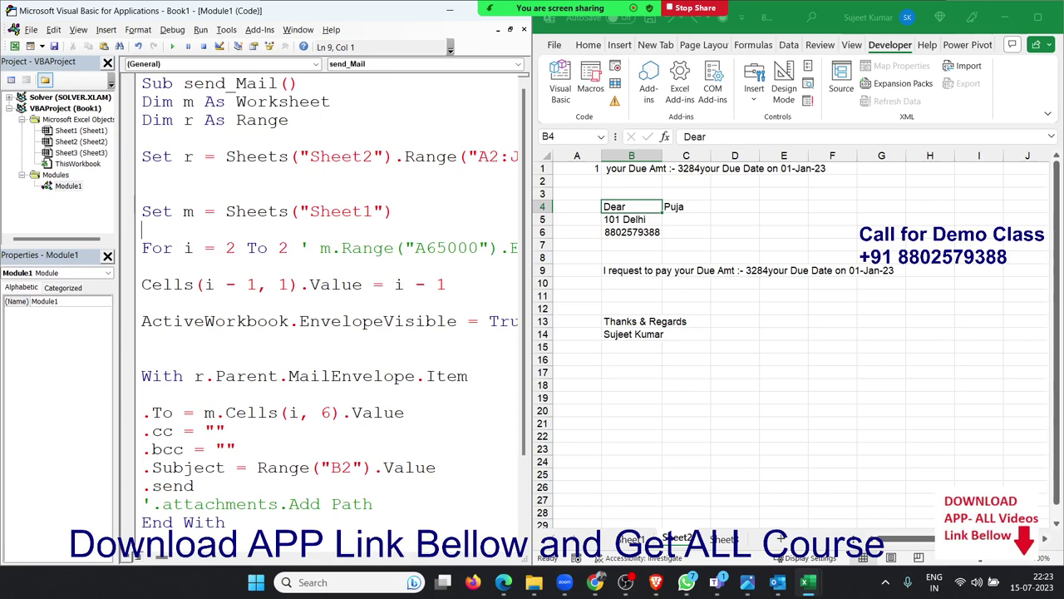
key("Return")
key("Up")
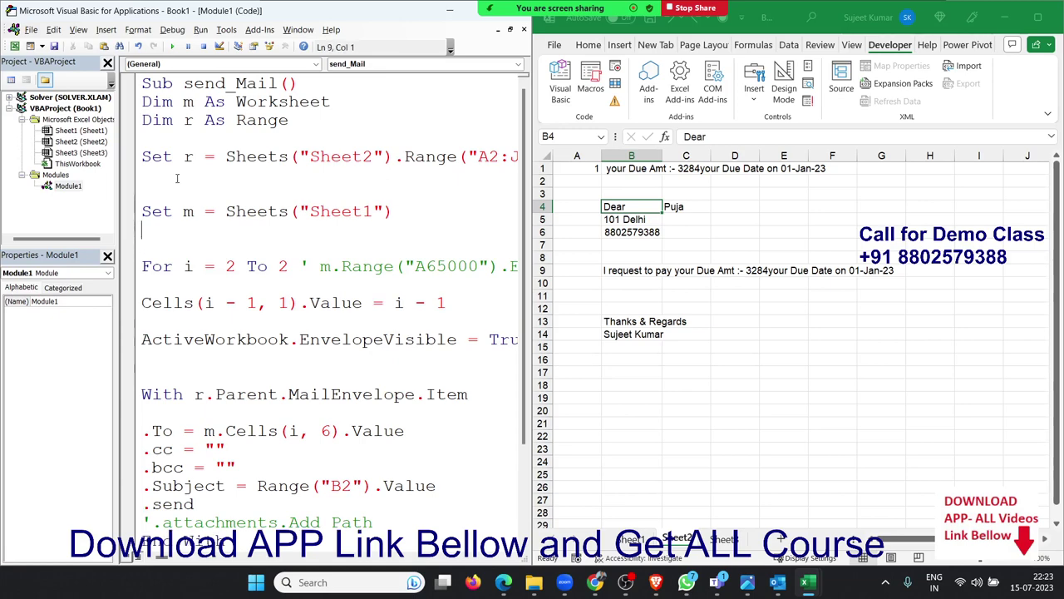
Add r.Select below Set m, rerun send_Mail, and switch to Outlook.
type("r.")
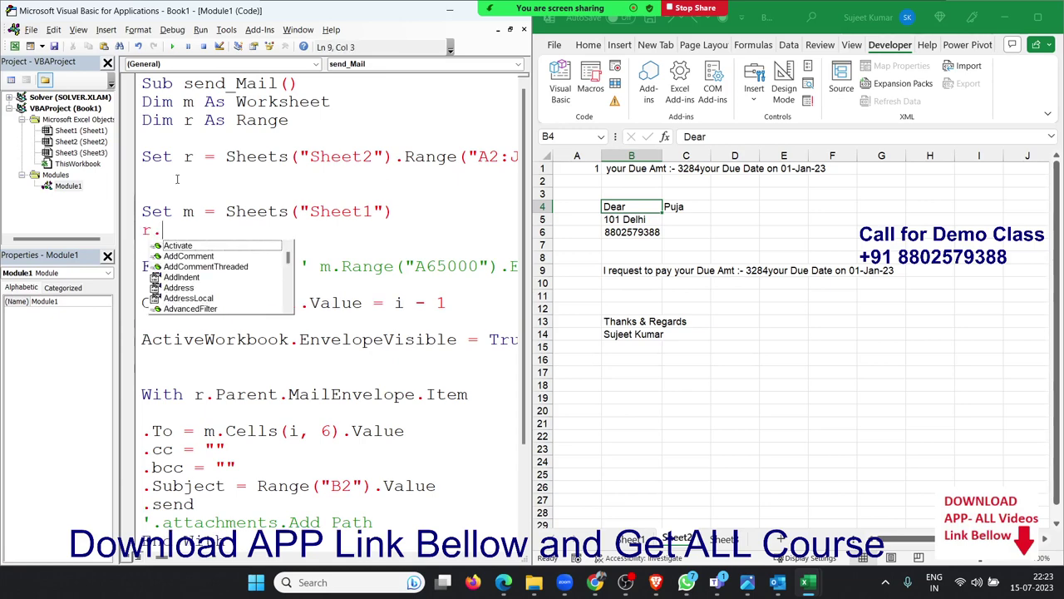
type("se")
key("Tab")
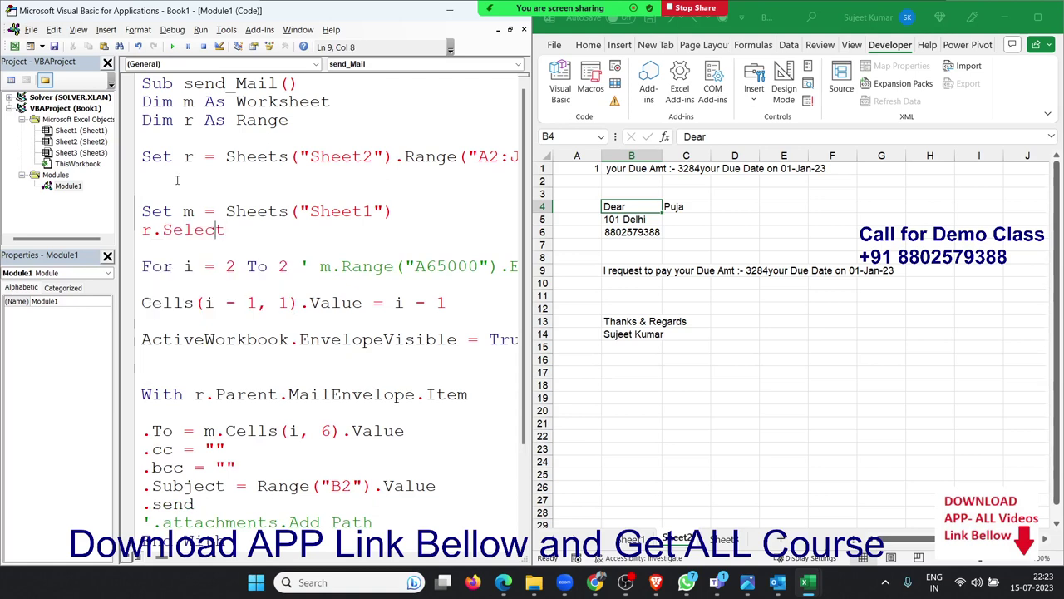
left_click(210, 249)
left_click(176, 47)
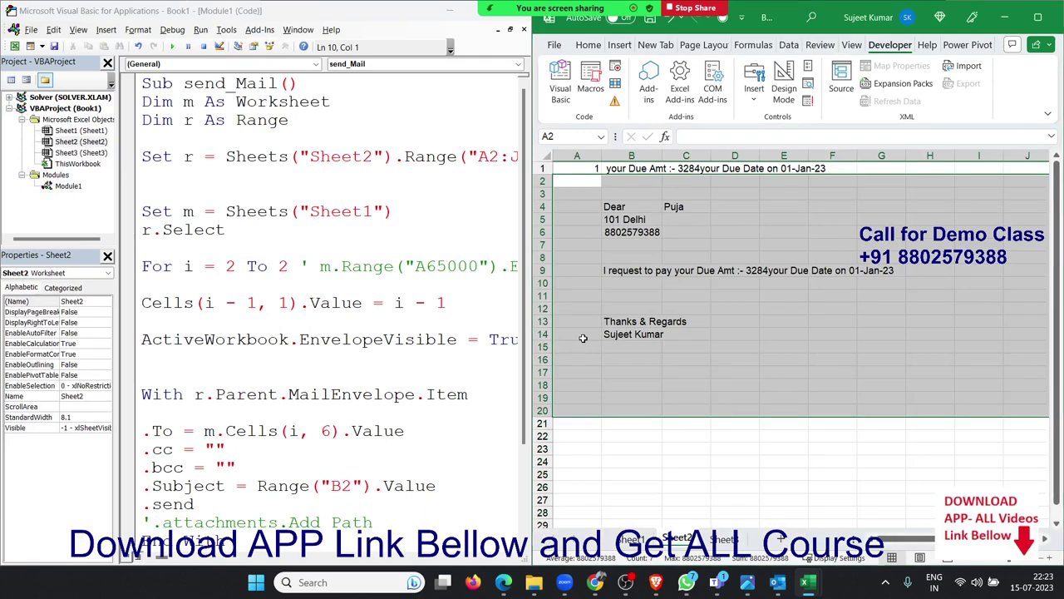
key("alt+Tab")
key("alt+Tab")
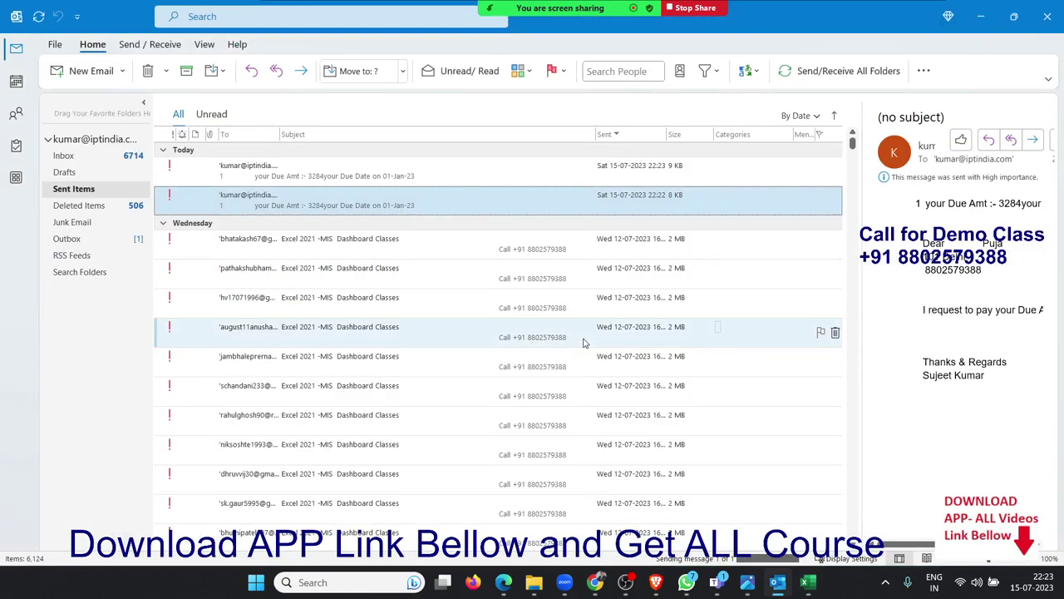
Open the newest 22:24 due-amount letter in Sent Items, close it, and return to VBA.
left_click(135, 241)
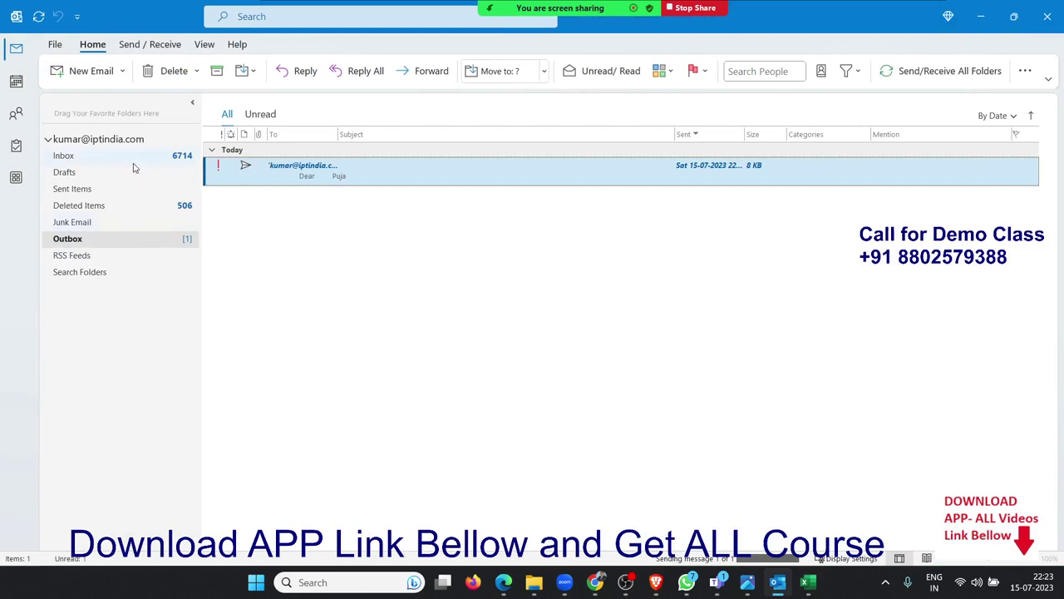
left_click(126, 189)
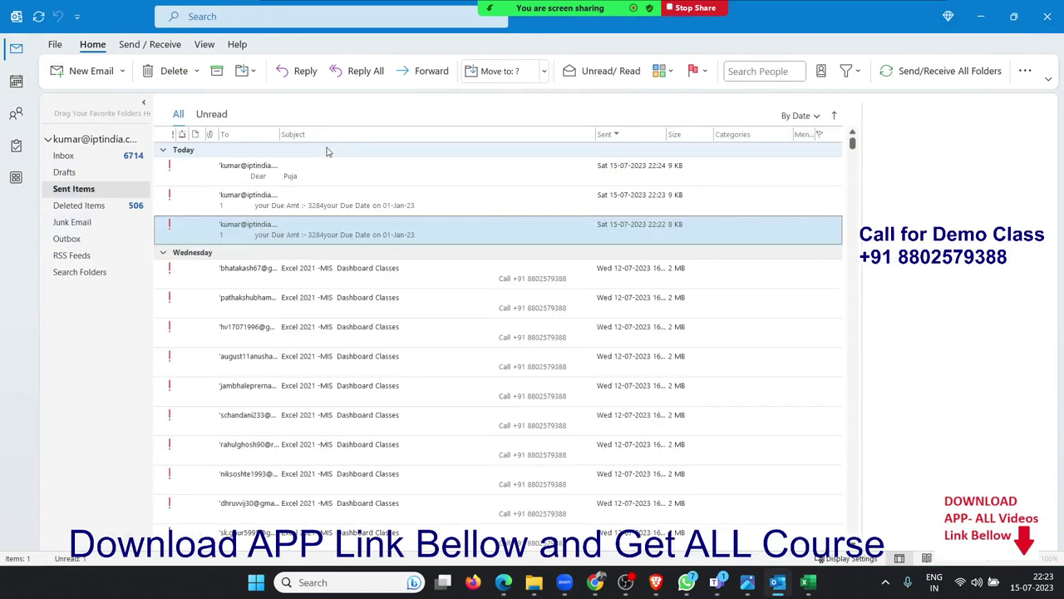
left_click(309, 178)
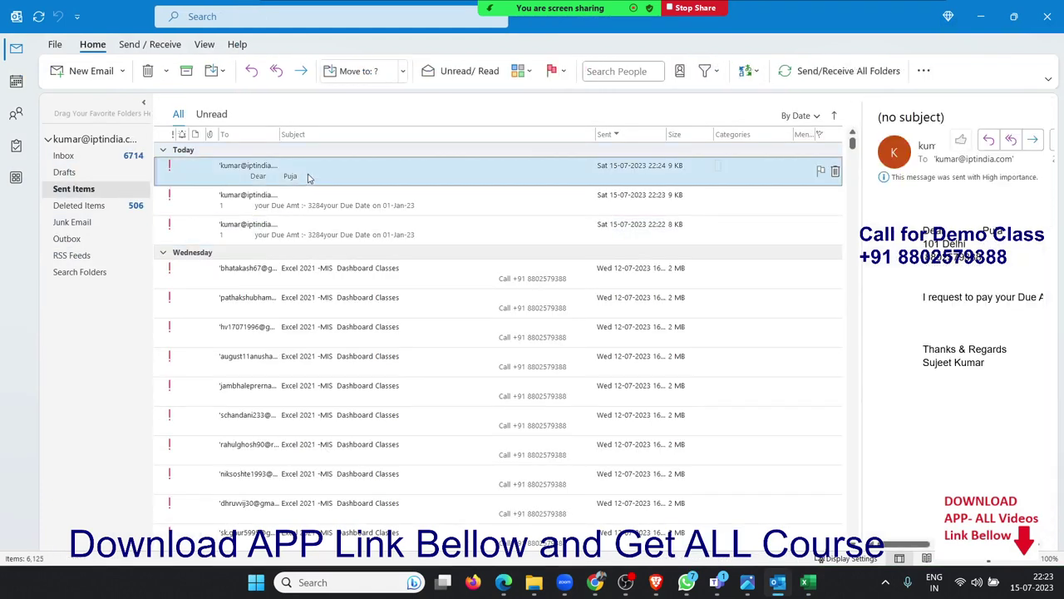
double_click(543, 183)
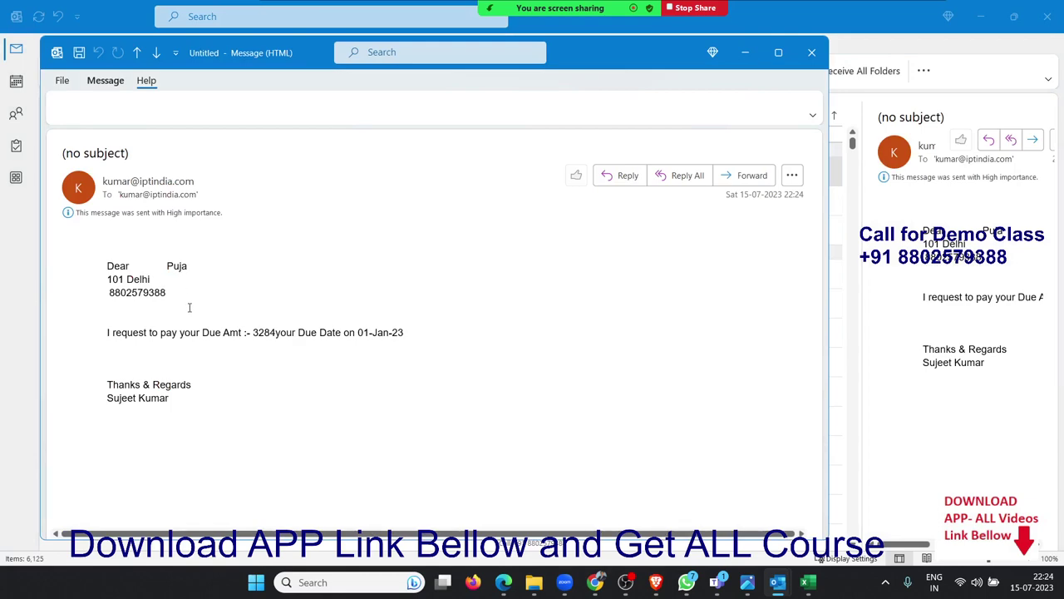
key("Escape")
key("alt+Tab")
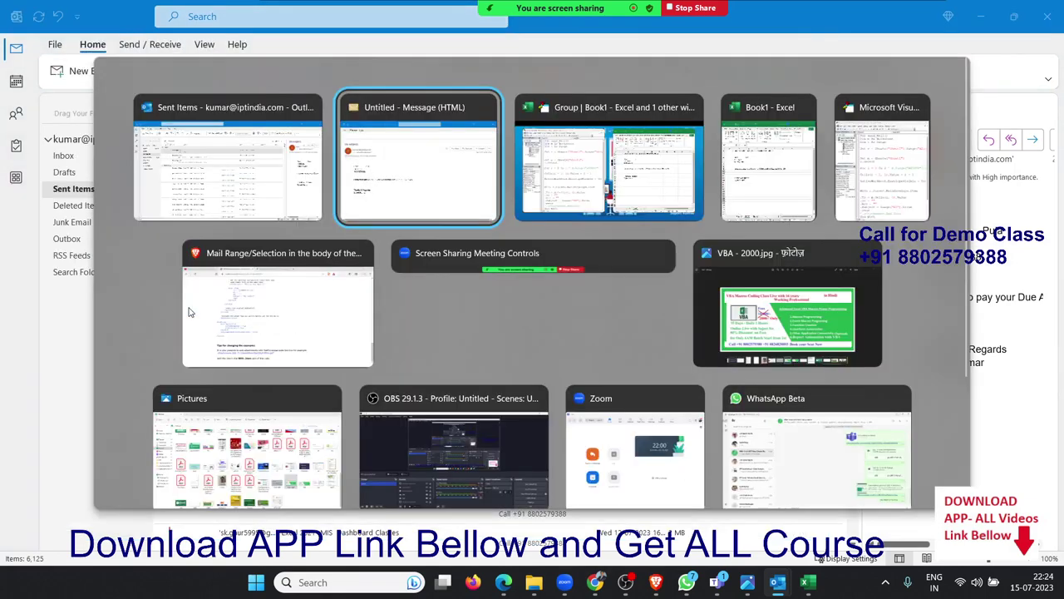
key("alt+Tab")
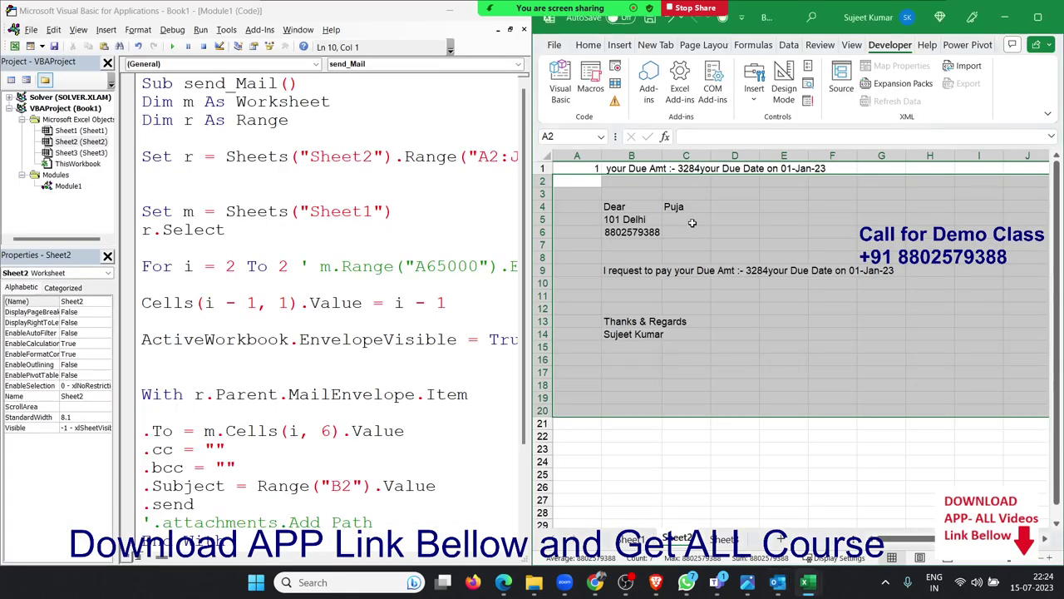
Right-align Dear in cell B4 of Sheet2.
left_click(689, 220)
left_click(645, 218)
left_click(644, 206)
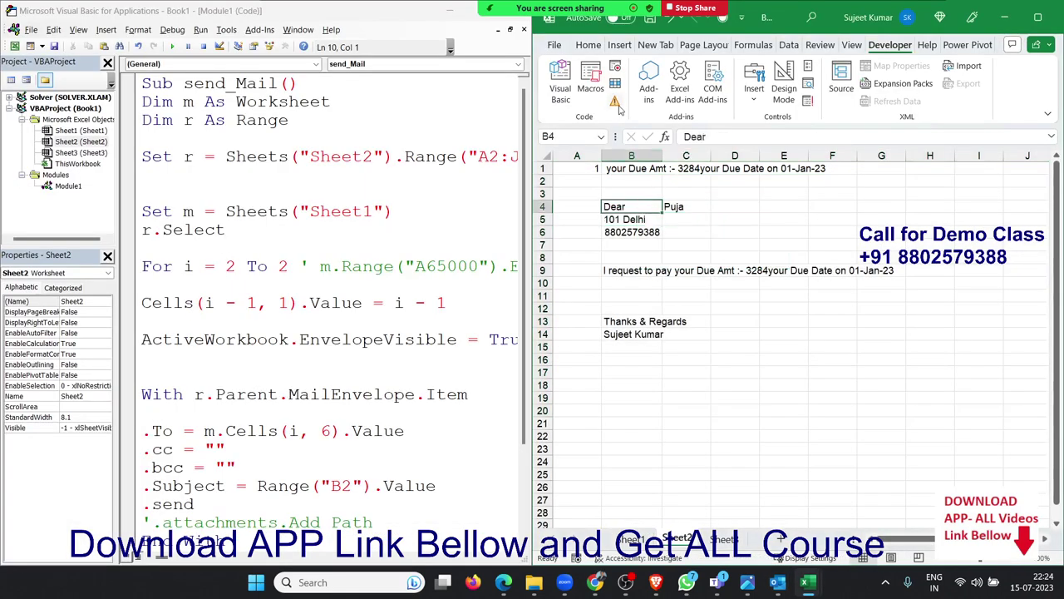
left_click(588, 45)
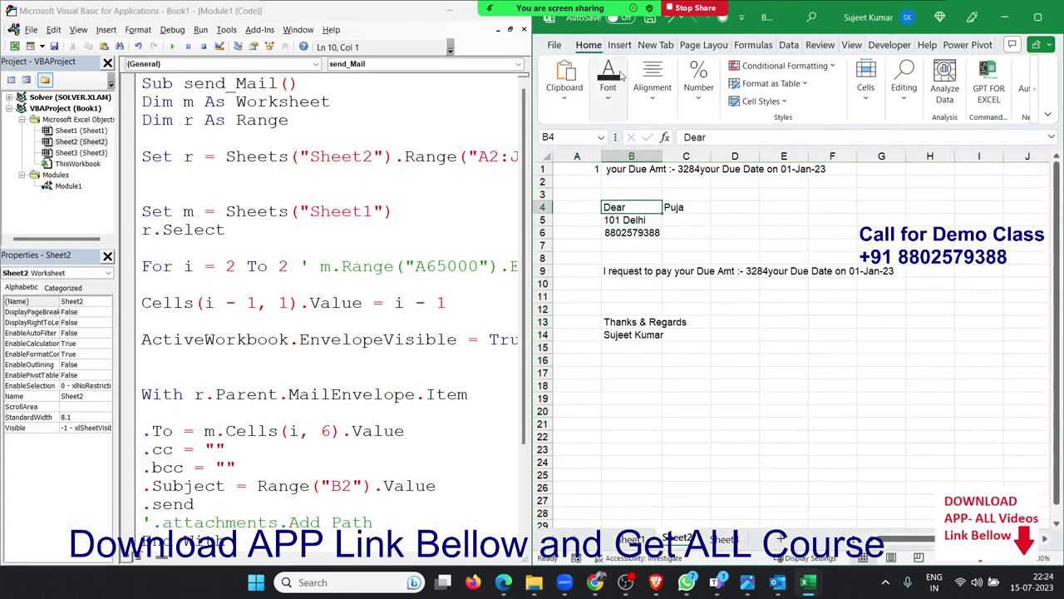
left_click(666, 98)
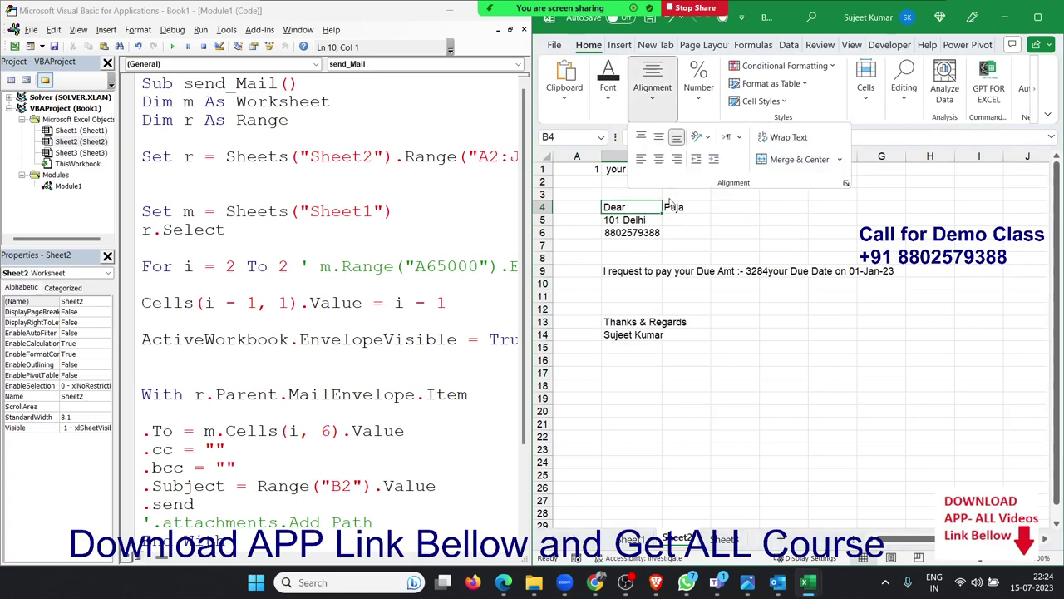
left_click(677, 159)
left_click(678, 243)
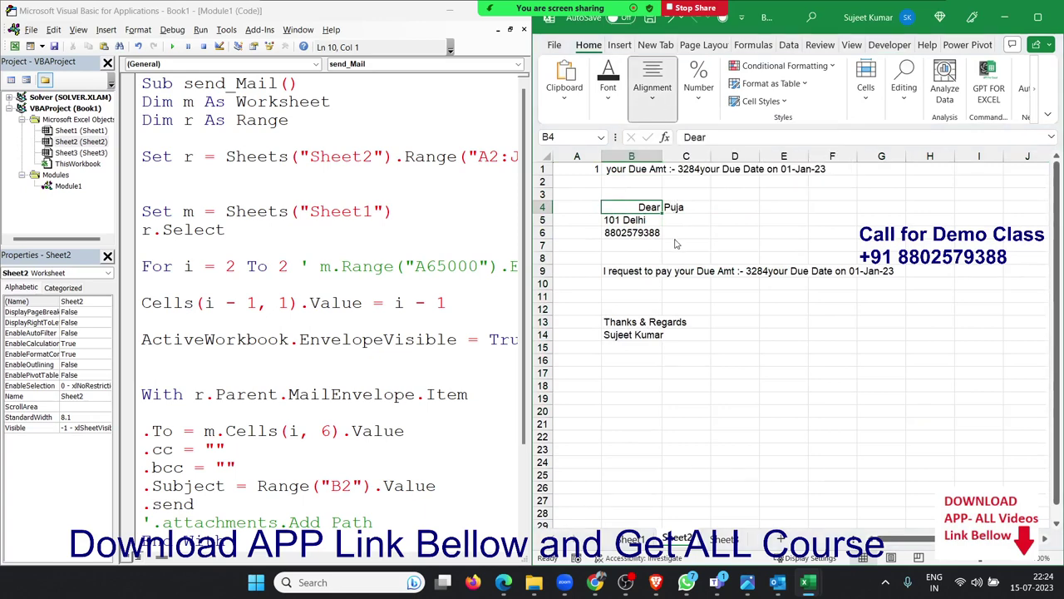
Move the salutation B4:C4 one column left to A4:B4.
left_click(697, 217)
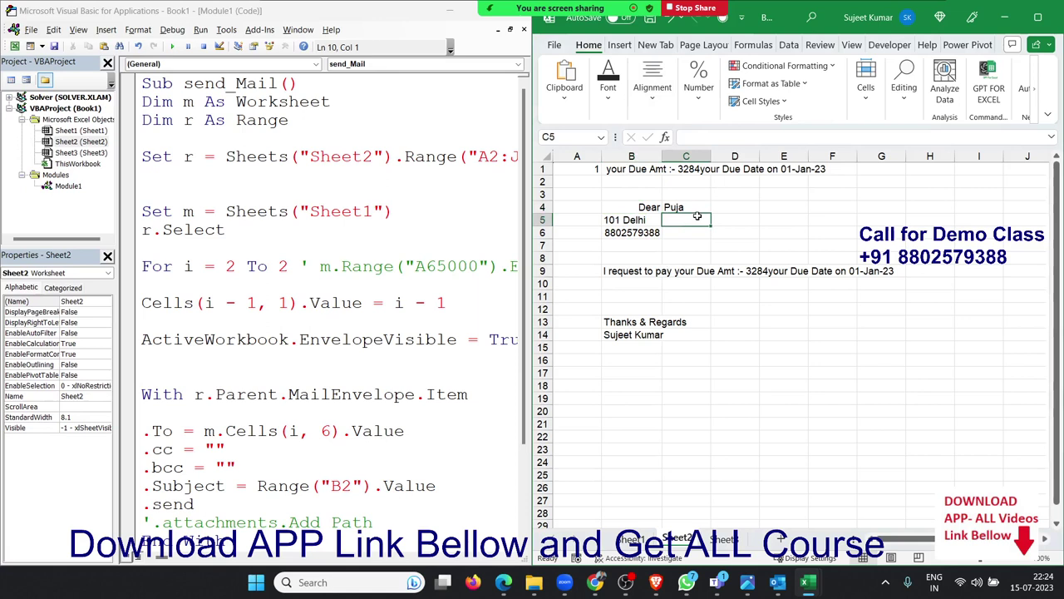
left_click(702, 206)
left_click(689, 247)
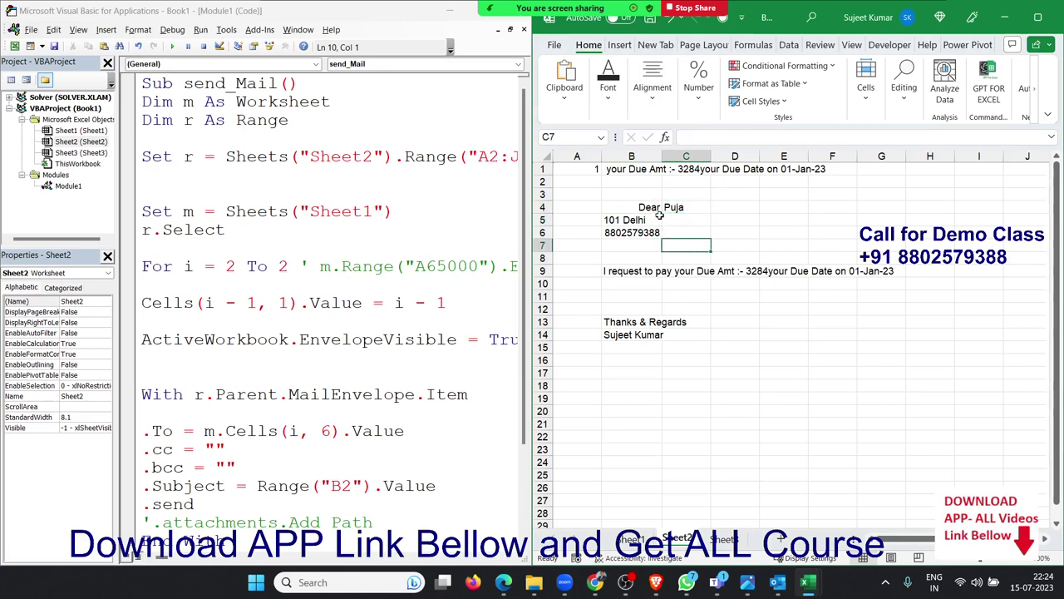
left_click_drag(657, 219, 678, 222)
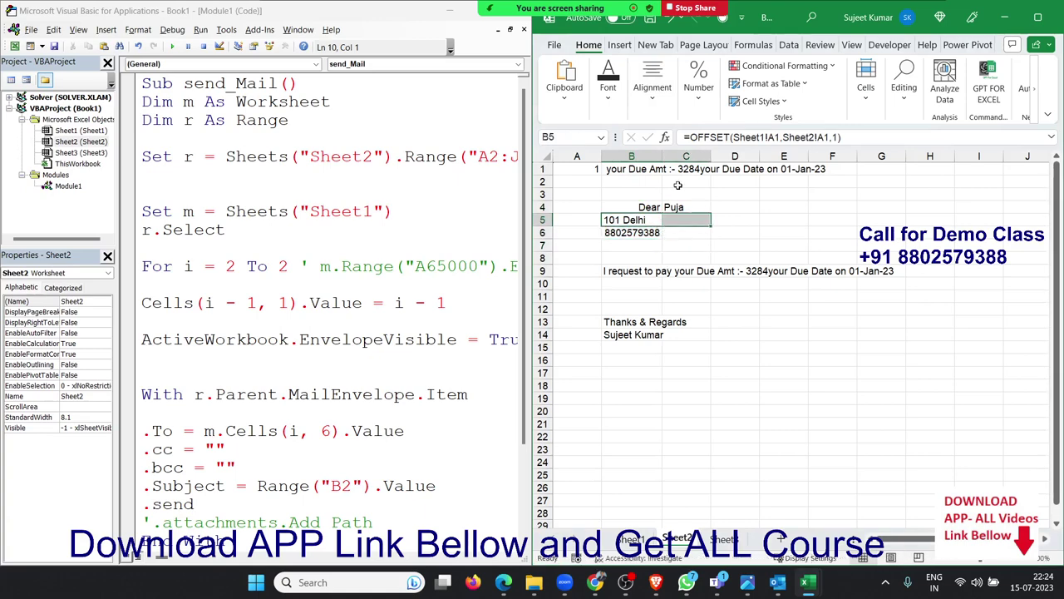
left_click(684, 204)
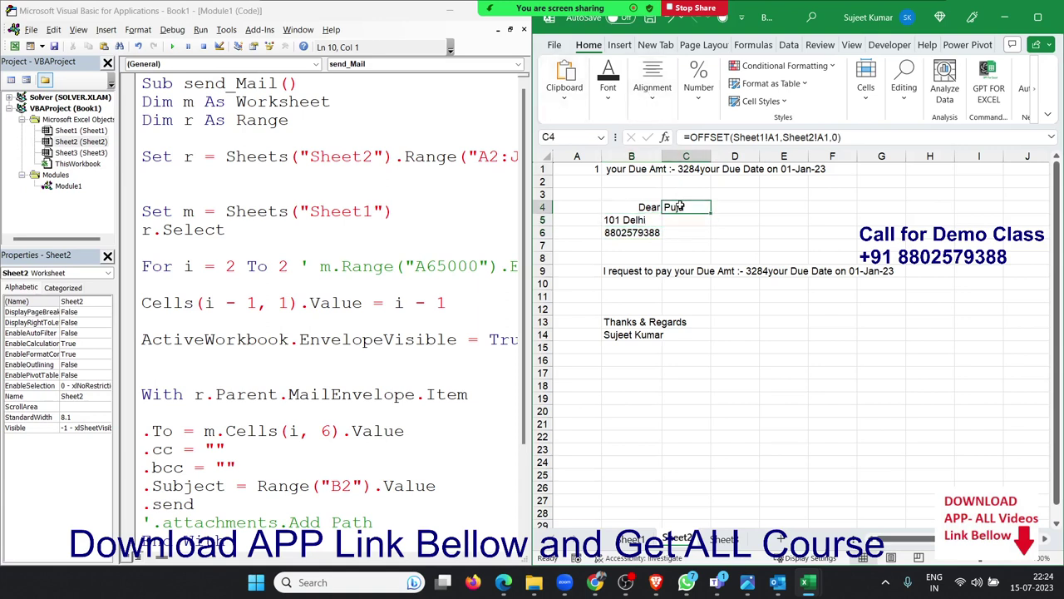
mouse_move(665, 207)
left_mouse_down()
mouse_move(637, 220)
mouse_move(601, 220)
mouse_move(598, 208)
left_mouse_up()
left_click(597, 233)
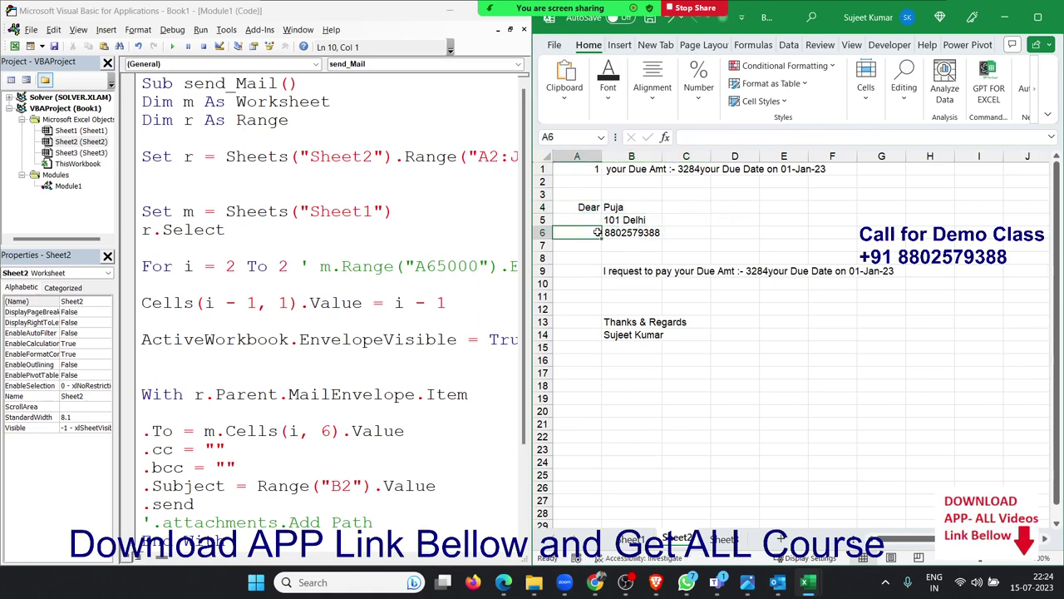
left_click(678, 221)
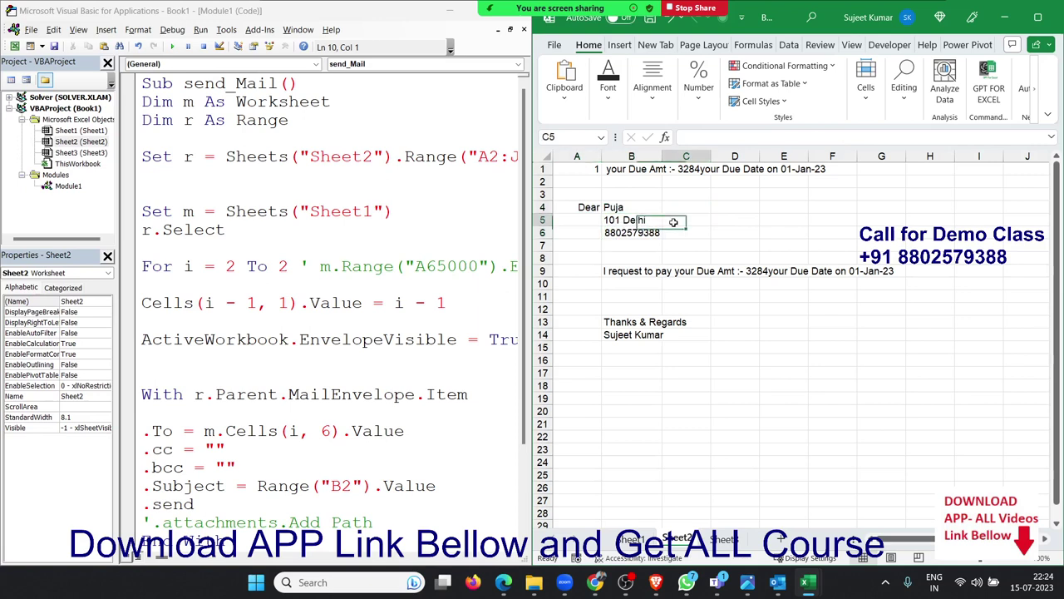
left_click(322, 283)
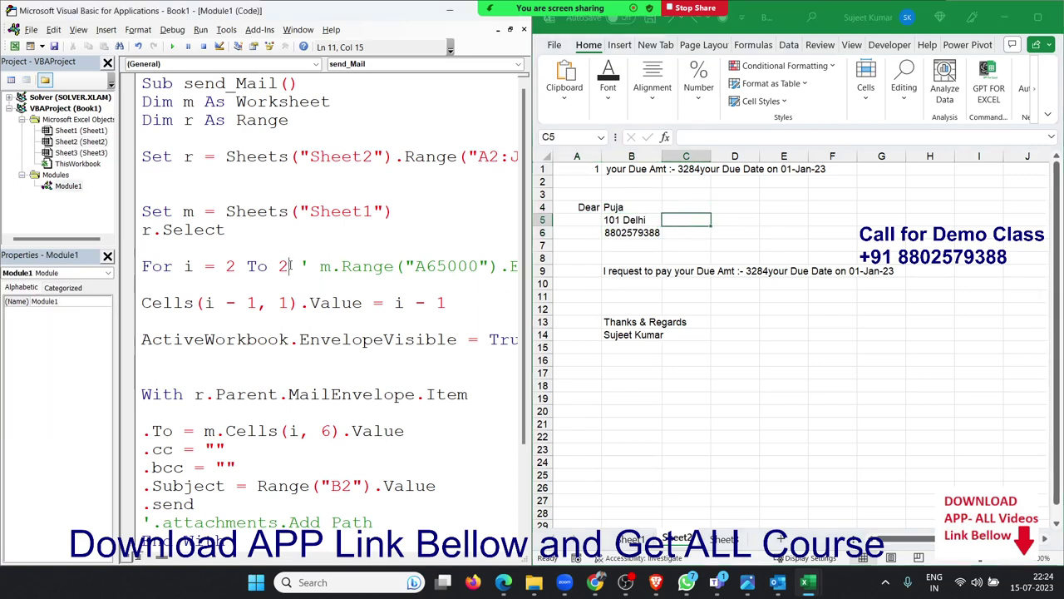
Replace the hard-coded loop end 2 with m.Range("A65000").End(xlUp).Row and run send_Mail.
left_click(291, 266)
key("BackSpace")
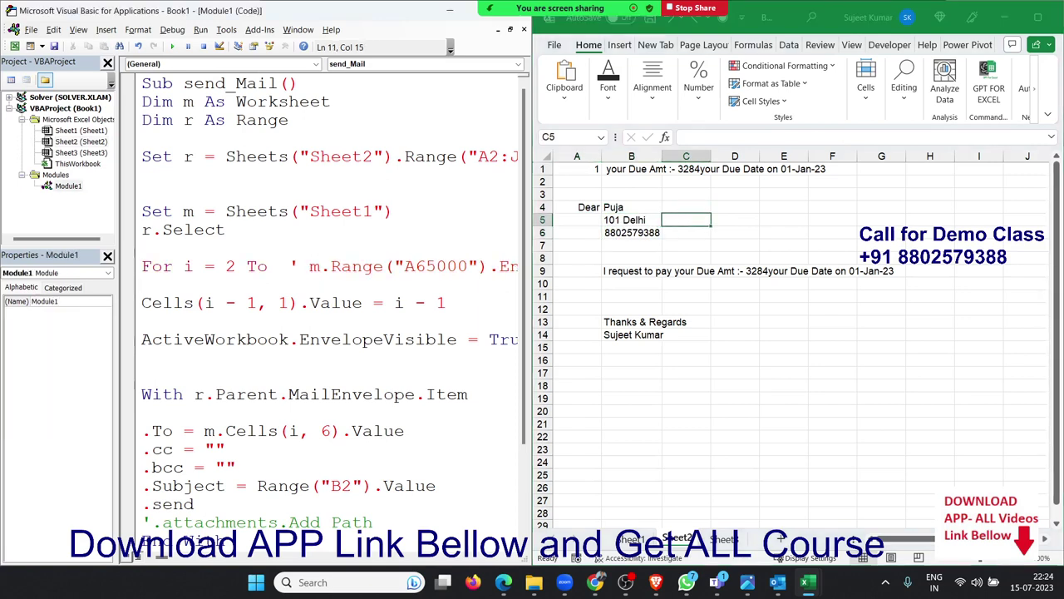
key("Delete")
scroll(299, 266, "down", 2)
scroll(299, 266, "up", 1)
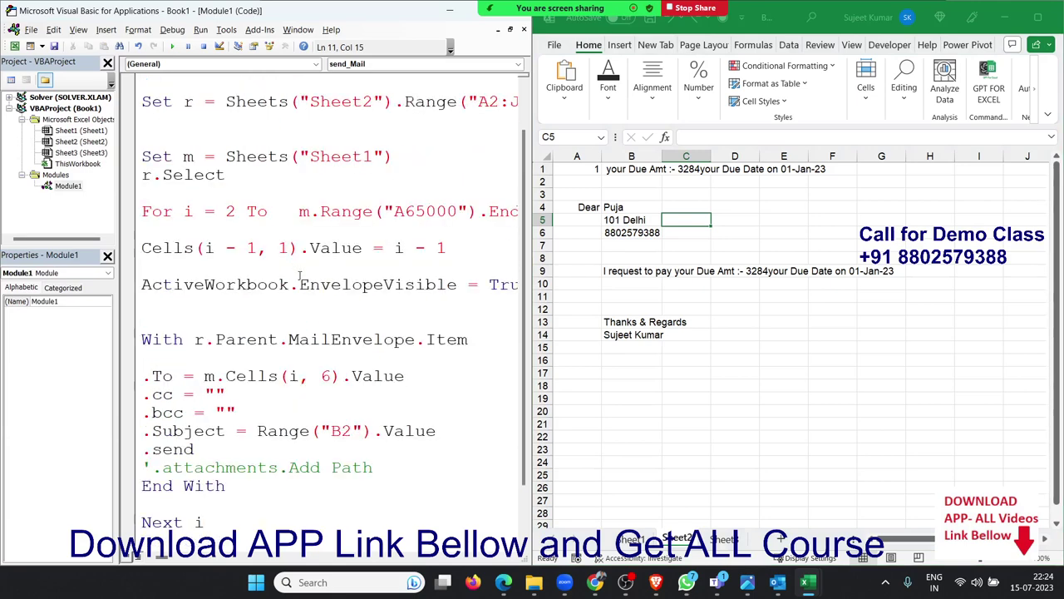
left_click(299, 273)
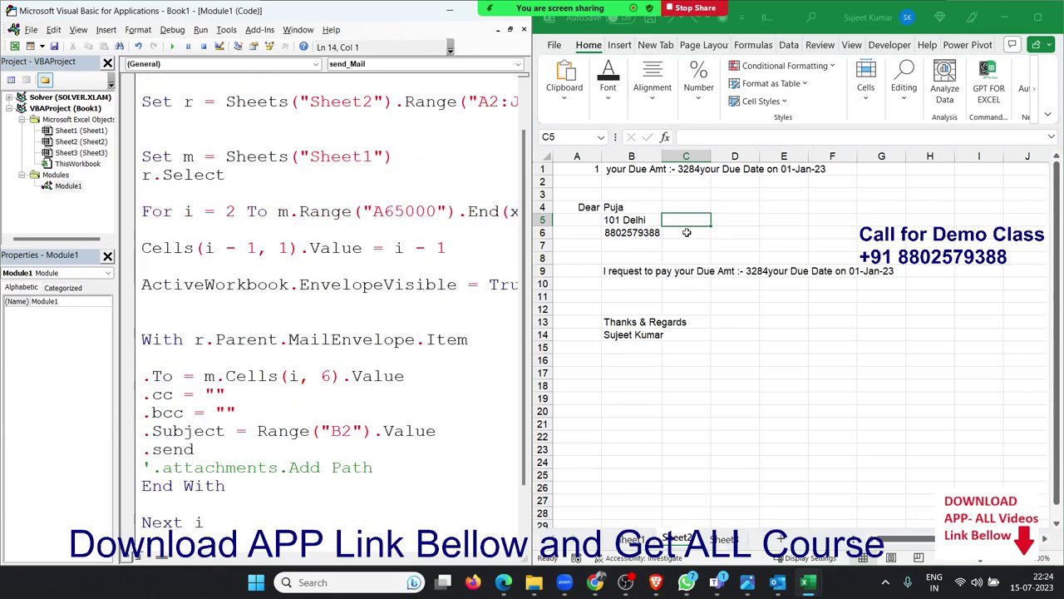
left_click(143, 193)
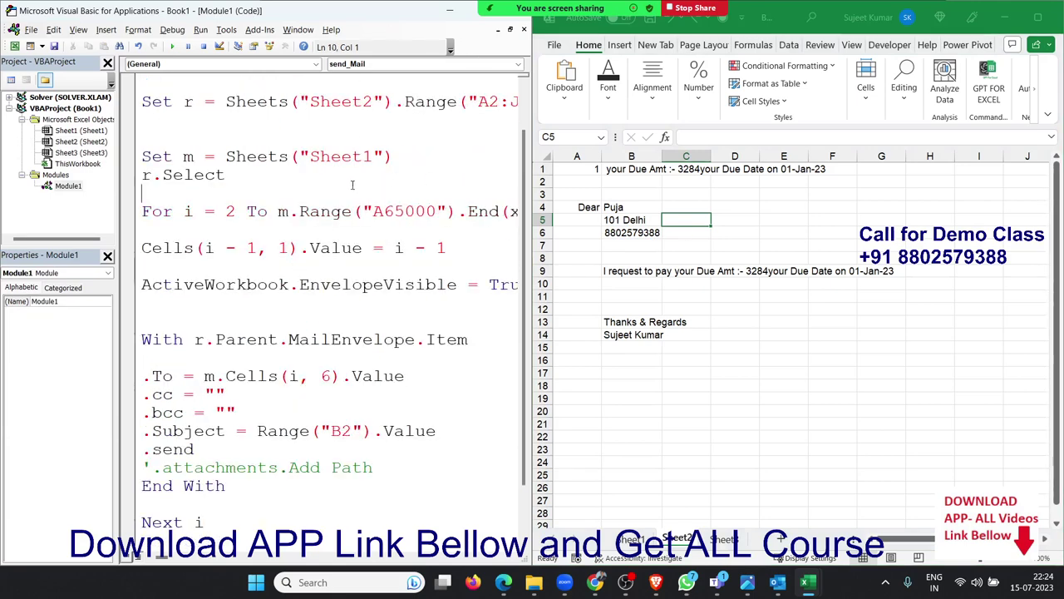
left_click(170, 46)
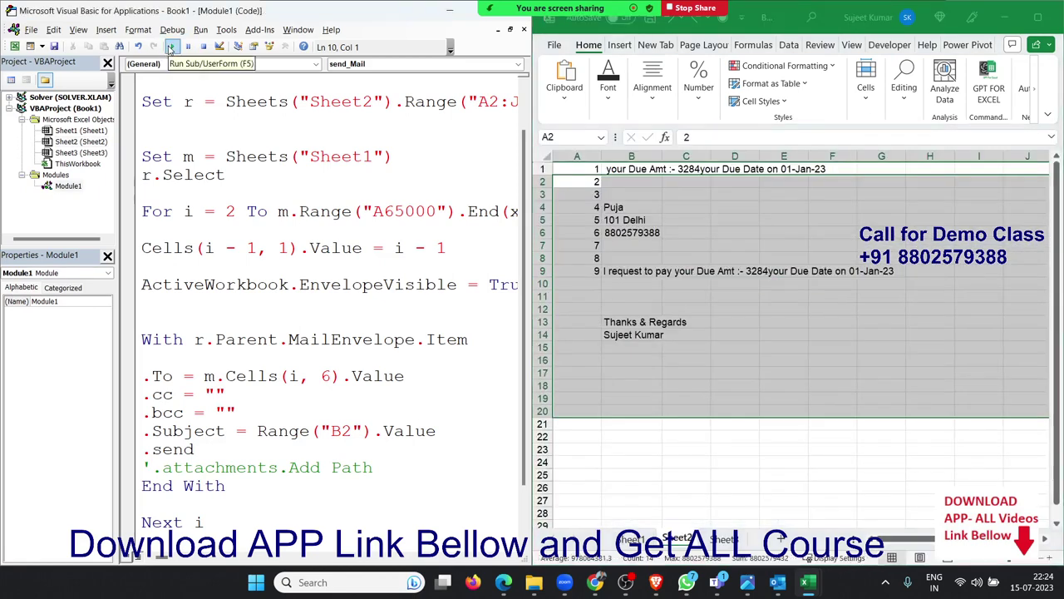
Check the serials in A1:A9, then change the loop line to Cells(1, 1).Value = i - 1.
left_click(586, 335)
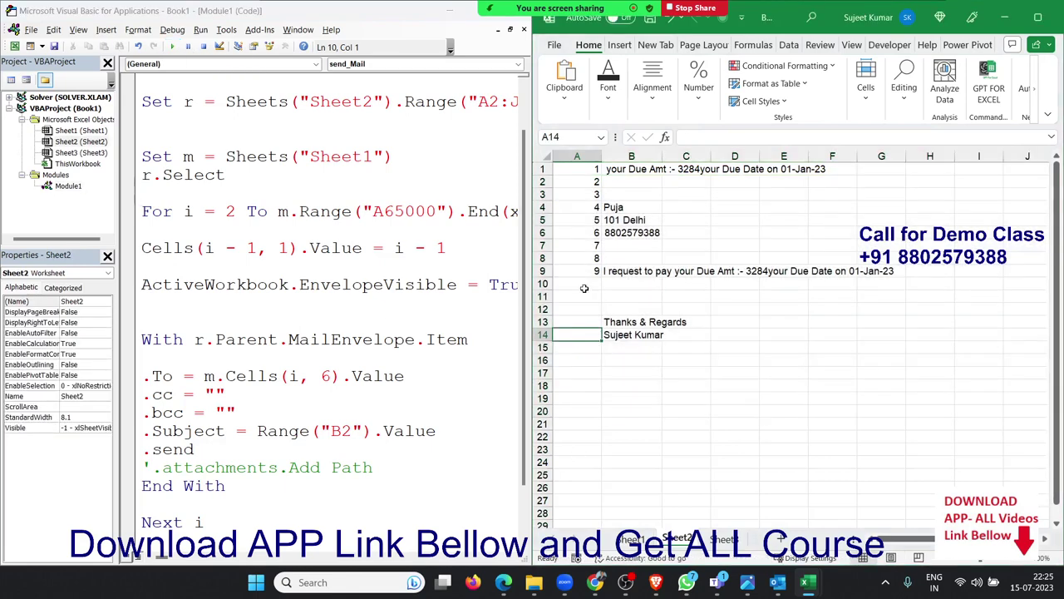
mouse_move(582, 271)
left_mouse_down()
mouse_move(557, 170)
mouse_move(554, 188)
left_mouse_up()
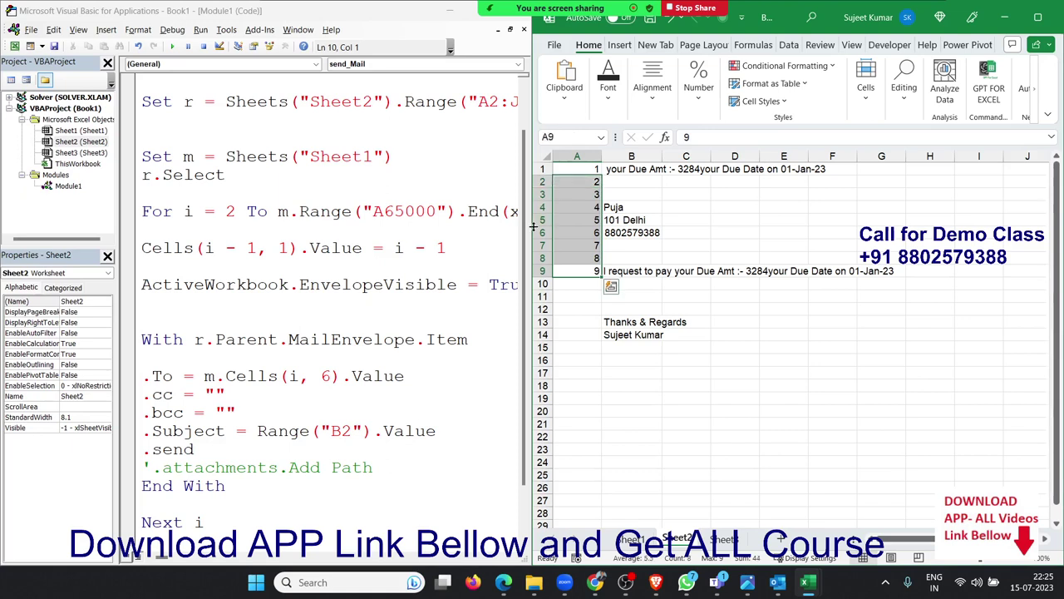
left_click(211, 249)
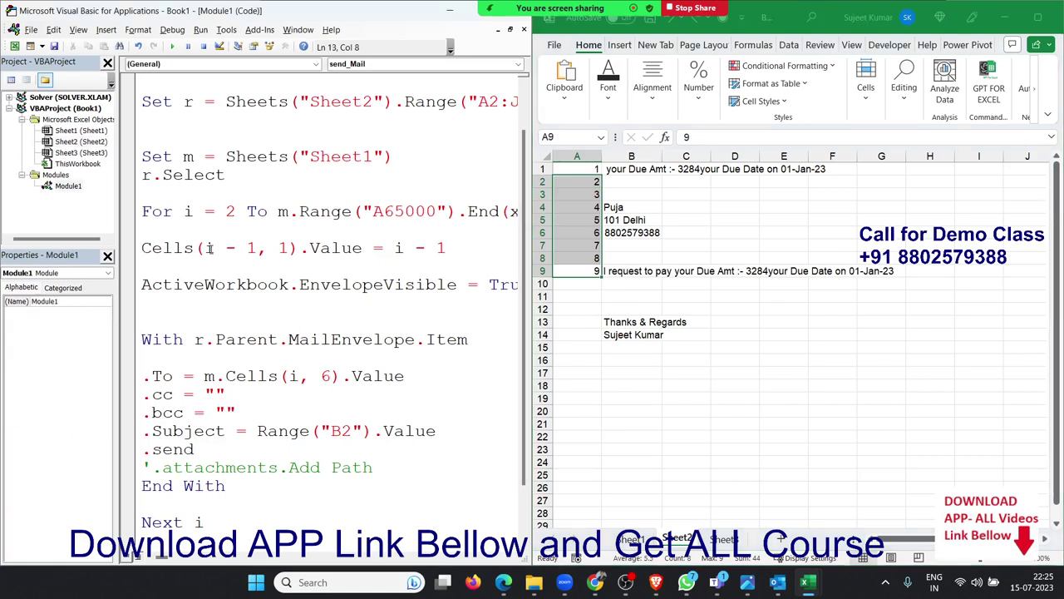
left_click_drag(204, 248, 257, 248)
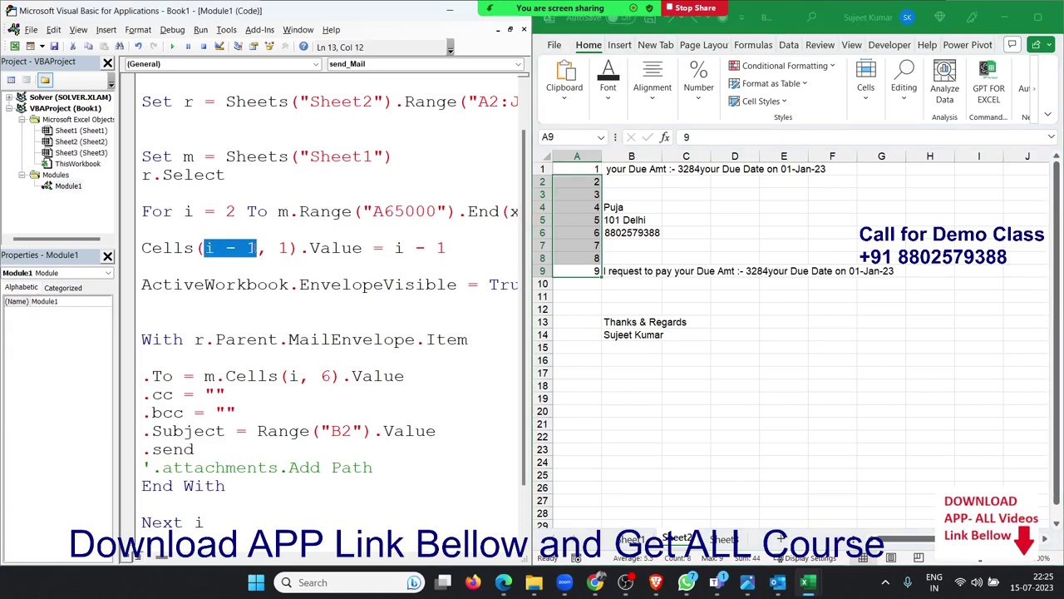
type("1")
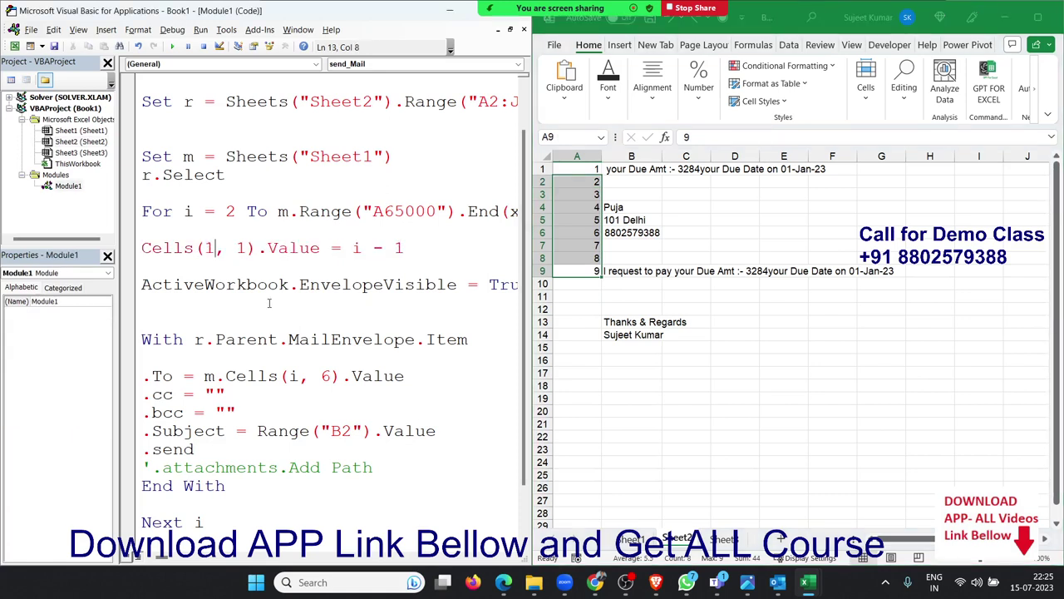
left_click(287, 340)
double_click(357, 248)
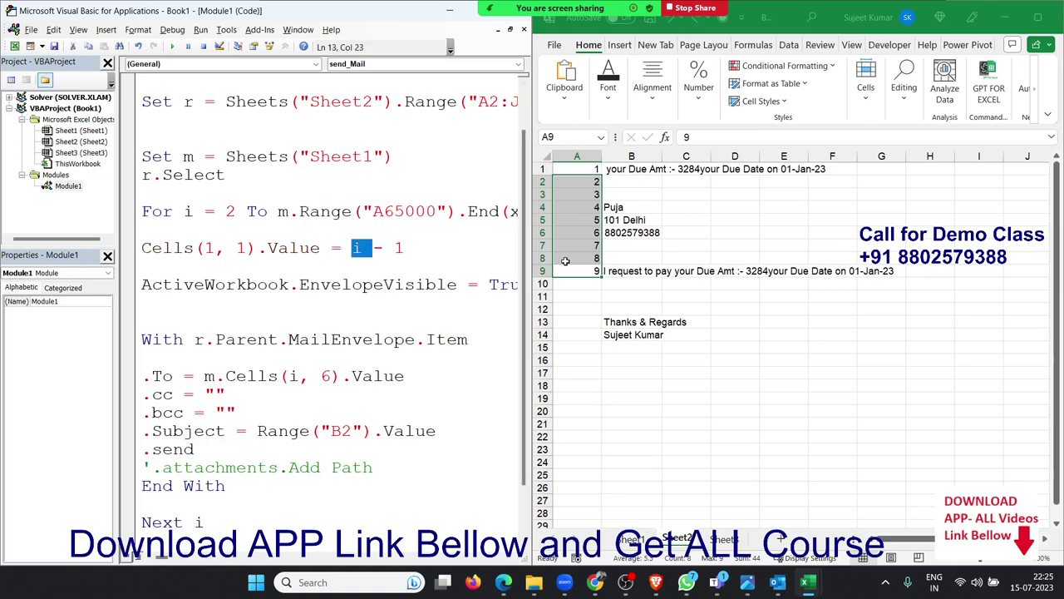
key("BackSpace")
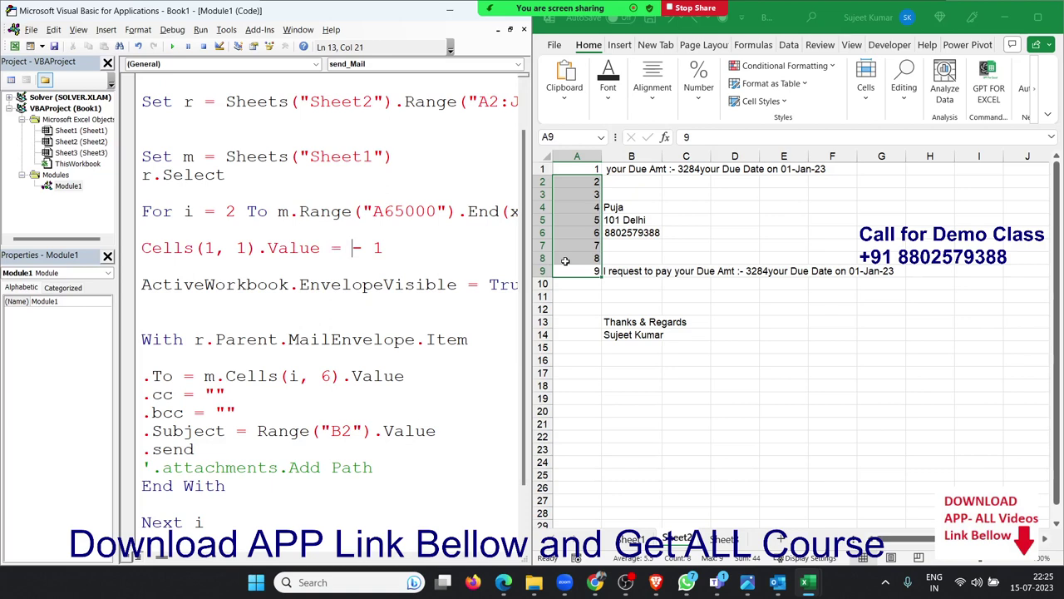
type("i")
key("alt+F11")
left_click_drag(712, 235, 682, 234)
Clear the numbers 2–9 from Sheet2's column A and run send_Mail for every customer.
left_click(632, 193)
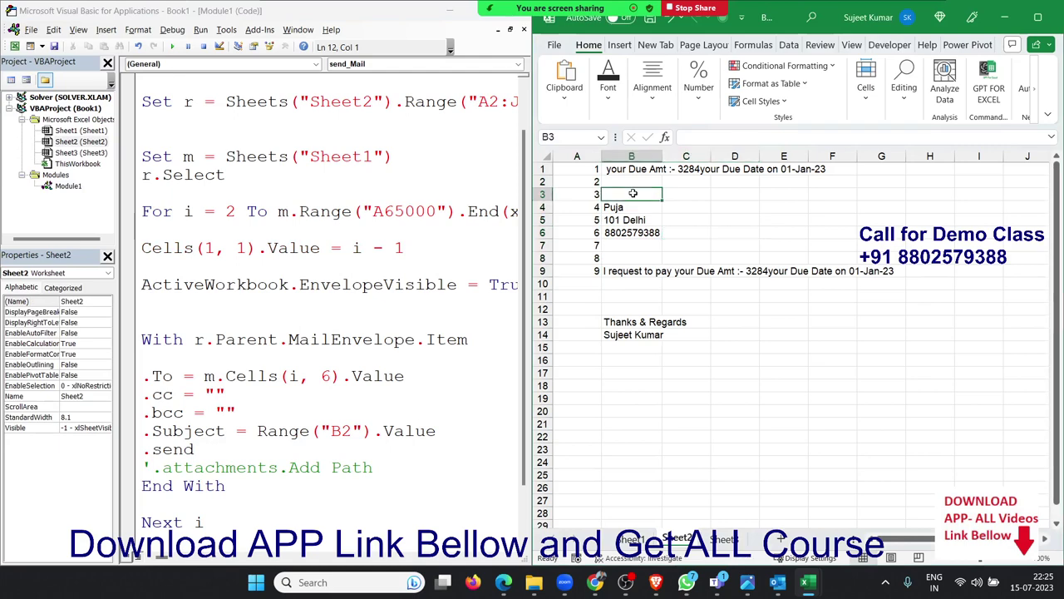
key("ctrl+z")
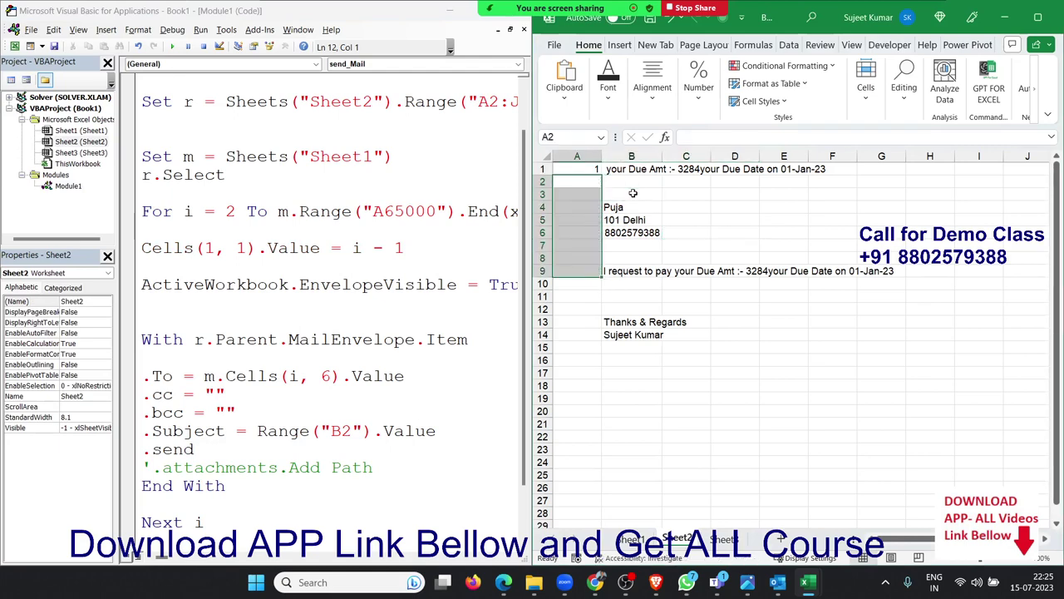
left_click(684, 221)
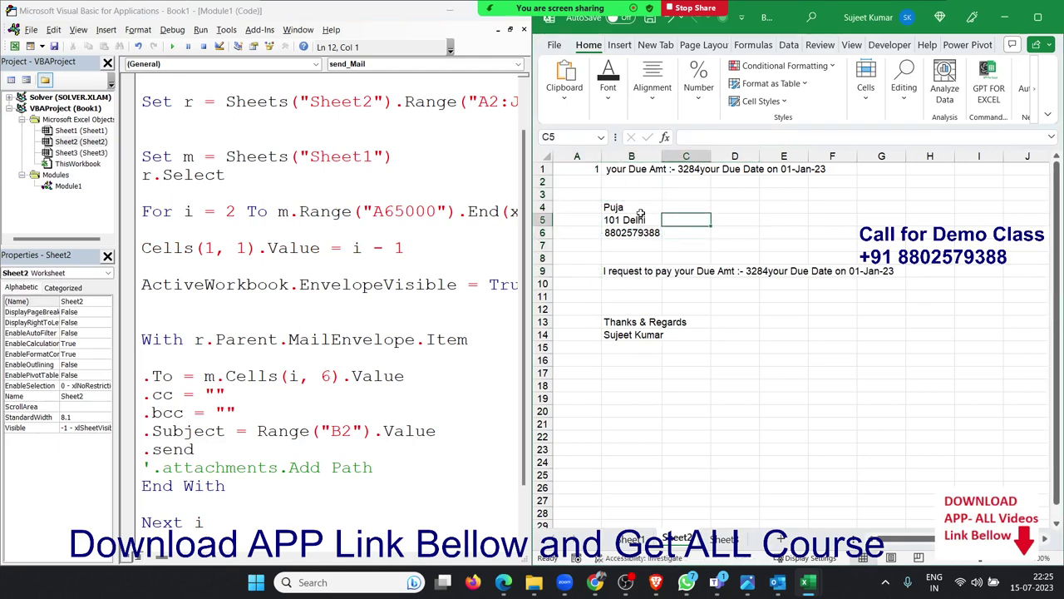
left_click(409, 284)
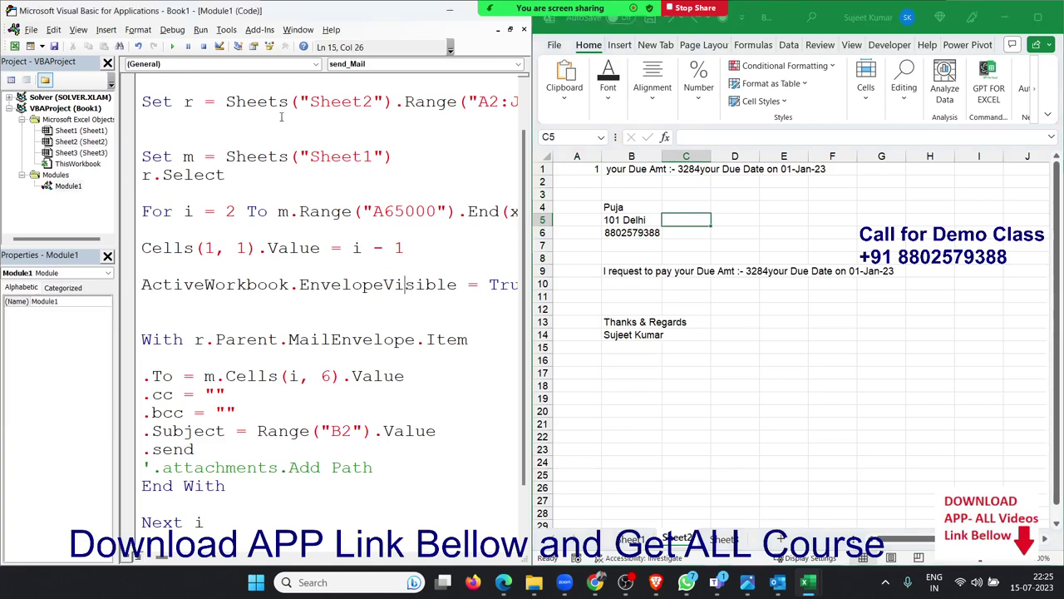
left_click(172, 47)
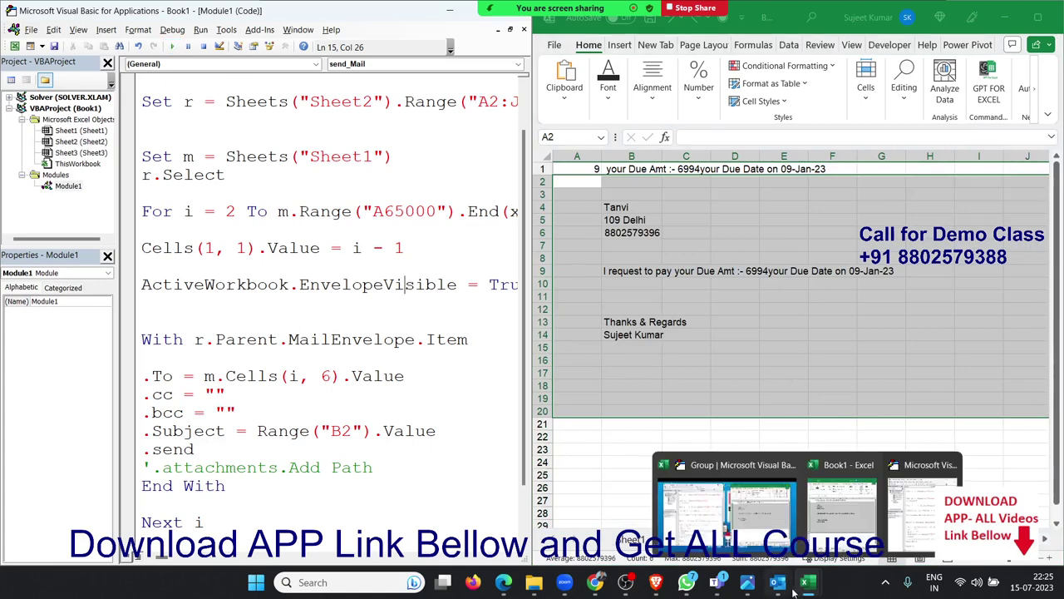
mouse_move(777, 582)
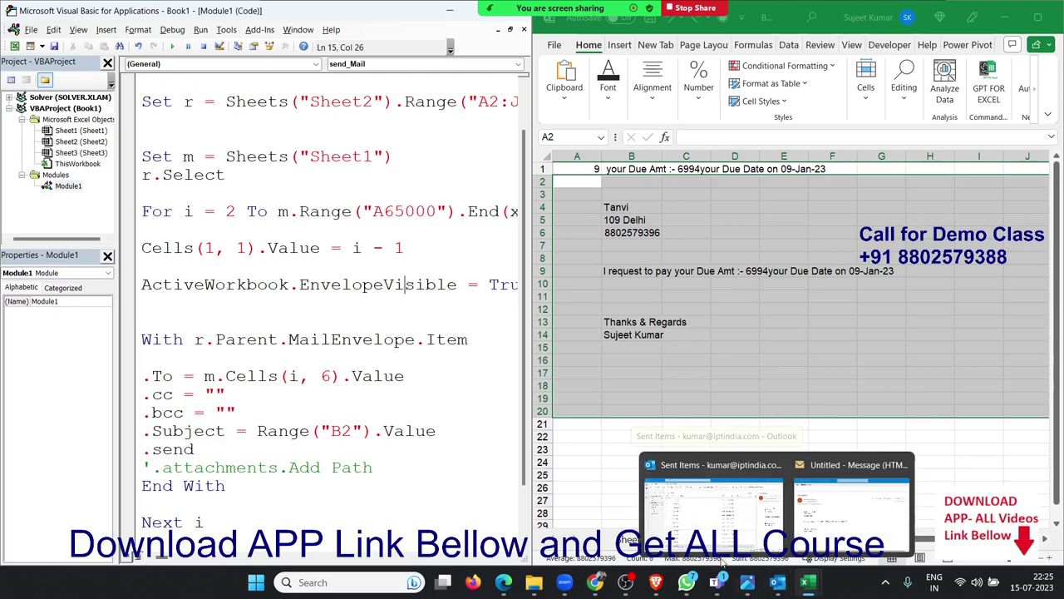
left_click(713, 499)
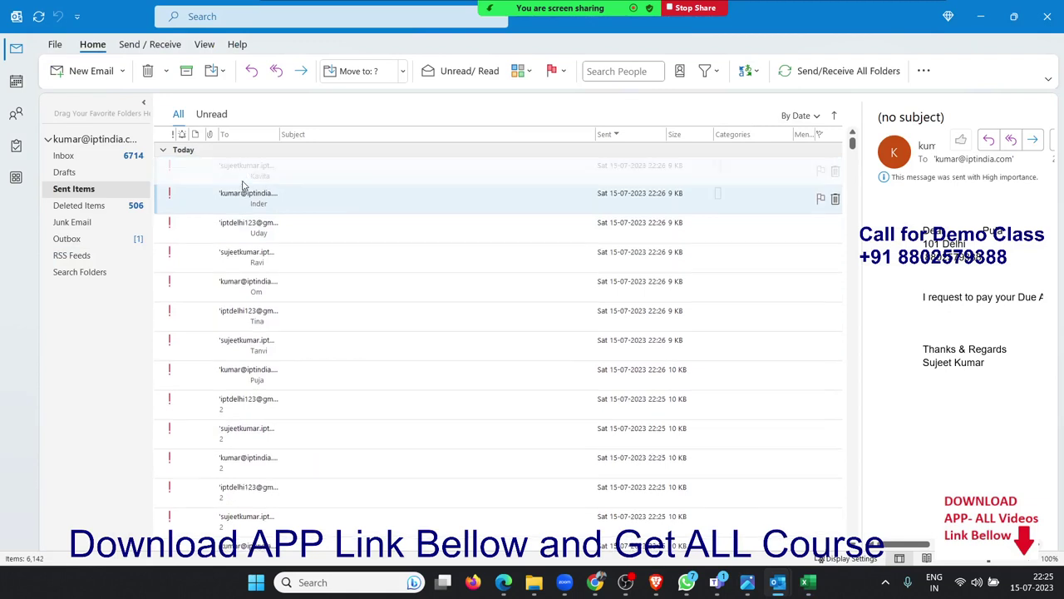
left_click(80, 177)
left_click(77, 190)
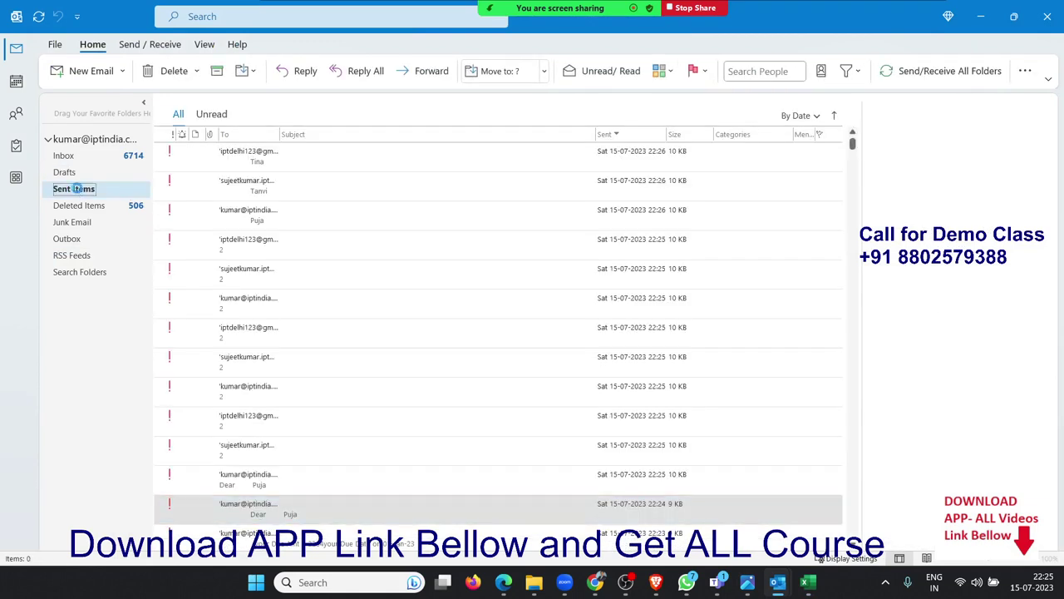
left_click(241, 167)
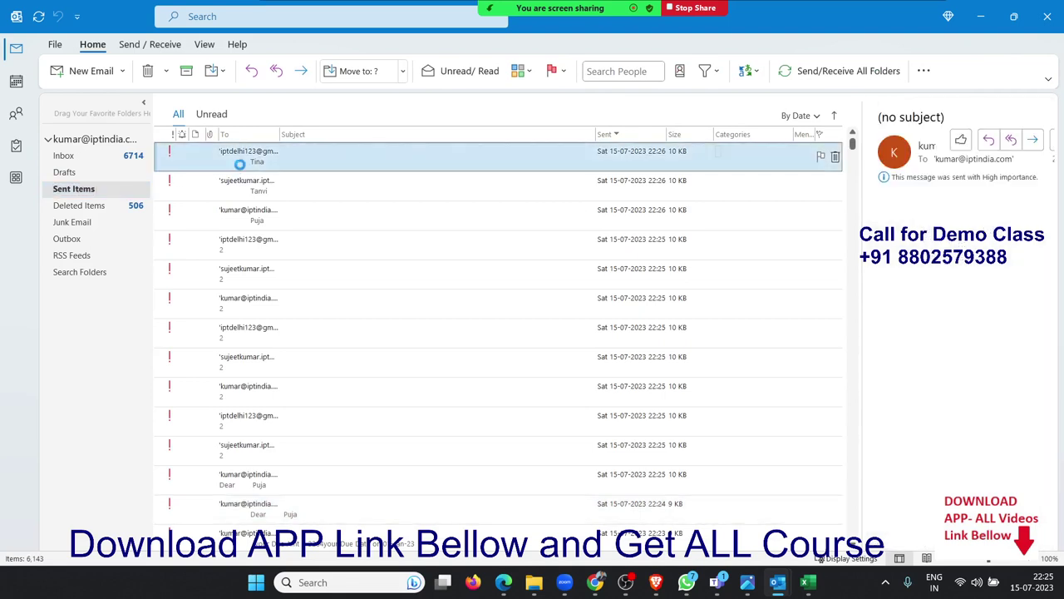
double_click(241, 167)
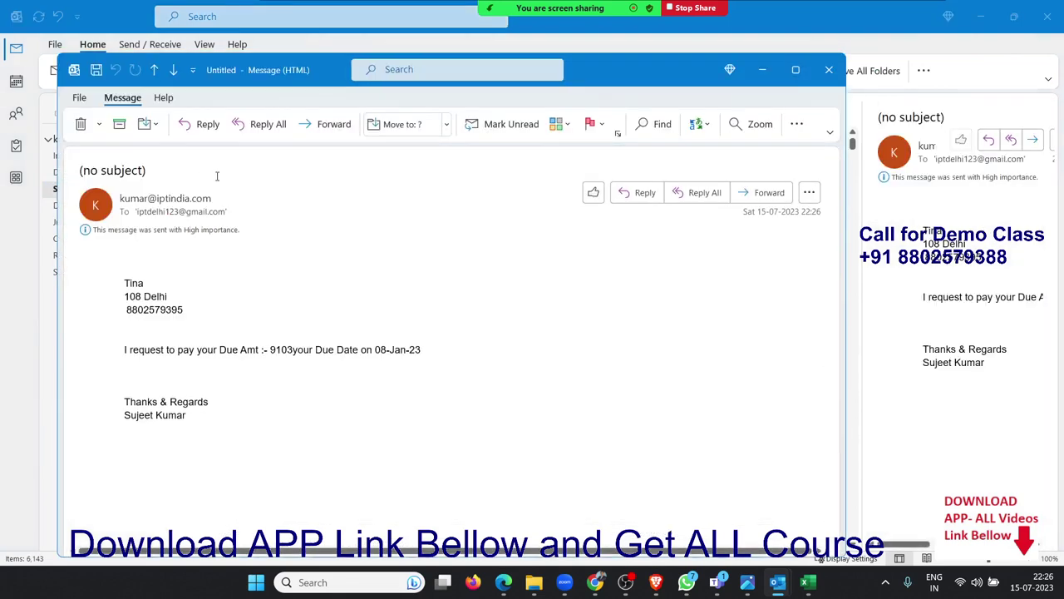
left_click(829, 70)
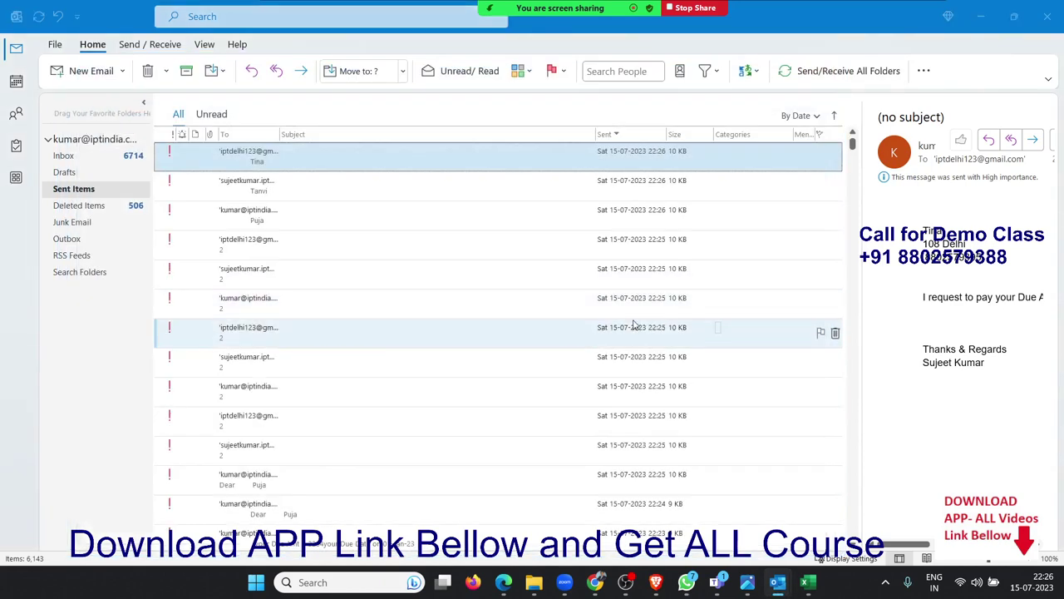
key("alt+Tab")
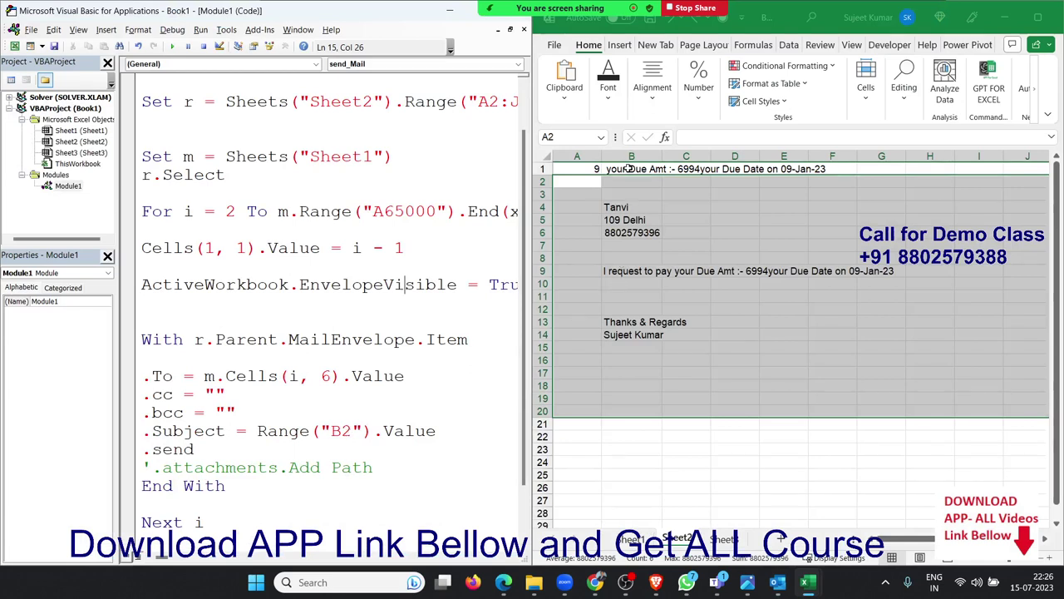
Change the .Subject reference from Range("B2") to Range("B1") and rerun send_Mail.
left_click(341, 431)
key("Delete")
type("1")
left_click(352, 411)
left_click(170, 48)
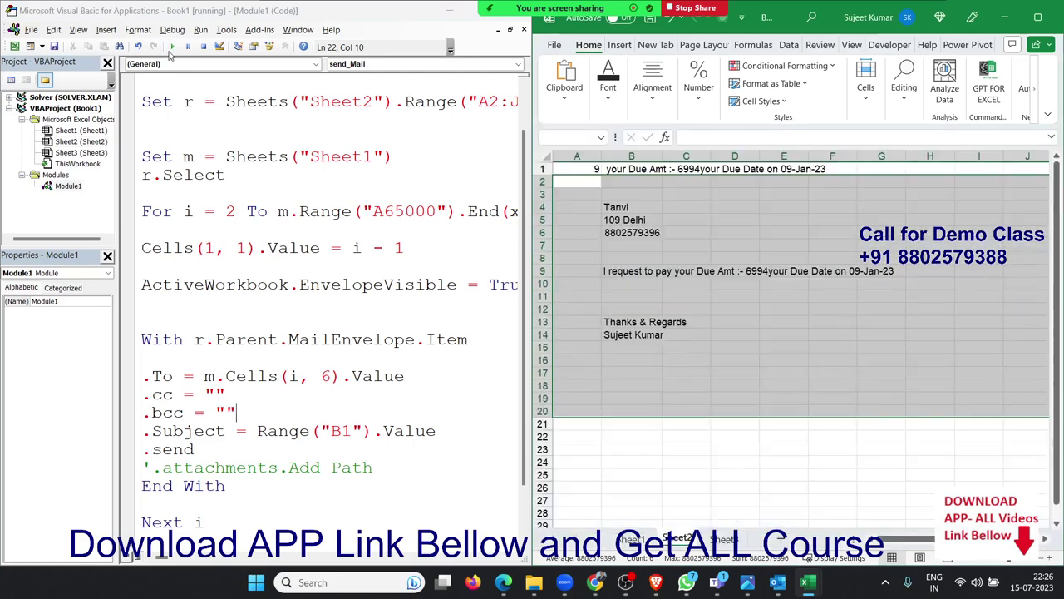
Review the ninth customer's letter lines on Sheet2: serial 9, due 6994 by 09-Jan-23.
left_click(413, 392)
mouse_move(747, 583)
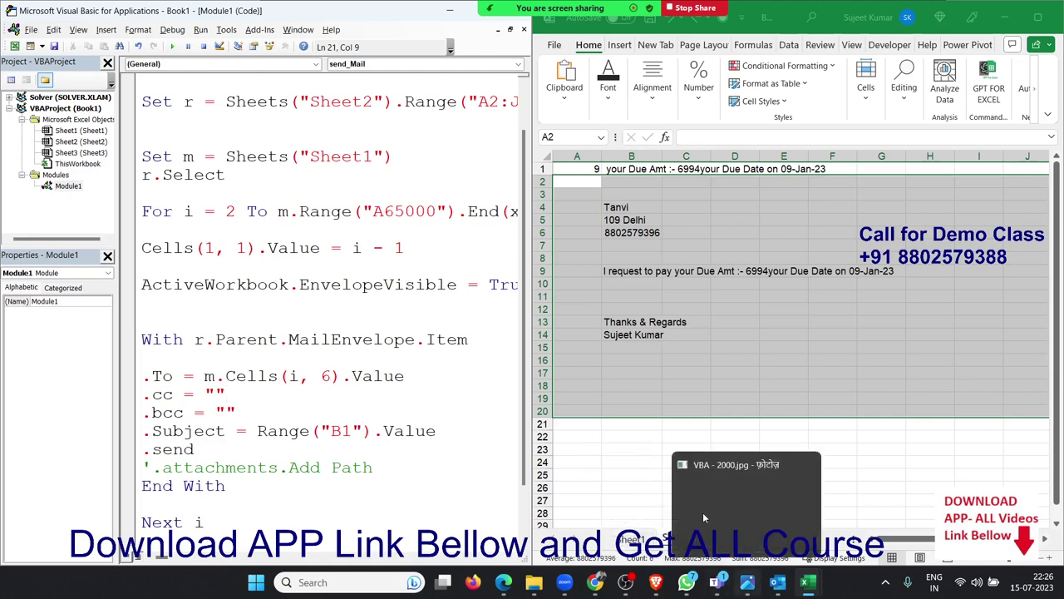
left_click_drag(648, 335, 632, 233)
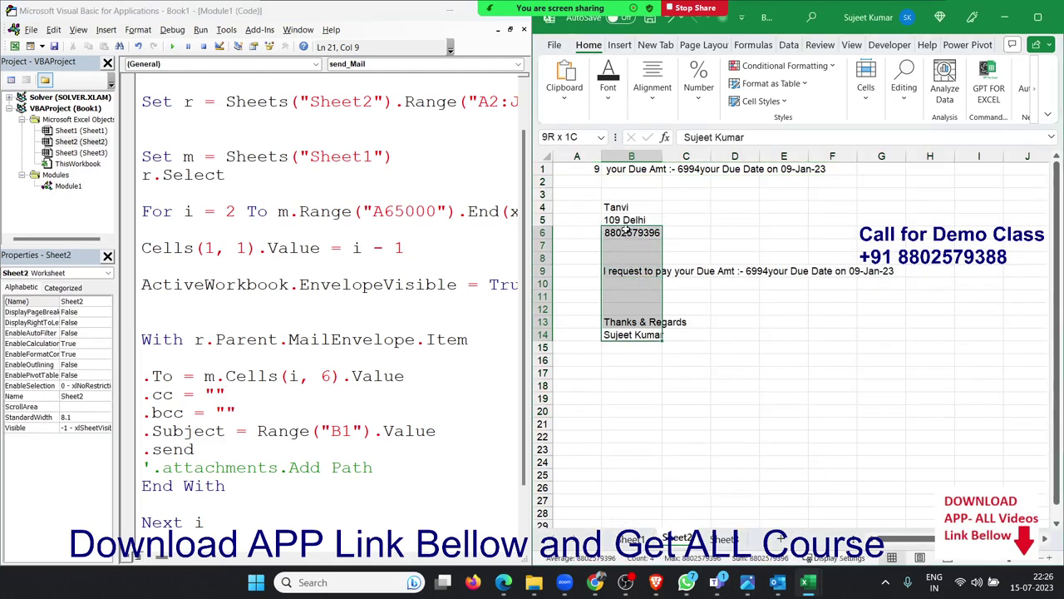
left_click(420, 306)
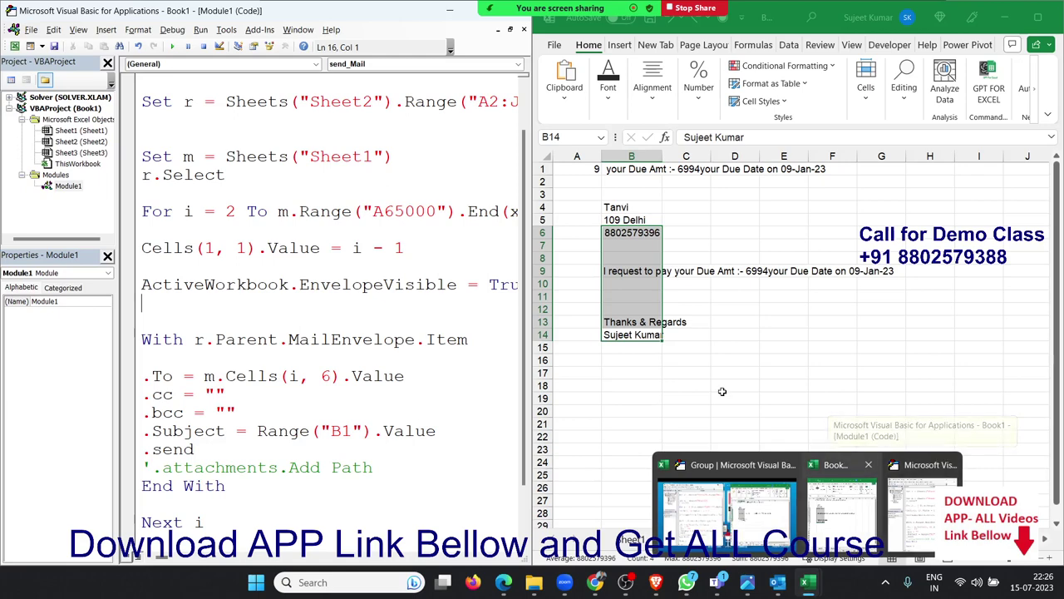
left_click(663, 386)
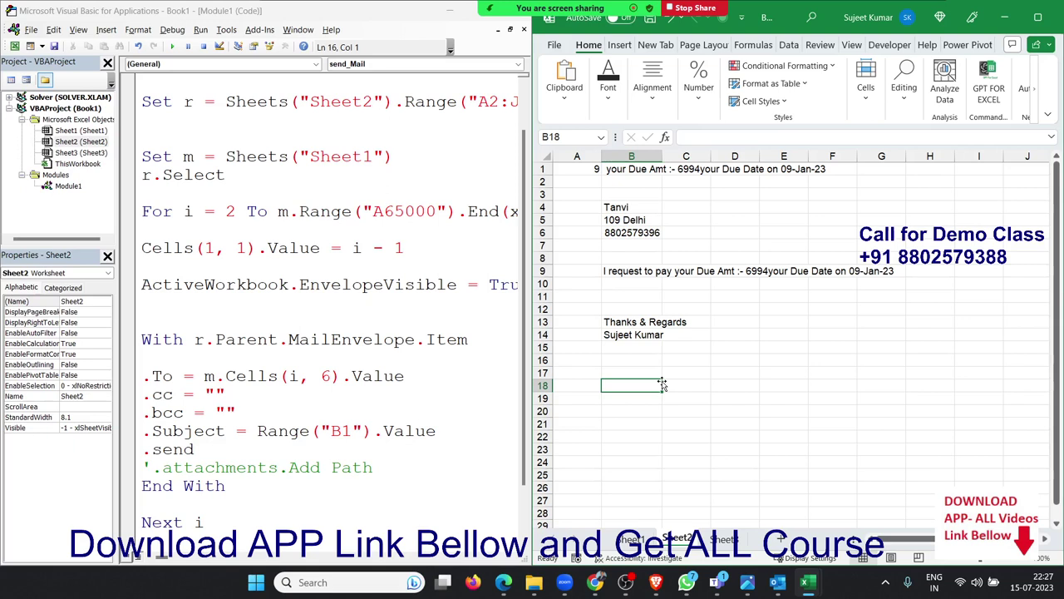
Review Sheet1's names, amounts and email IDs against the loop code, then switch to WhatsApp.
key("Up")
key("Up")
key("Up")
key("Up")
key("ctrl+Right")
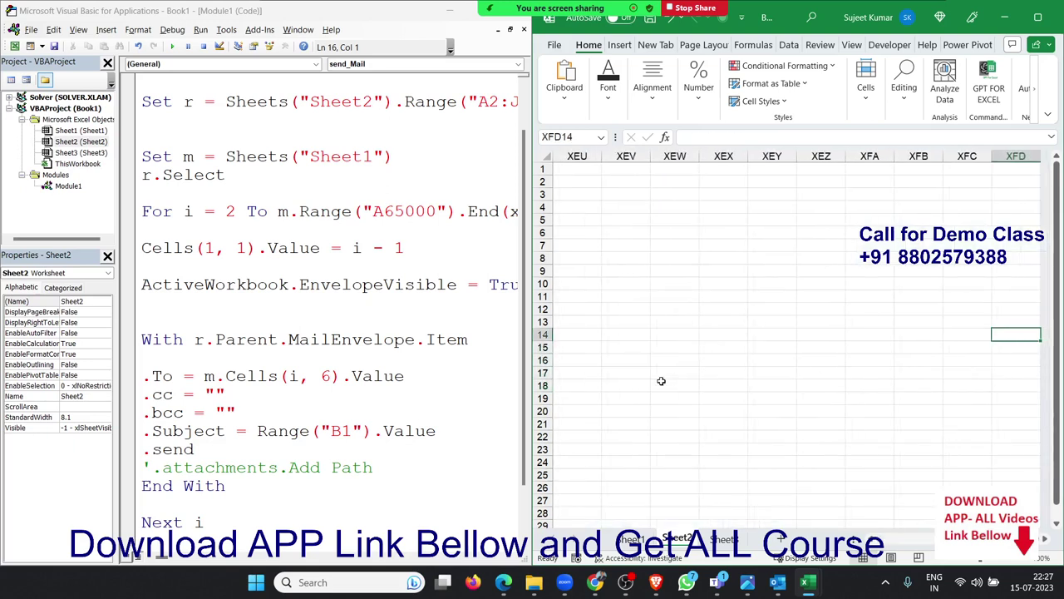
key("ctrl+Home")
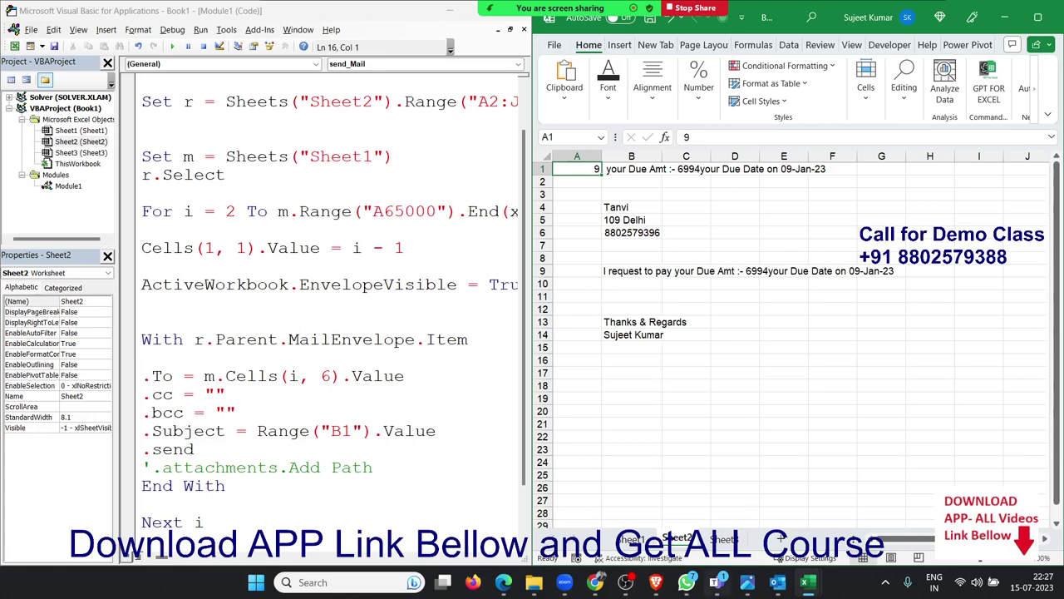
left_click(636, 540)
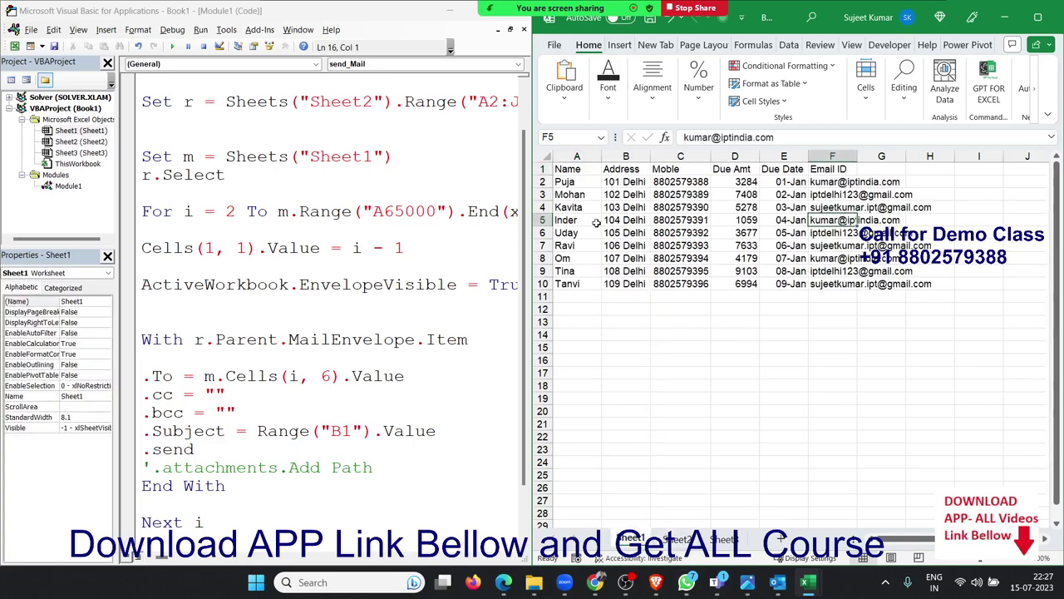
left_click(564, 243)
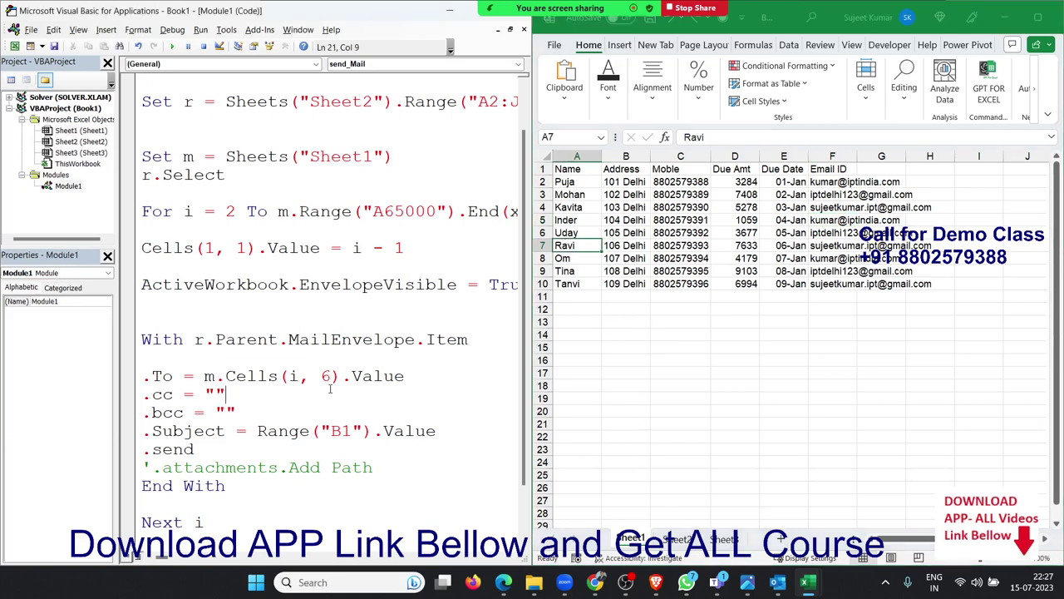
left_click_drag(224, 394, 263, 212)
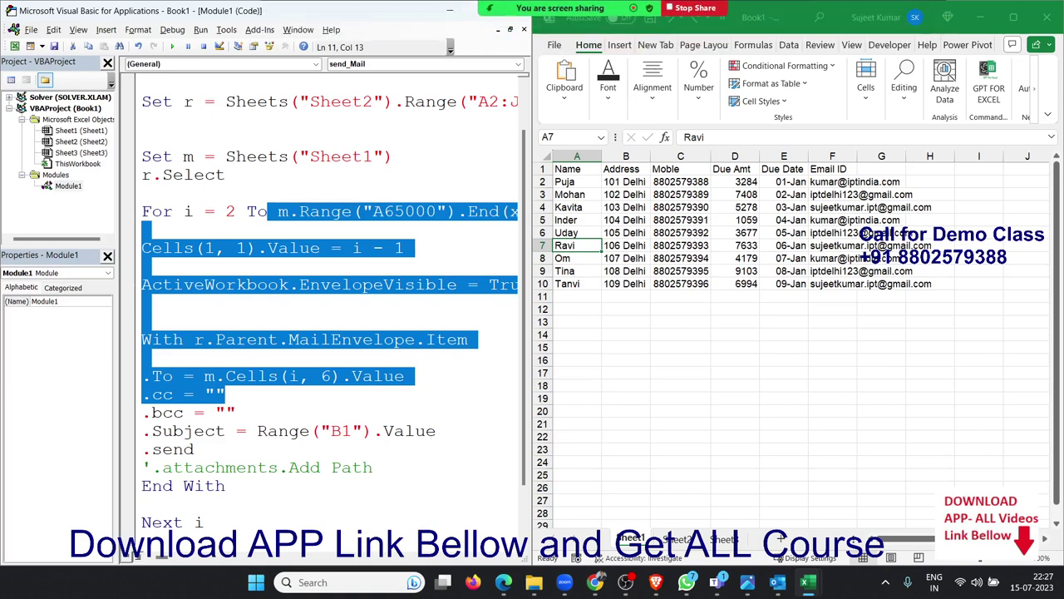
left_click(656, 582)
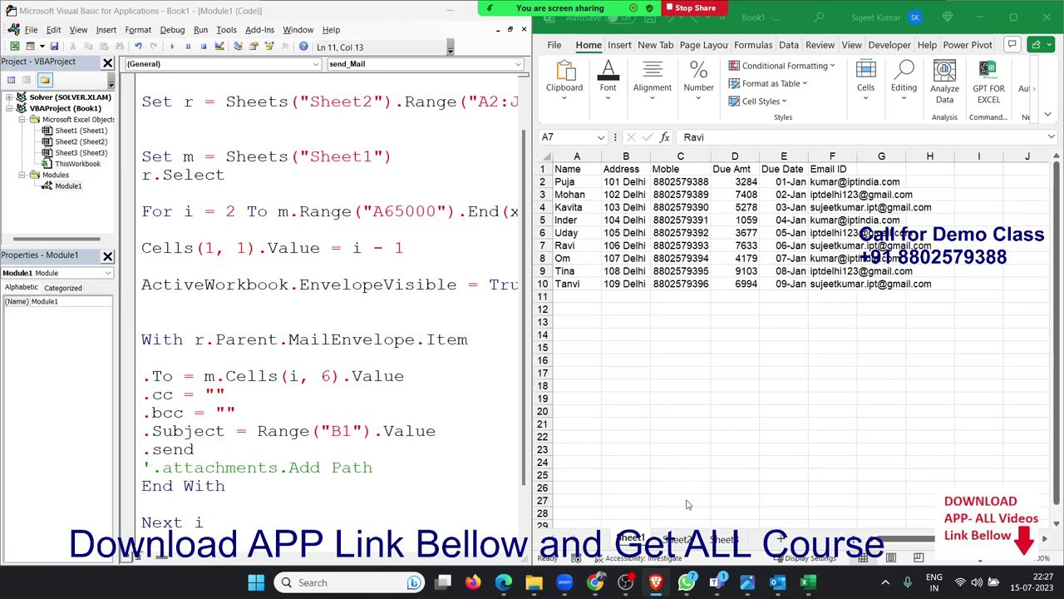
left_click(686, 582)
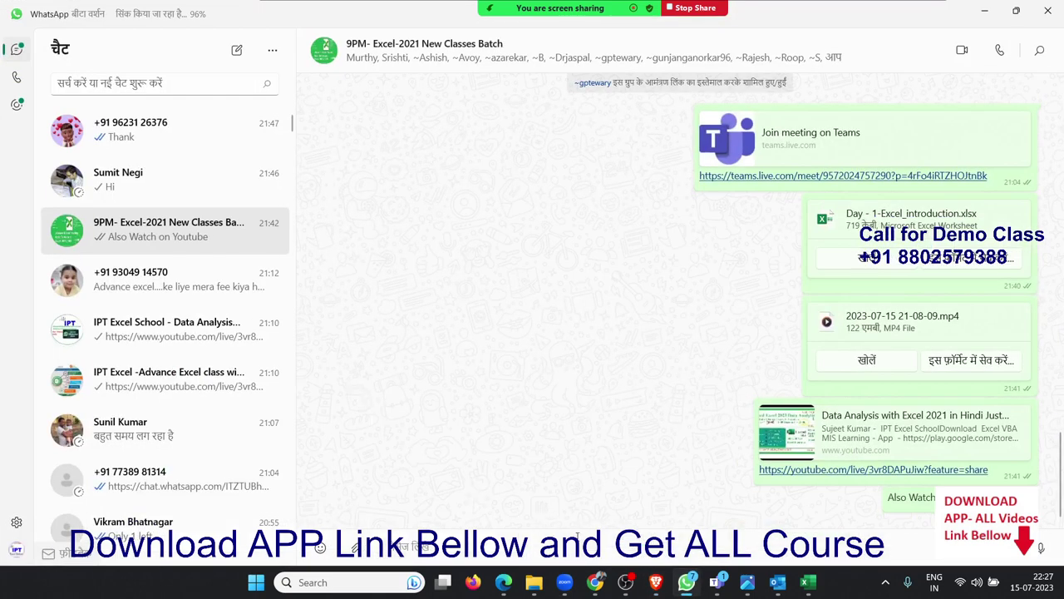
Launch the regular WhatsApp app from Windows search and open the contact's one-to-one chat.
key("super")
type("wh")
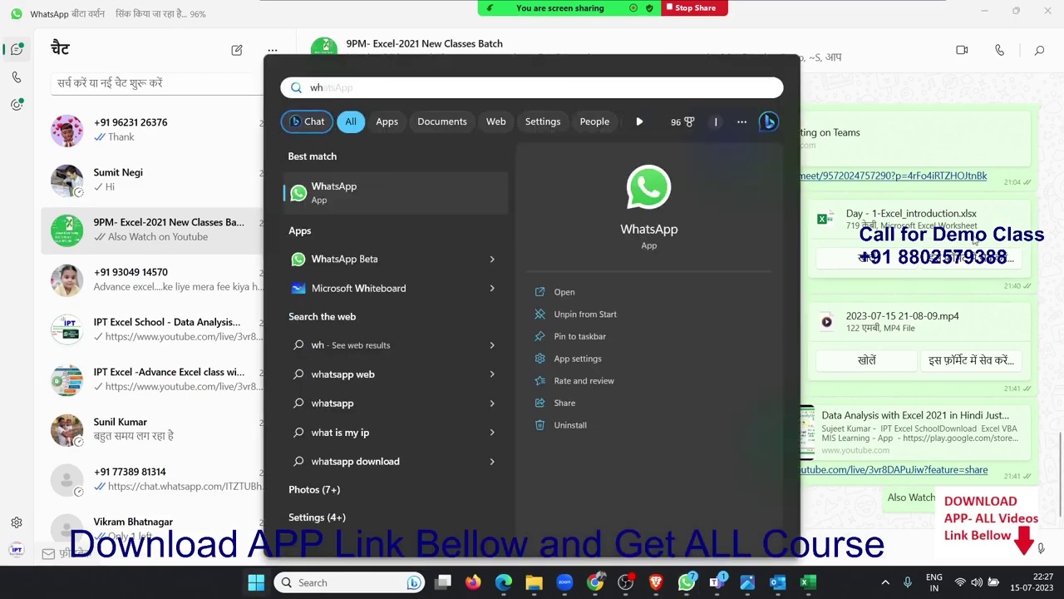
left_click(649, 236)
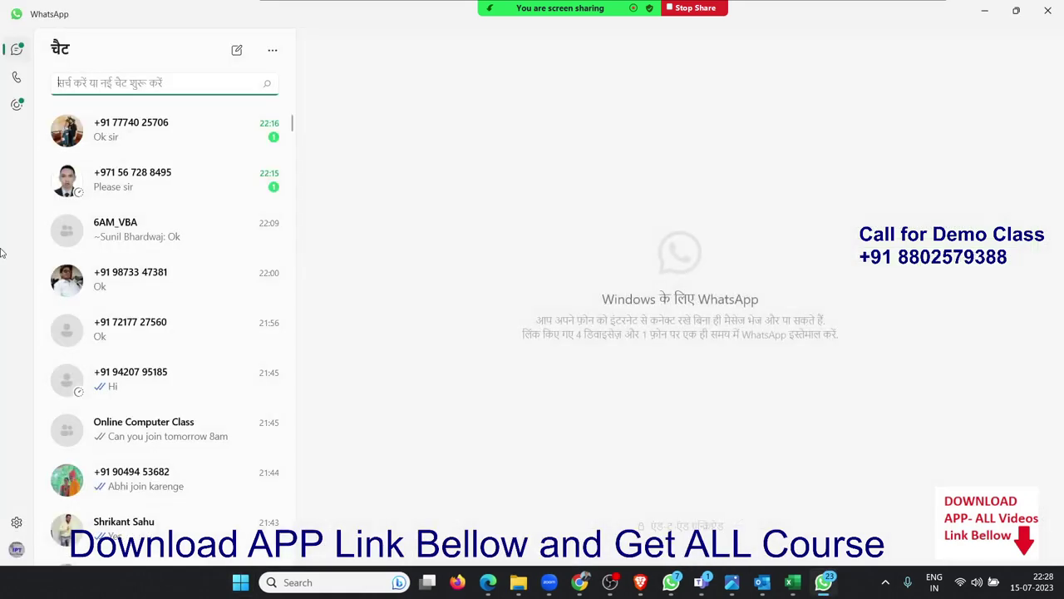
left_click(140, 286)
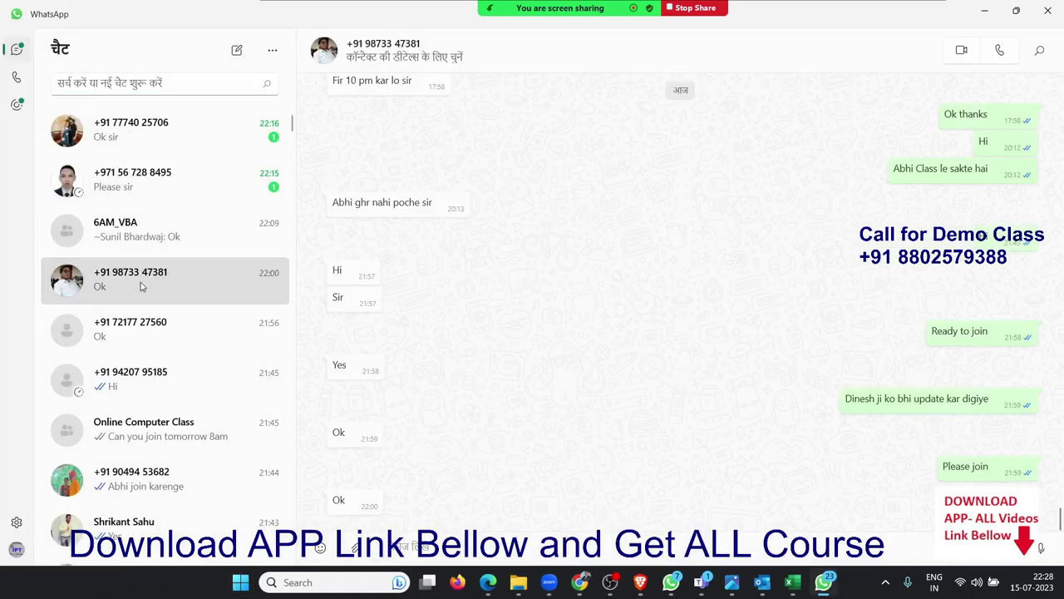